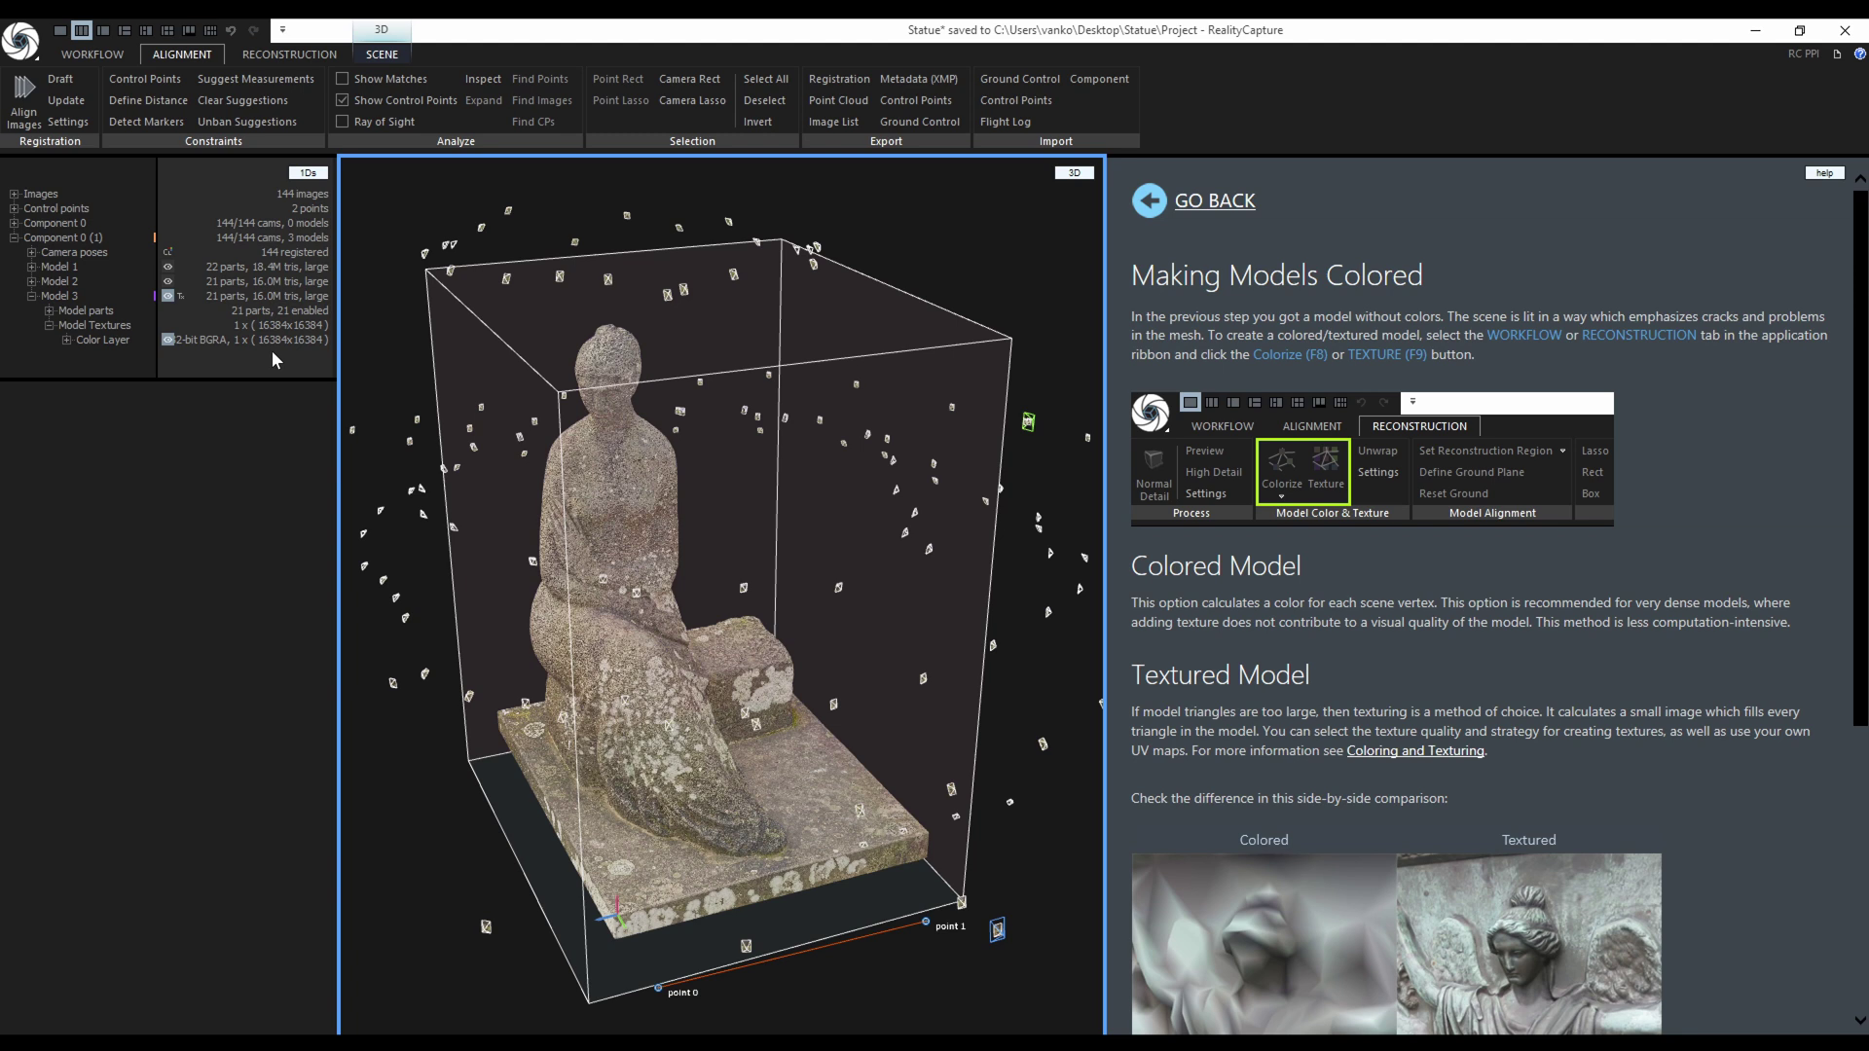
In the Simplify Tool, keep the Absolute type and enter a target of 8000000 triangles.
click(302, 51)
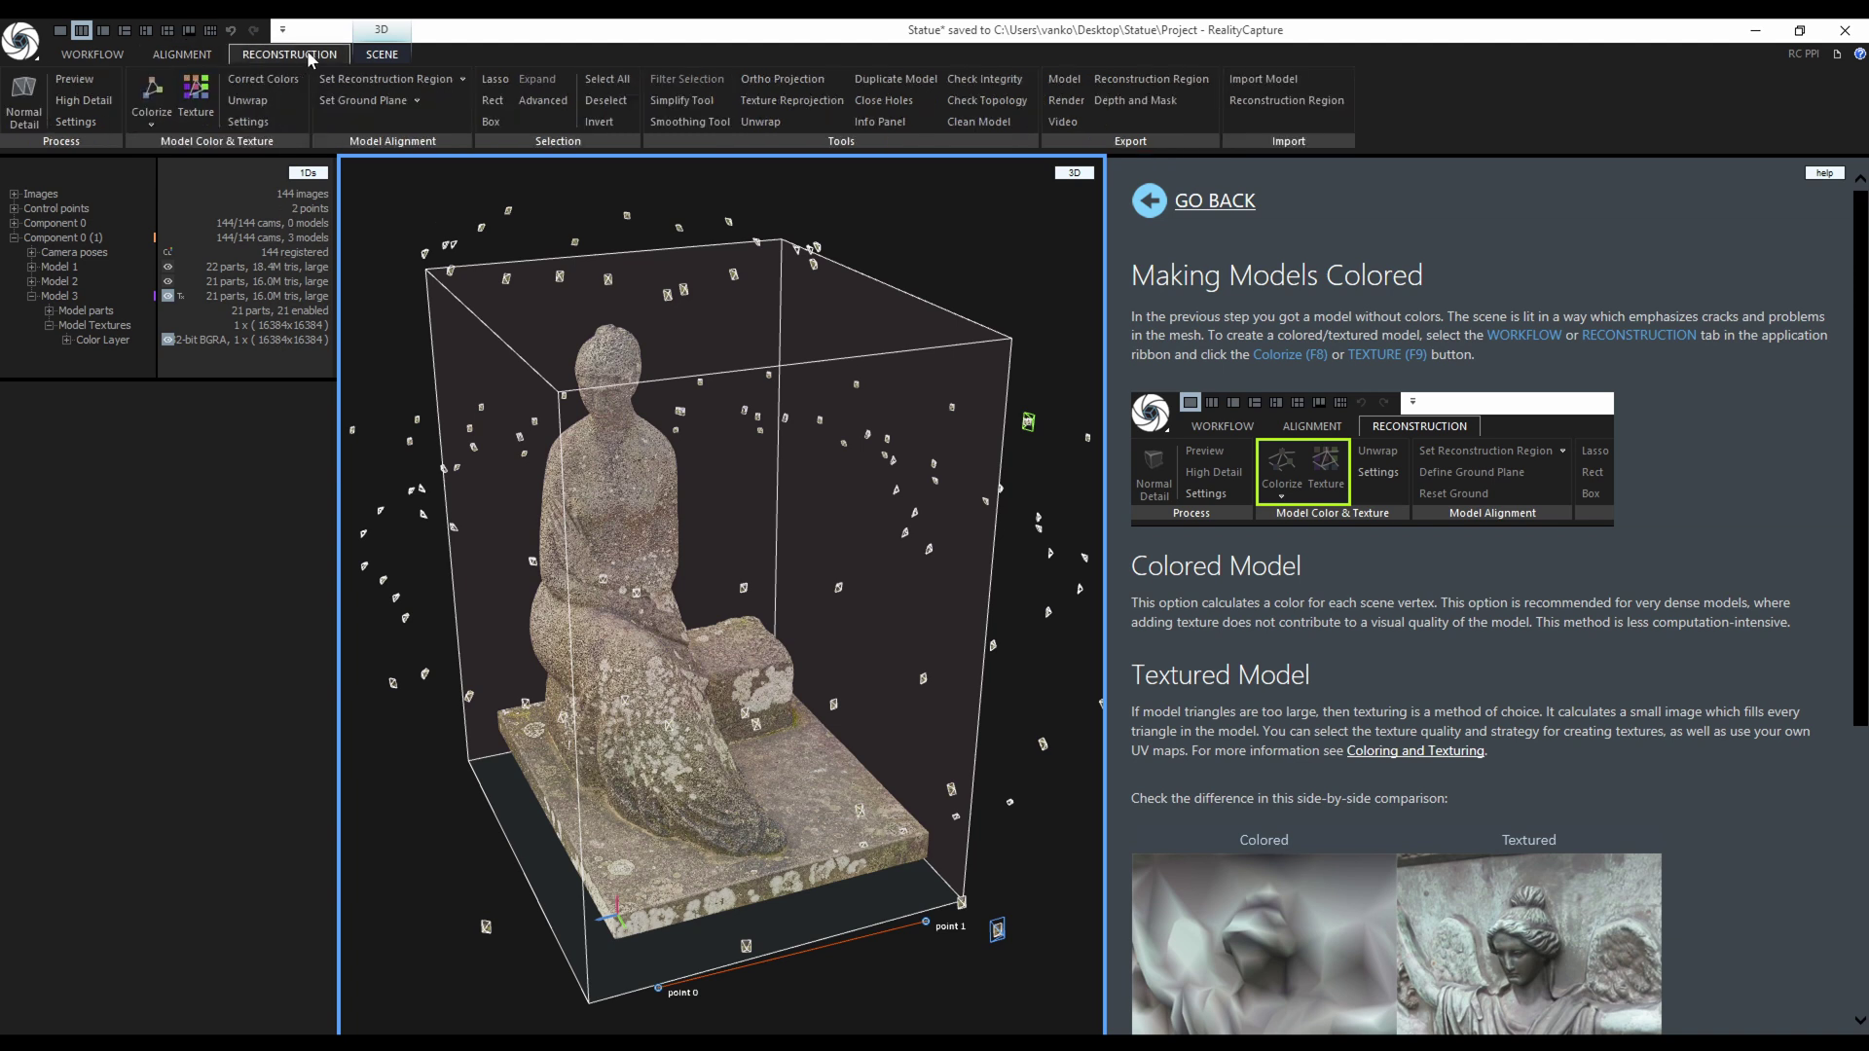
click(715, 101)
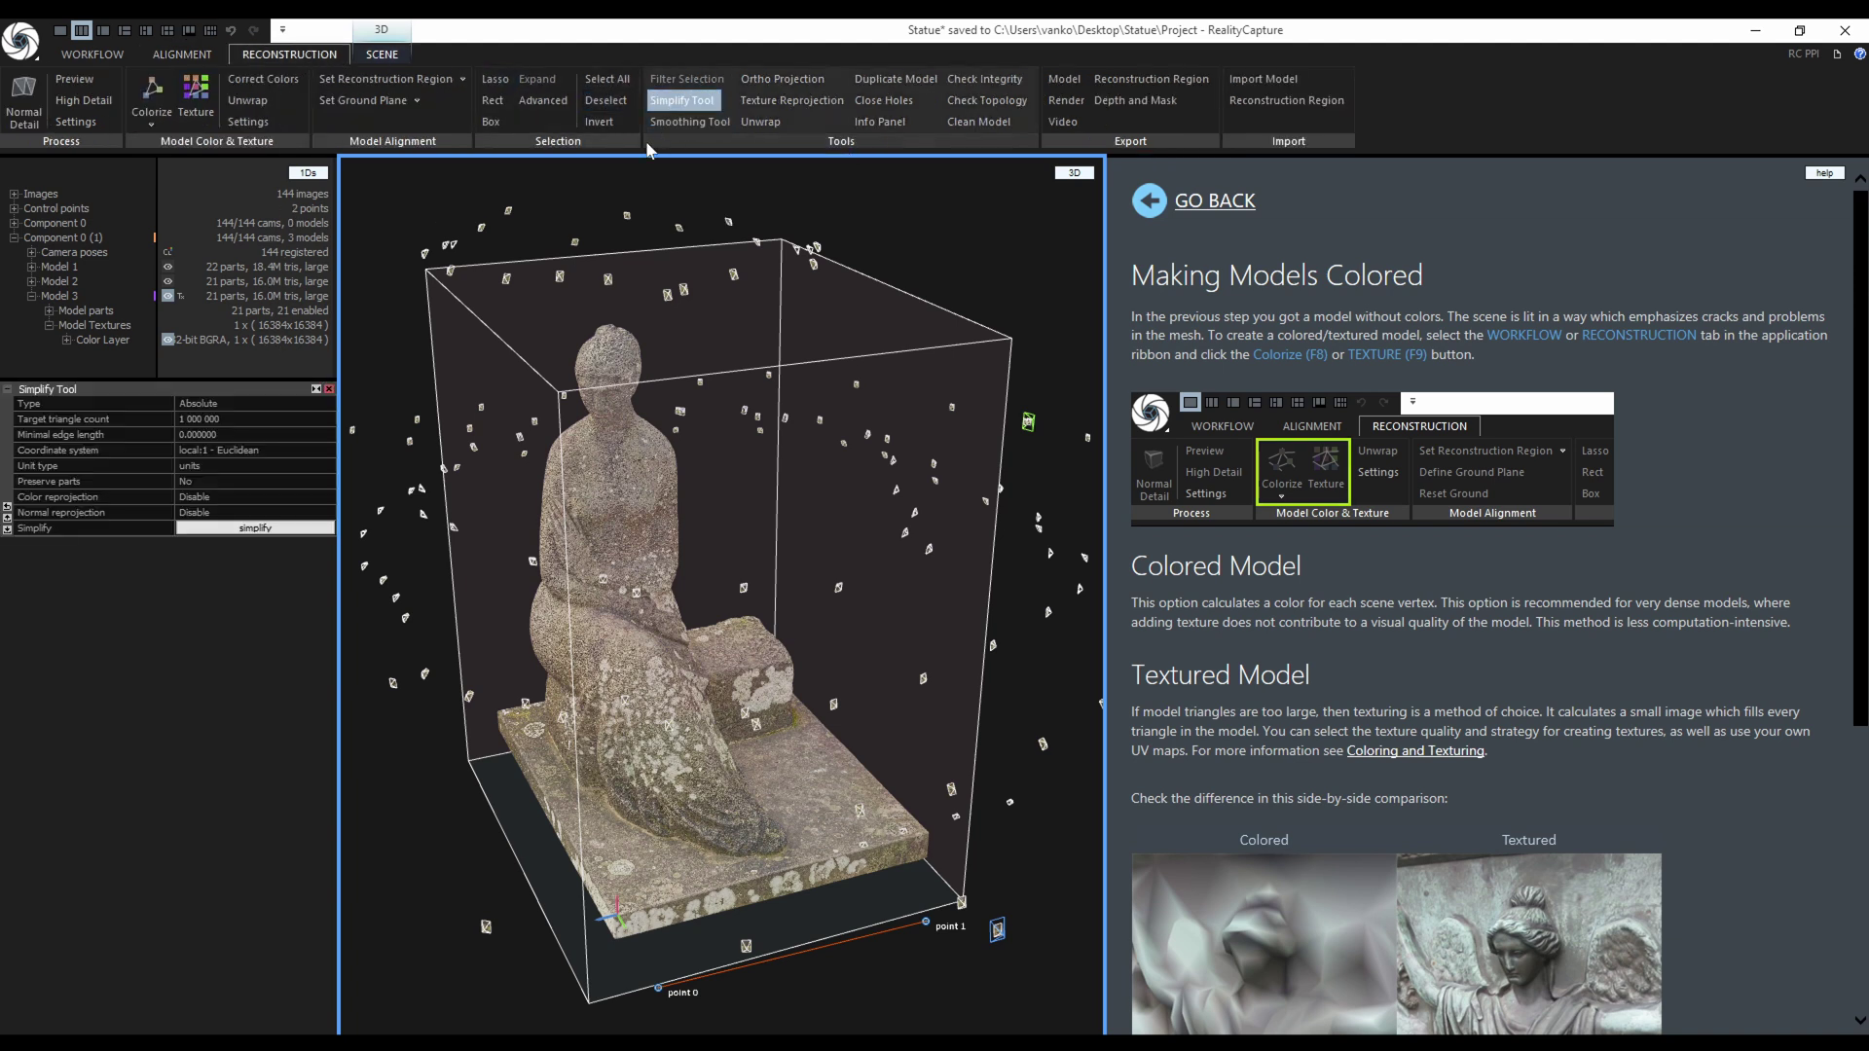
click(327, 402)
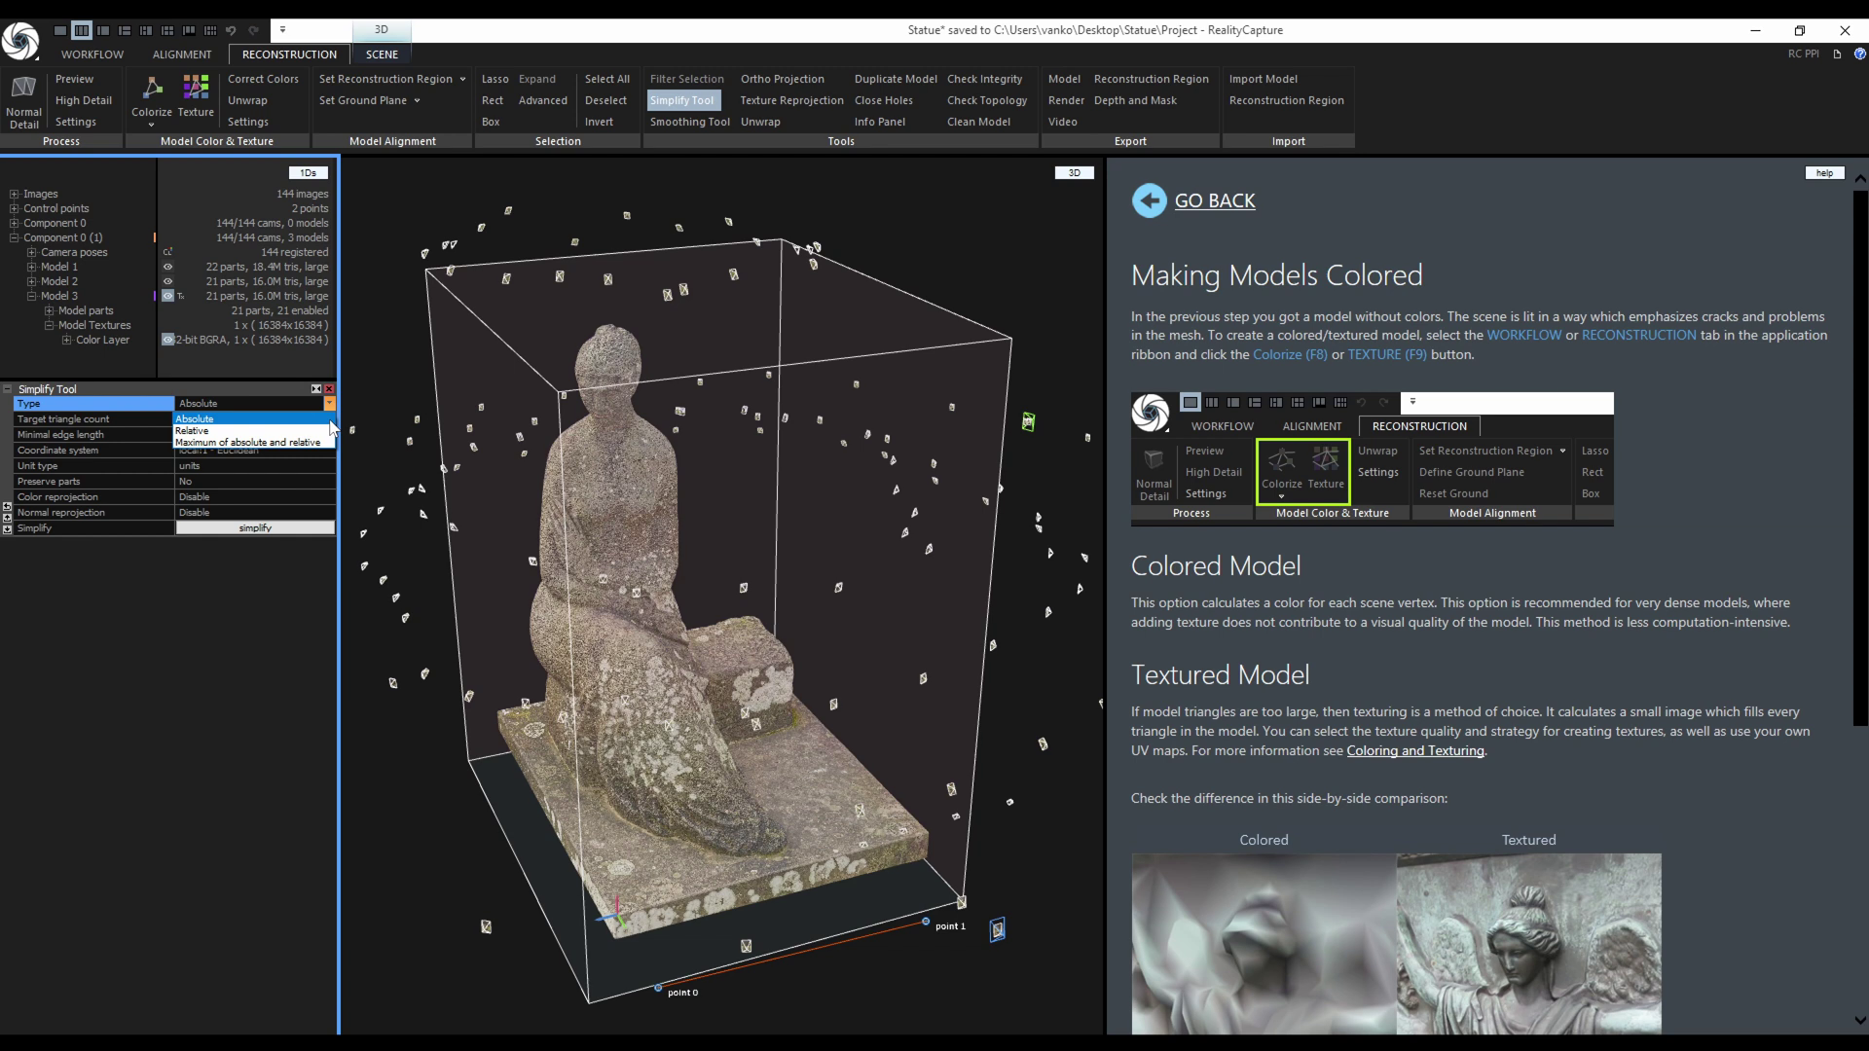
click(331, 426)
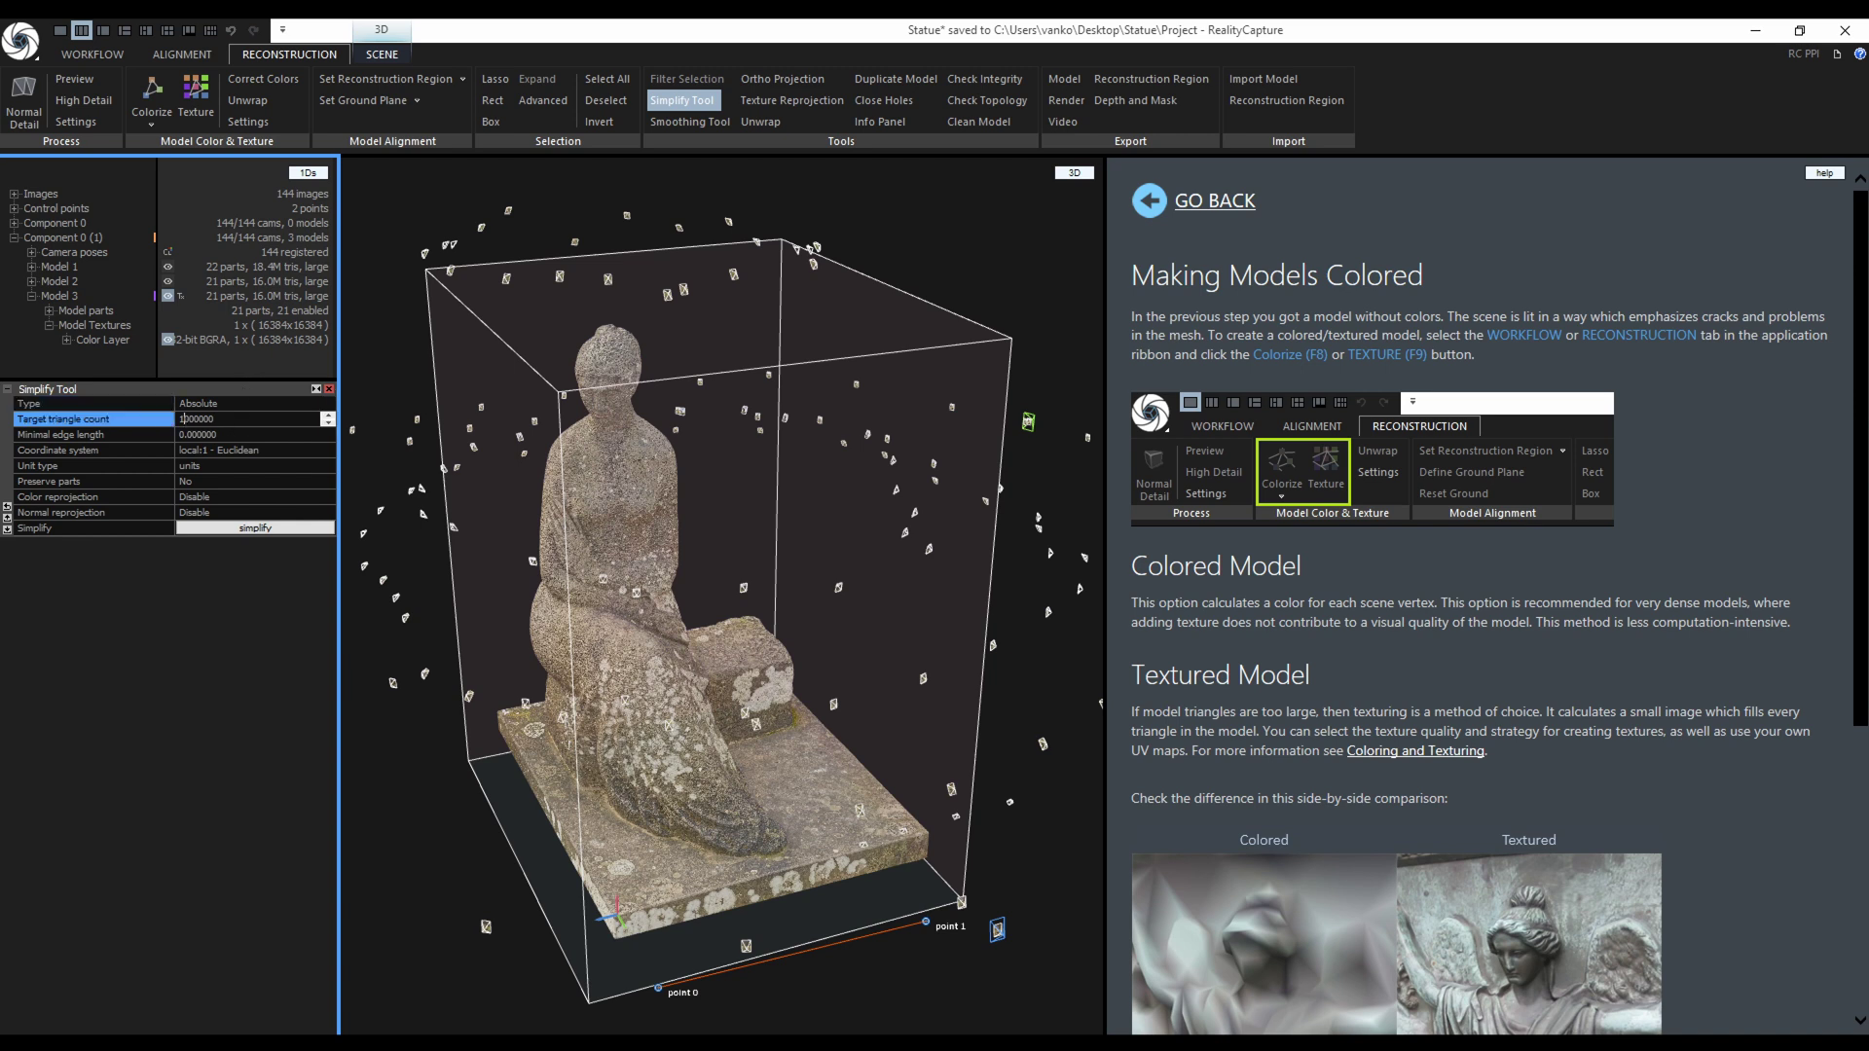
click(200, 419)
key(Return)
Run the simplification to create the 8.0M-triangle Model 4.
click(245, 527)
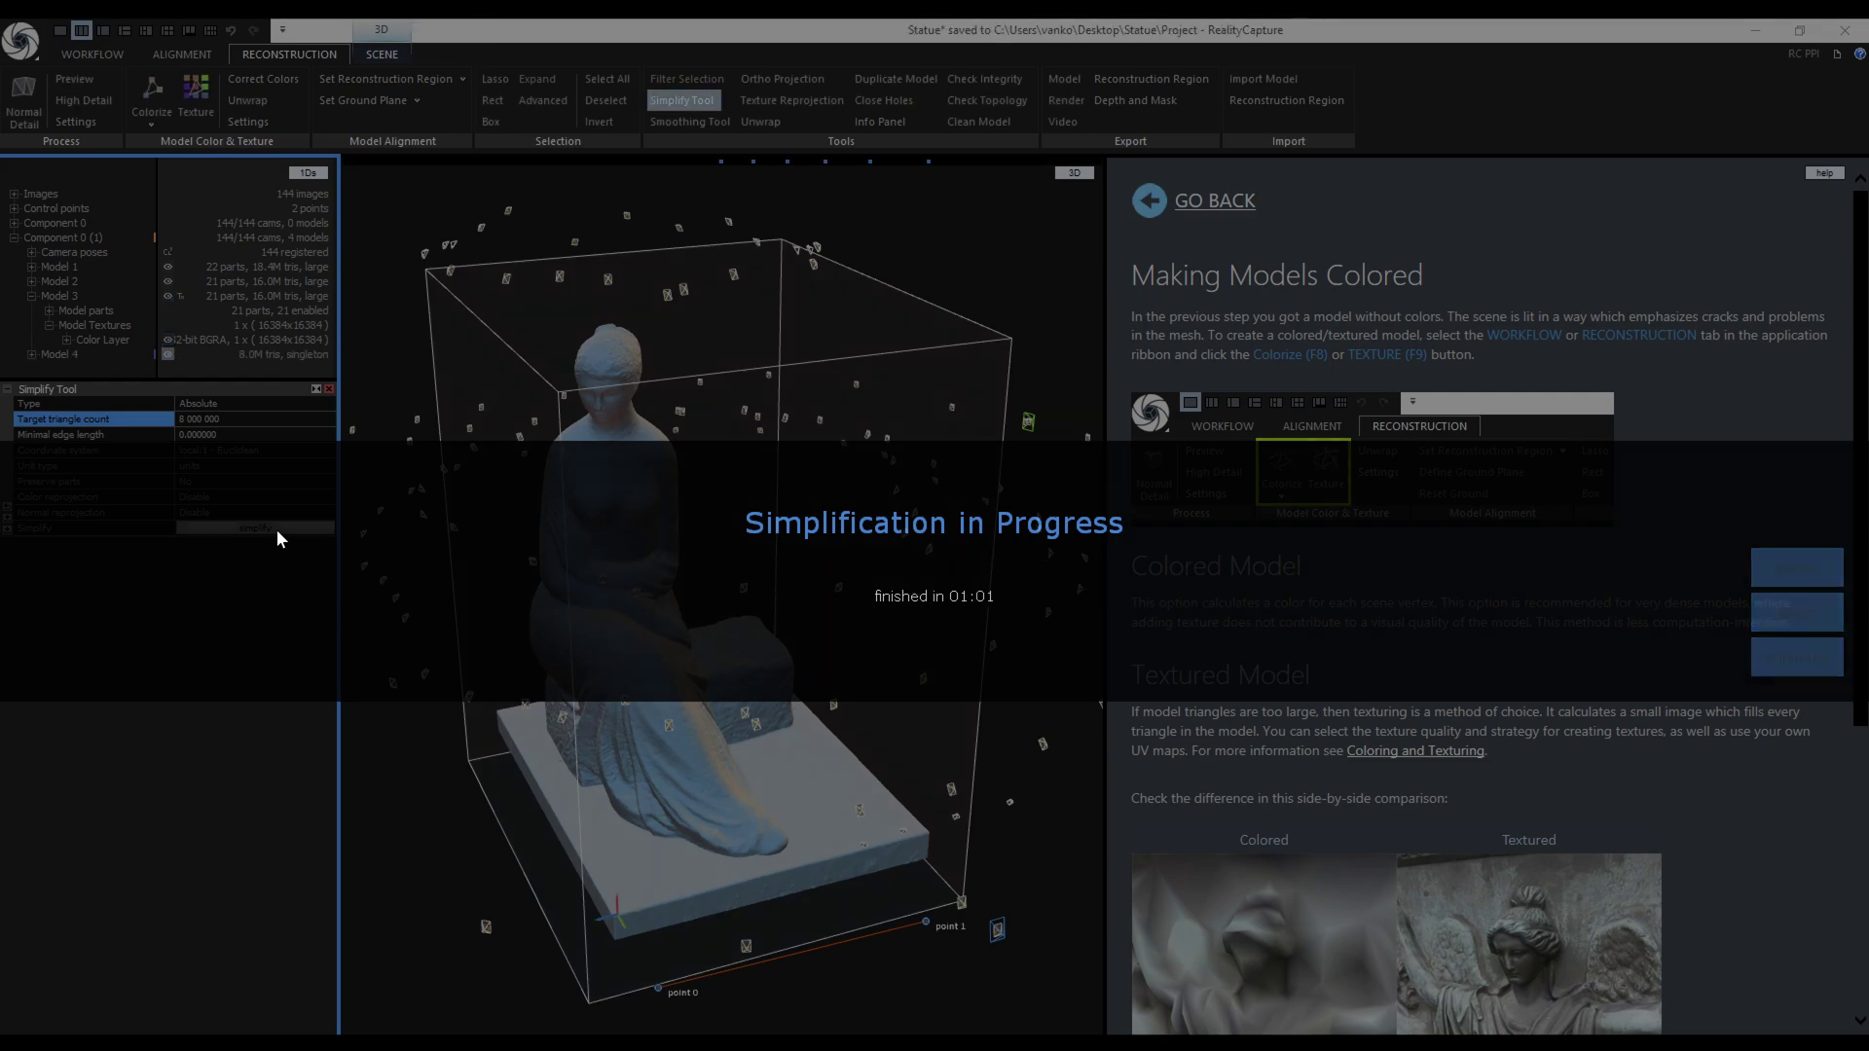
scroll(686, 608, up, 10)
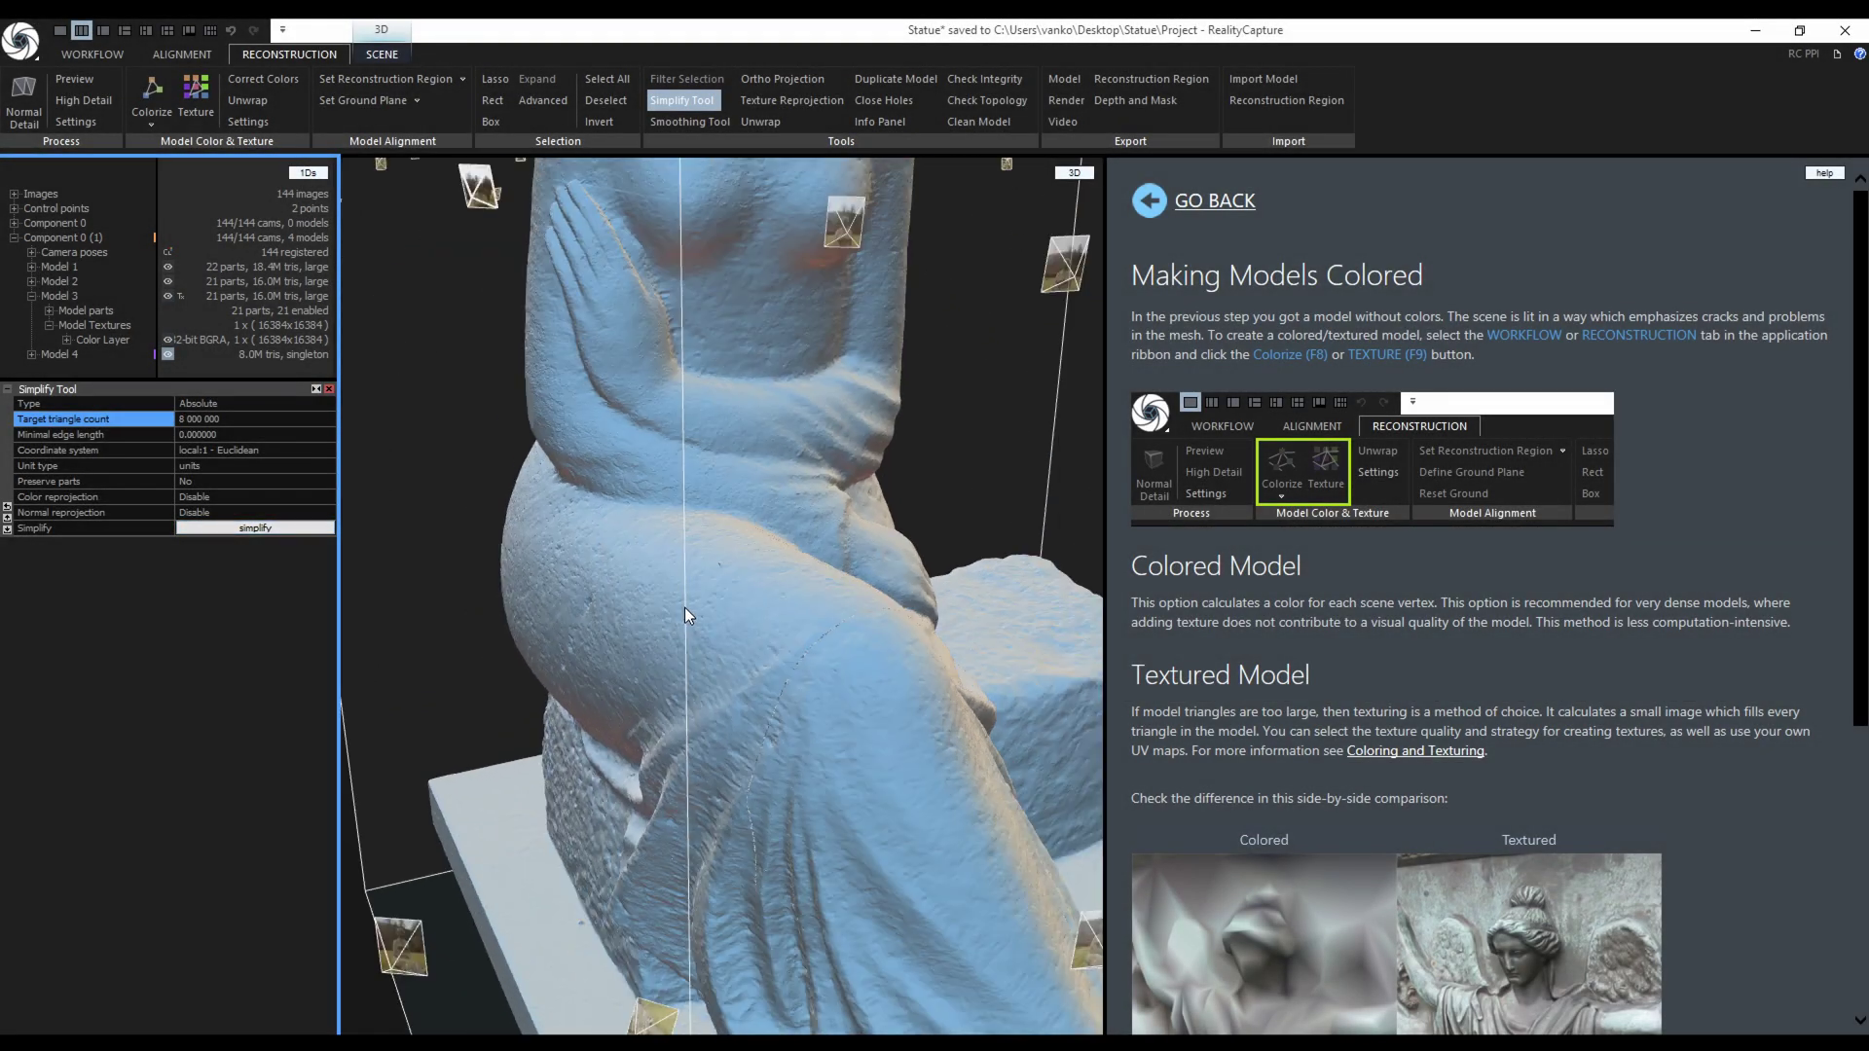
scroll(664, 413, down, 10)
scroll(652, 409, up, 10)
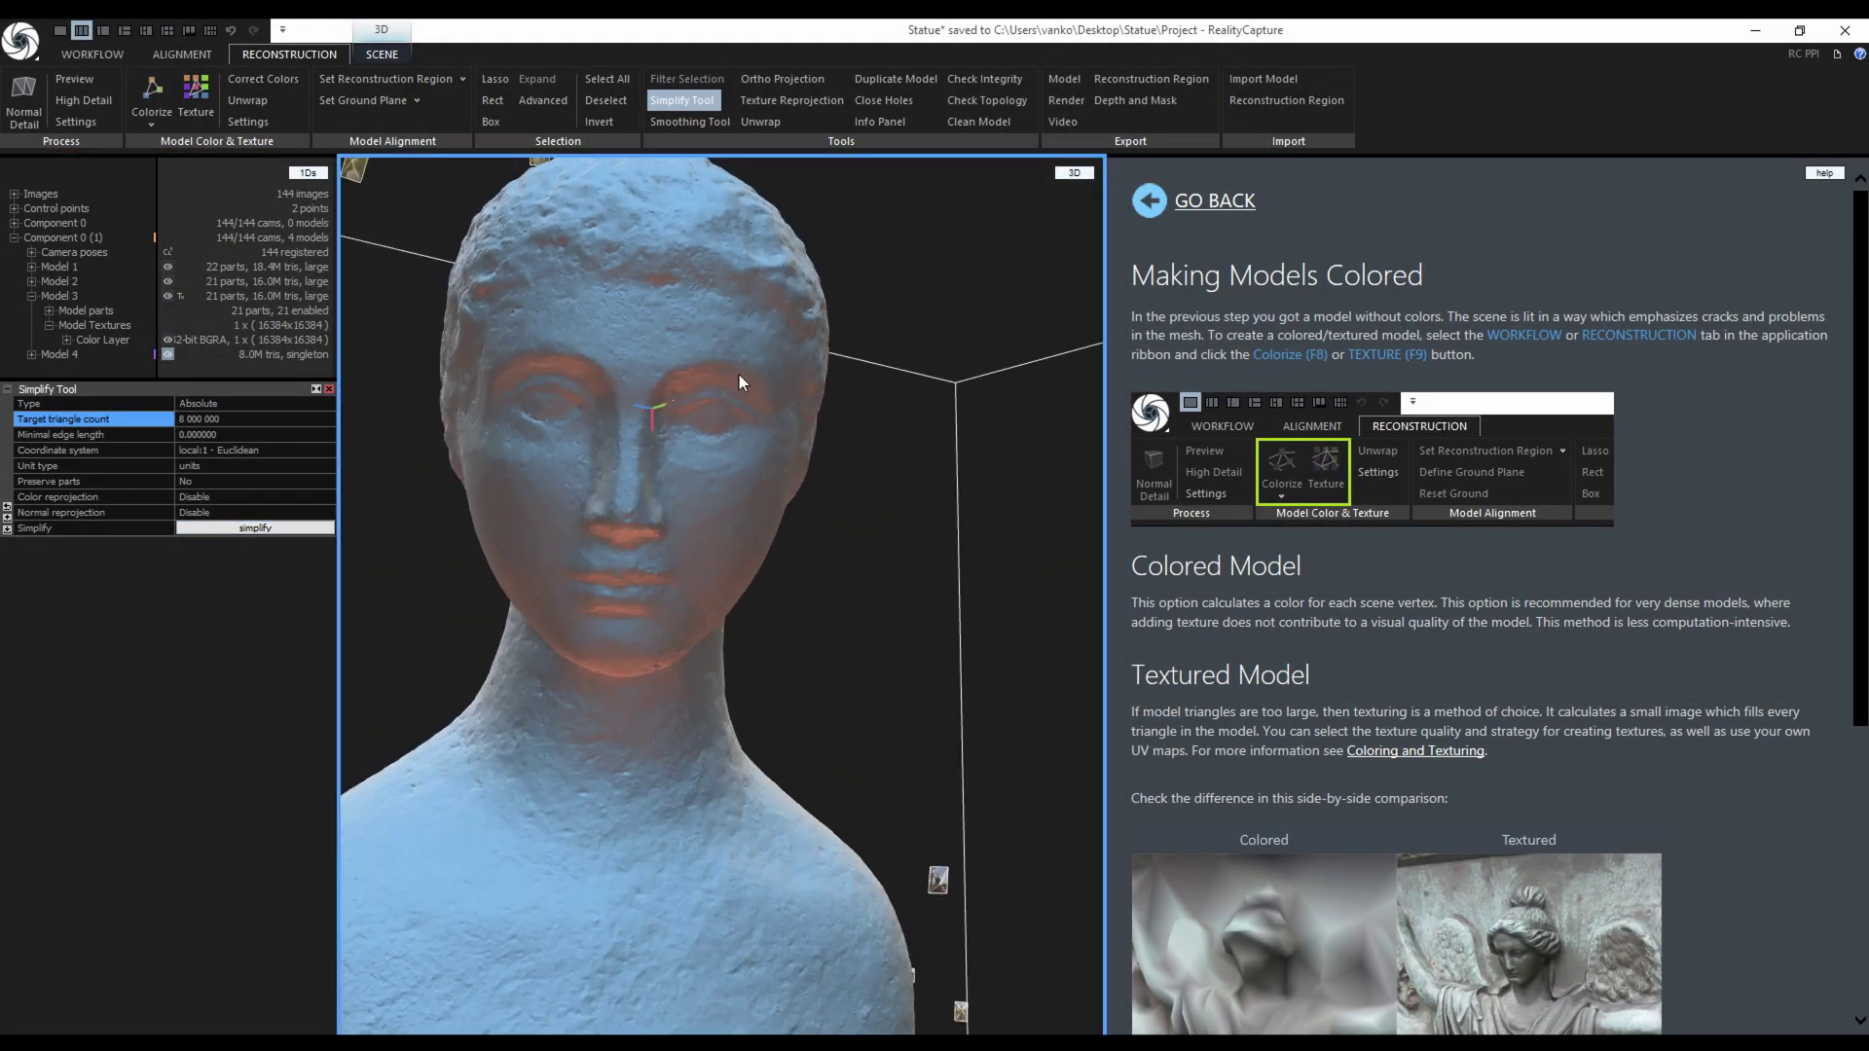
scroll(686, 482, down, 2)
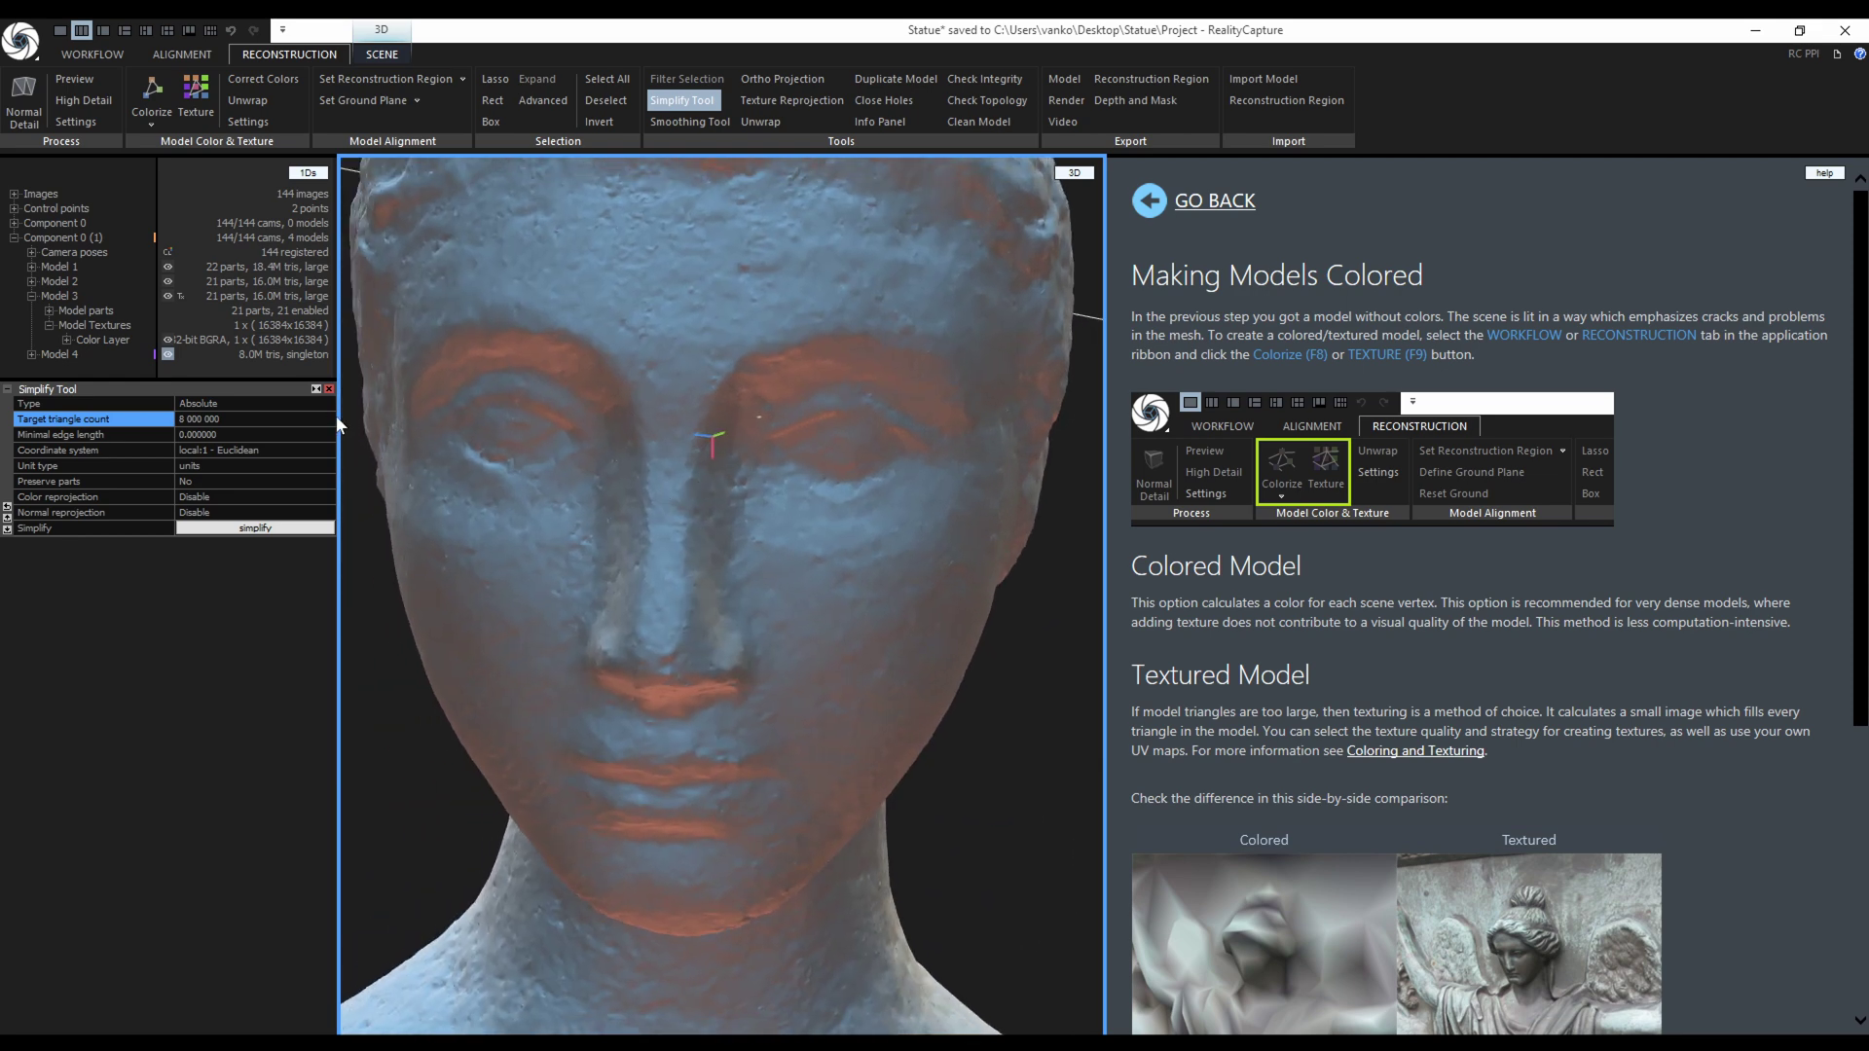
Switch to Solid render mode and show Model 4, viewing the statue from a higher angle.
click(382, 54)
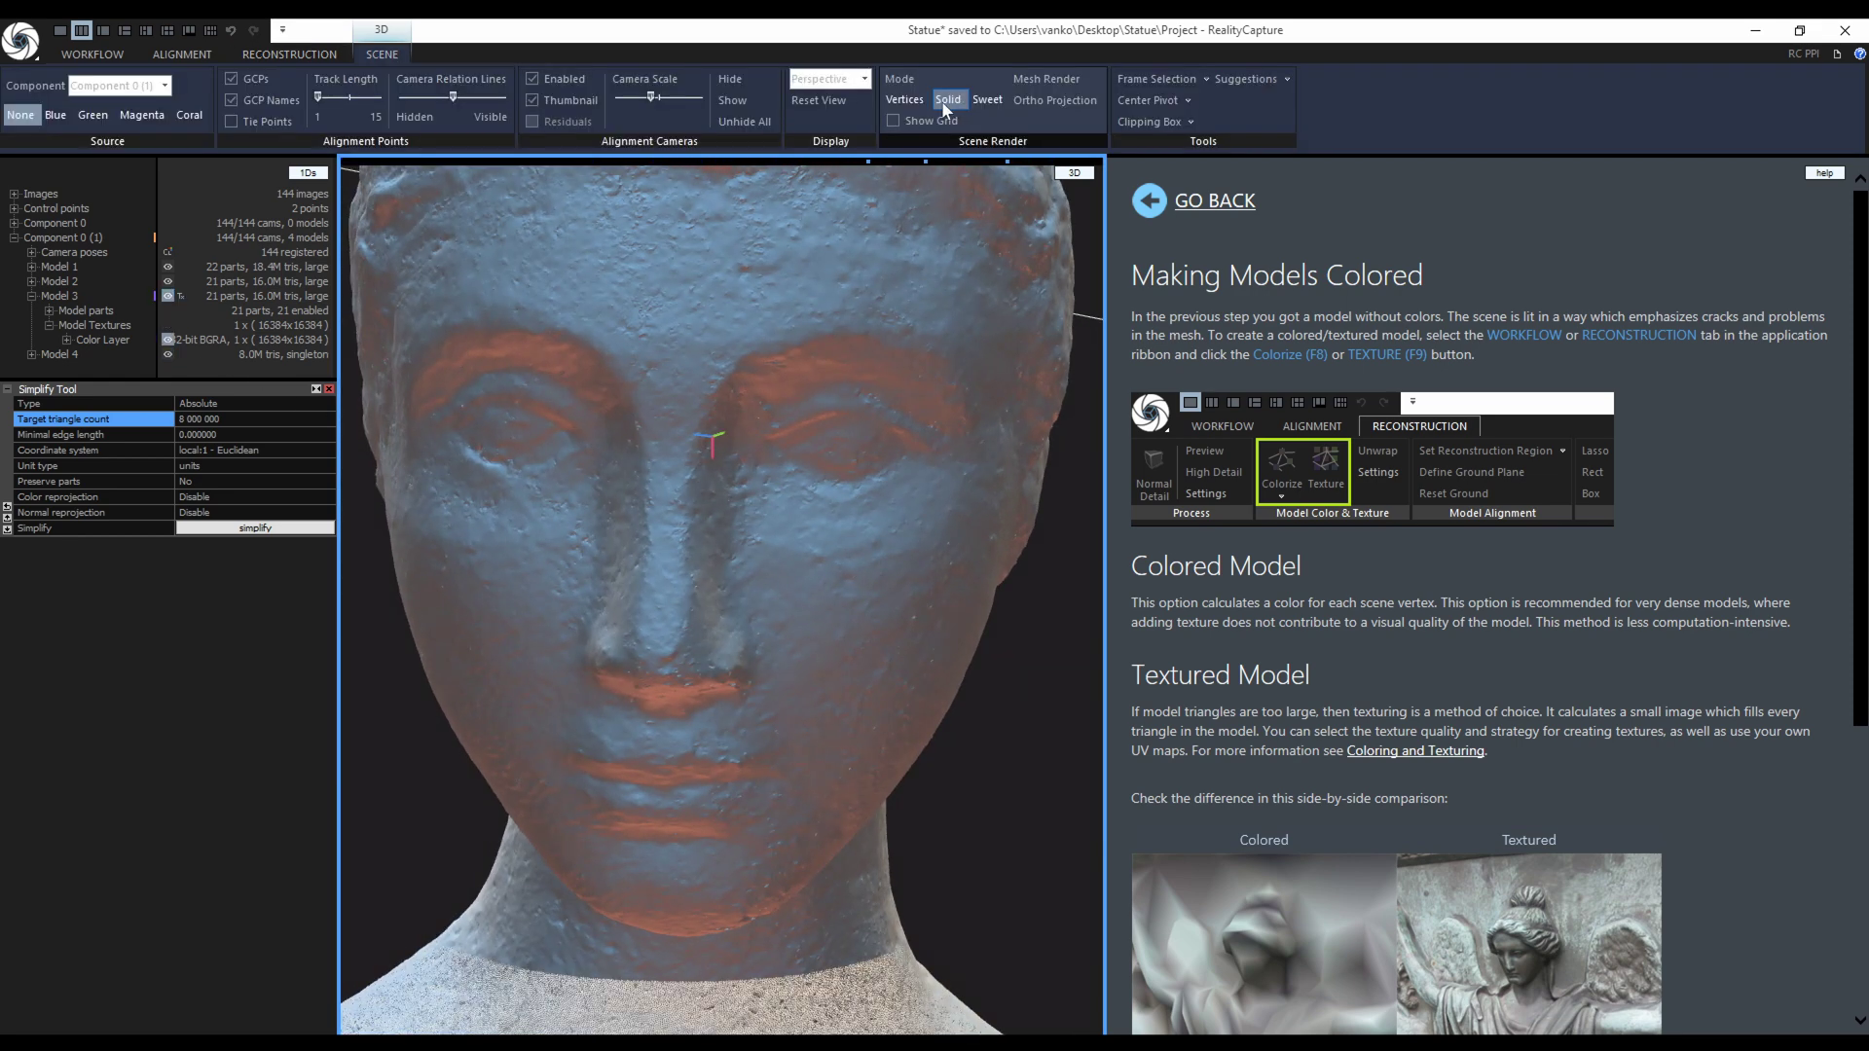
click(946, 101)
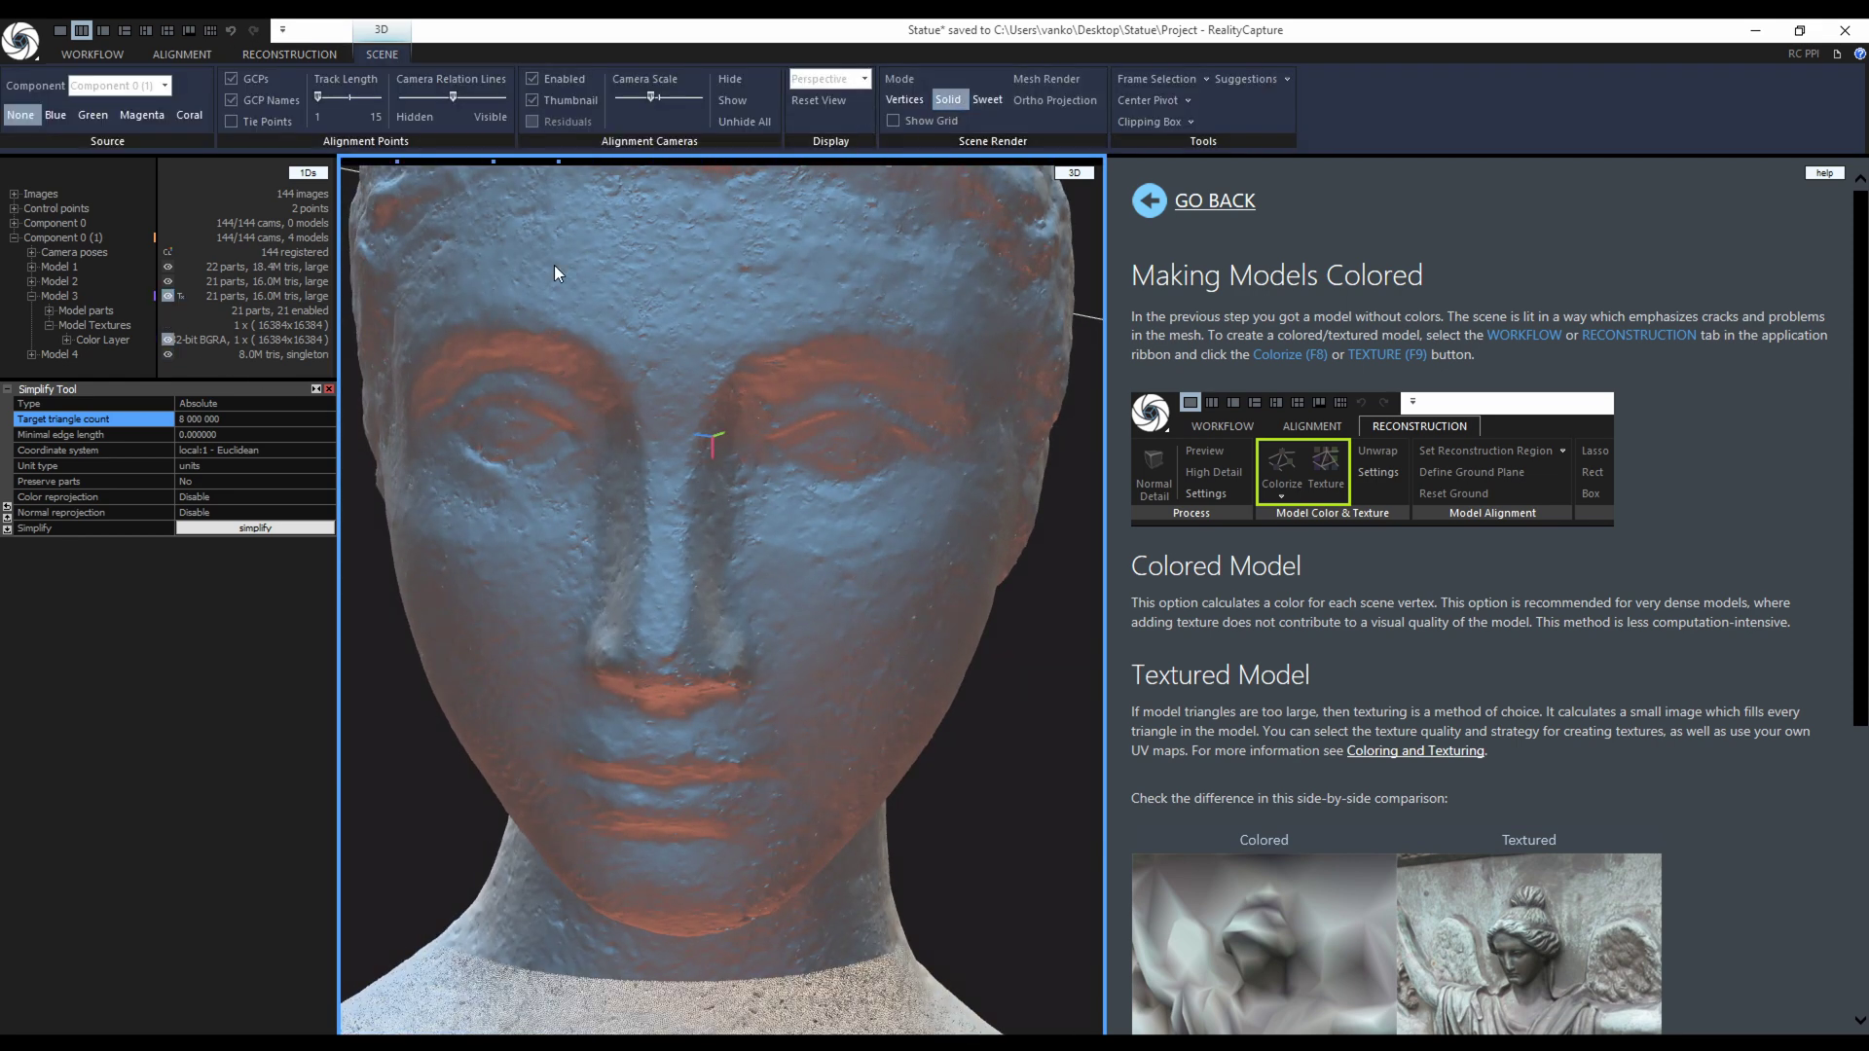
click(167, 356)
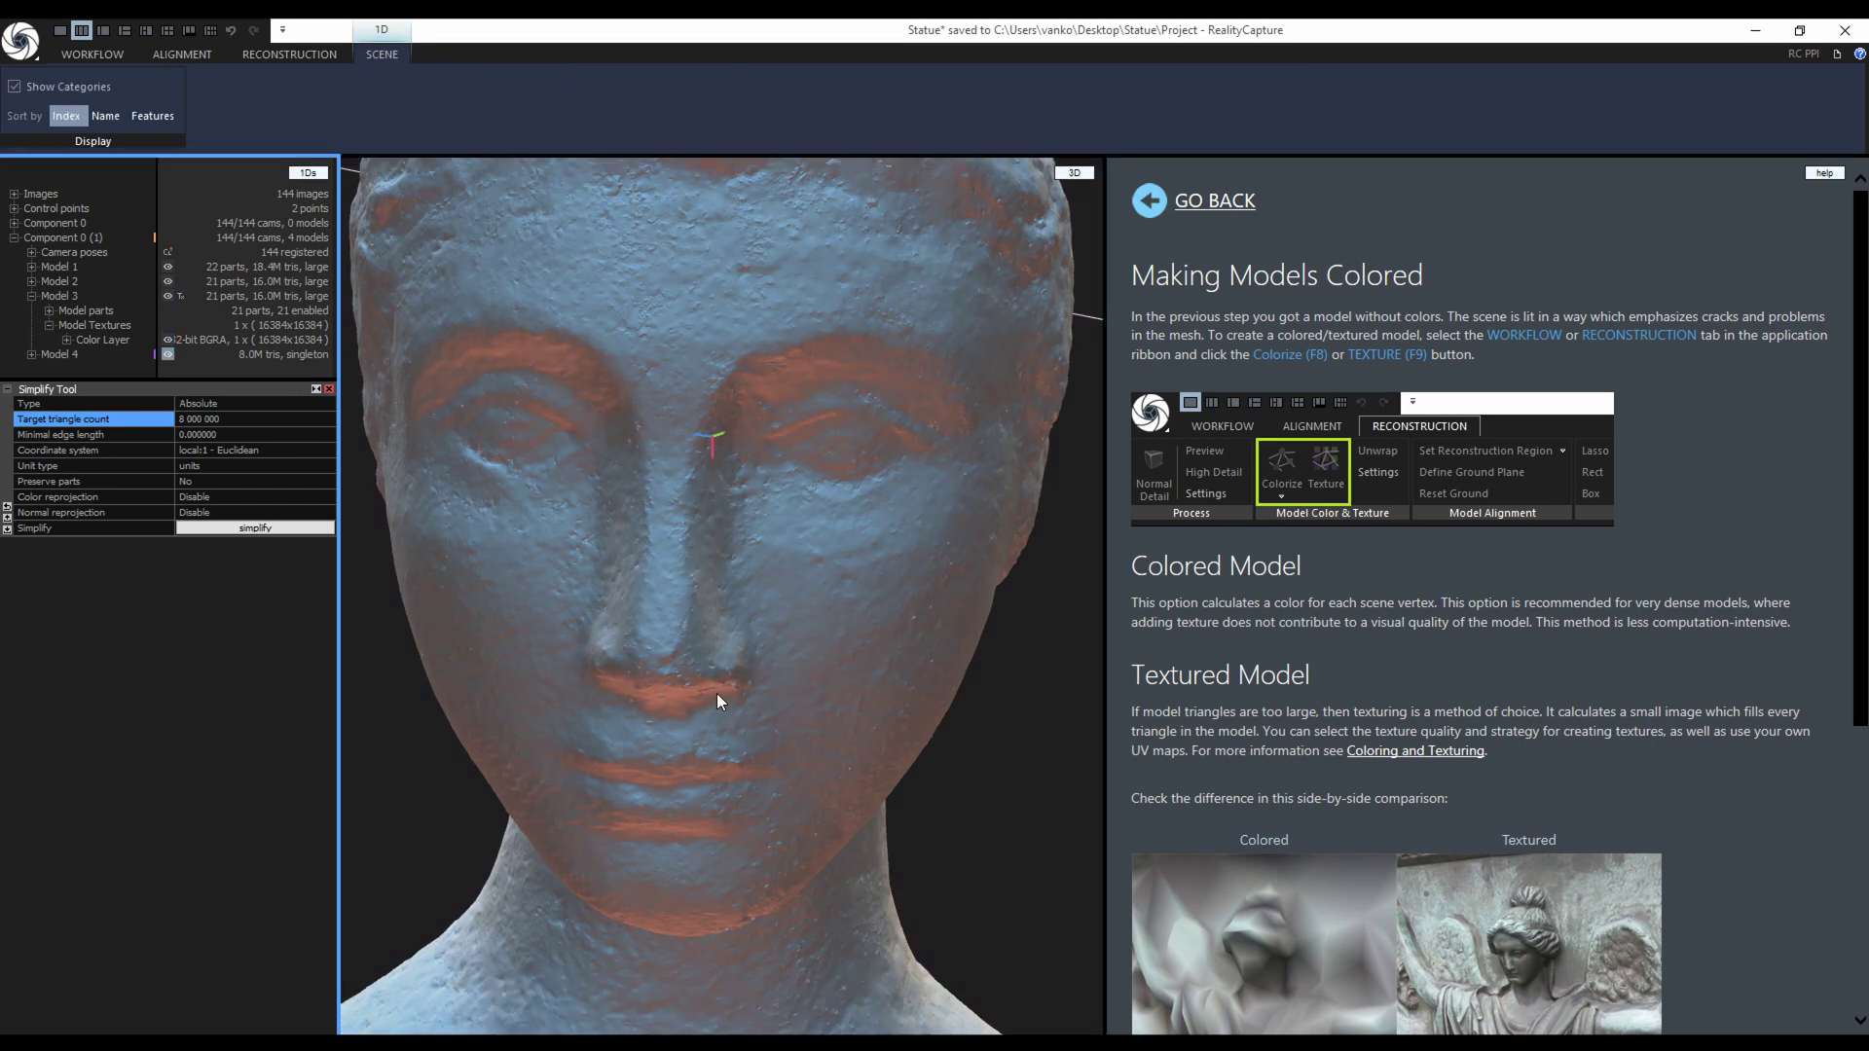
scroll(656, 561, down, 10)
click(647, 581)
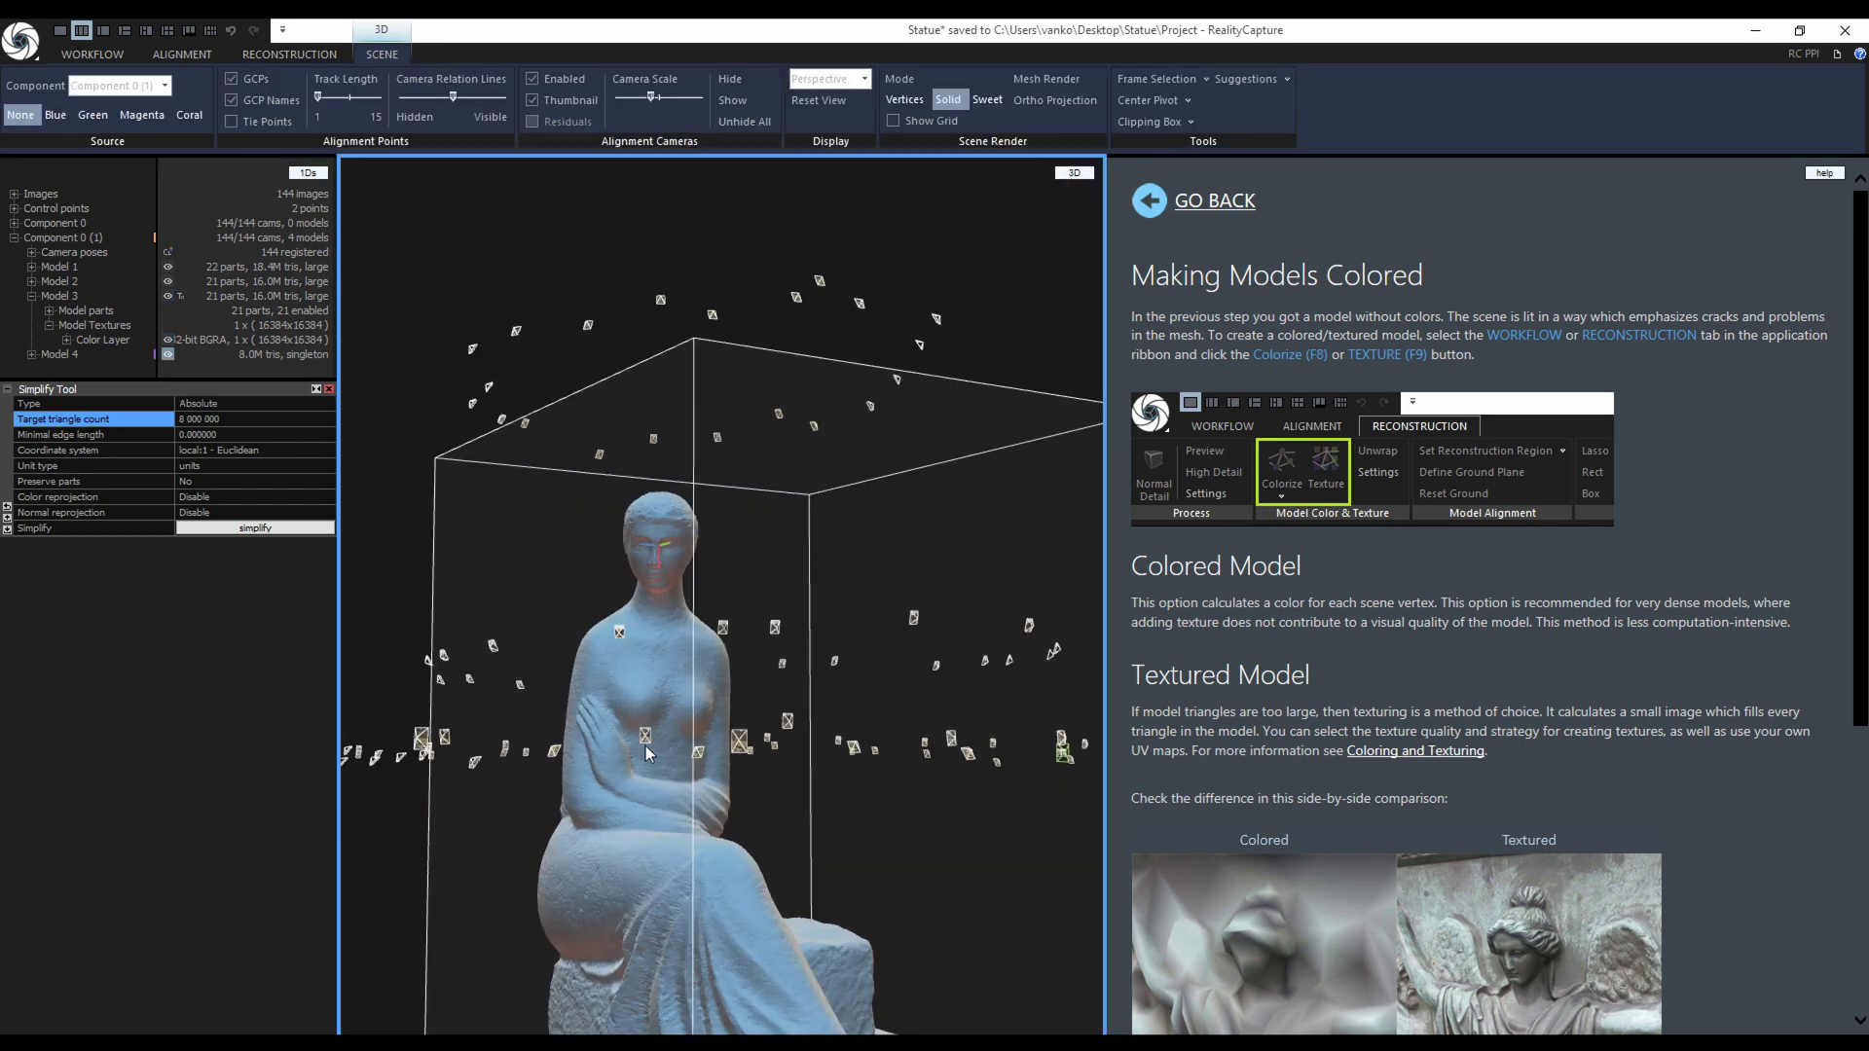
drag(646, 749, 675, 710)
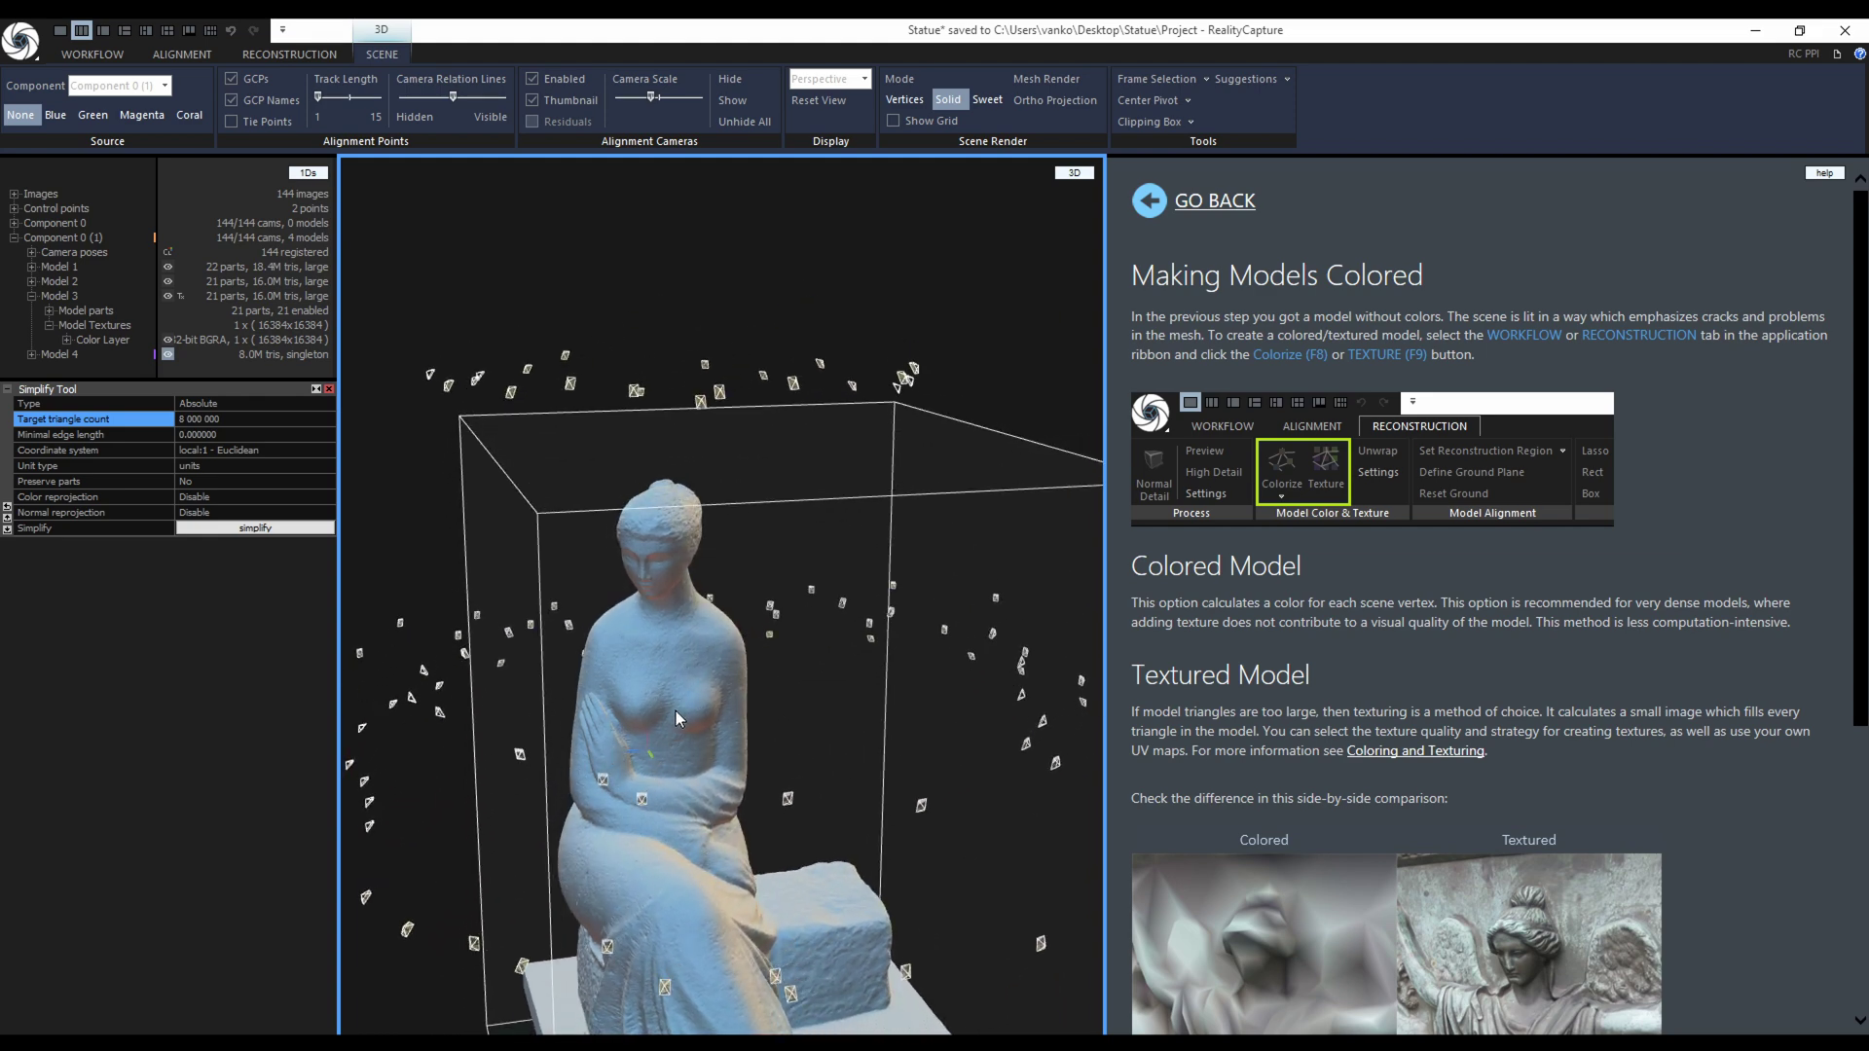
Simplify again to 4000000 triangles, accepting the topology warning and suppressing it.
click(181, 419)
text(4)
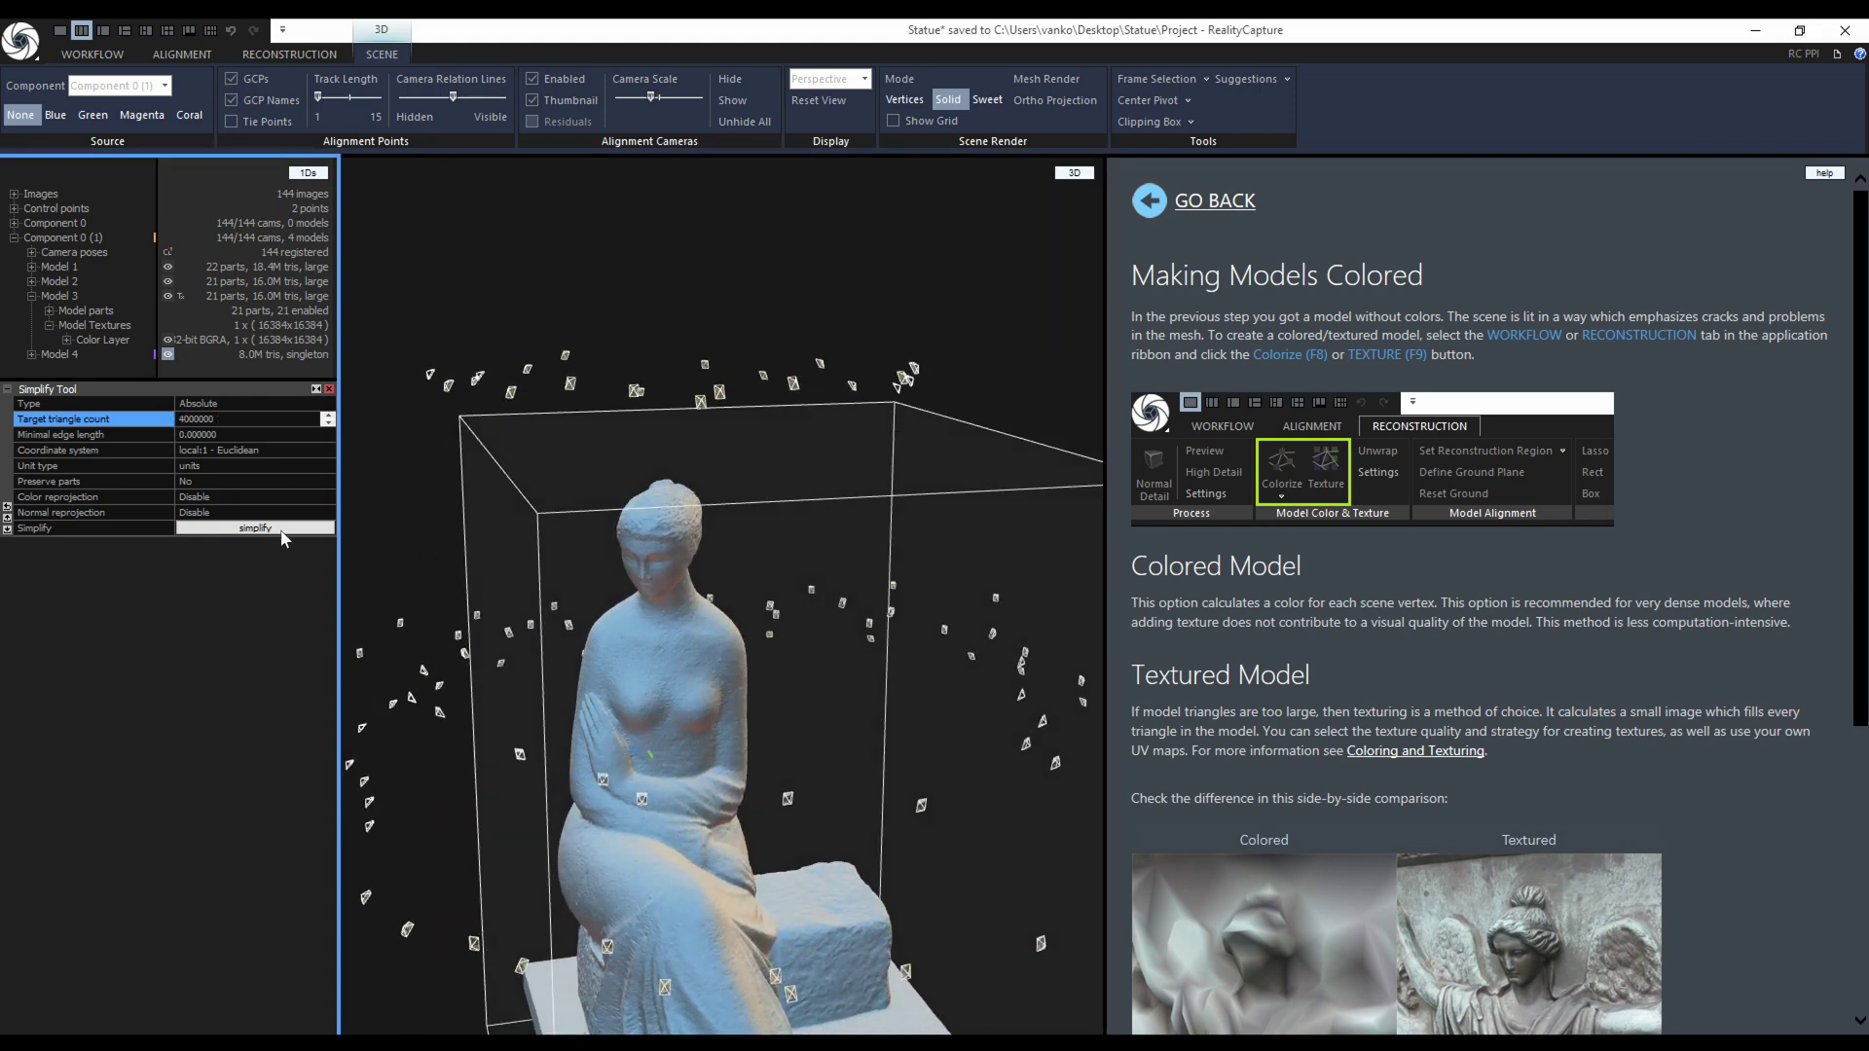
click(282, 528)
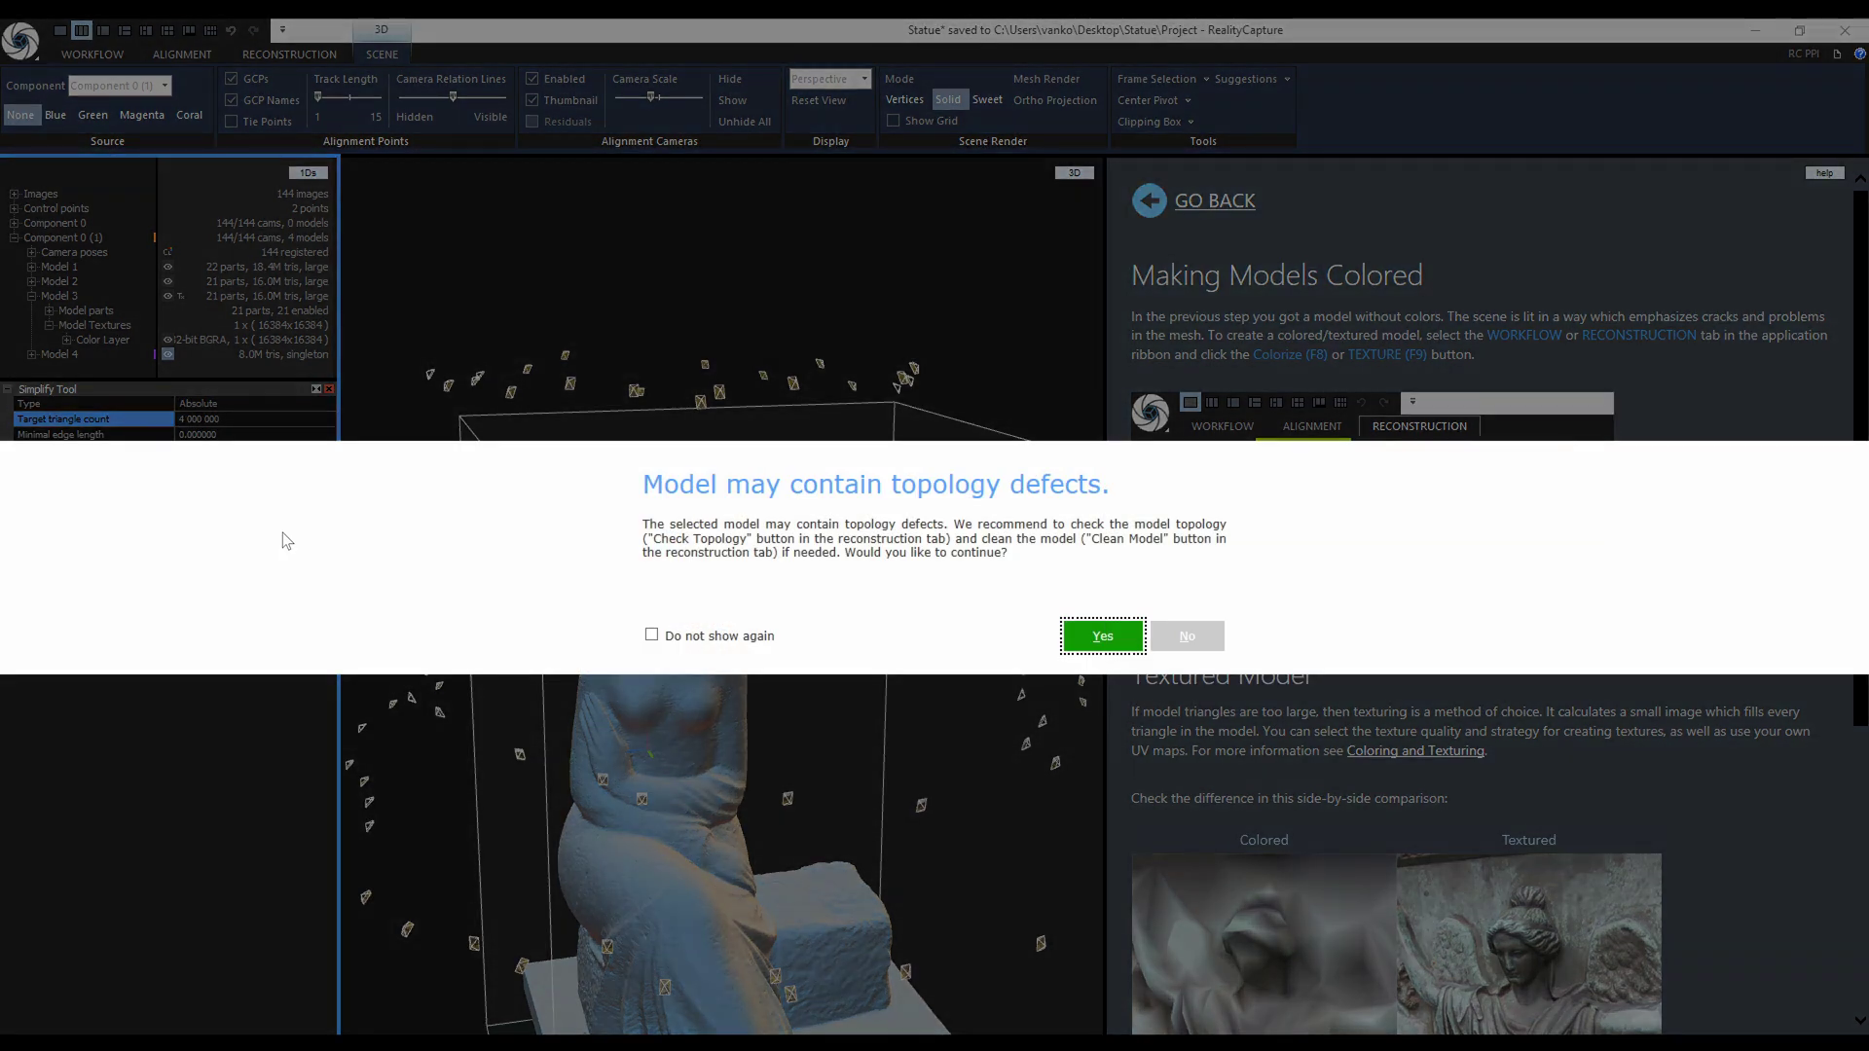
click(651, 636)
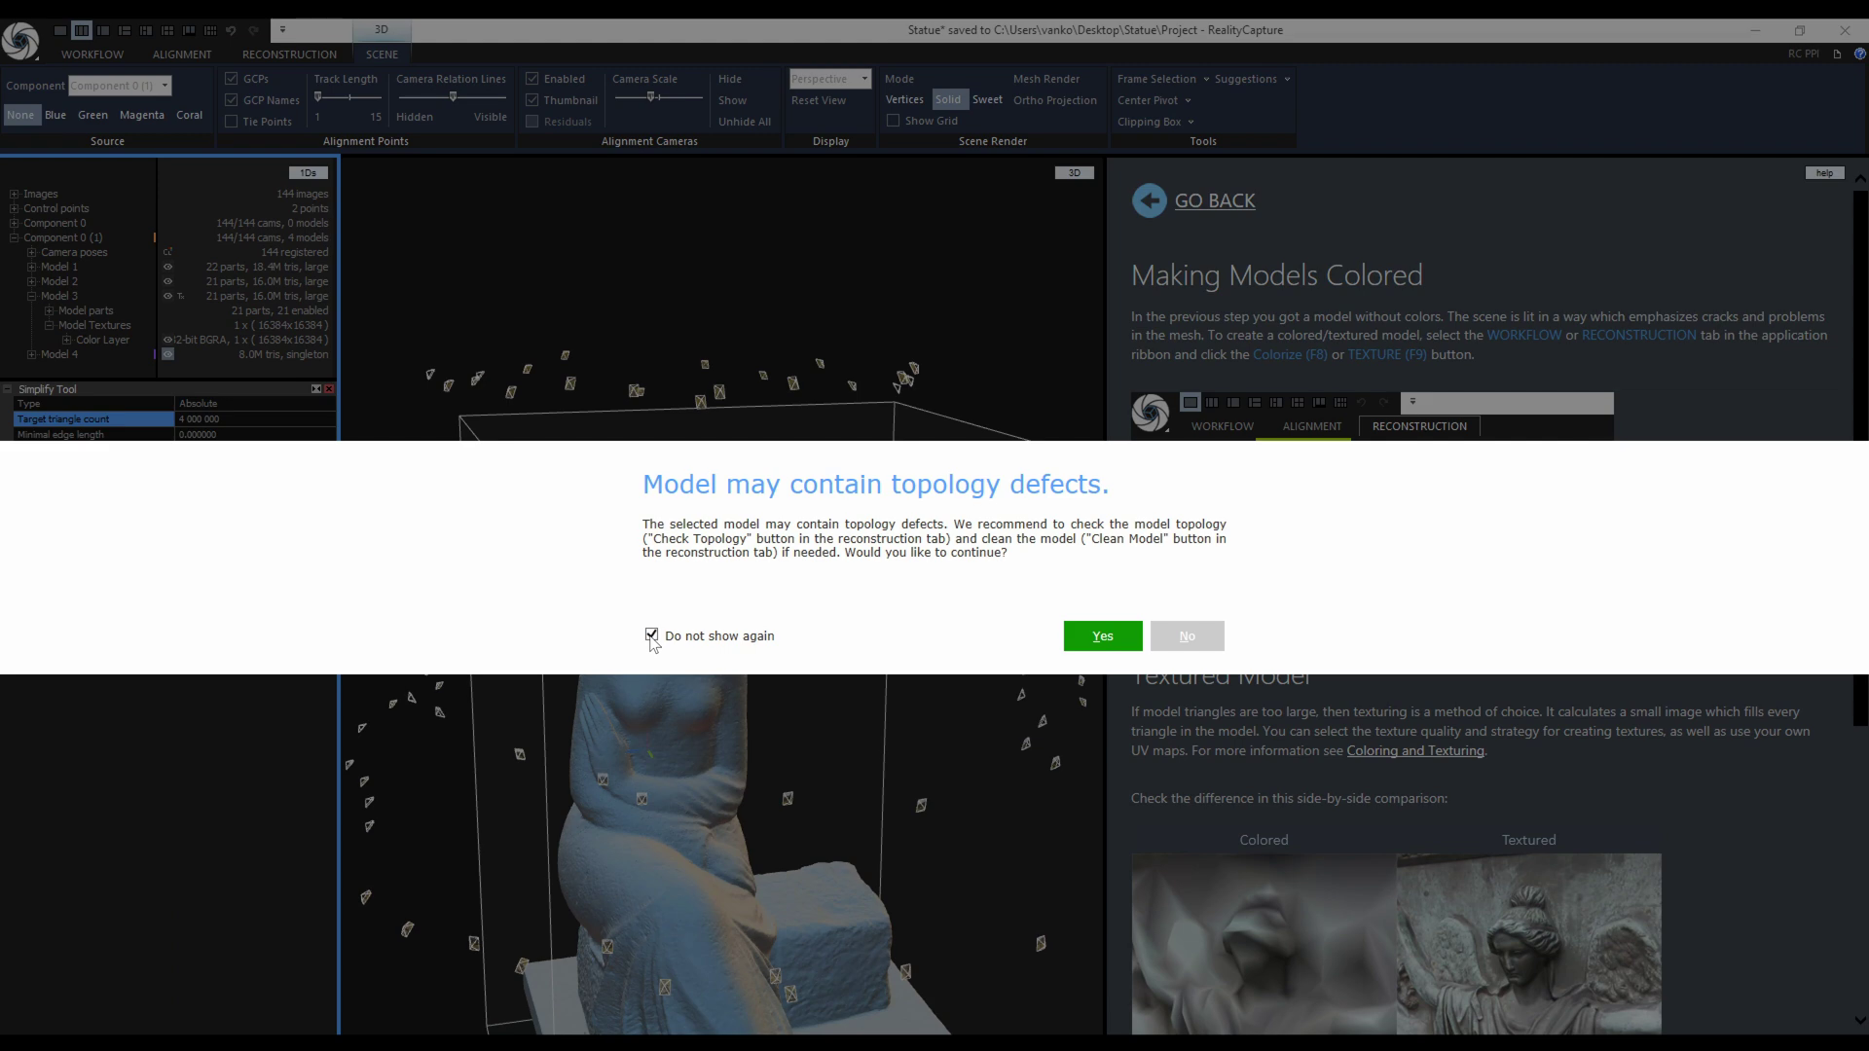
click(1092, 638)
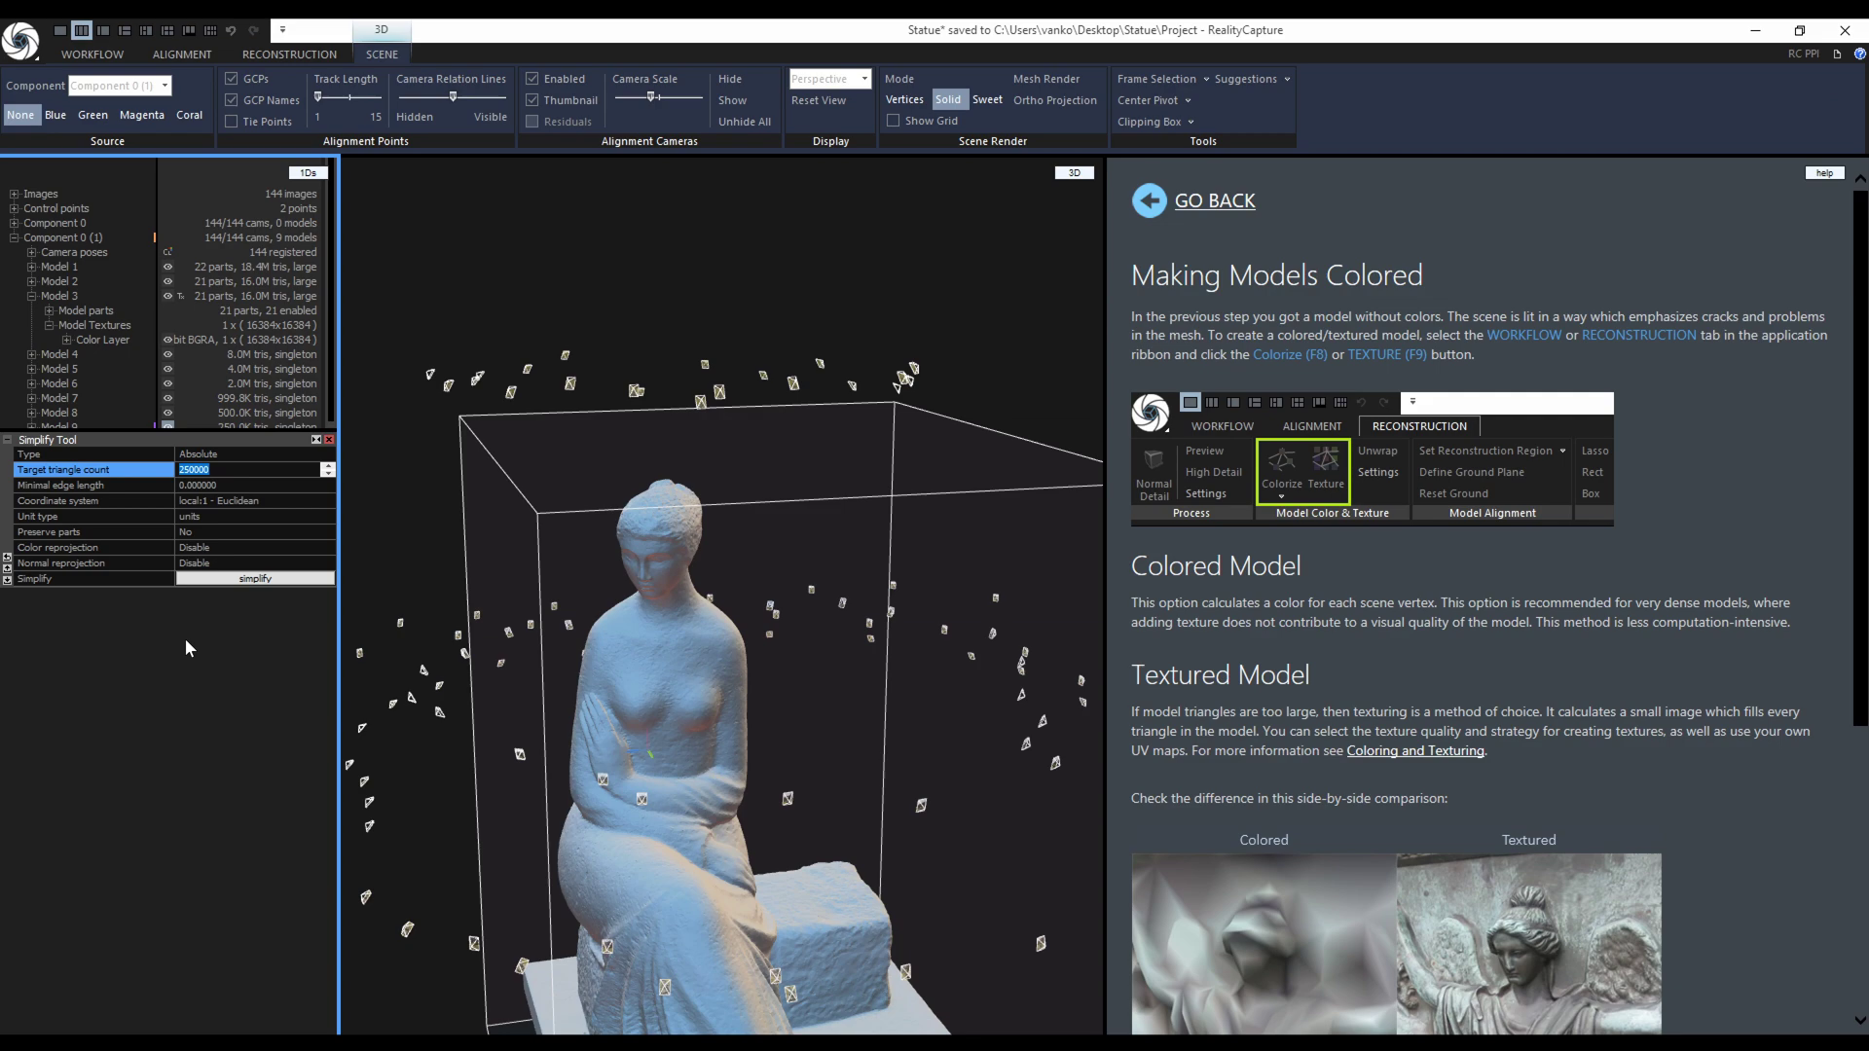
Simplify the statue down to 100 000 triangles.
text(100 000)
click(255, 578)
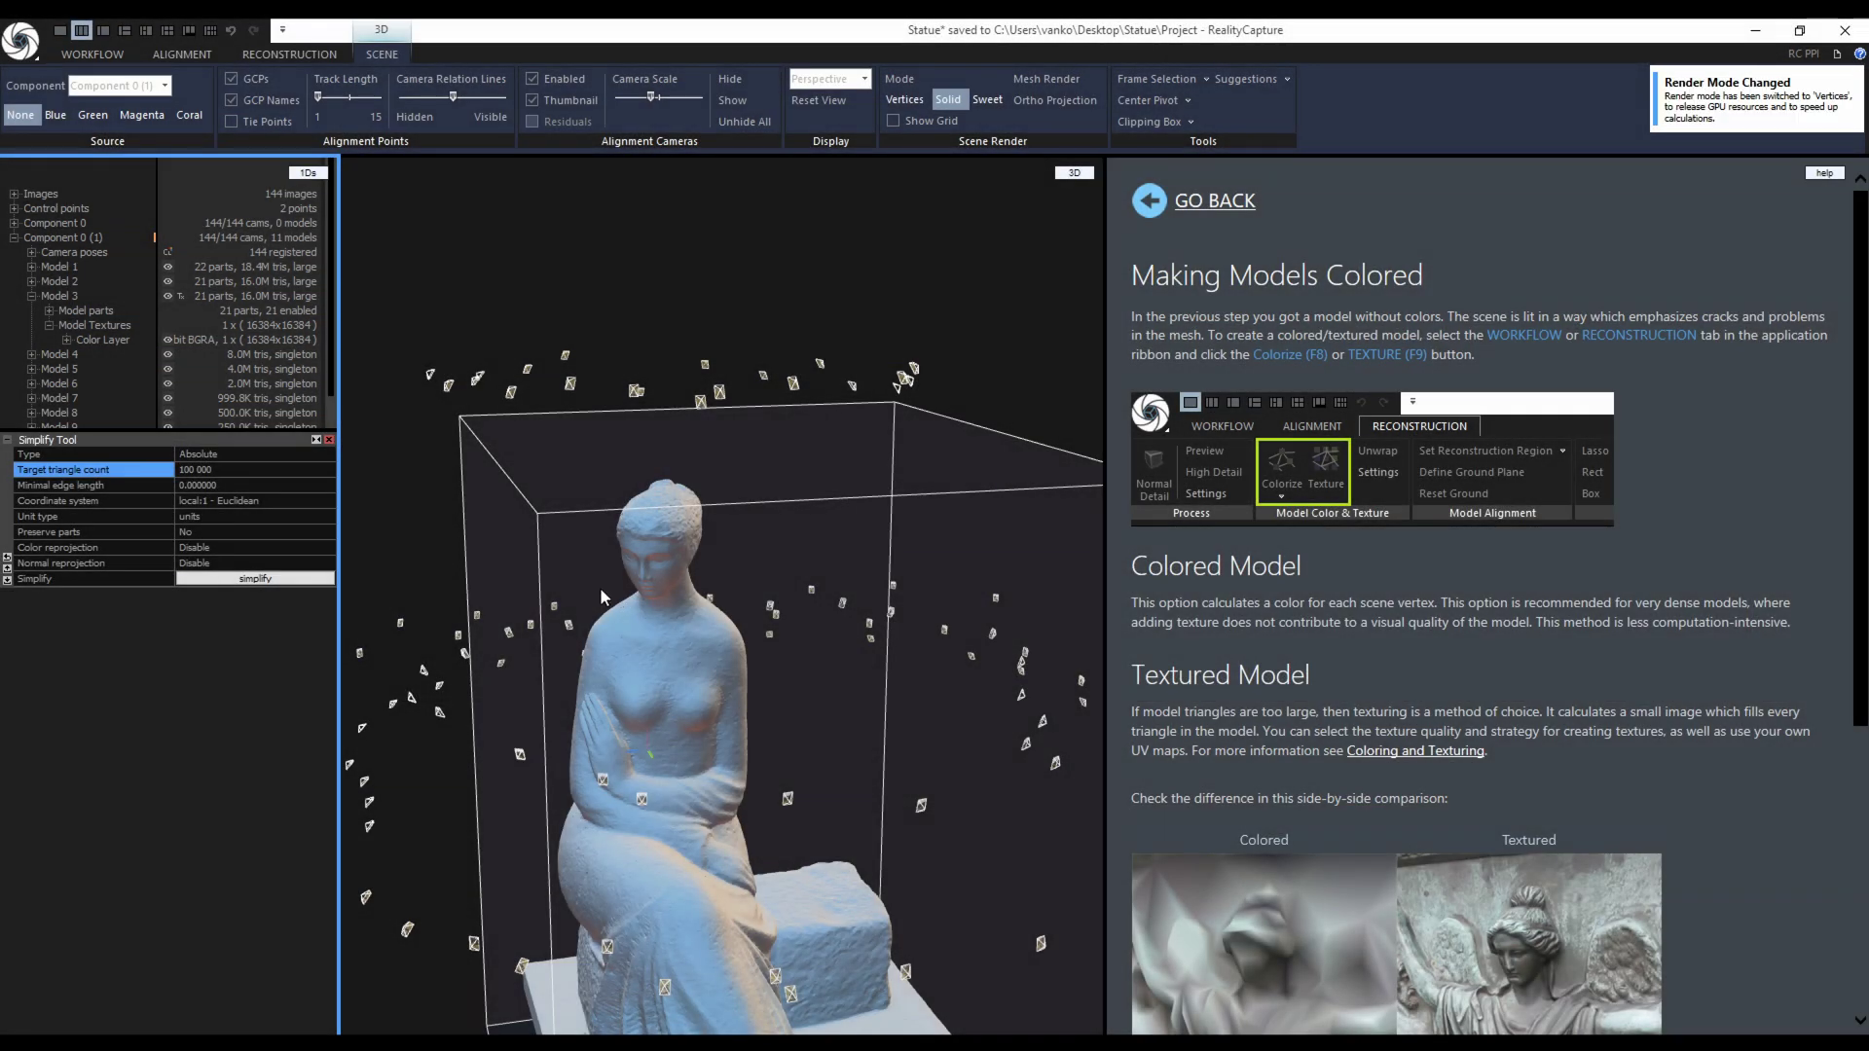
scroll(664, 576, up, 5)
scroll(777, 601, up, 3)
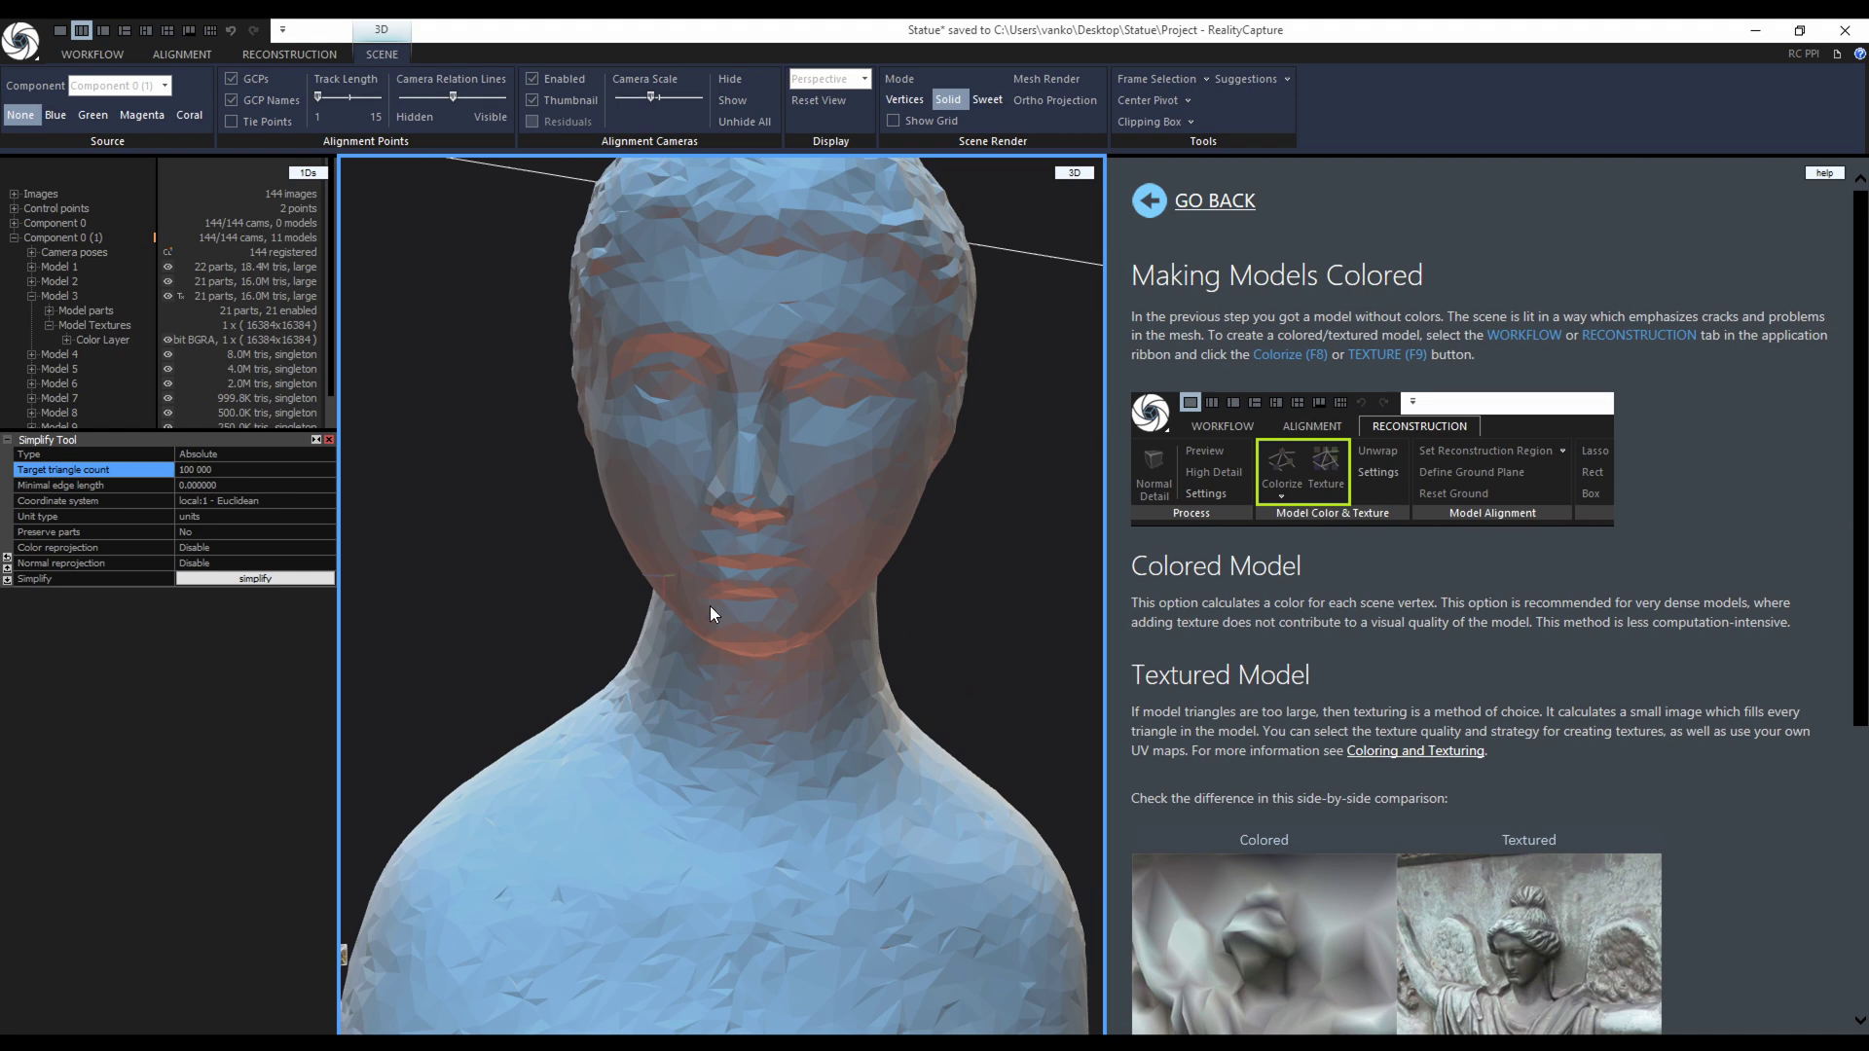
scroll(717, 594, down, 8)
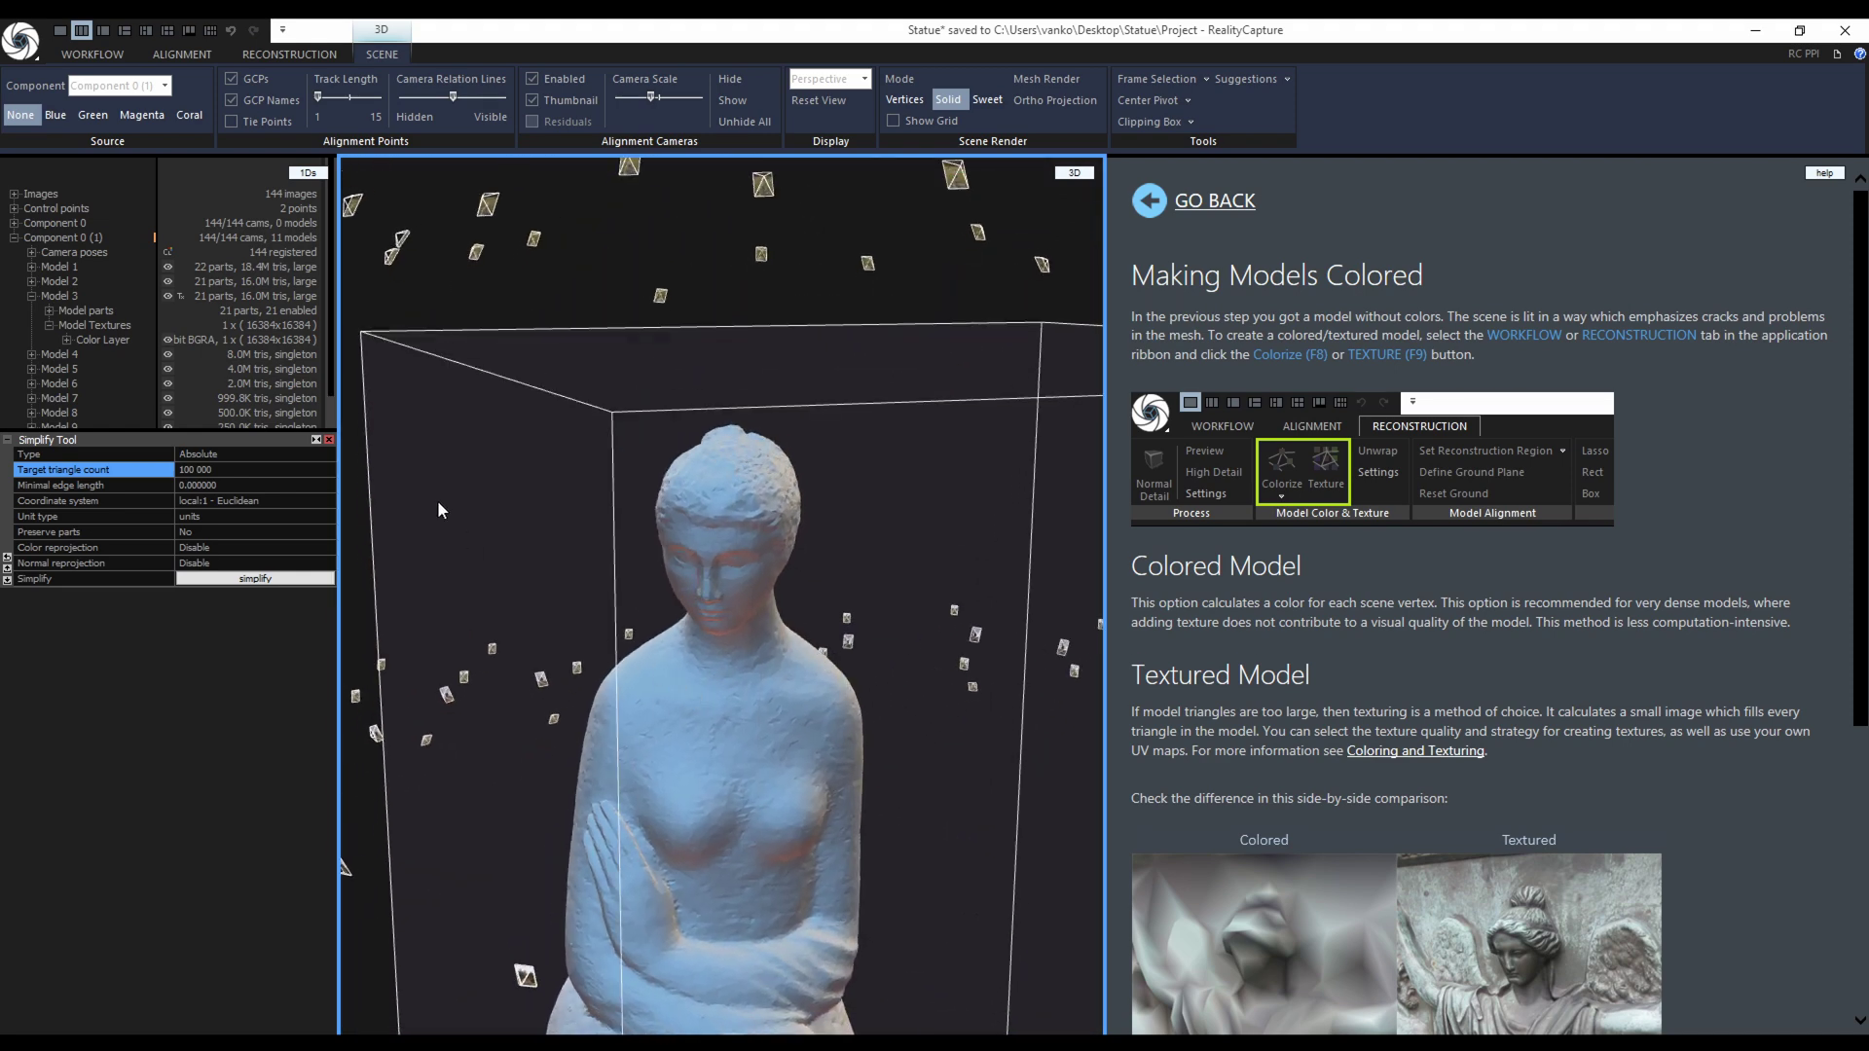
Run Check Topology on the simplified model and close the OK report.
click(292, 53)
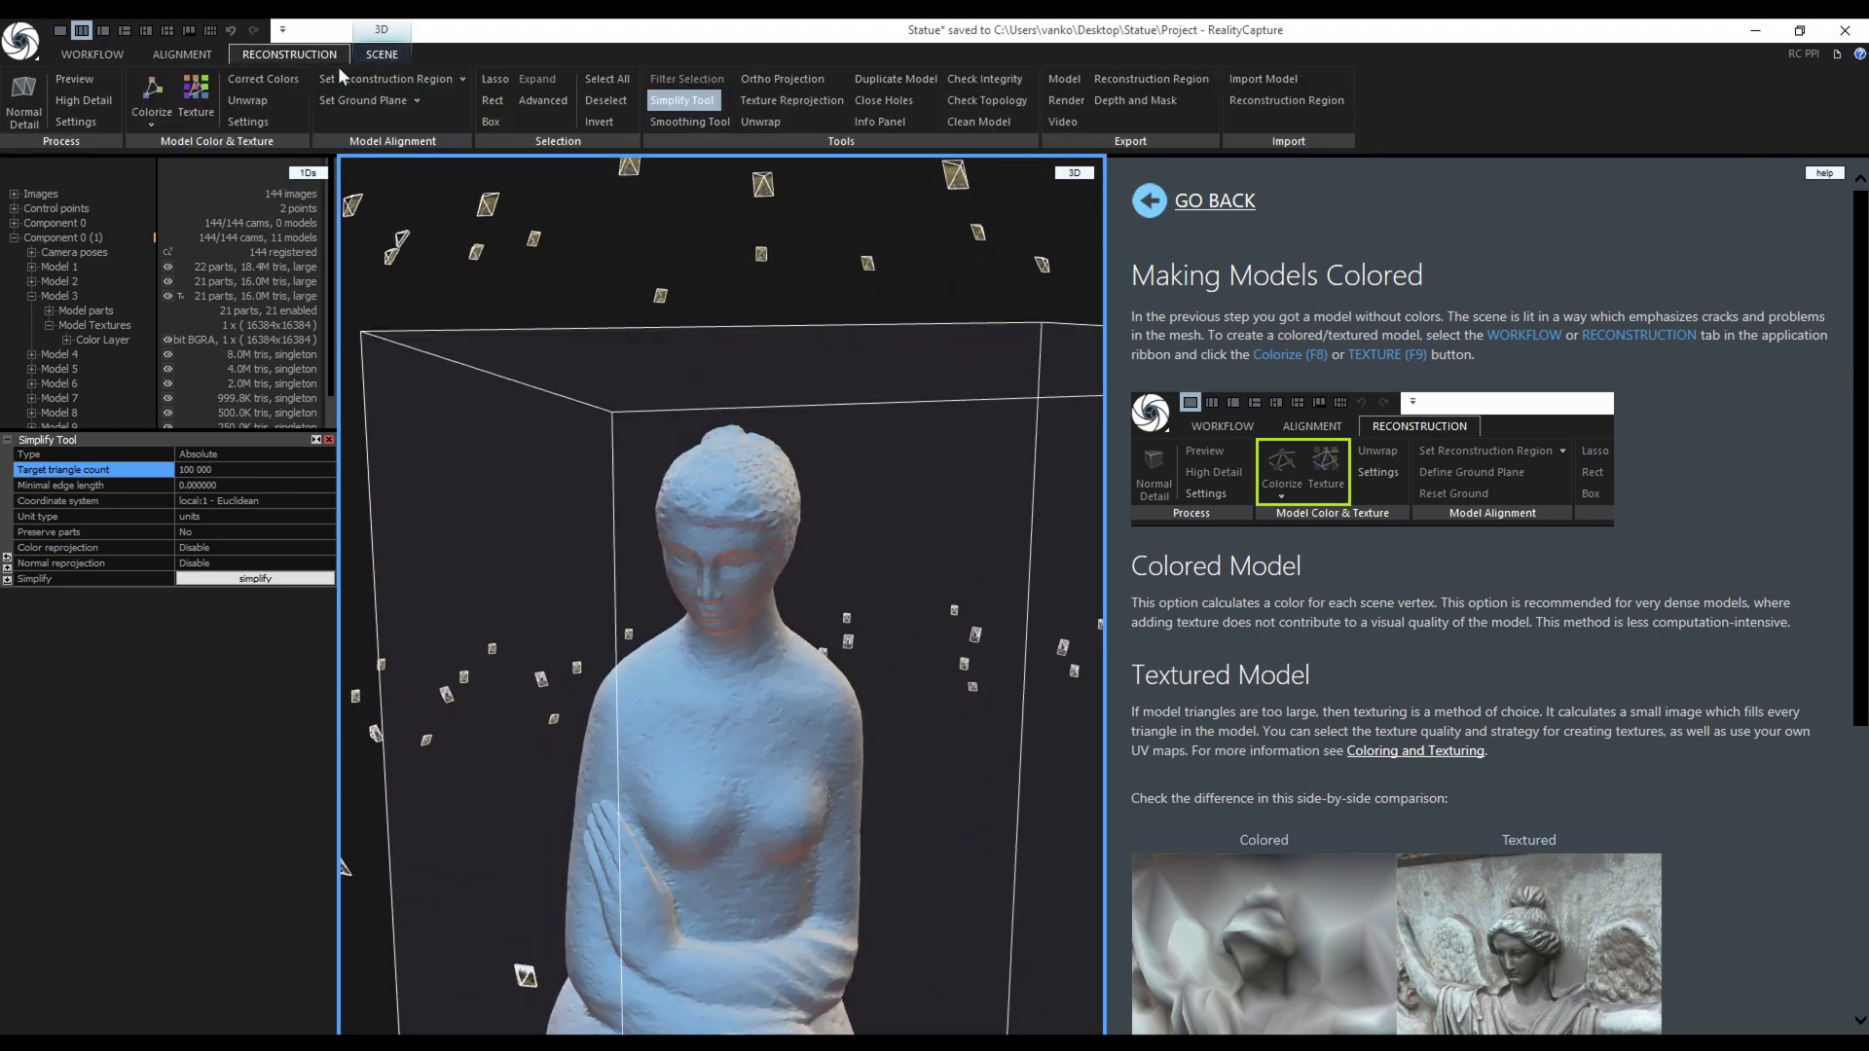
click(976, 101)
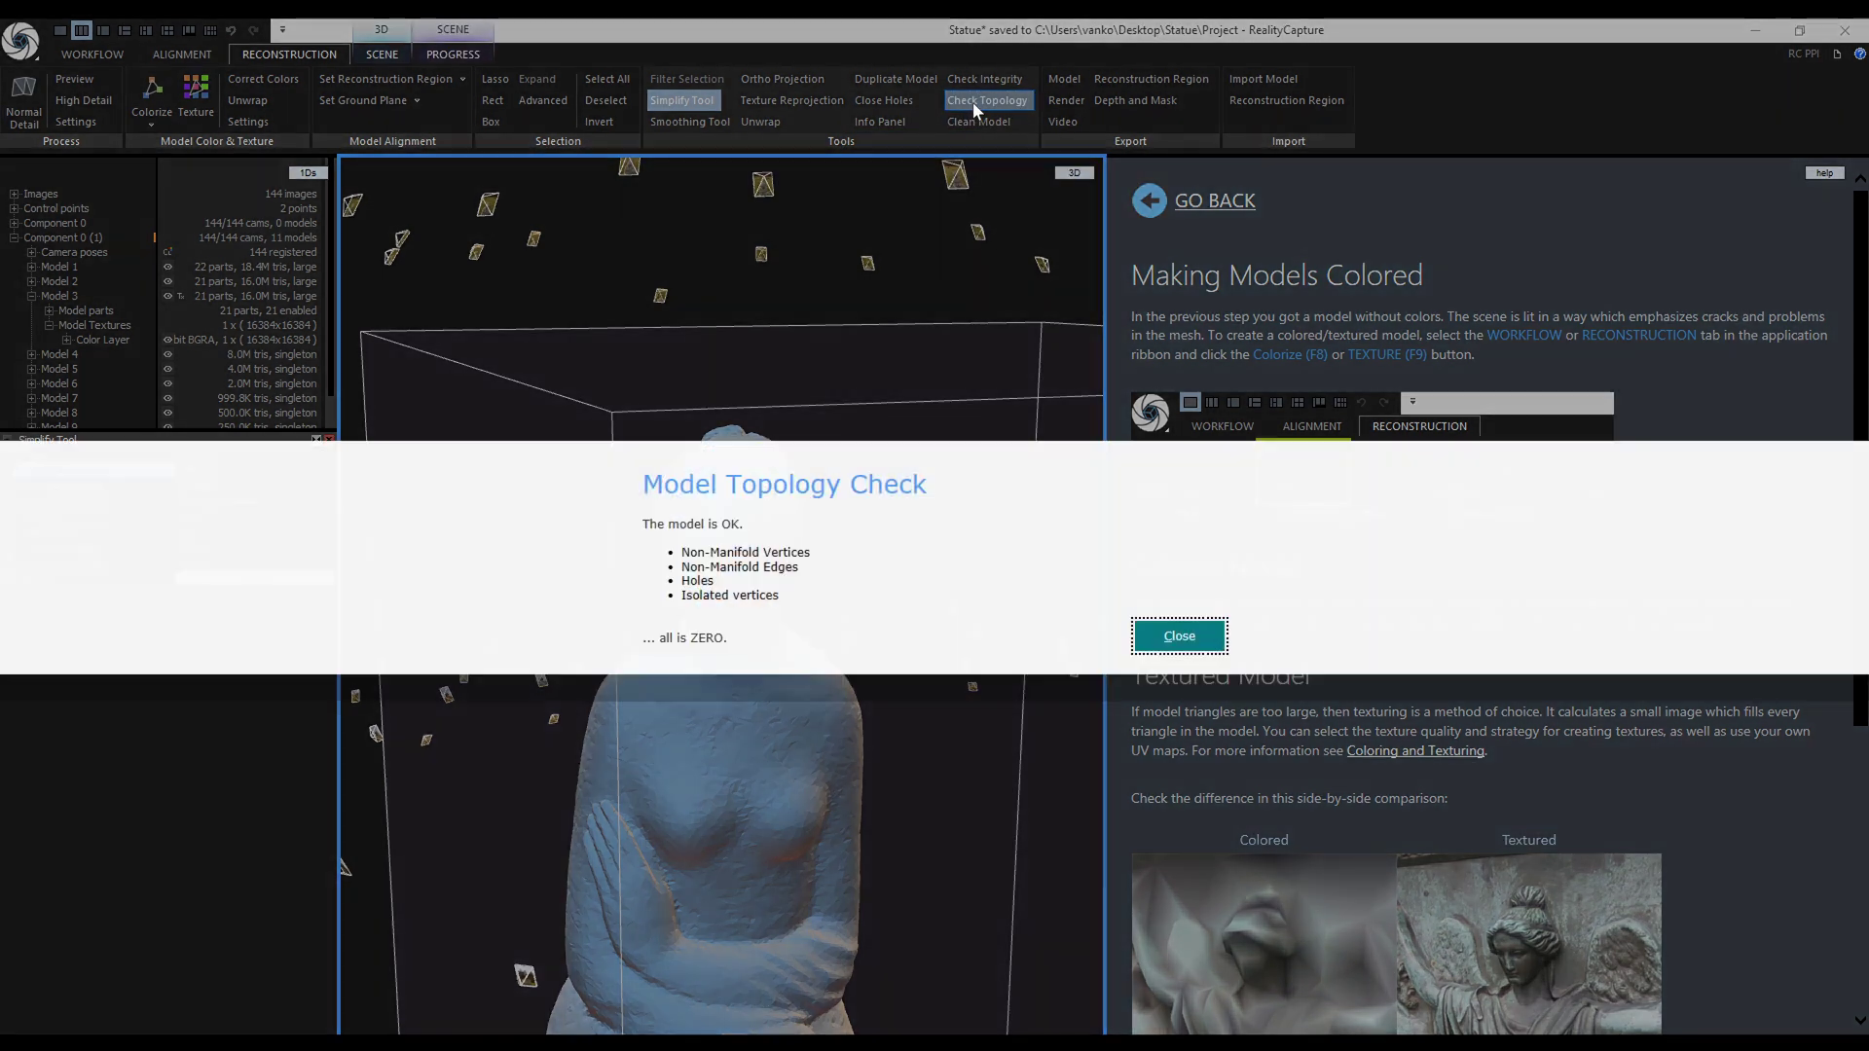
click(1171, 635)
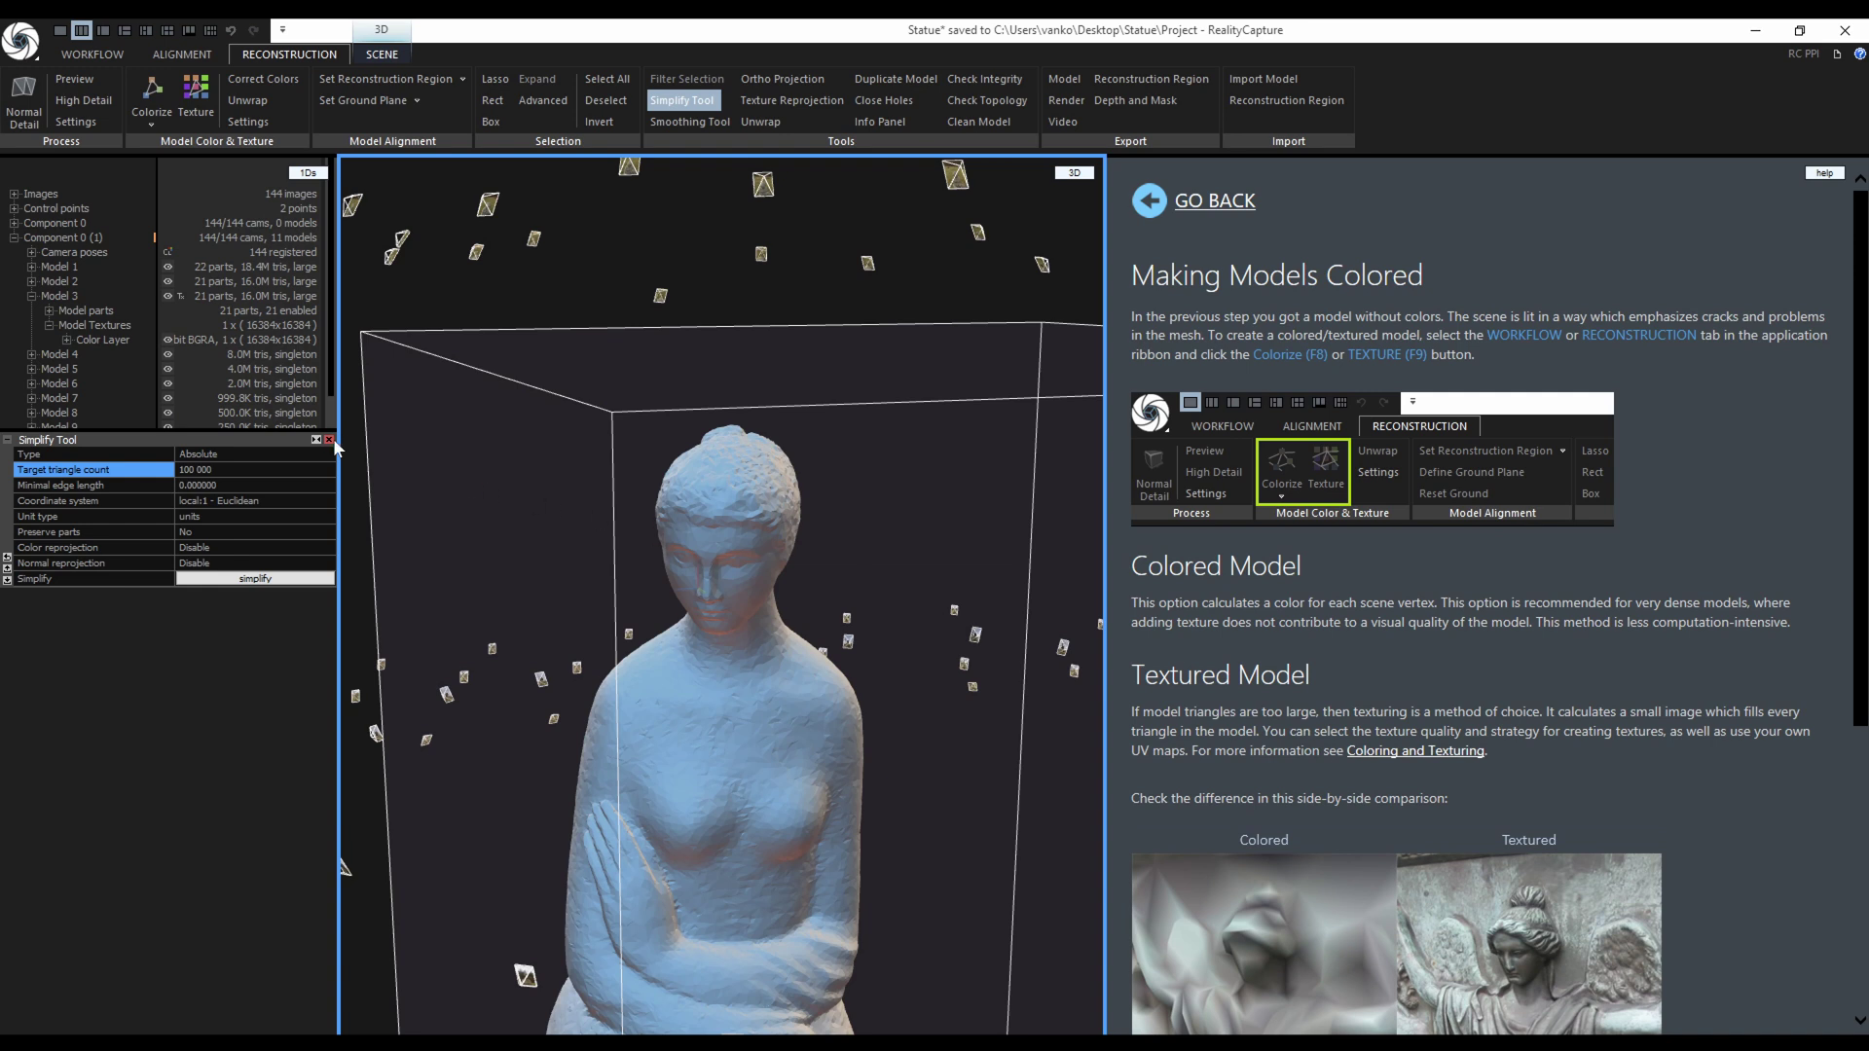
Rename Model 1 to Source and delete Model 2.
click(330, 439)
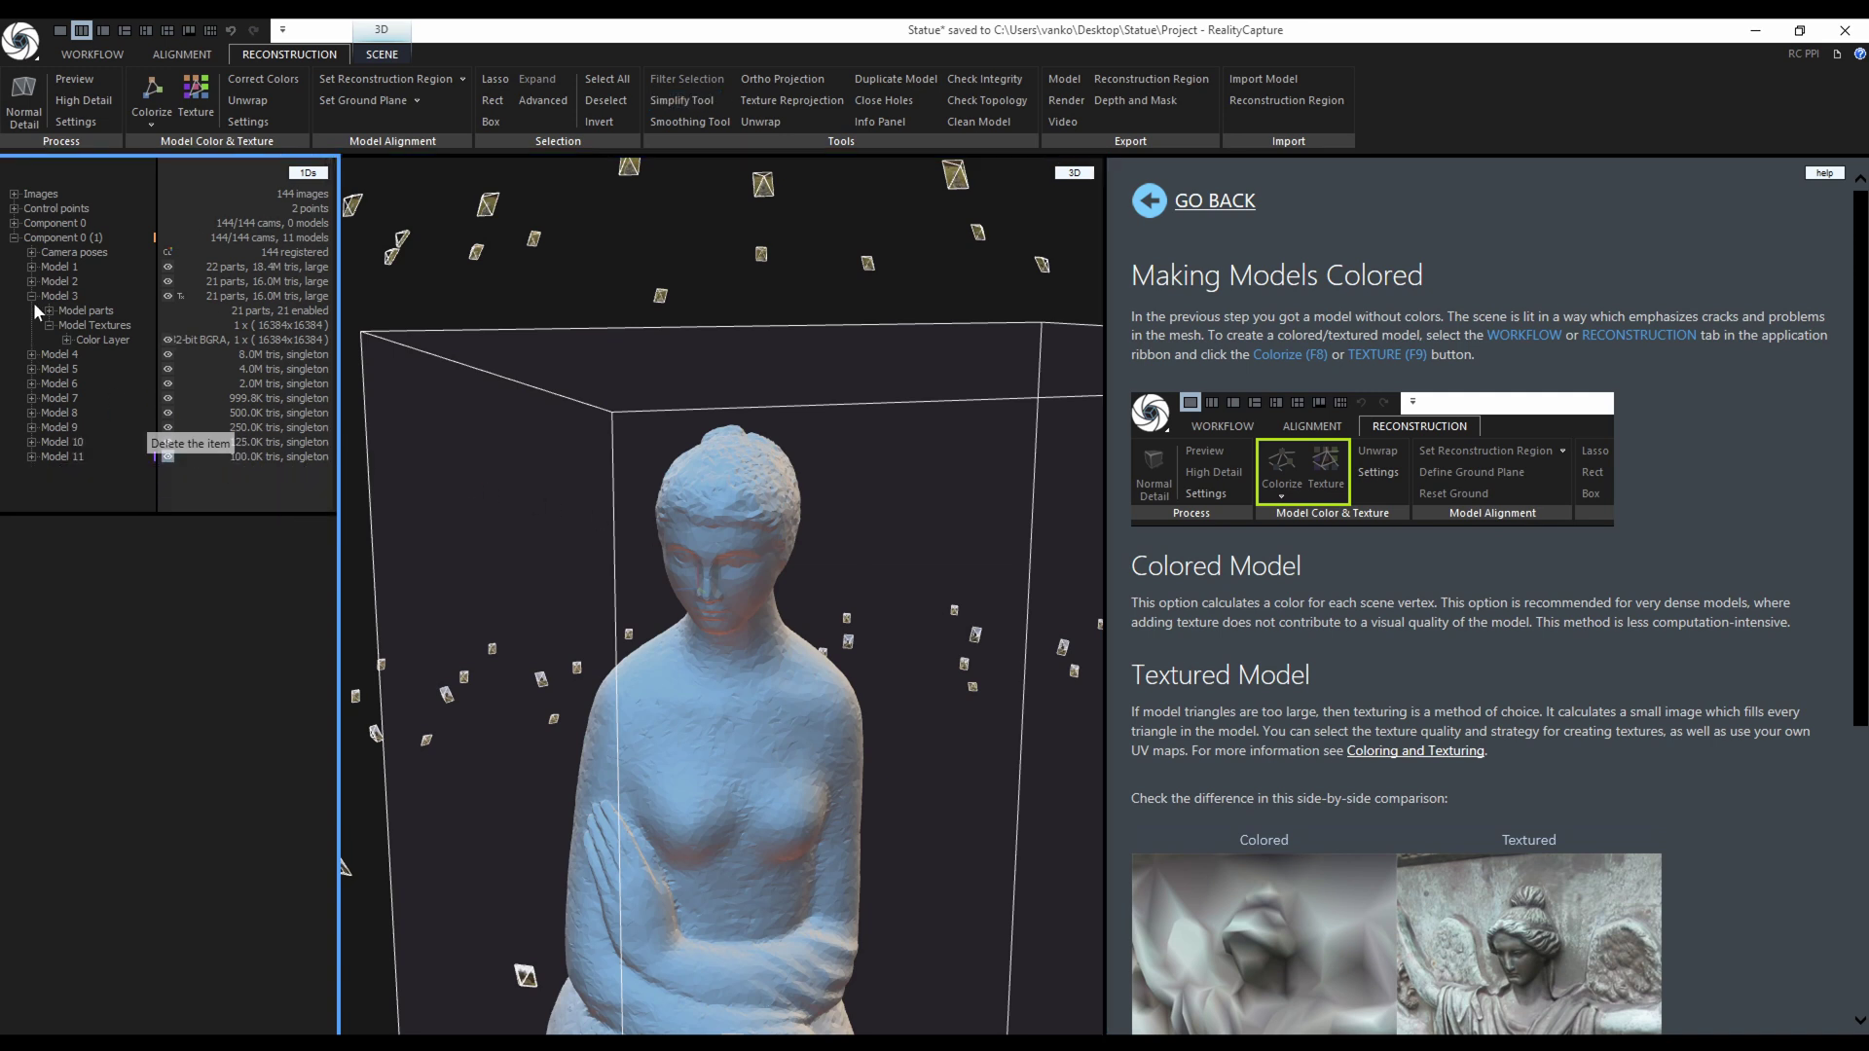
click(74, 265)
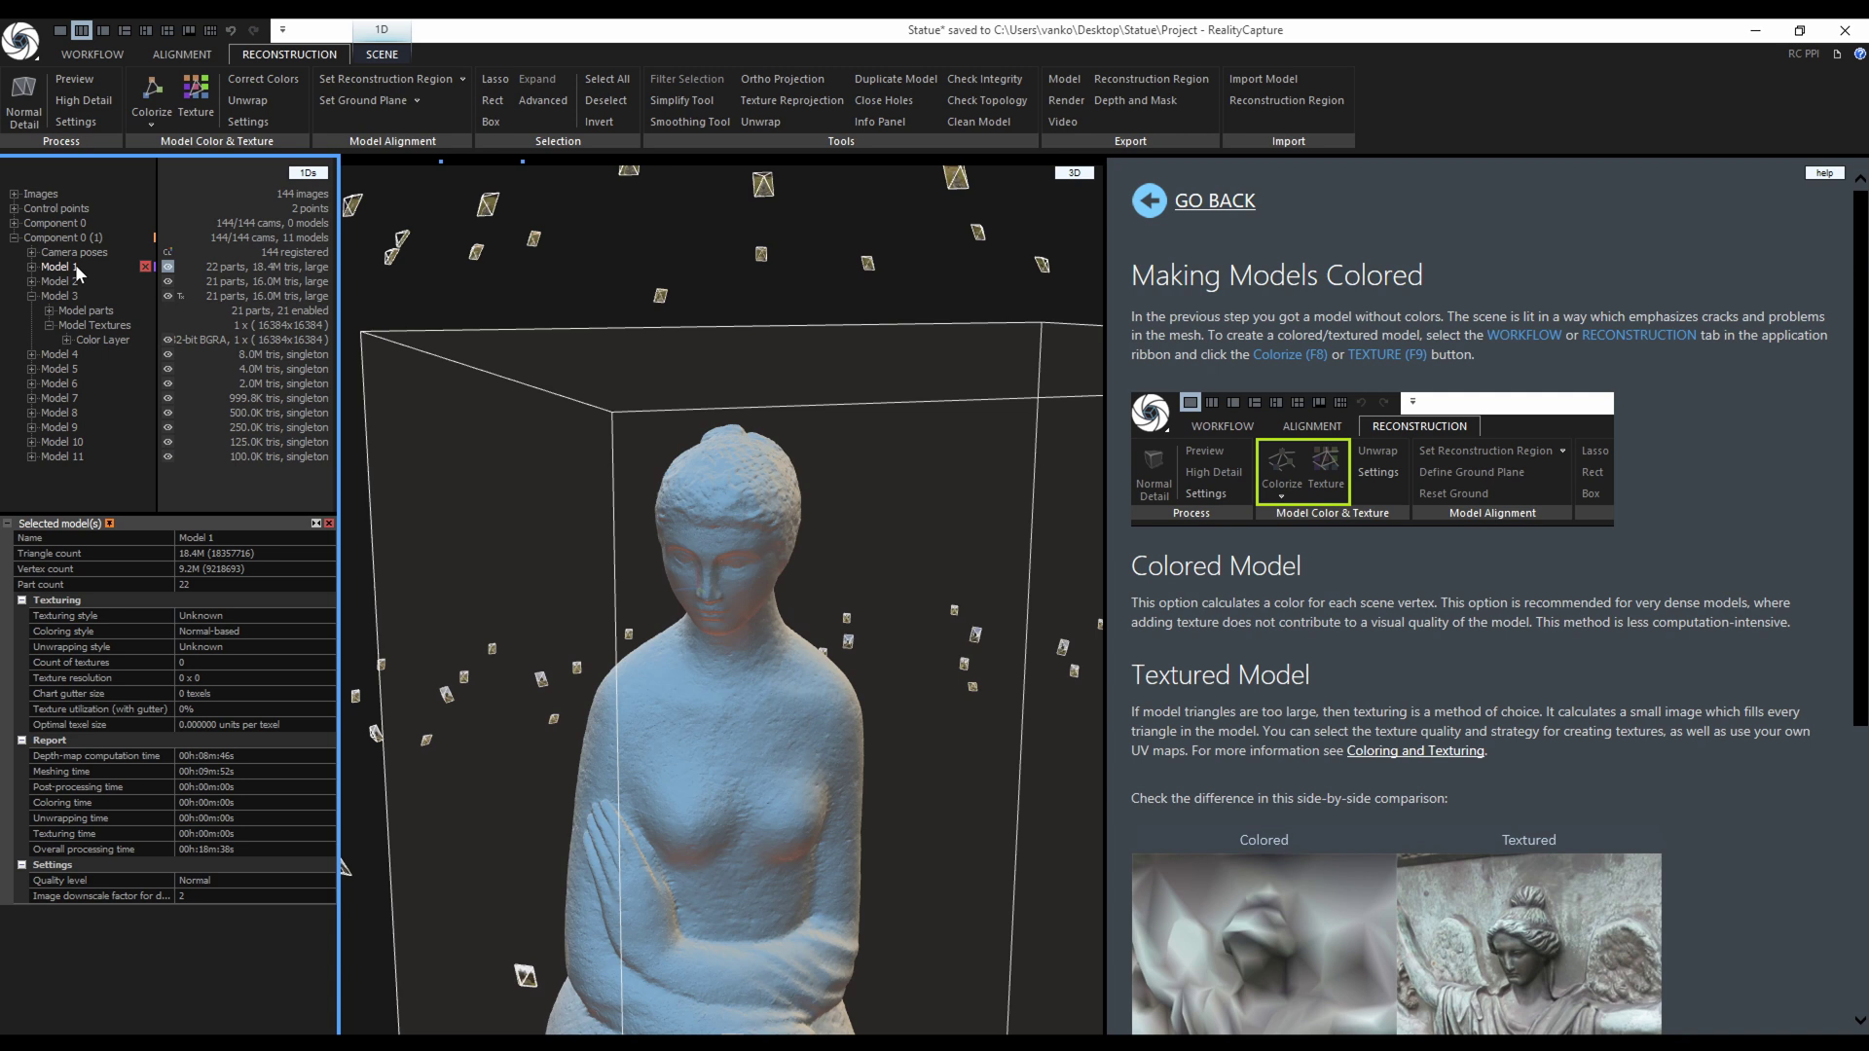
click(218, 540)
text(Source)
key(Return)
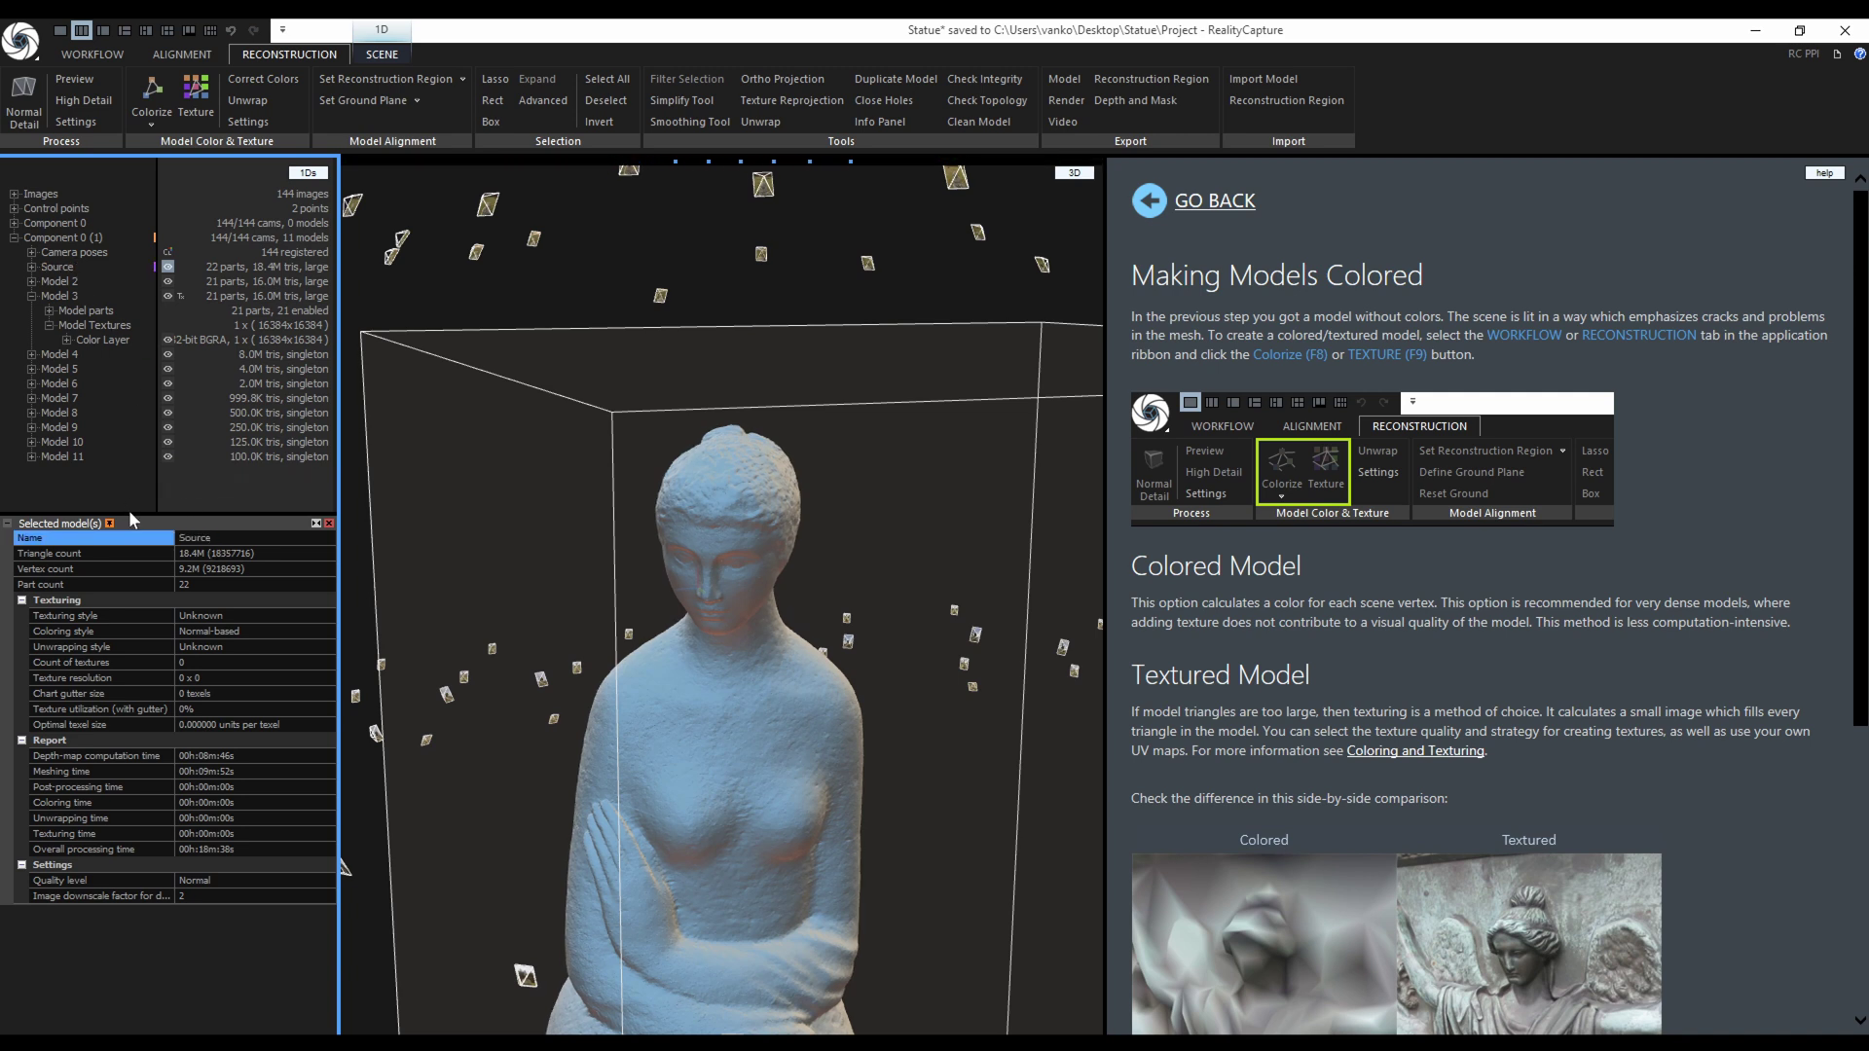
click(144, 282)
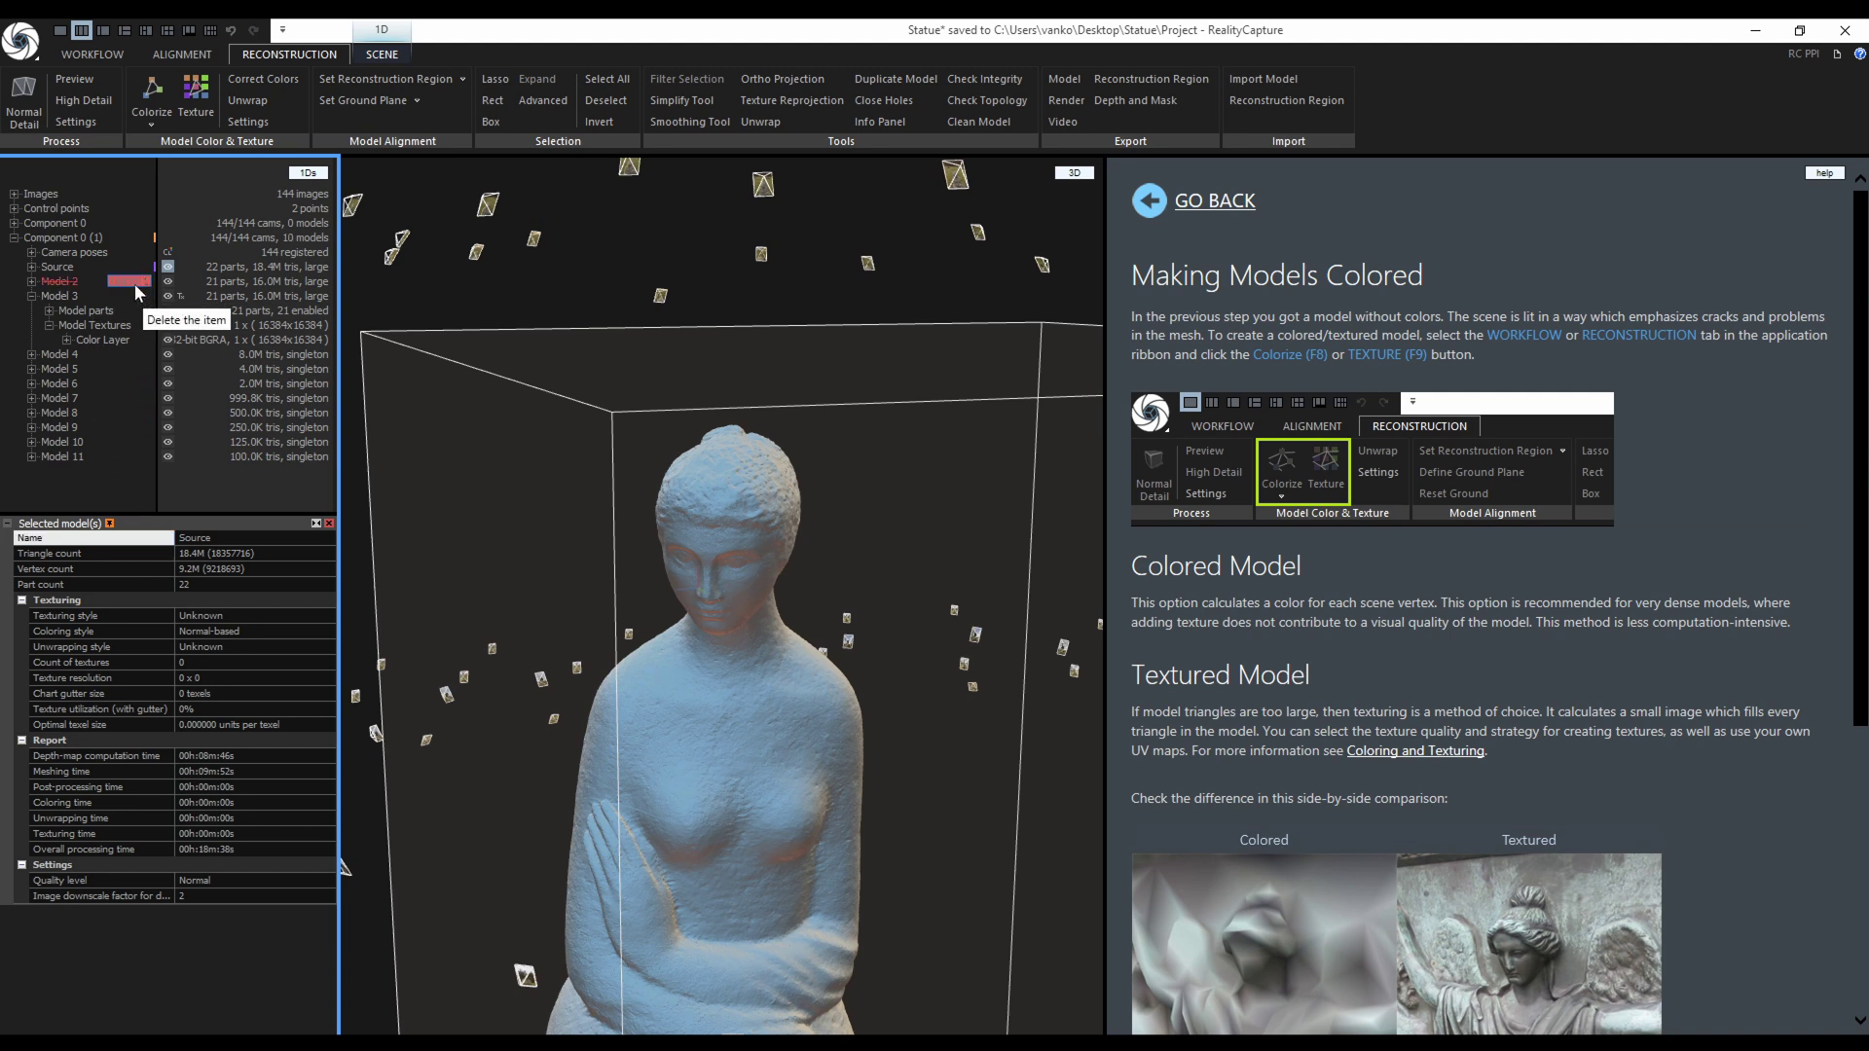
Rename Model 3 to High.
click(108, 295)
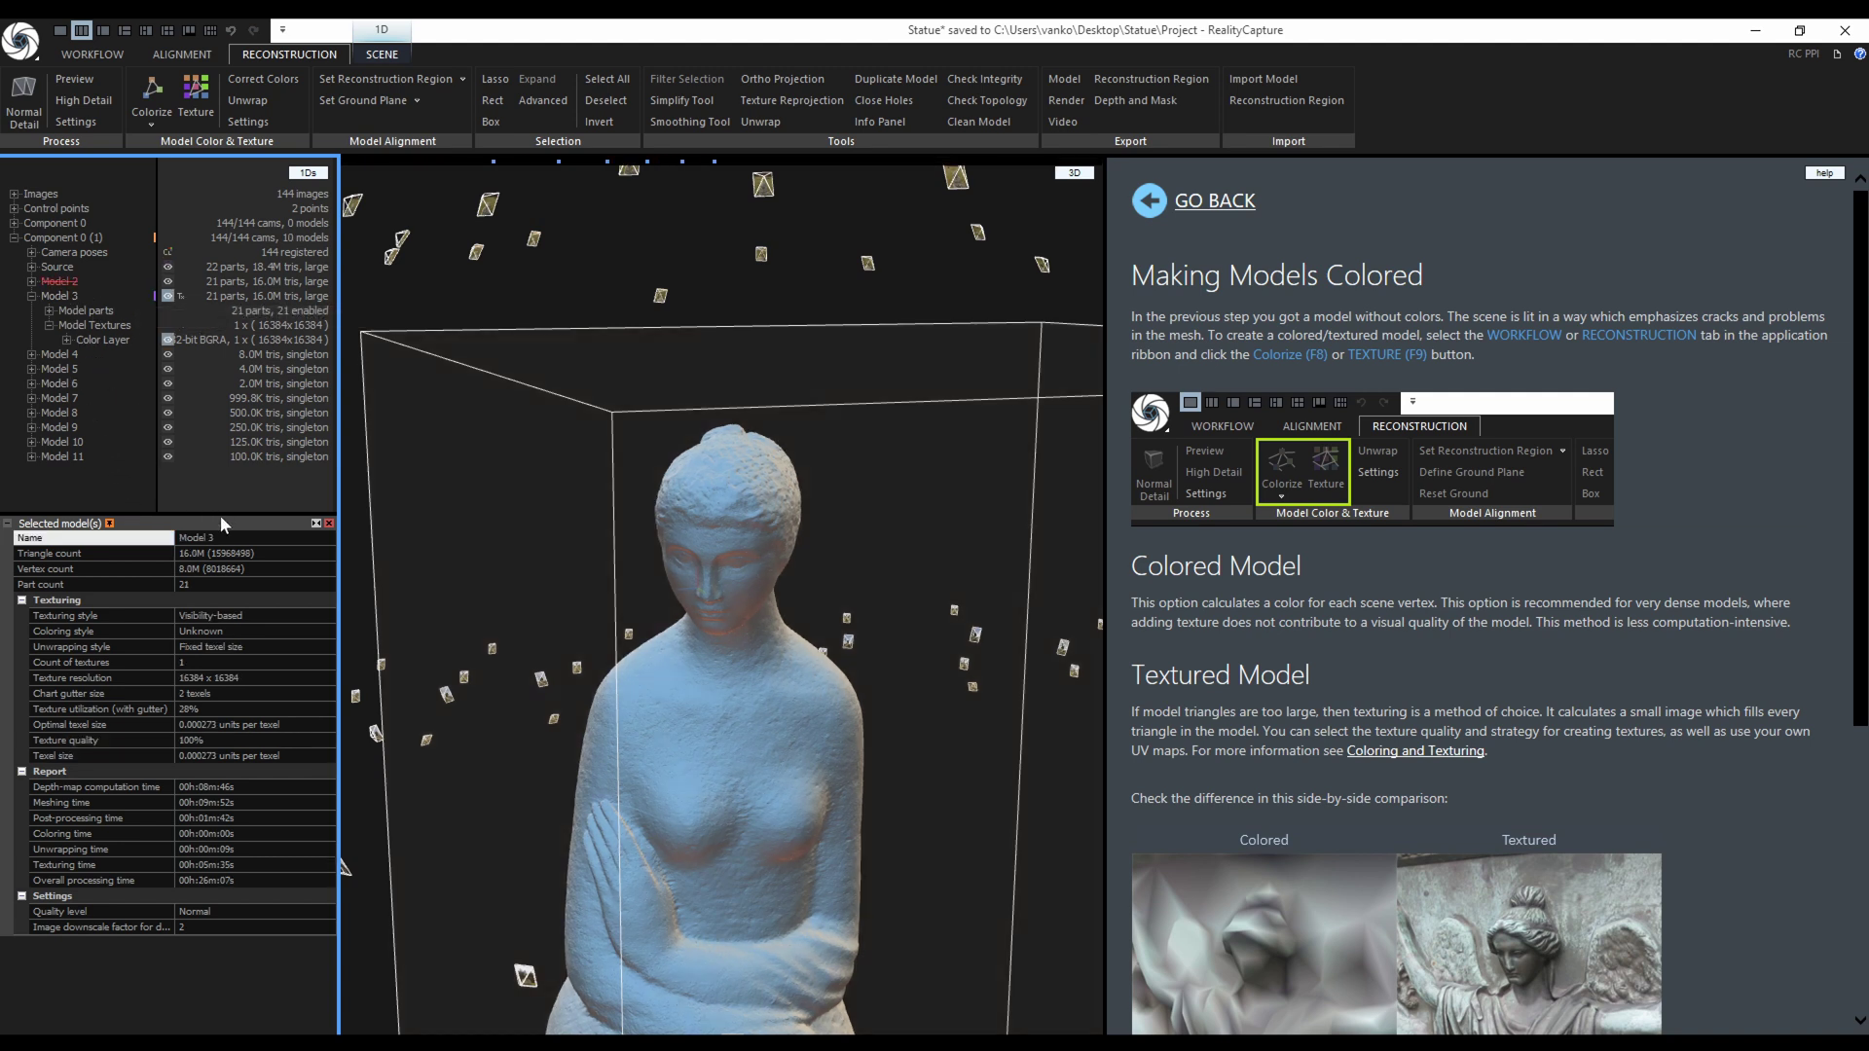
click(168, 538)
text(Hig)
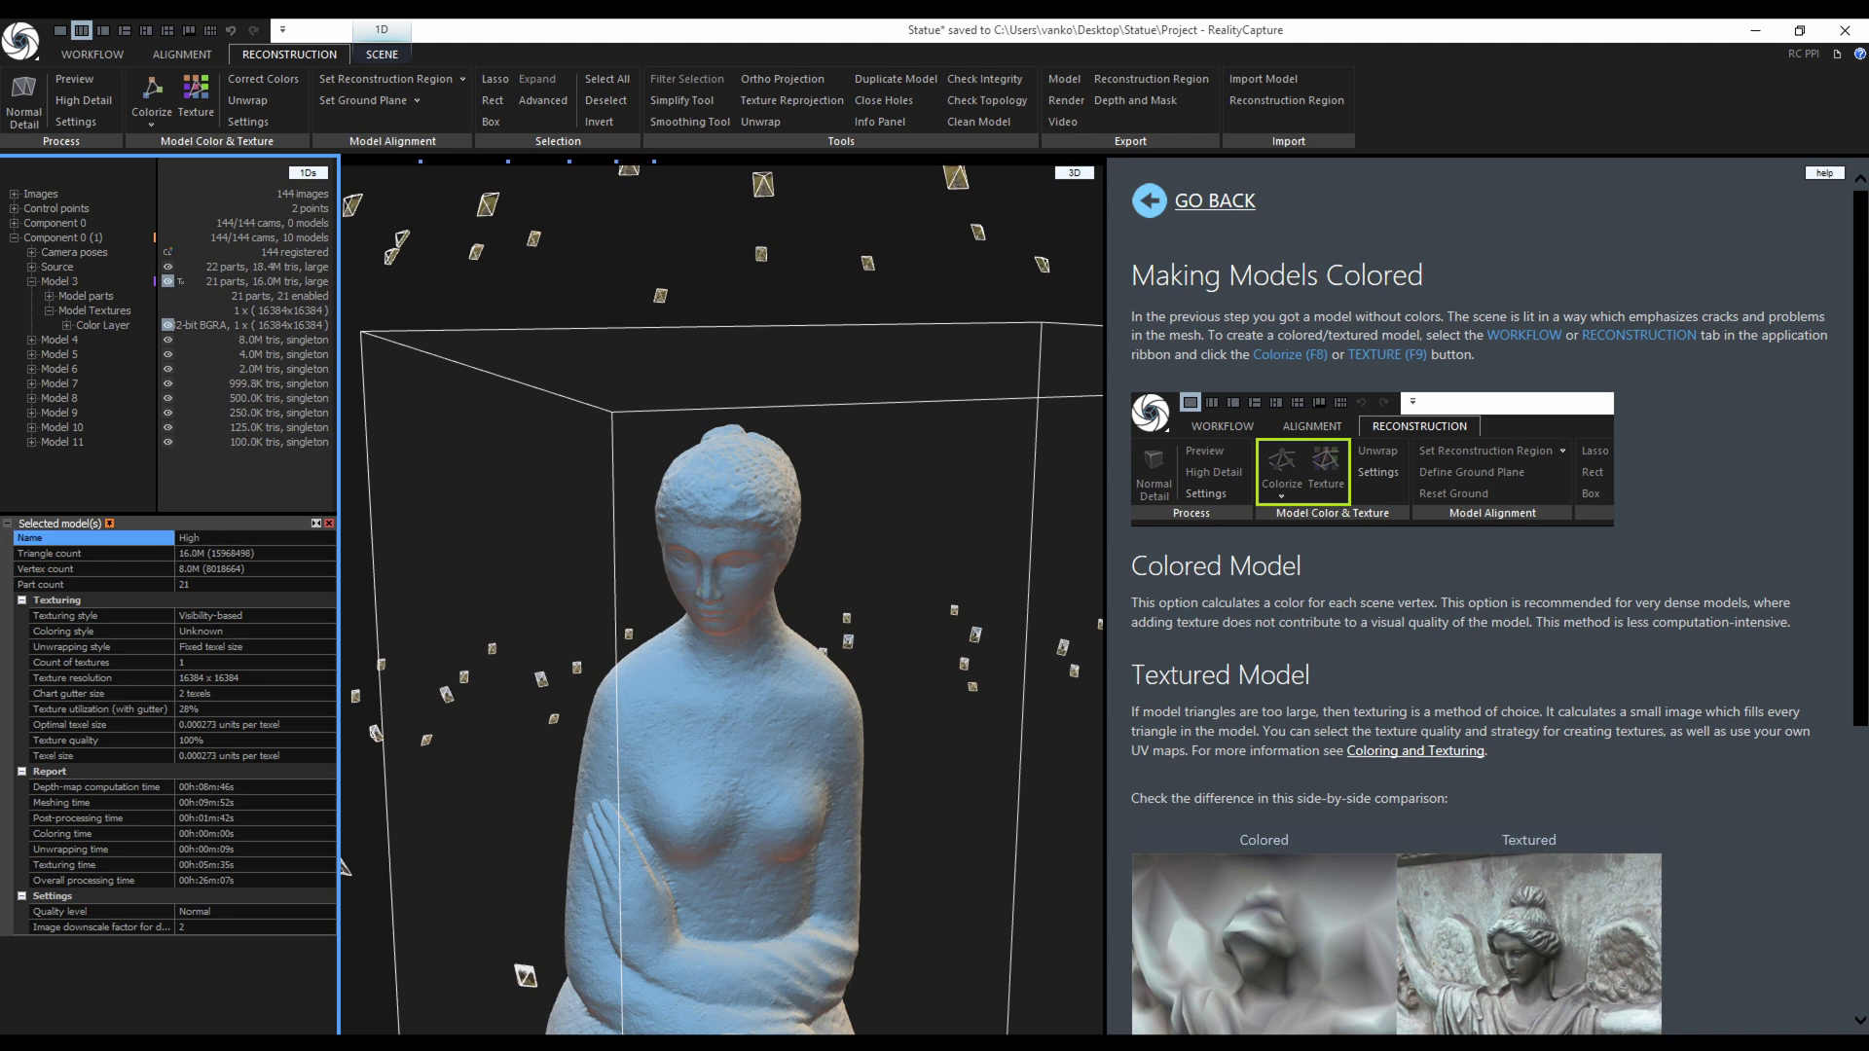
text(h)
key(Return)
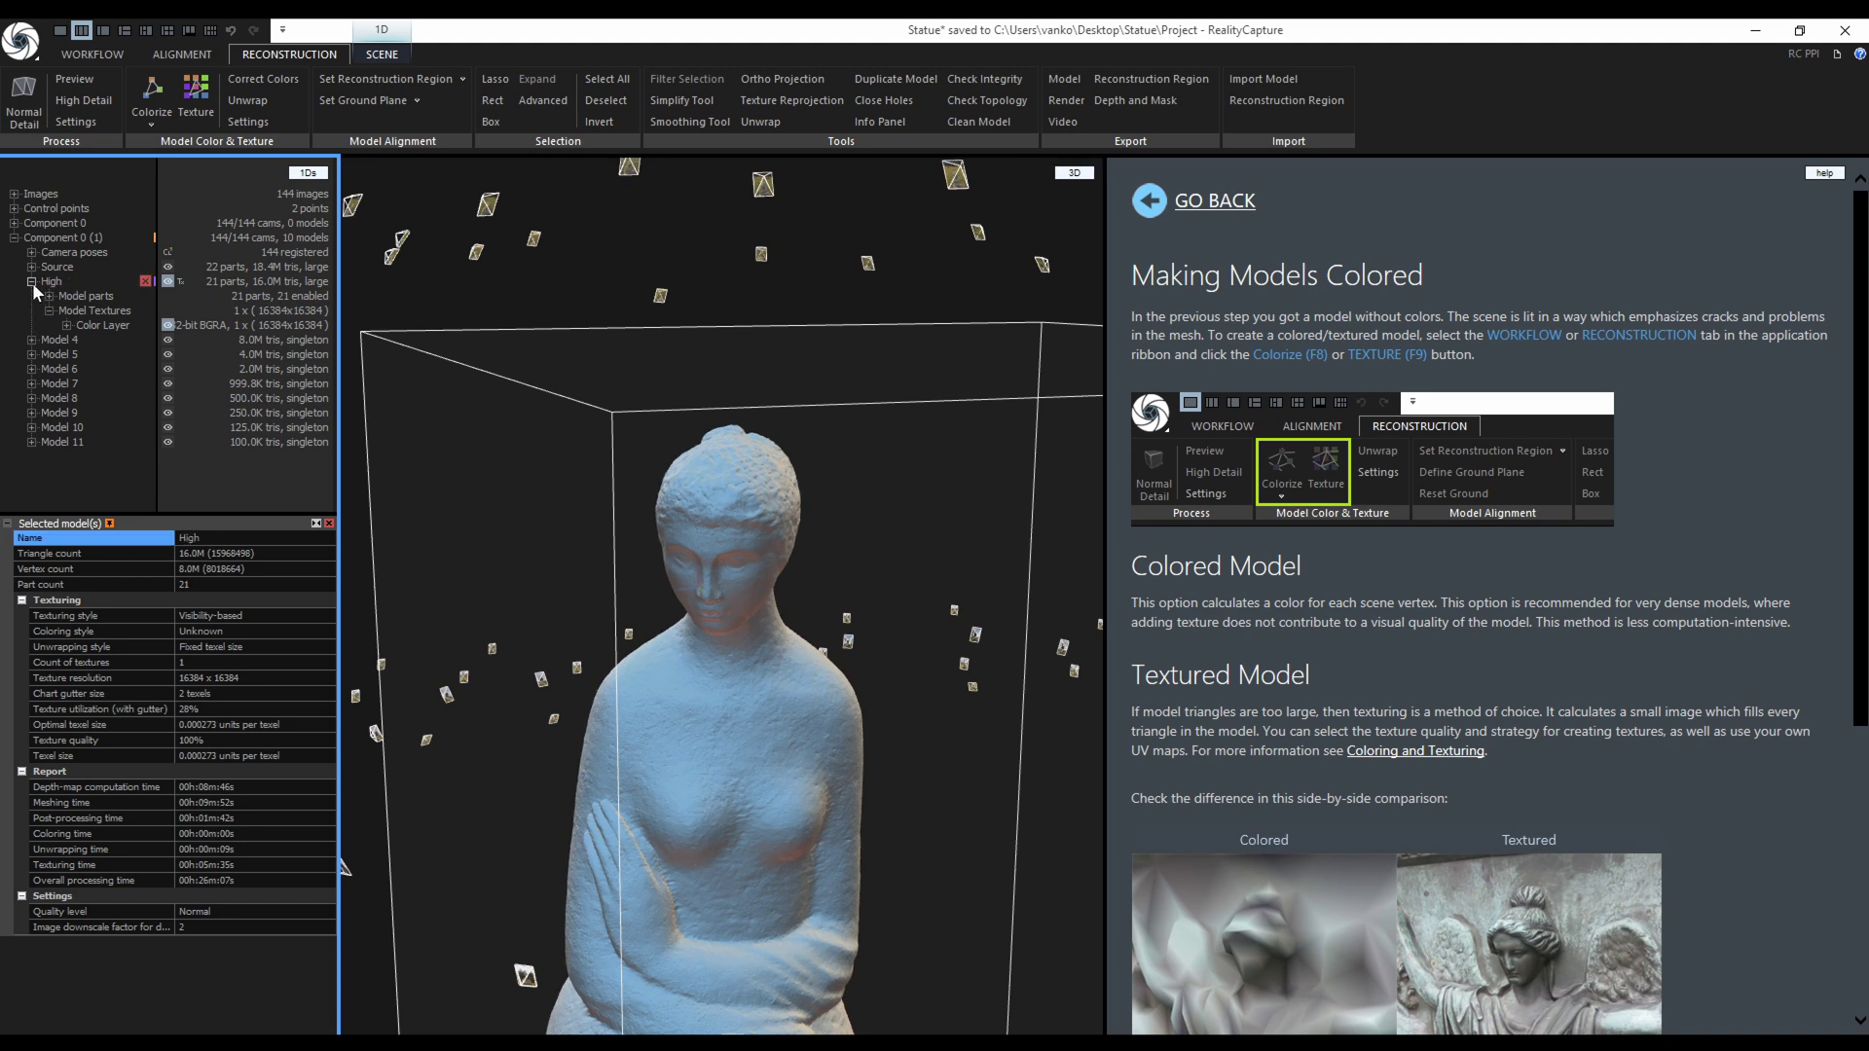
click(32, 282)
Delete the intermediate Models 4 through 10.
click(145, 369)
click(145, 384)
click(145, 355)
click(145, 340)
click(145, 325)
click(145, 311)
click(145, 295)
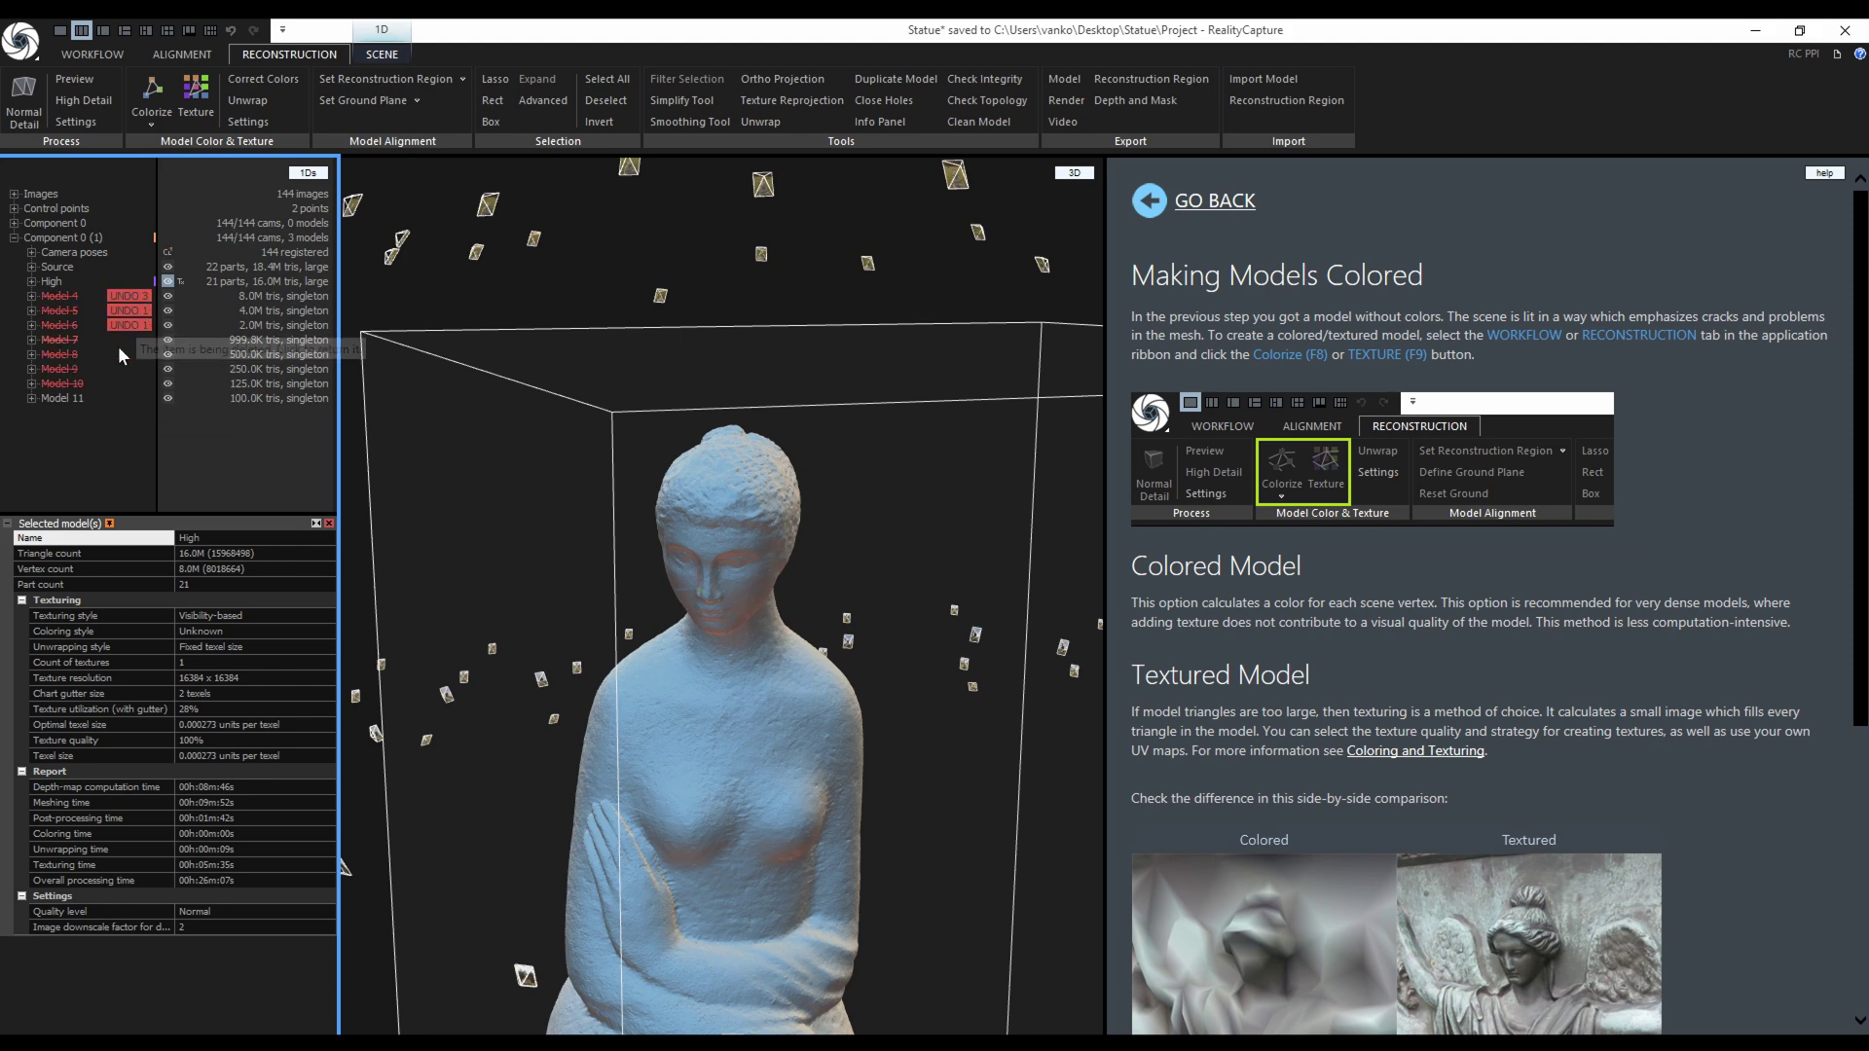
Rename the 100K-triangle Model 11 to Low.
click(61, 398)
click(167, 539)
text(Low)
key(Return)
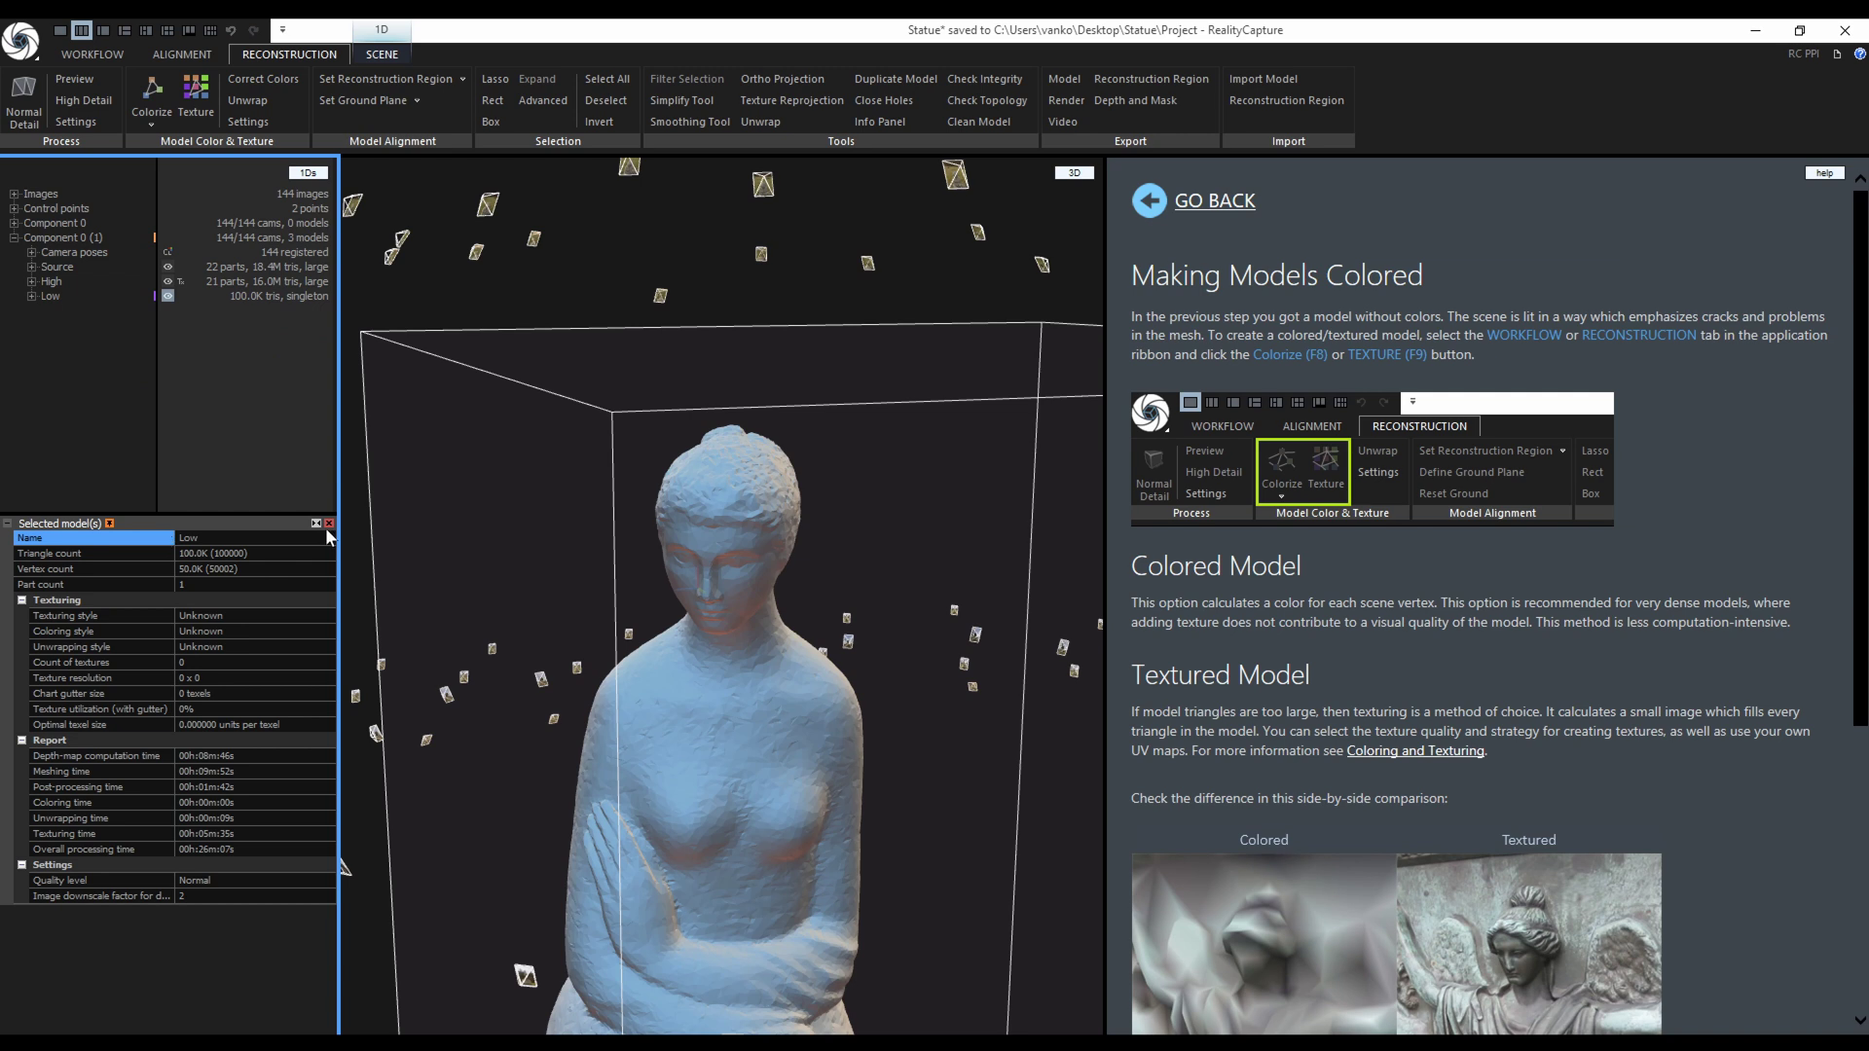
In Texture Reprojection, set High as the source model and Low as the result.
click(329, 522)
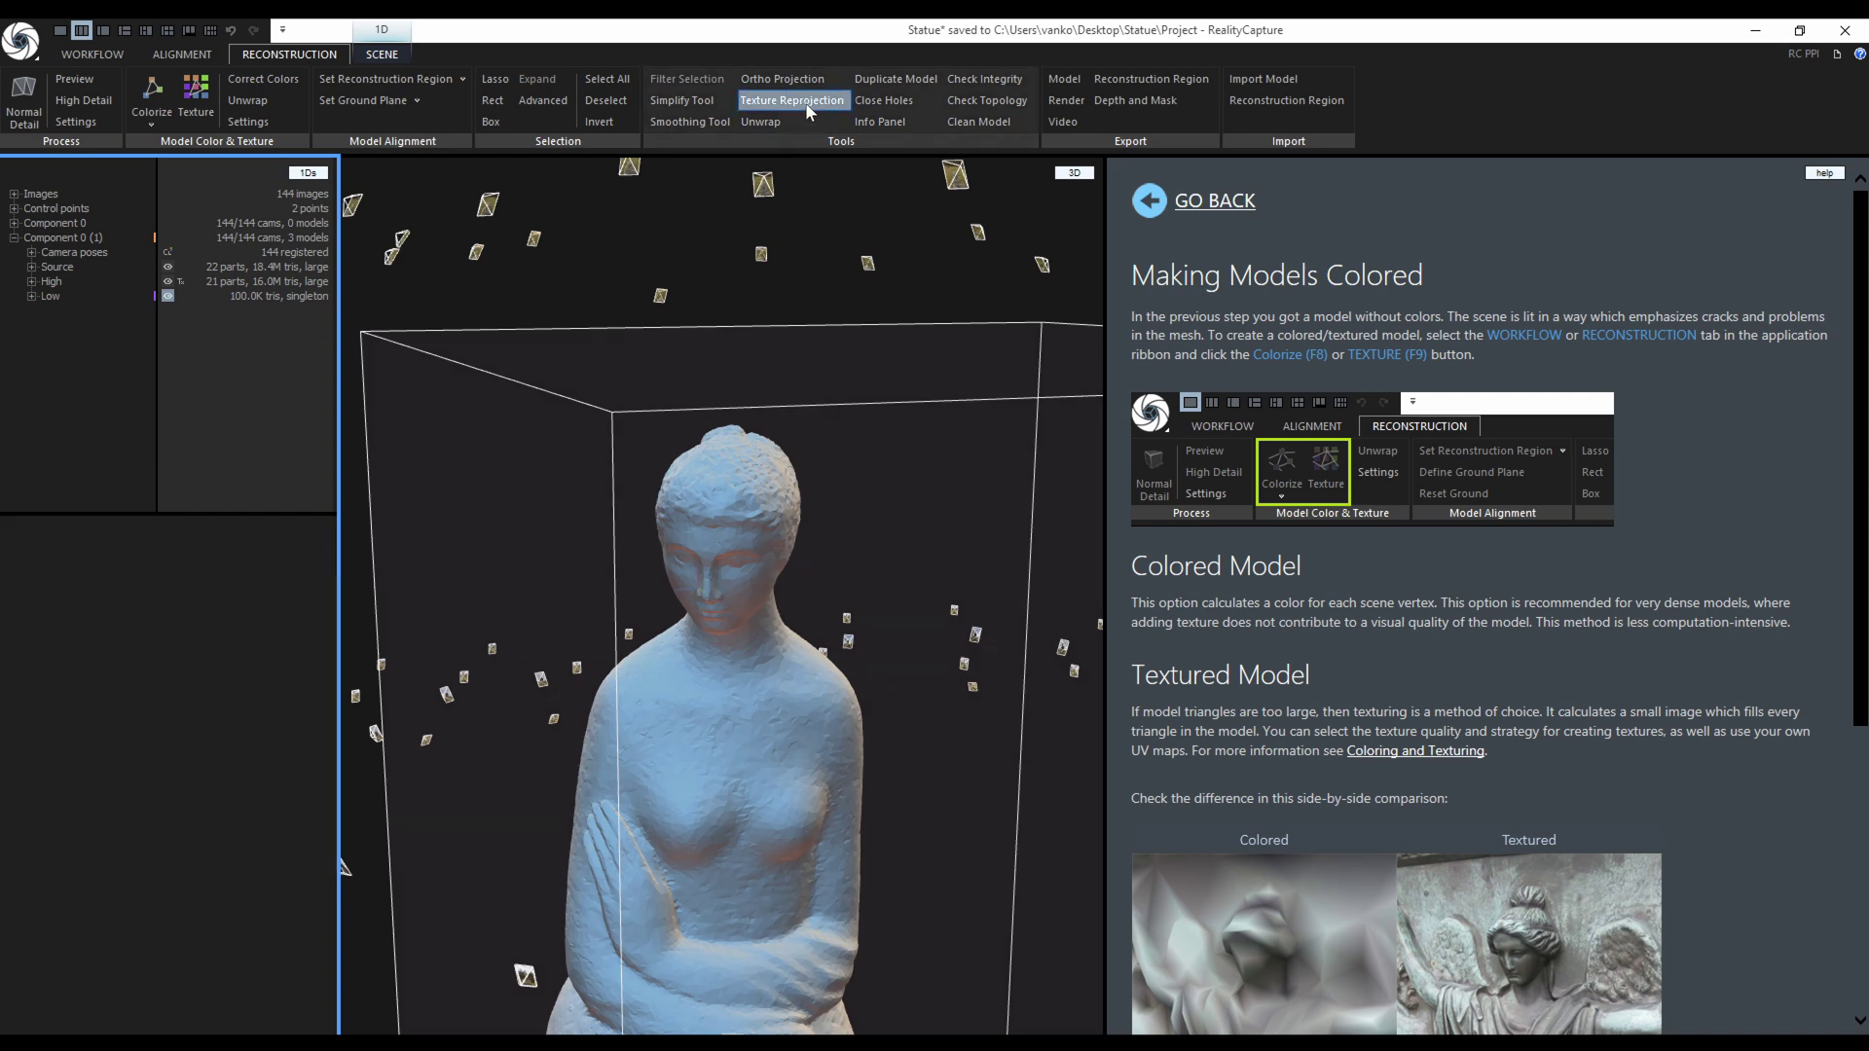
click(792, 100)
click(255, 538)
click(329, 538)
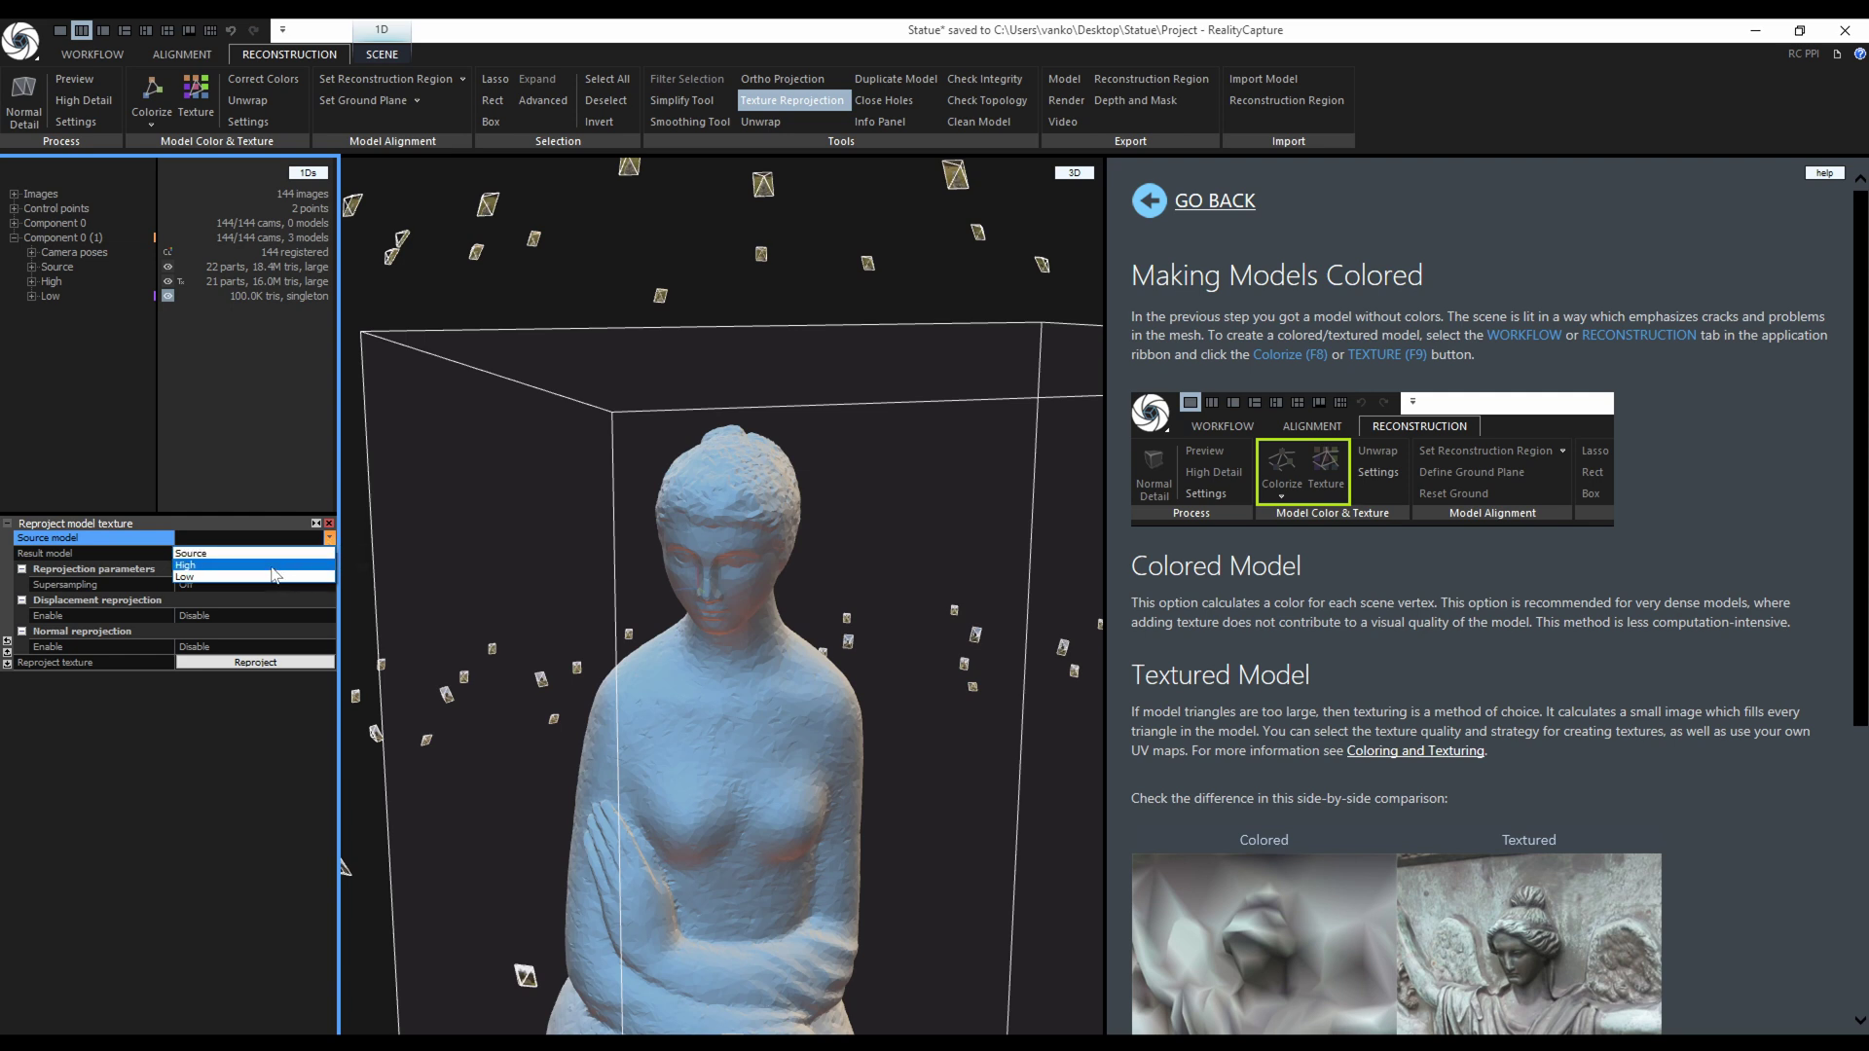
click(273, 565)
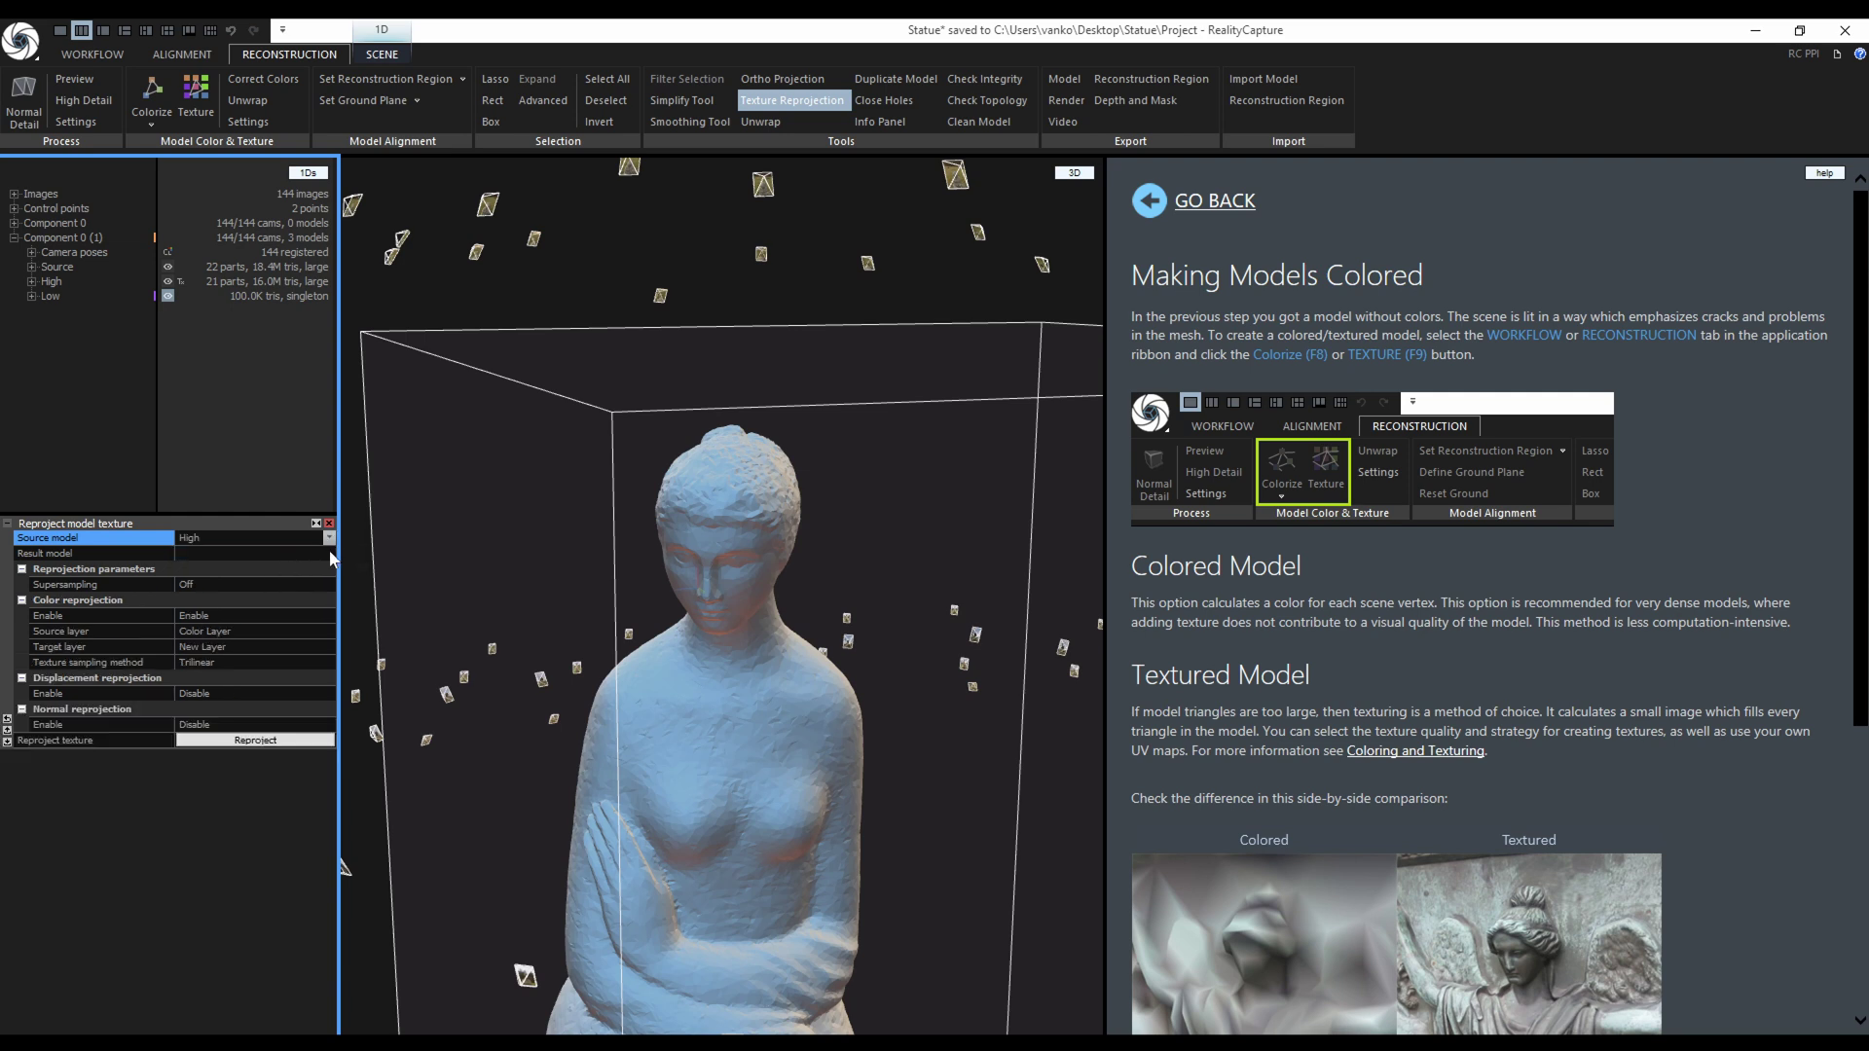
click(327, 553)
click(231, 587)
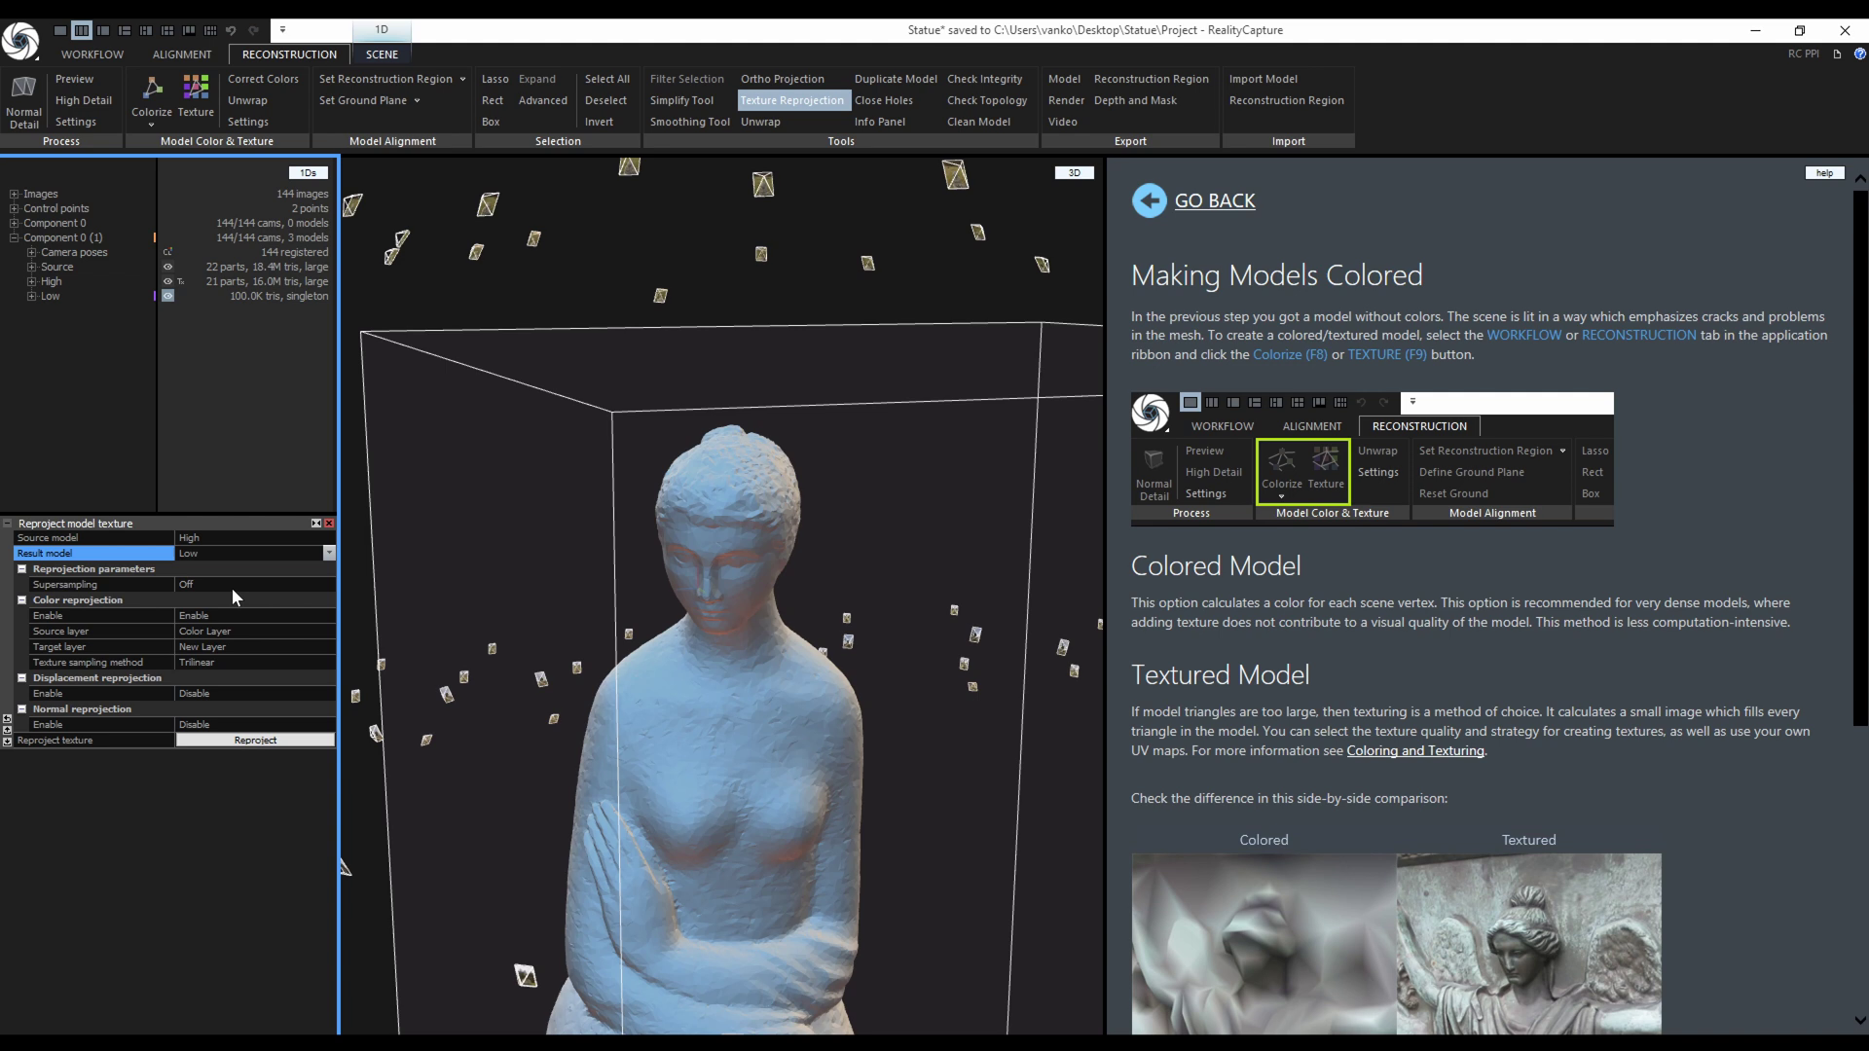
Set supersampling to 64 samples per texel and enable displacement and normal reprojection.
click(288, 585)
click(330, 584)
click(298, 634)
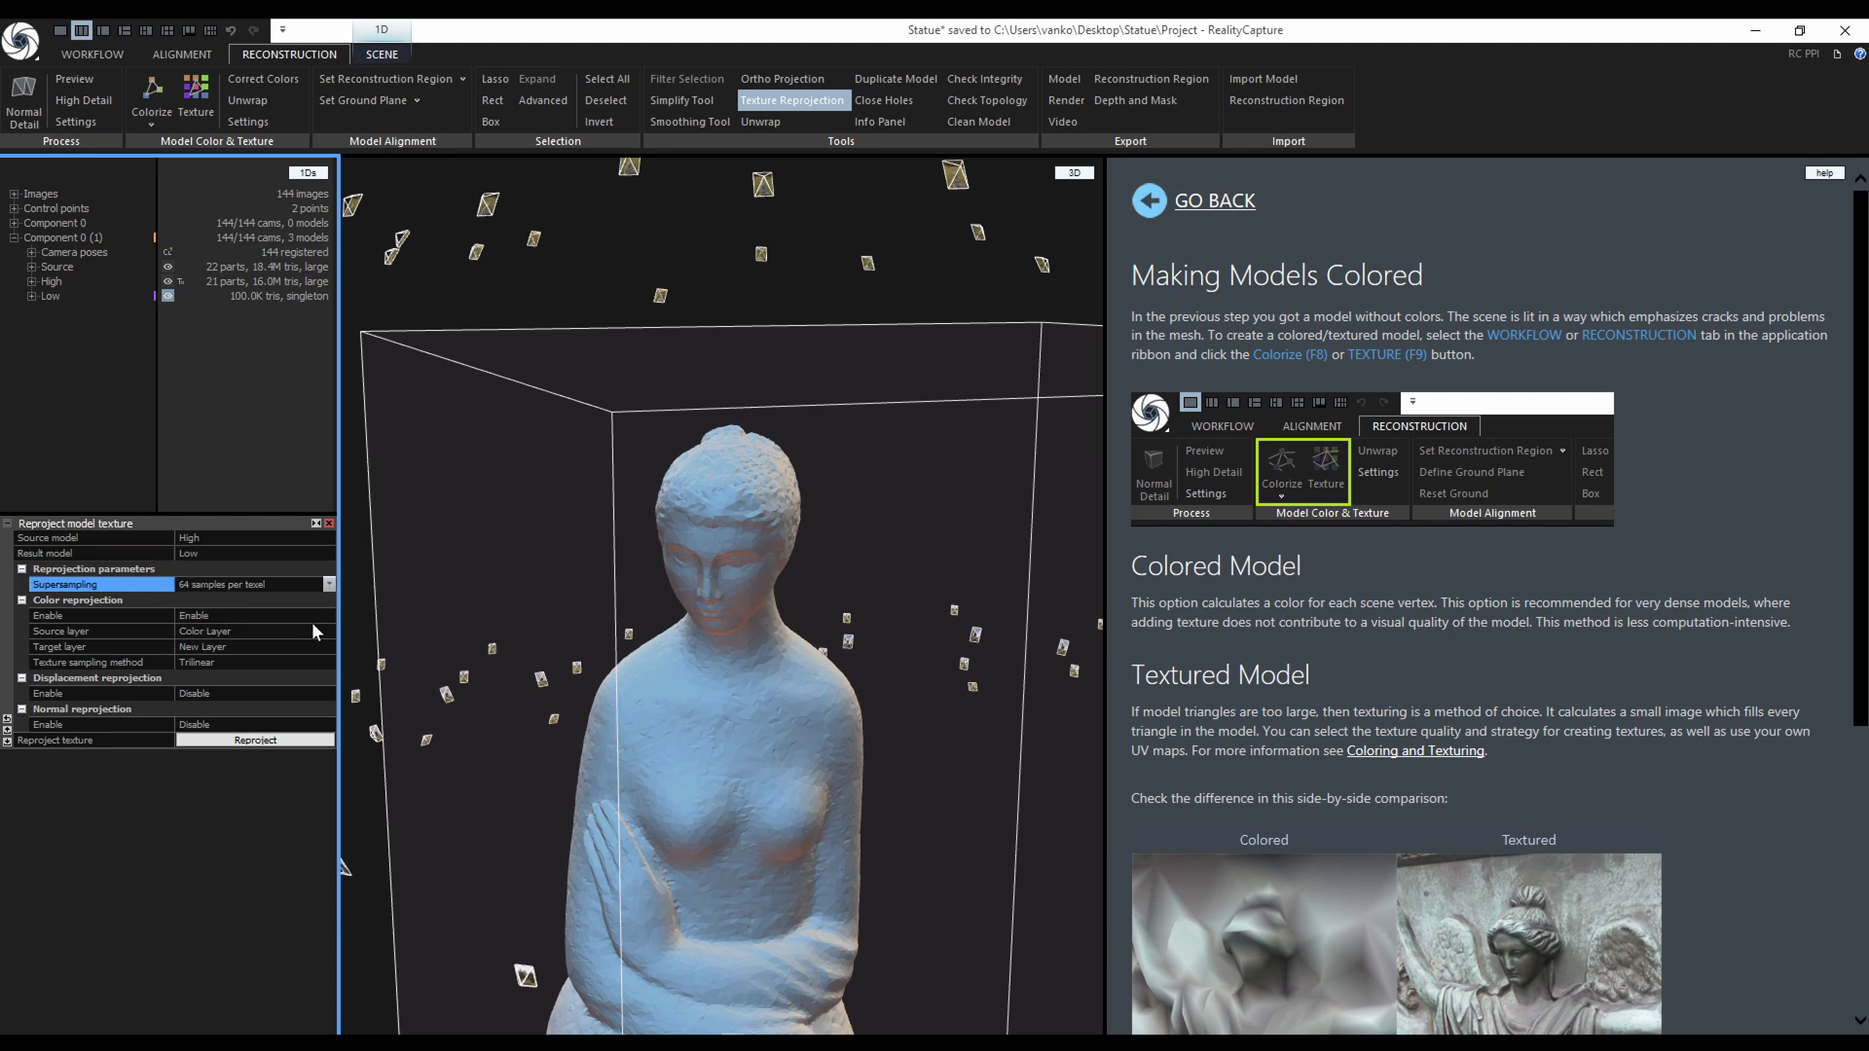
click(322, 693)
click(329, 693)
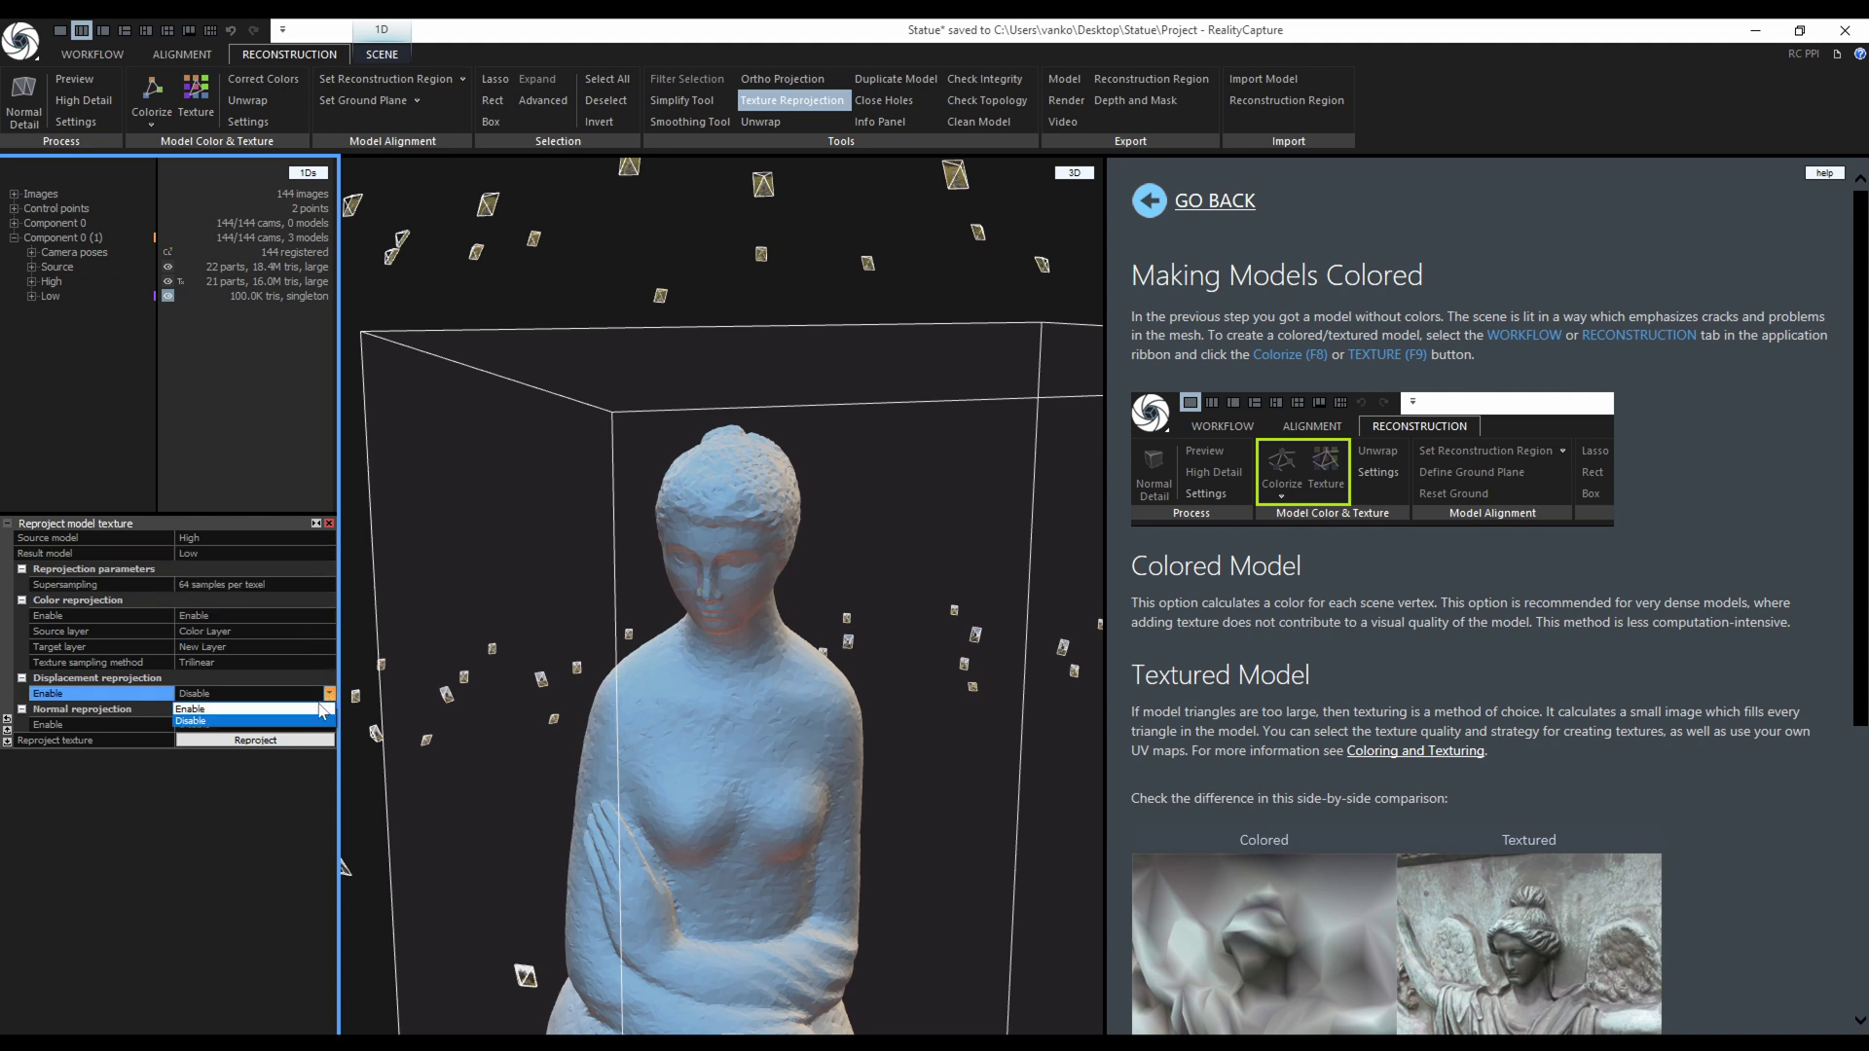
click(318, 705)
click(329, 740)
click(326, 755)
Start the reprojection and decline creating UVs with default settings.
drag(671, 740, 587, 488)
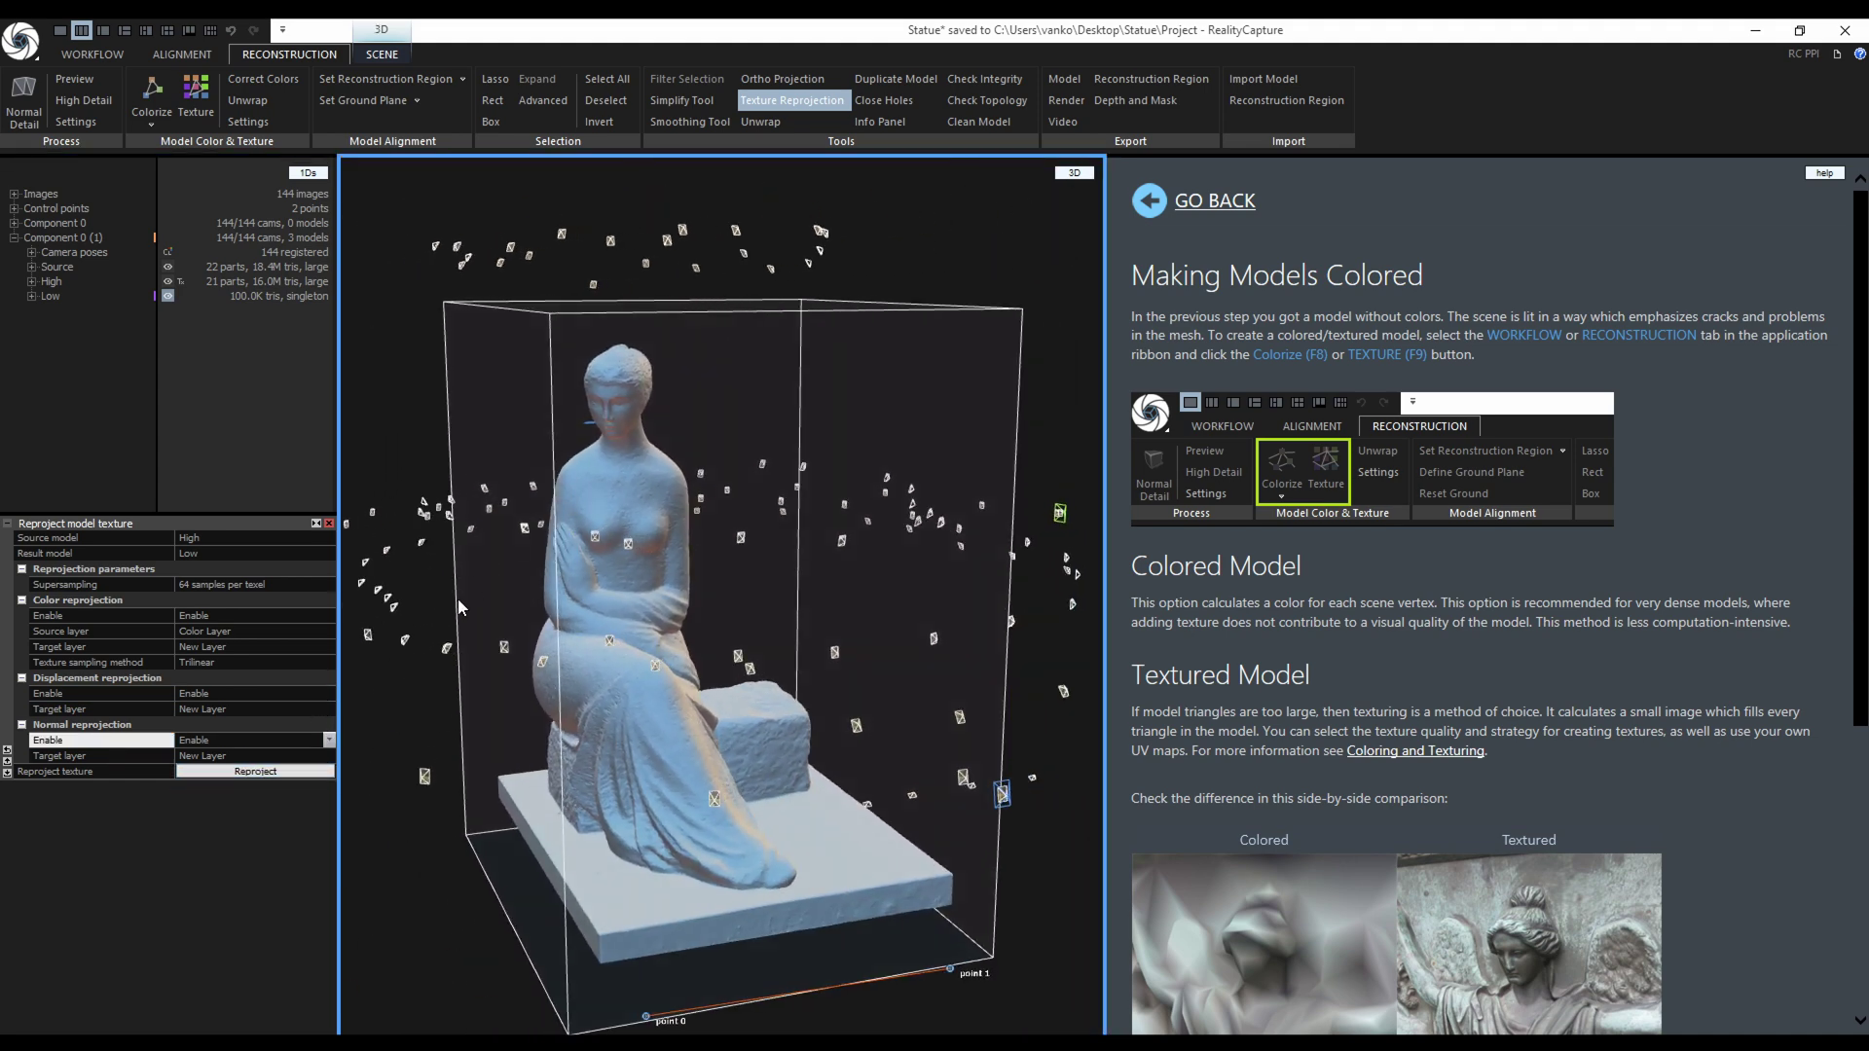
click(300, 772)
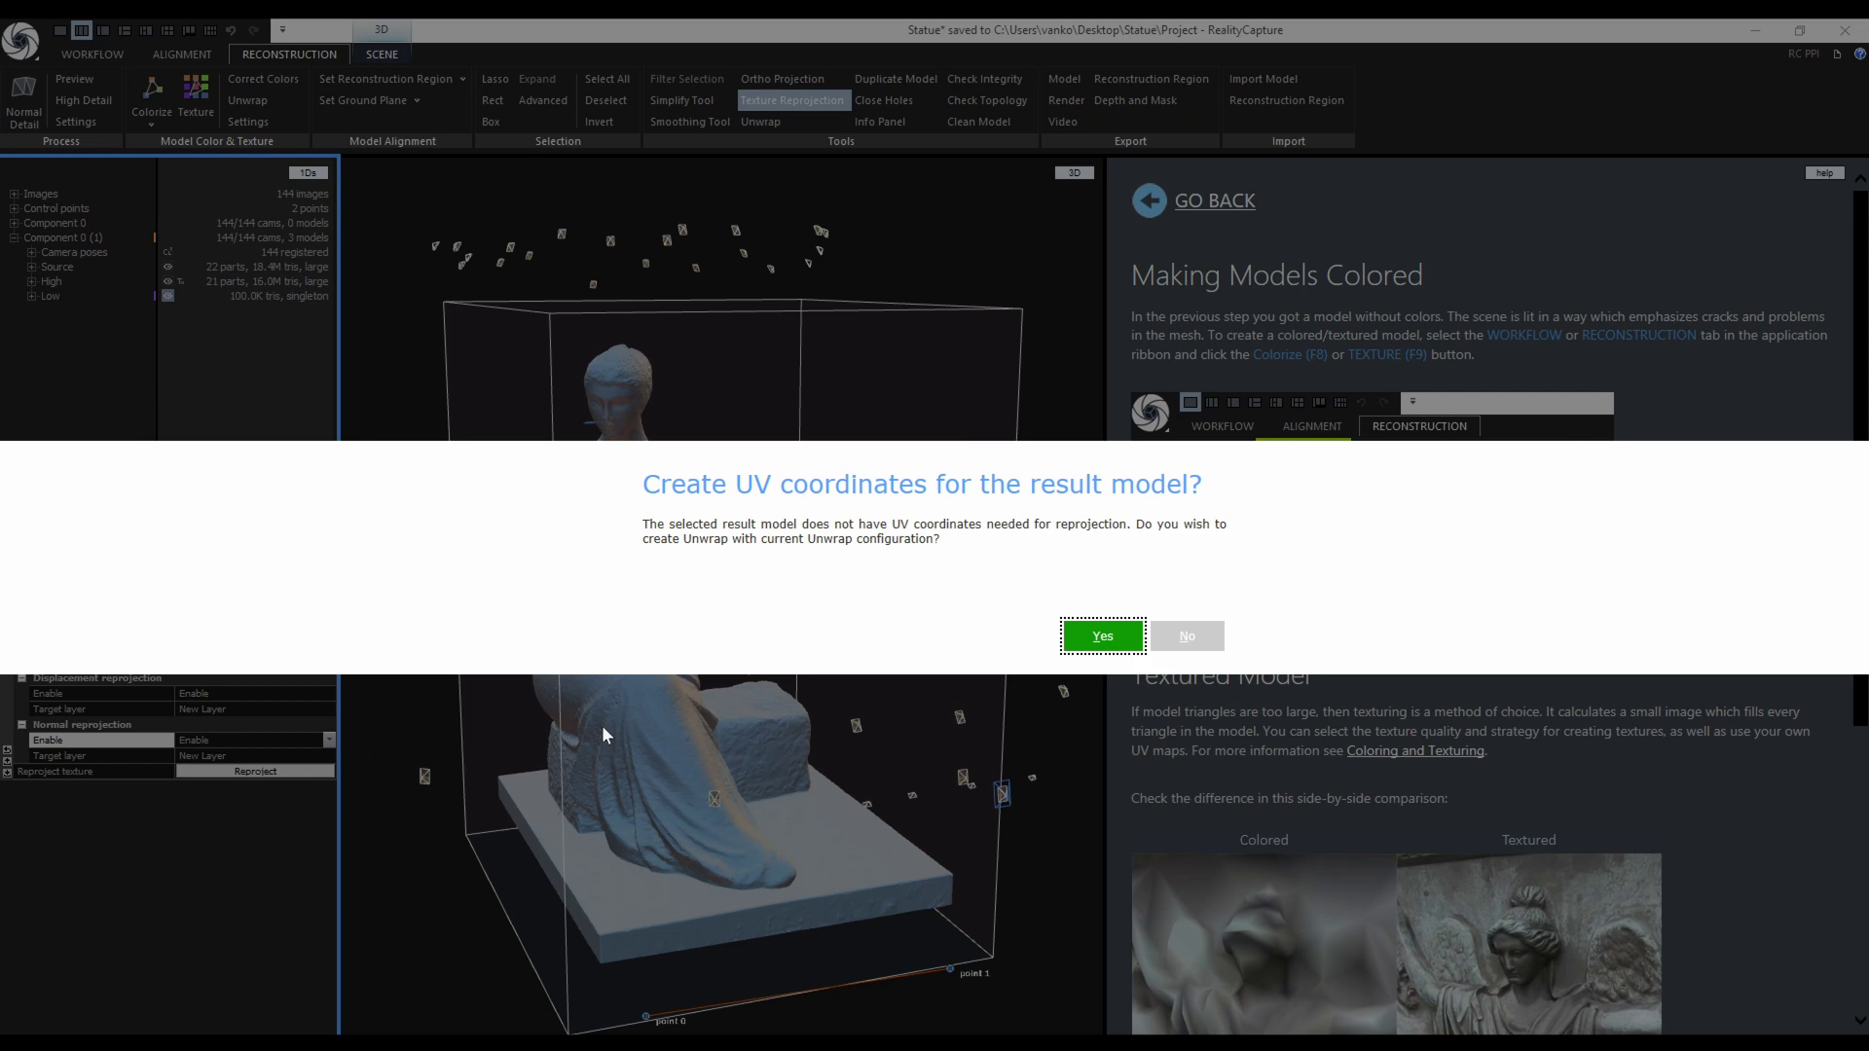
click(1188, 636)
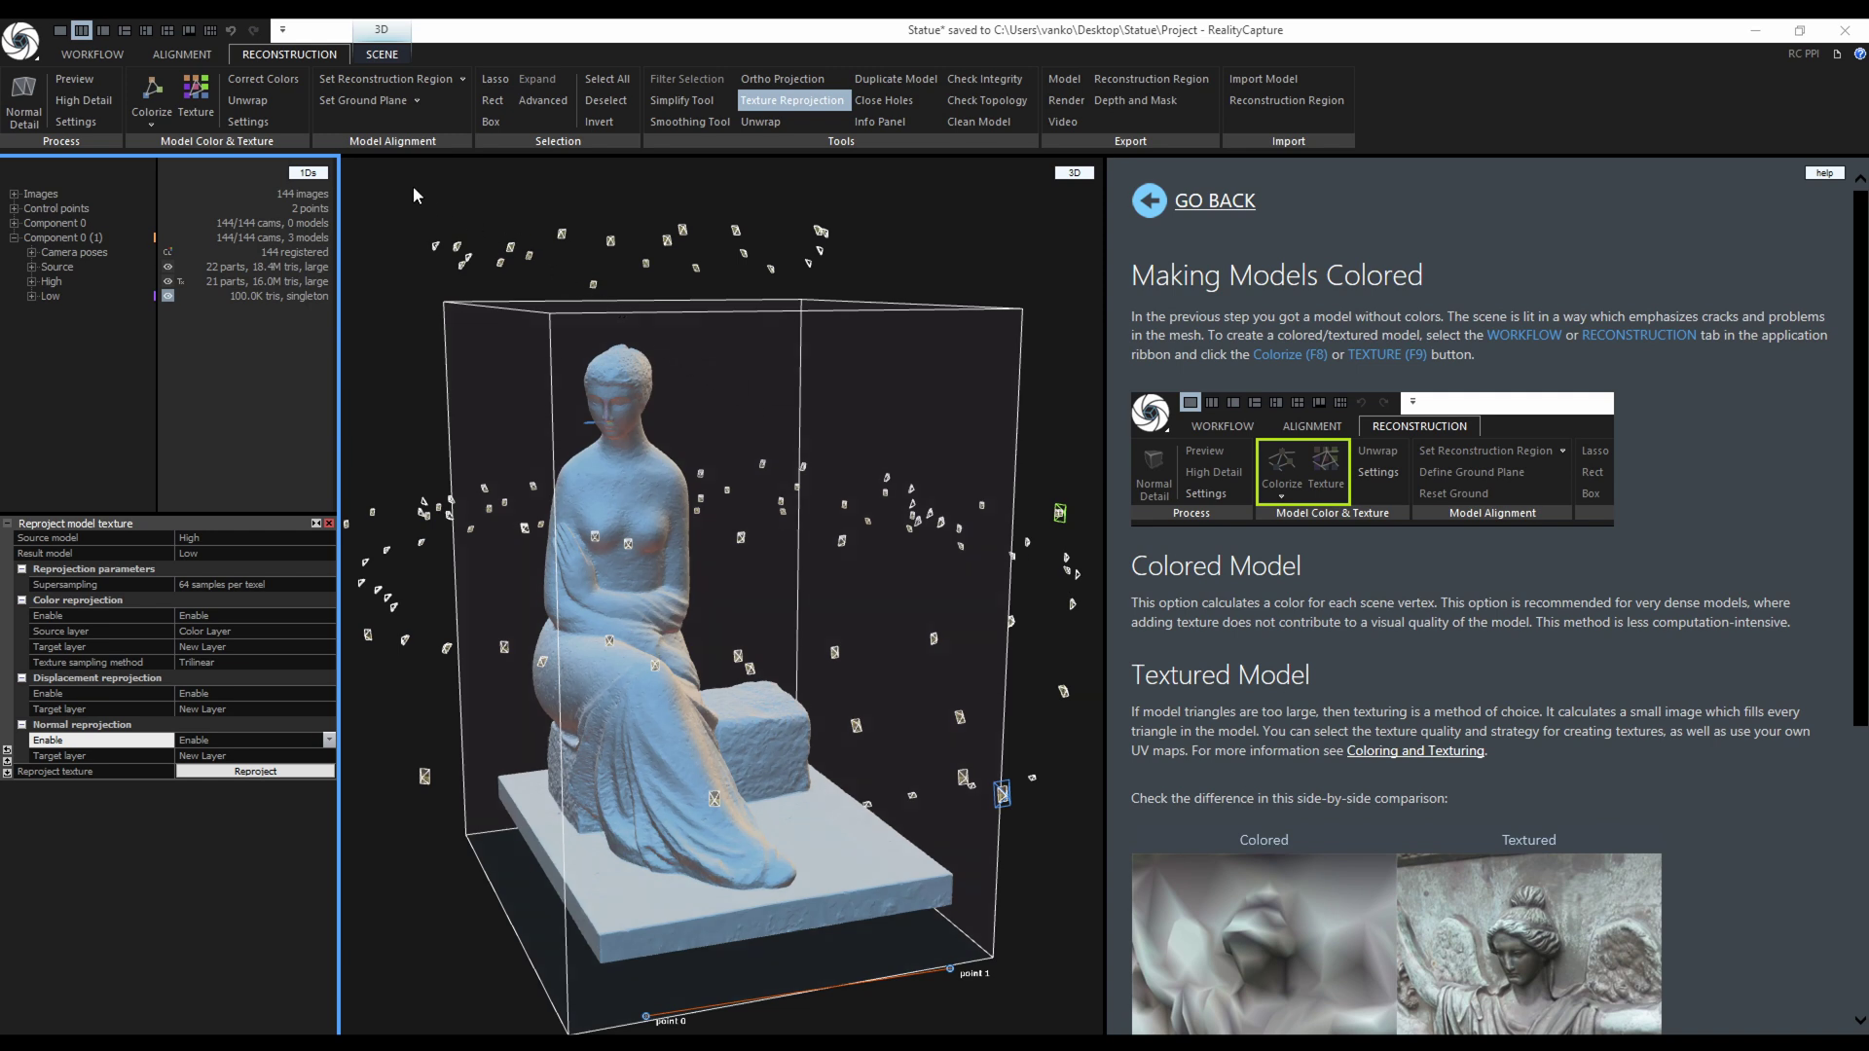
Configure Unwrap with 4096 x 4096 maximal resolution and the Maximal texture count style.
click(247, 100)
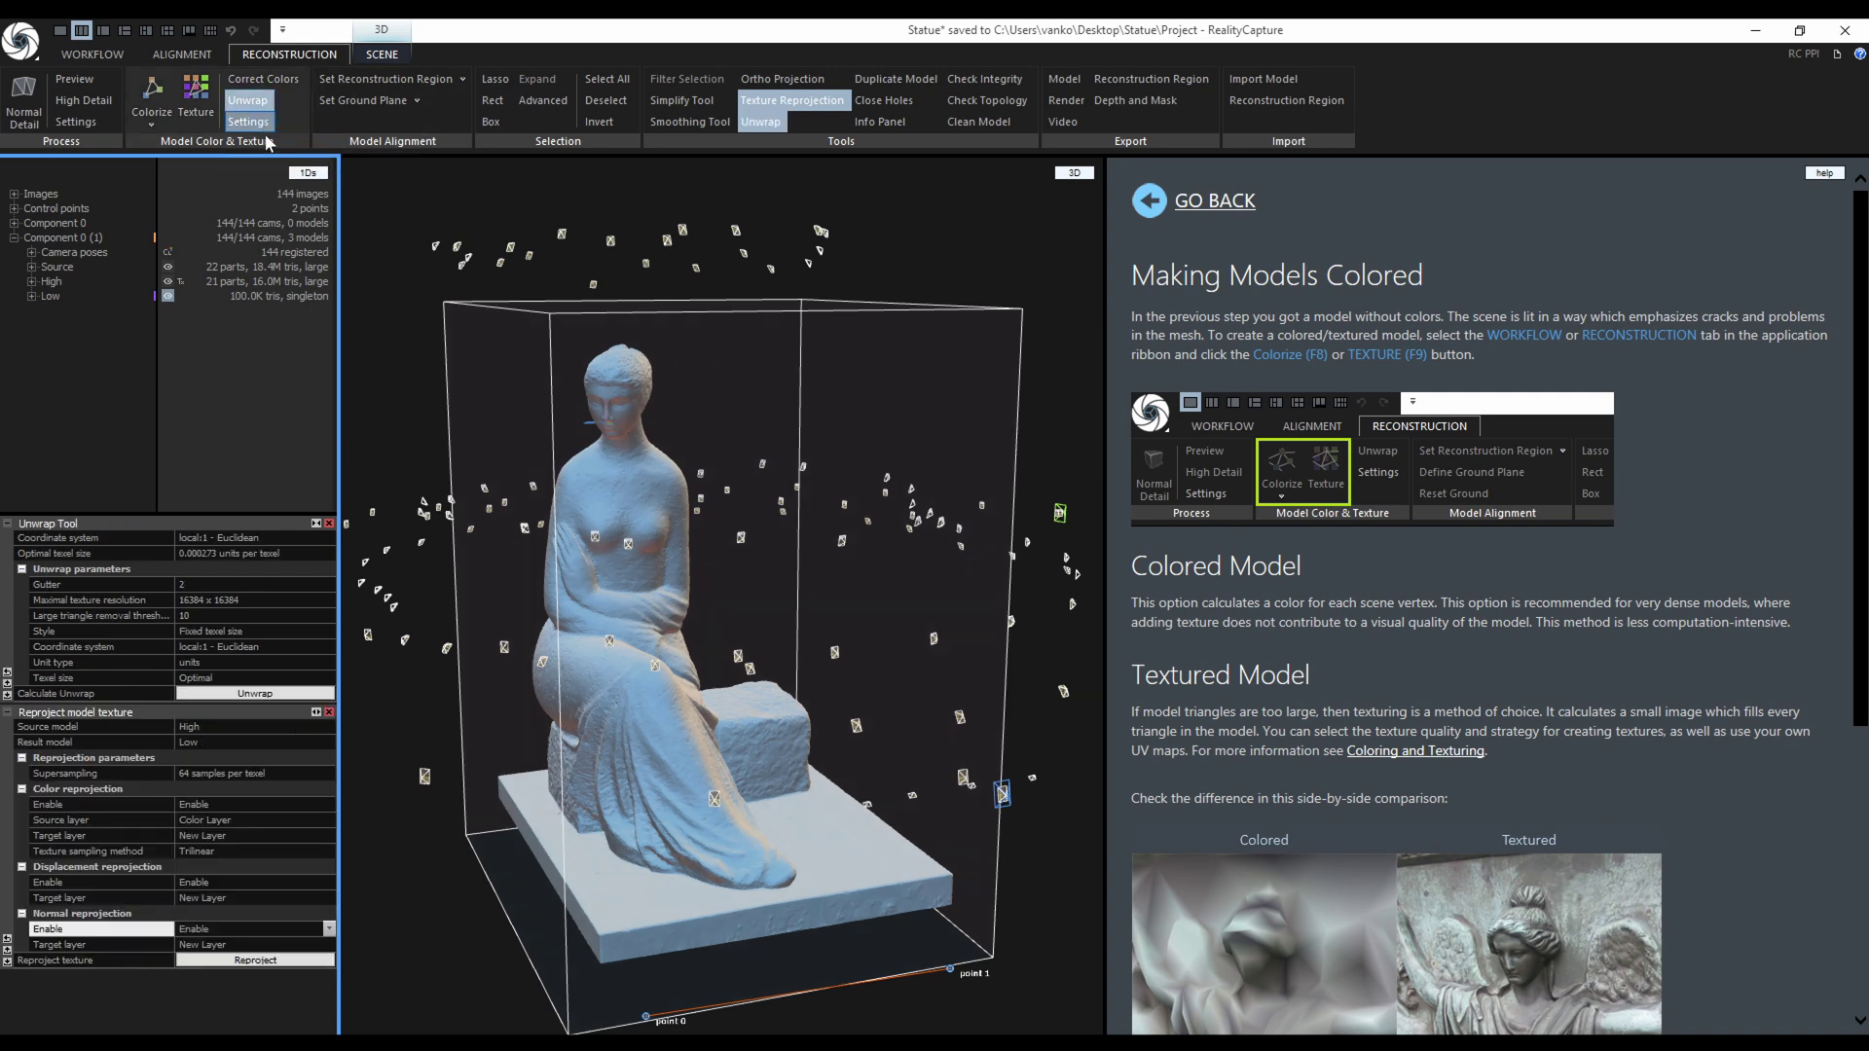
click(329, 598)
click(329, 599)
click(312, 648)
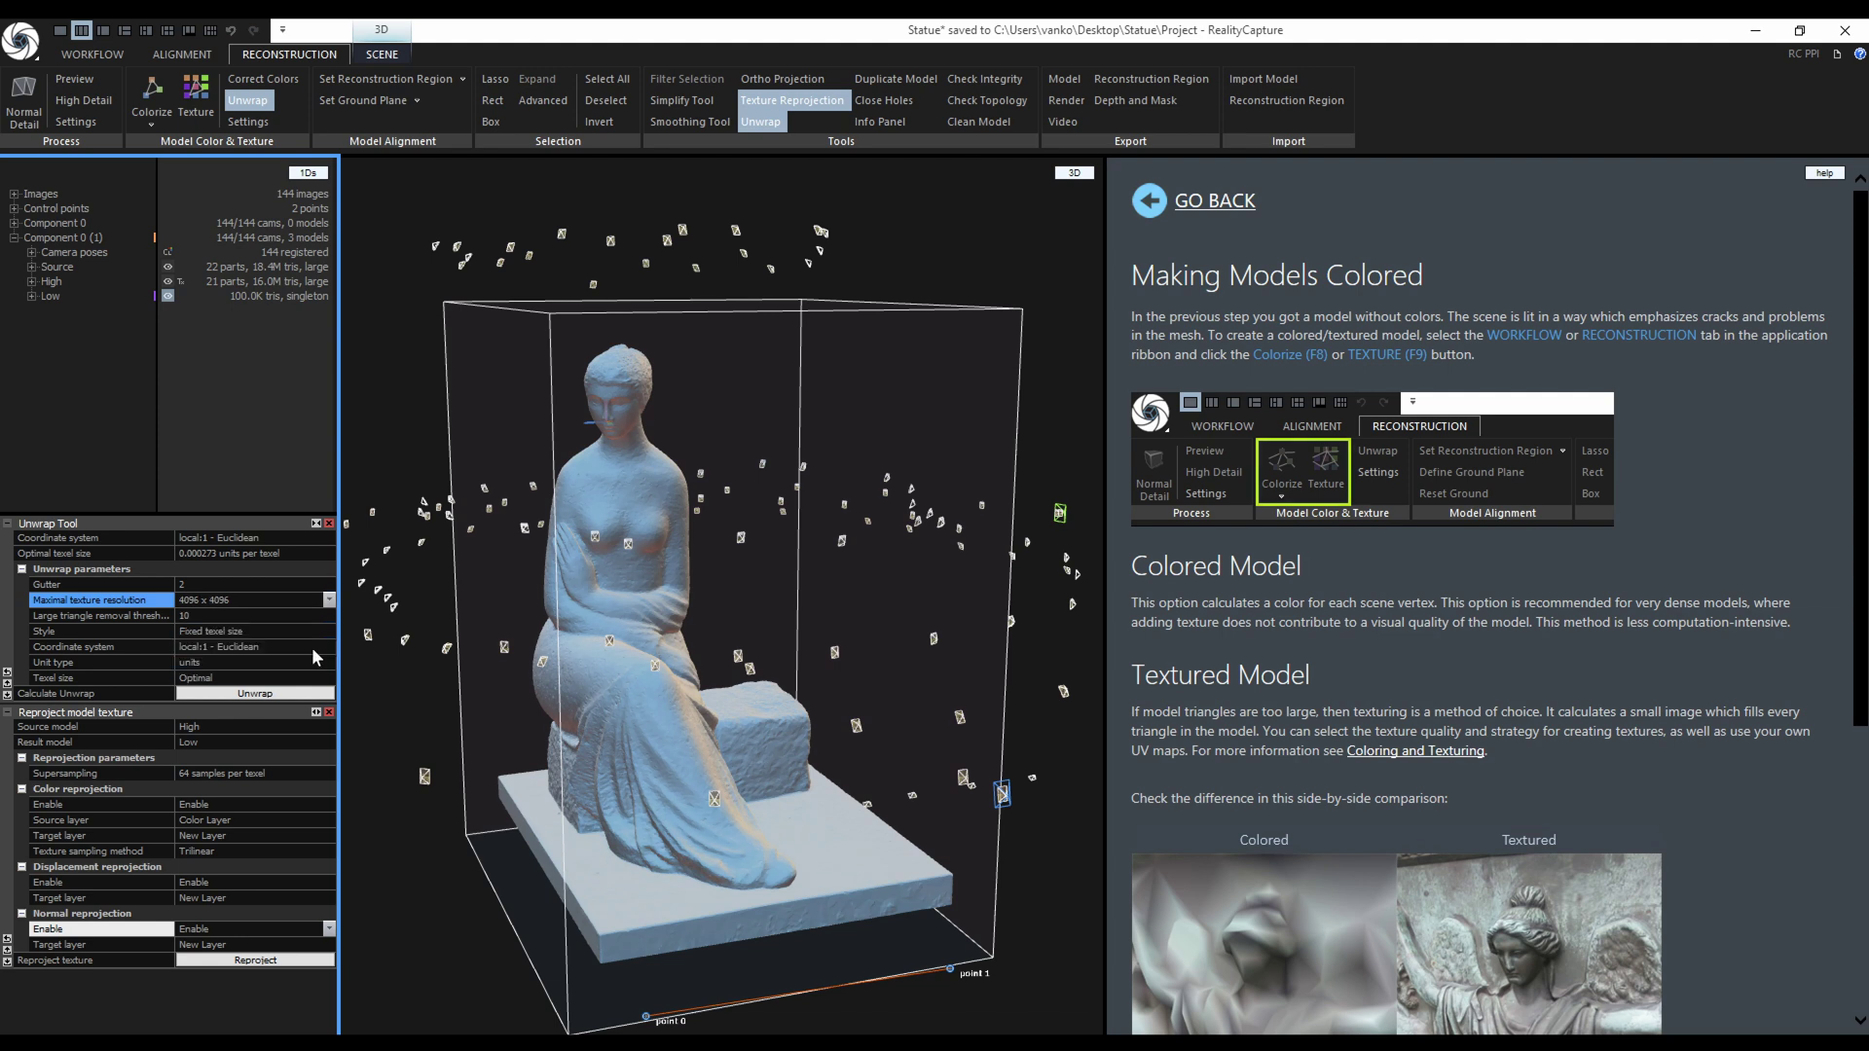
click(327, 631)
click(329, 630)
click(323, 647)
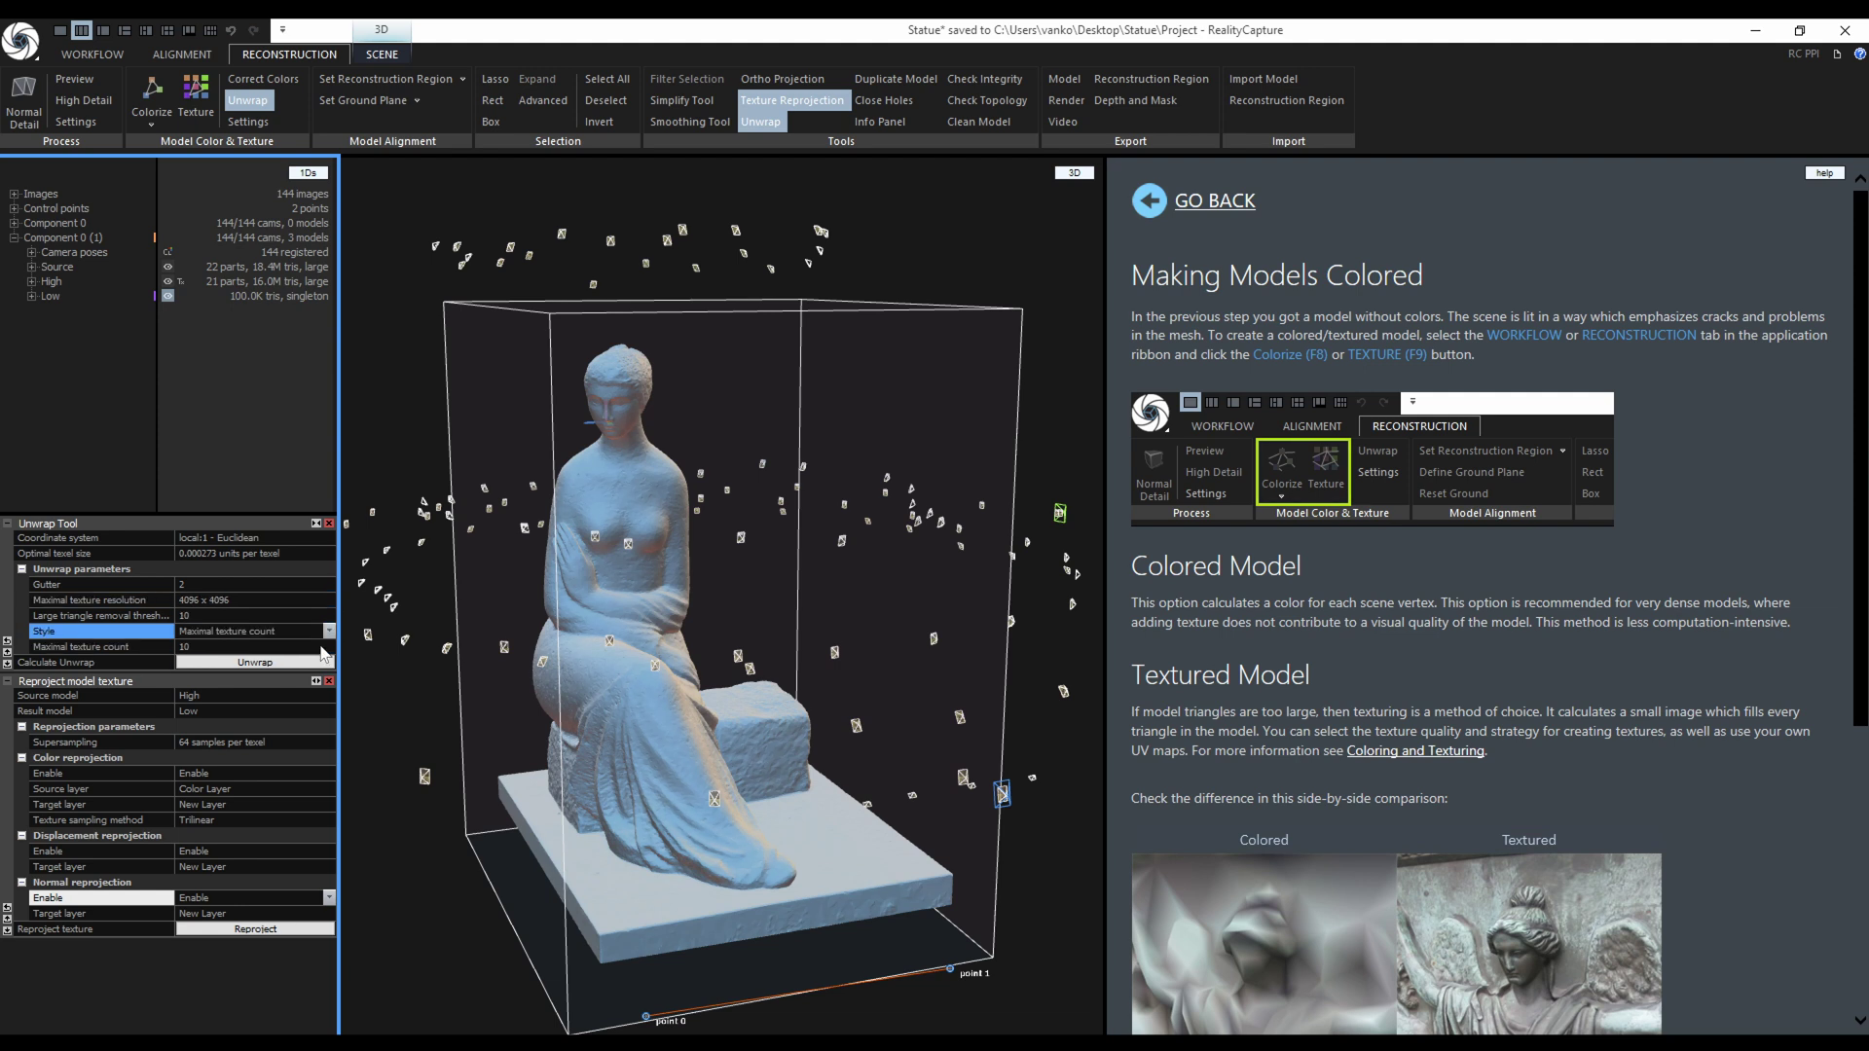
click(224, 648)
Unwrap Low into 1 texture, reproject High onto it, and inspect the lichen-covered stone.
text(1)
click(240, 662)
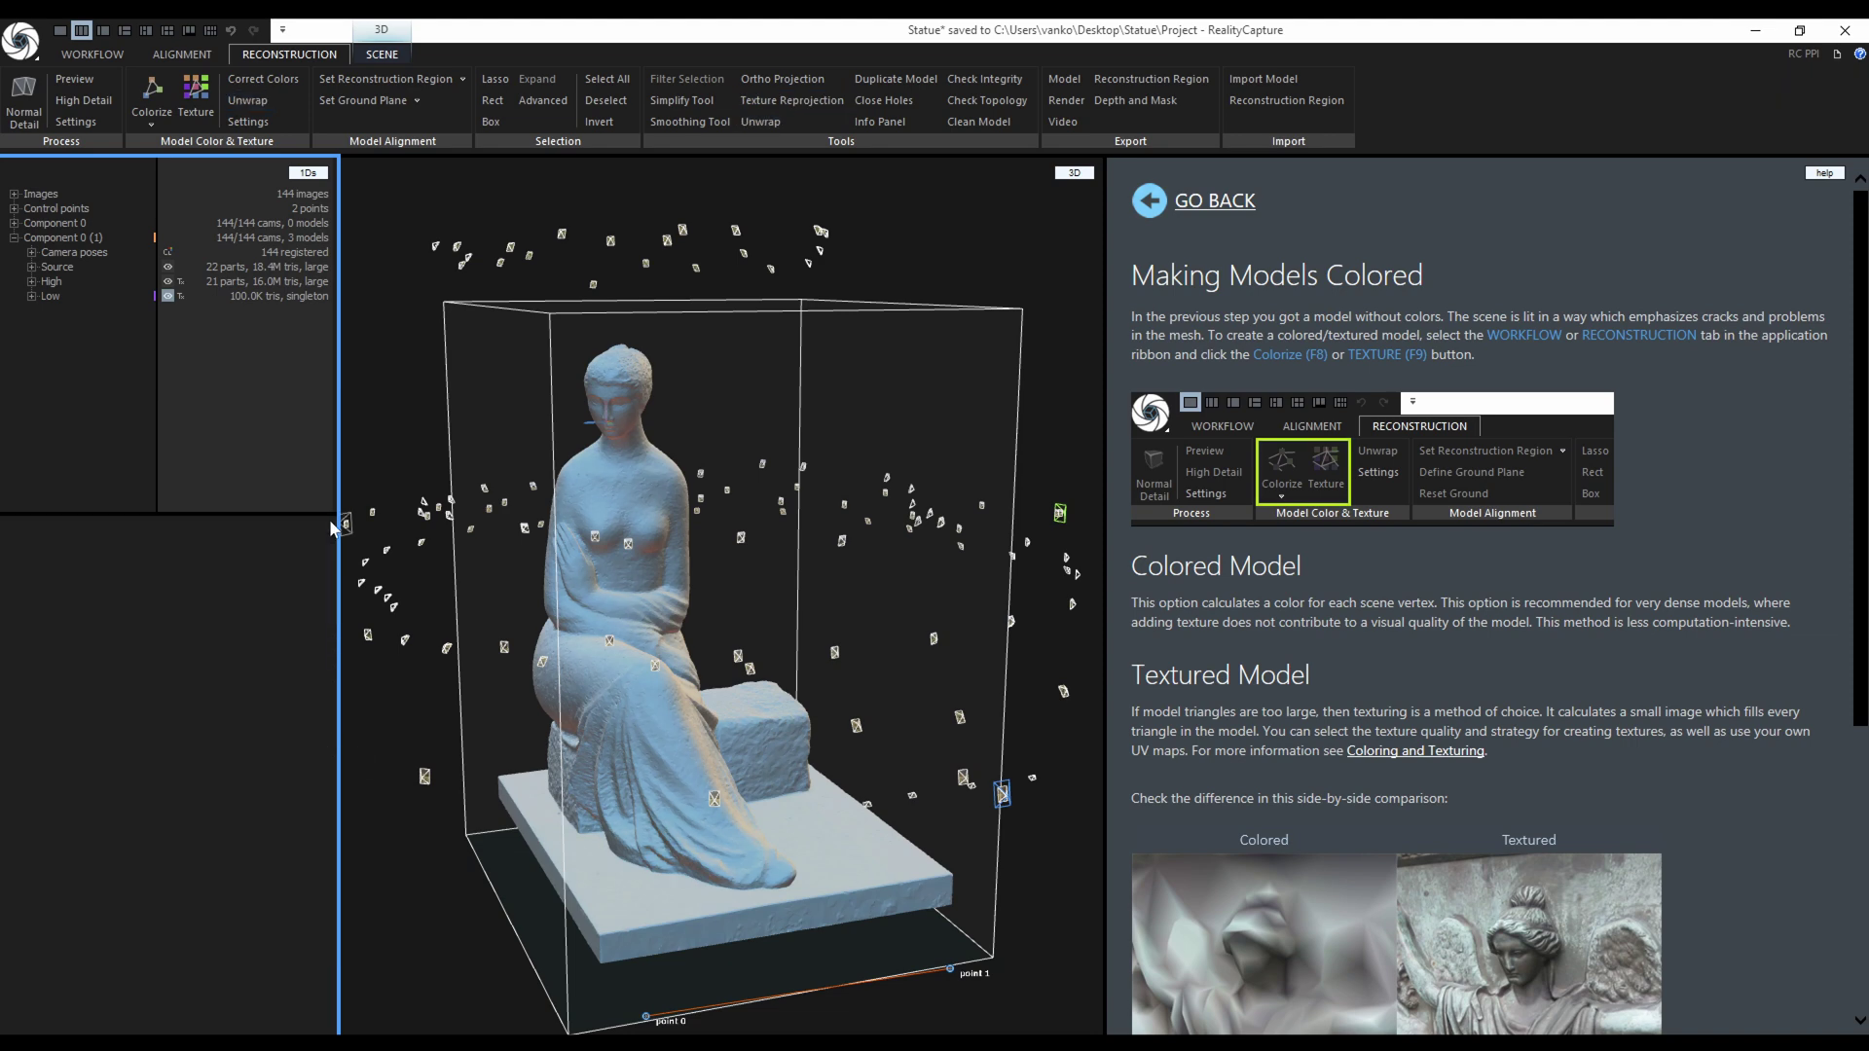
click(792, 100)
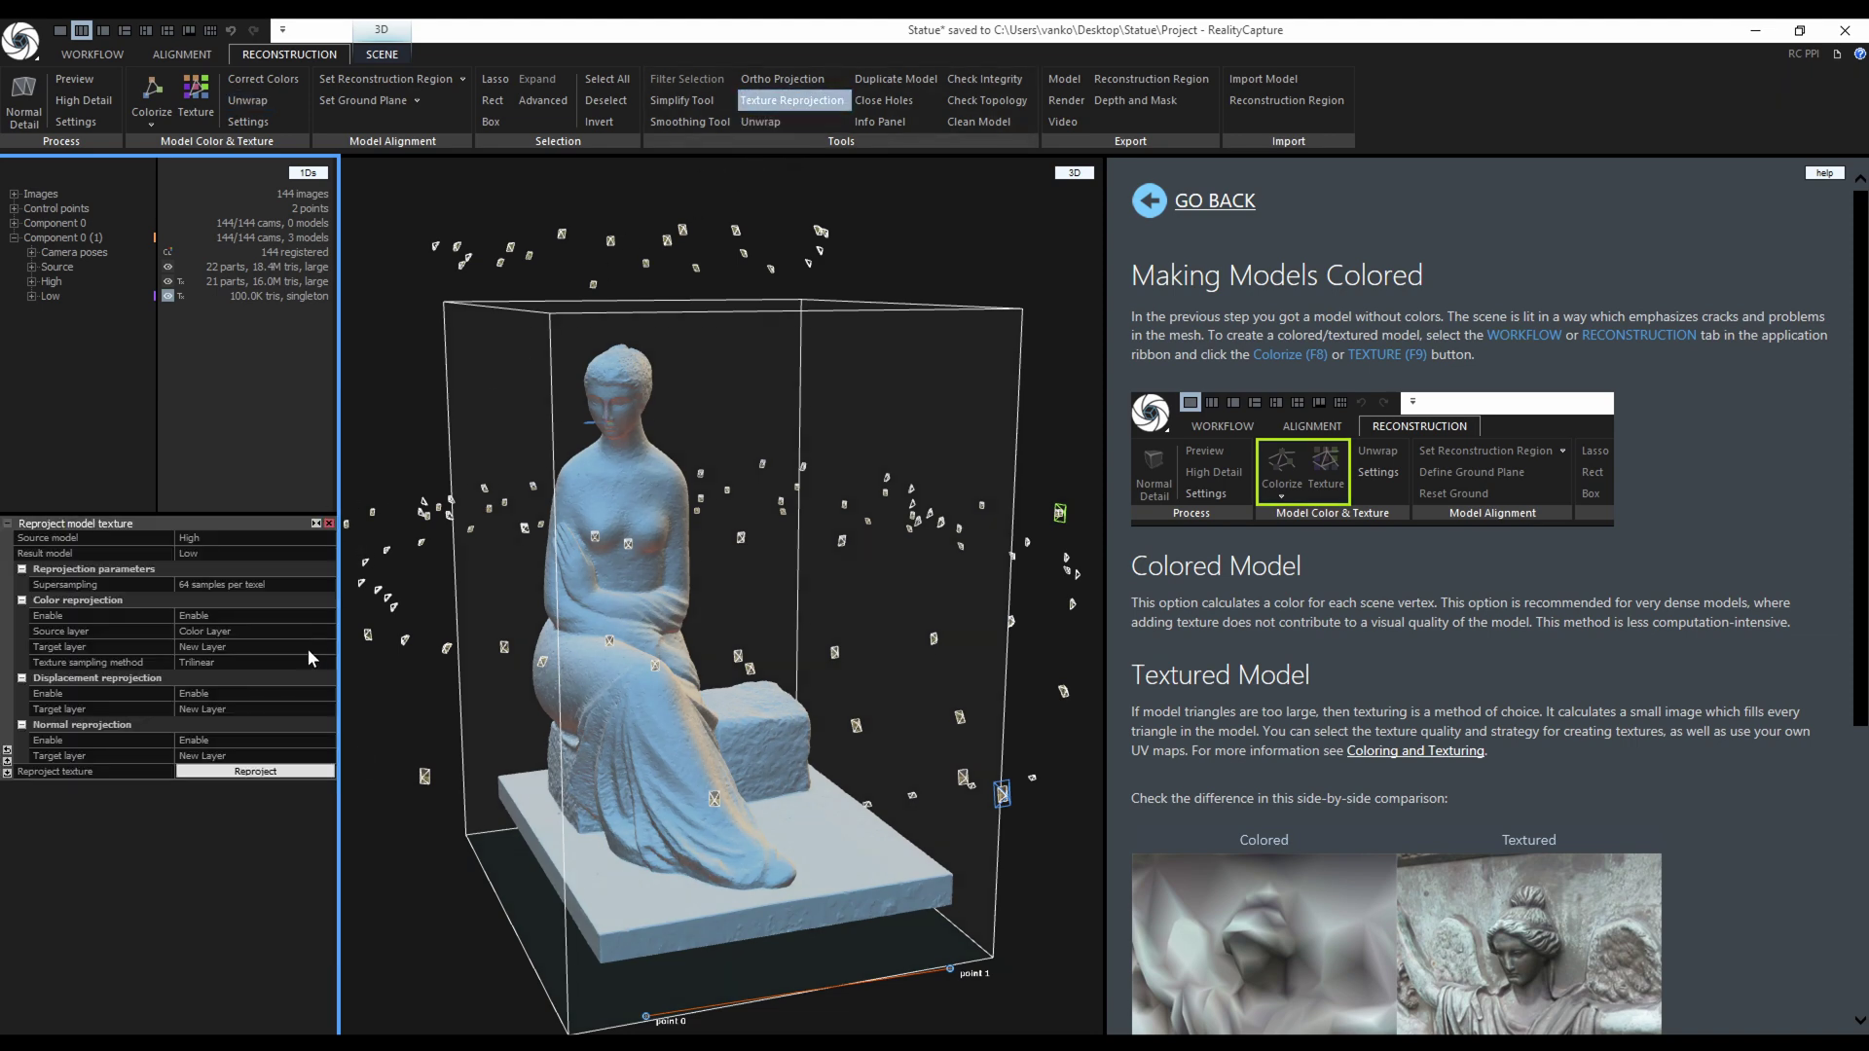
click(226, 771)
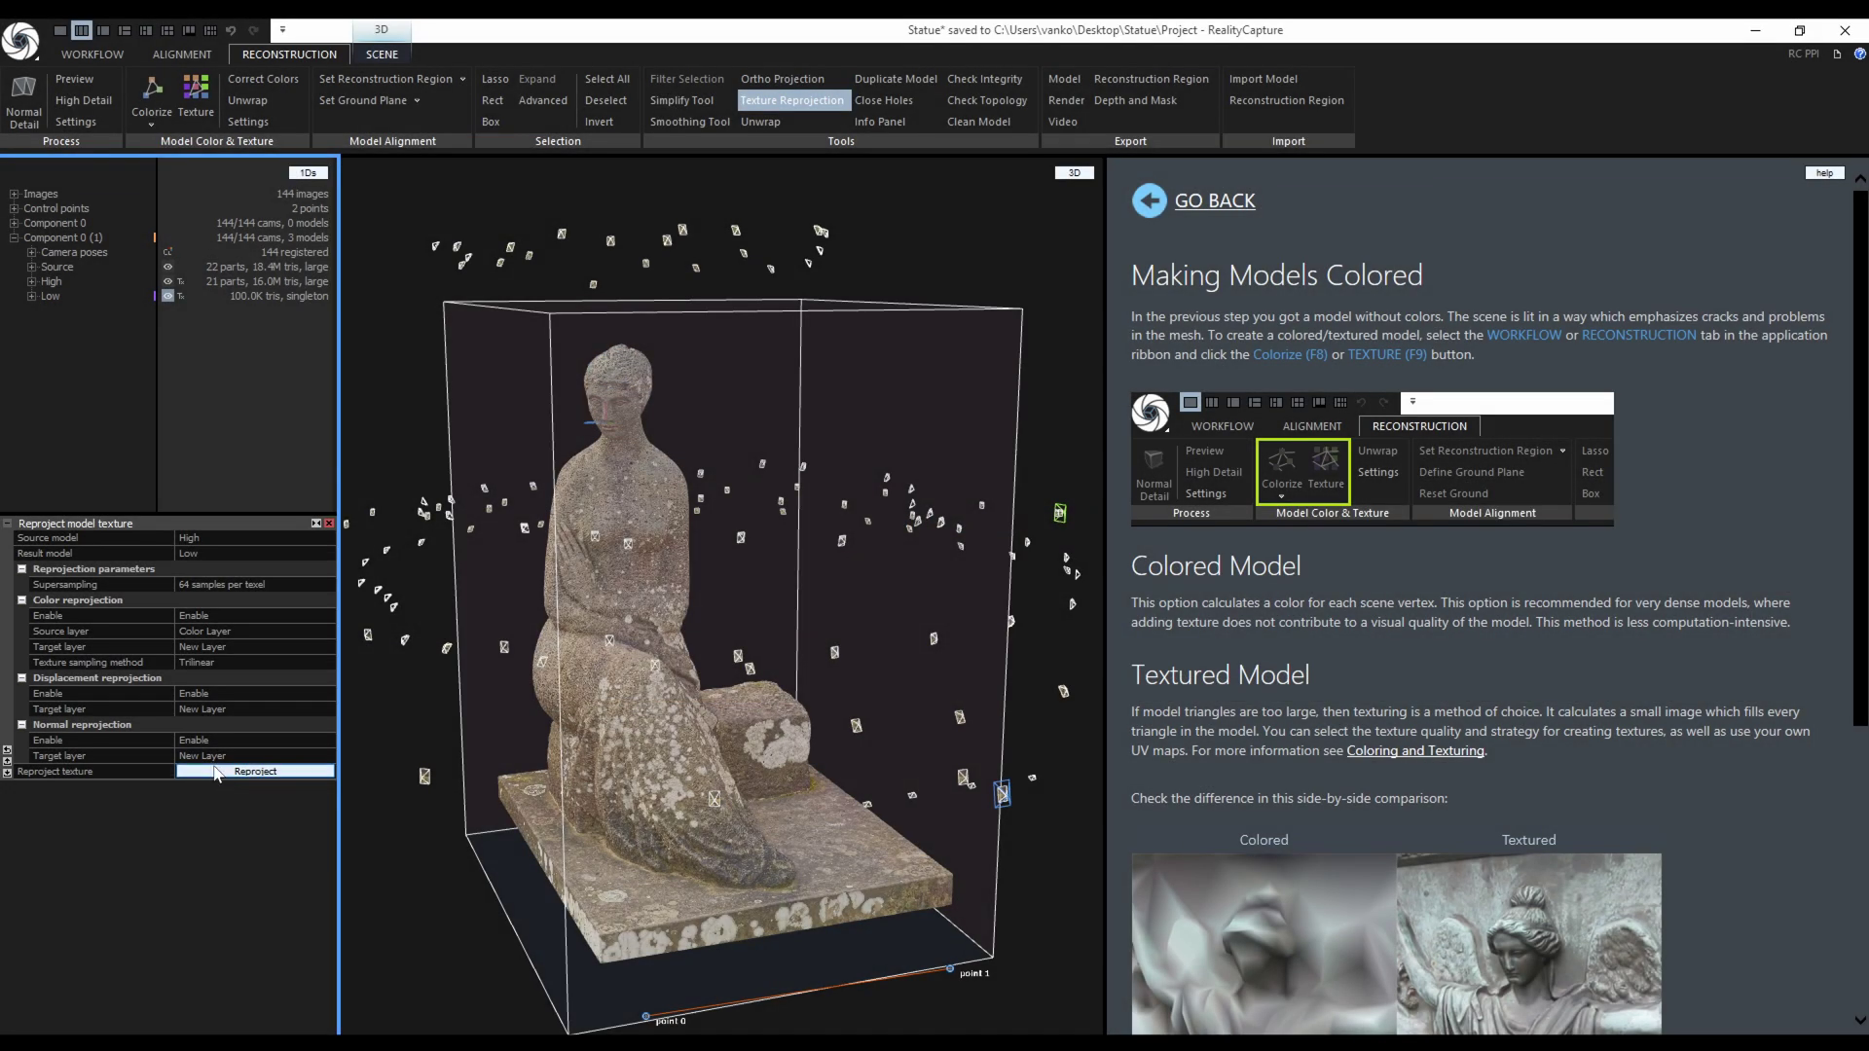
scroll(671, 737, up, 8)
drag(672, 728, 790, 930)
Toggle the High and Low models' visibility to compare their textures.
click(169, 283)
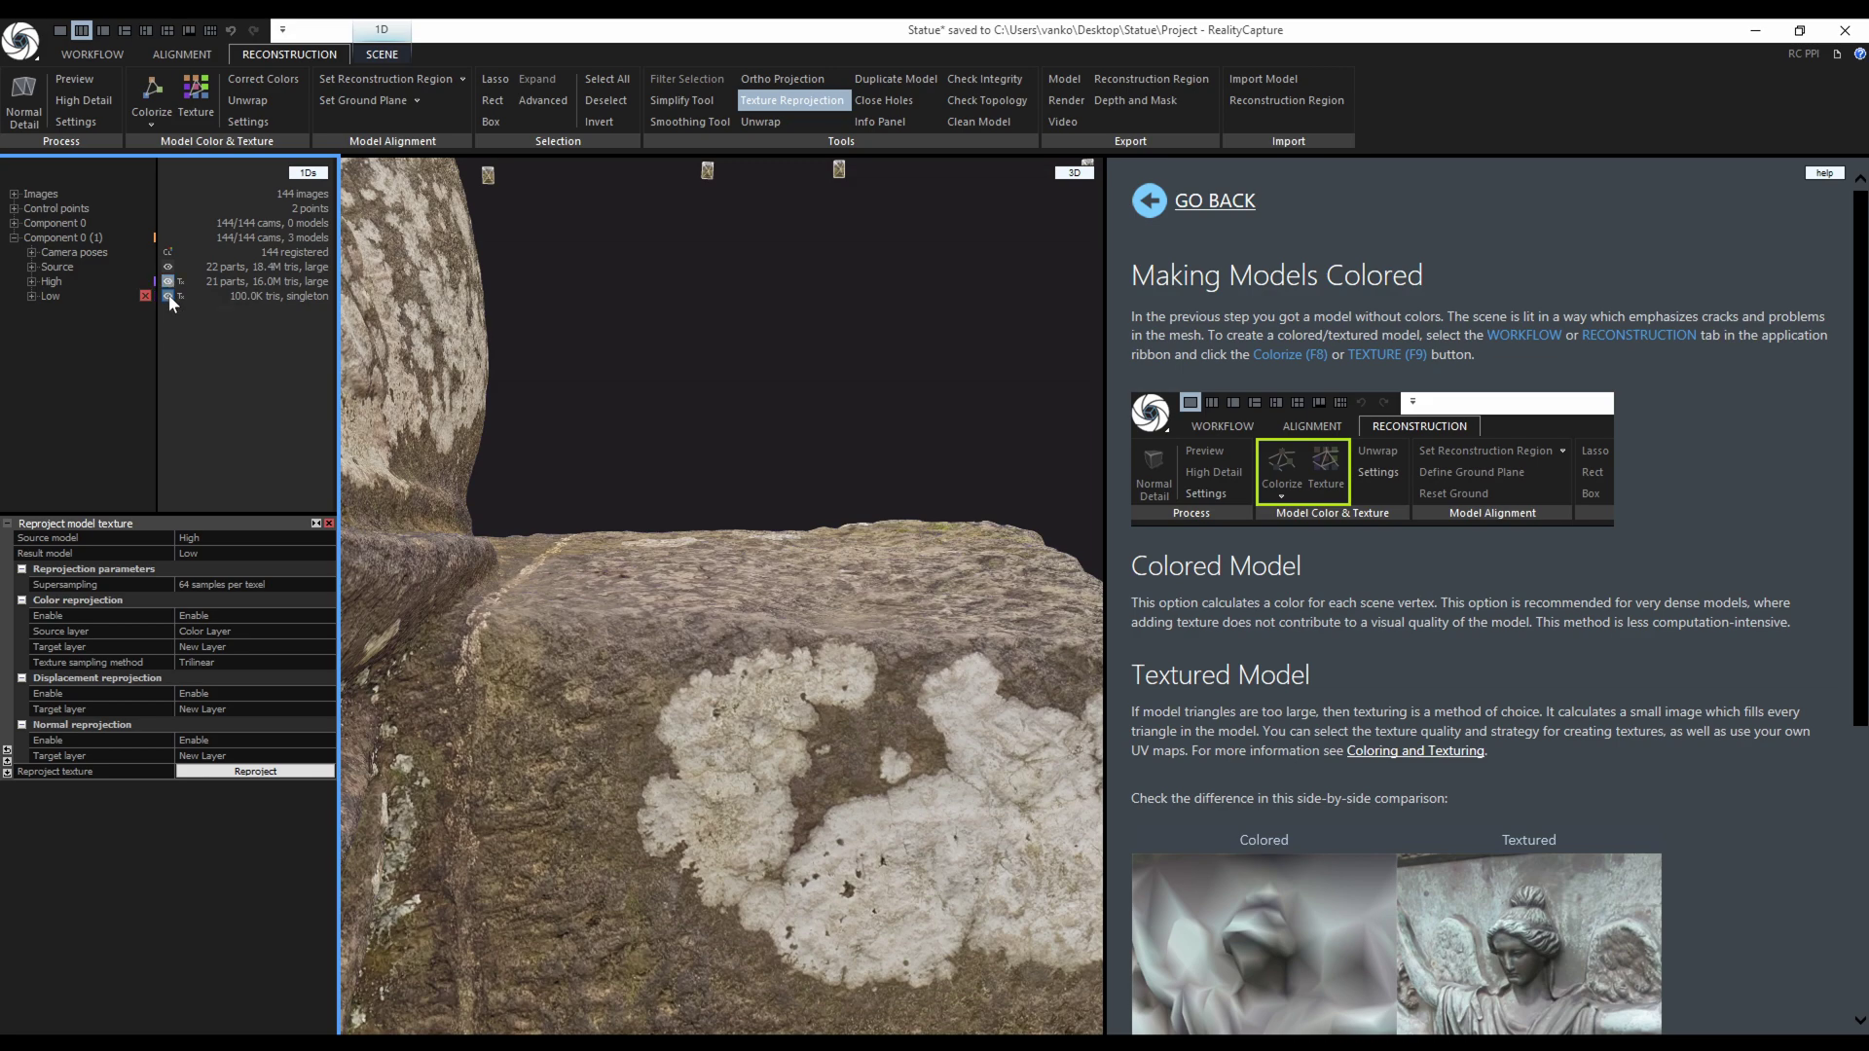
click(169, 297)
scroll(802, 780, down, 10)
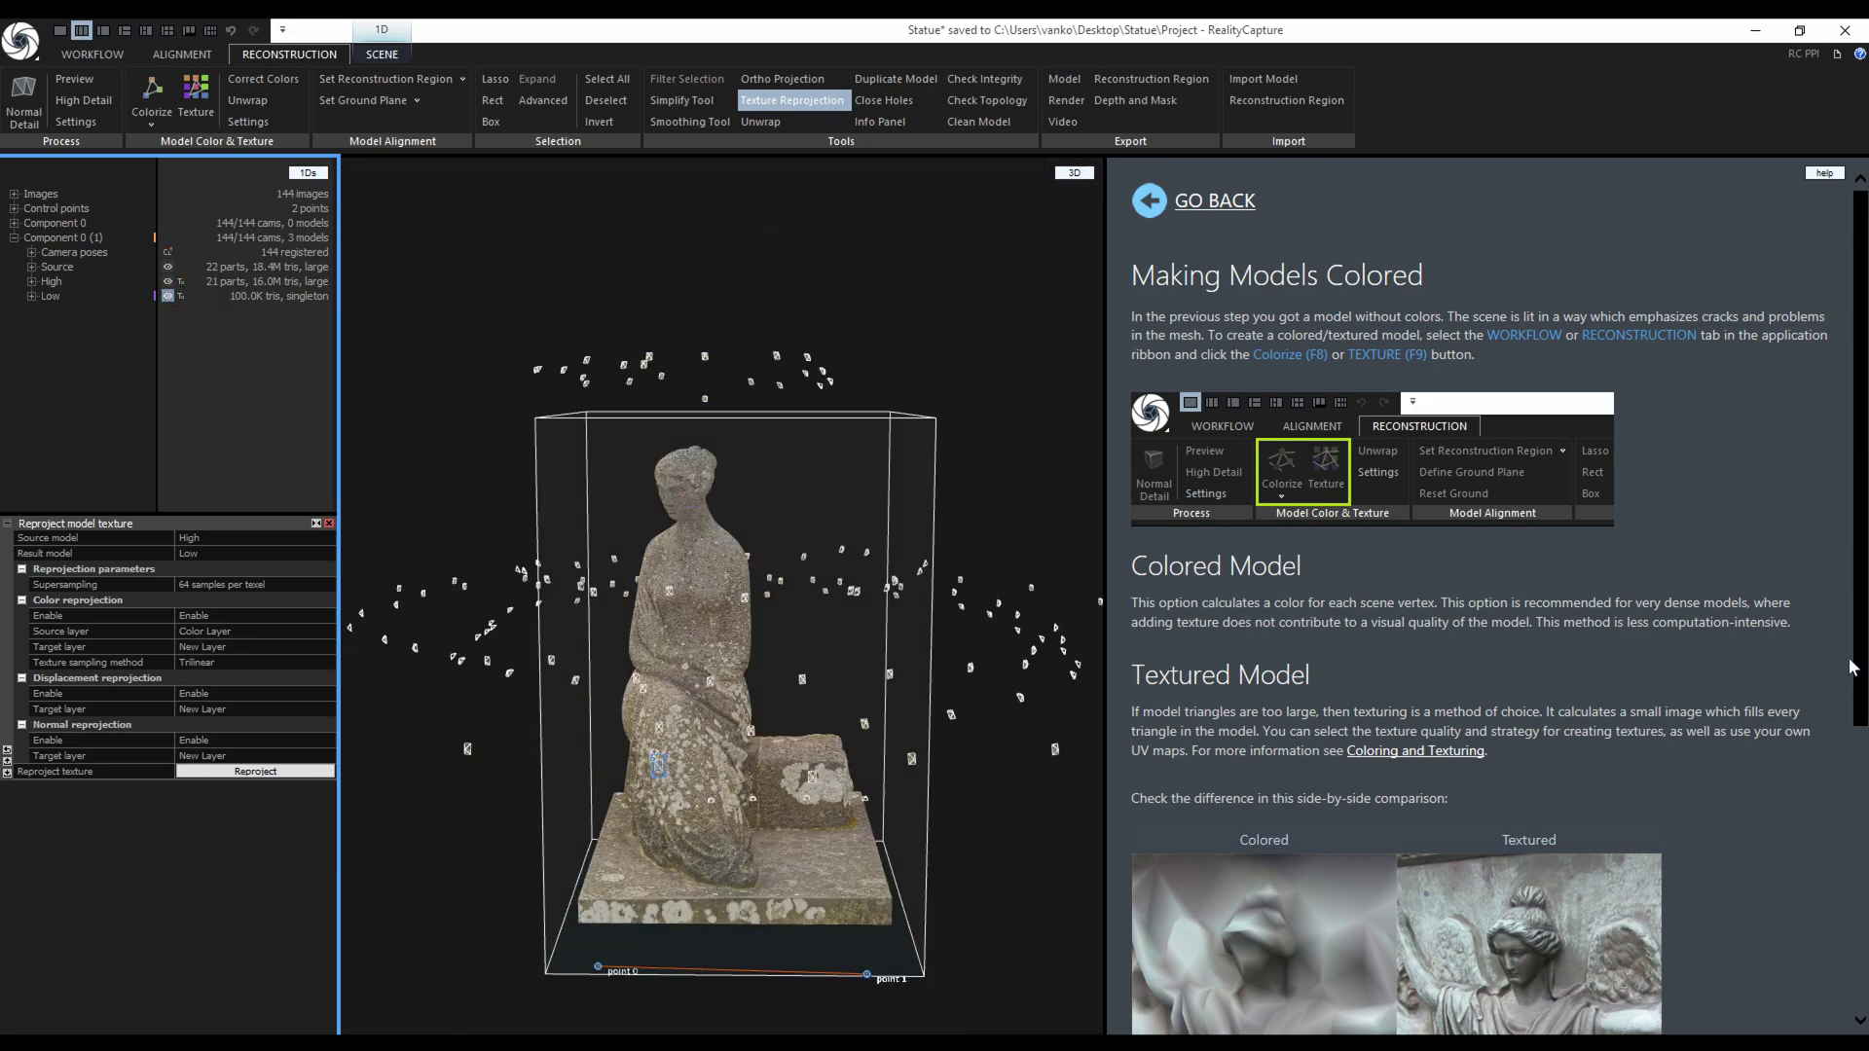
drag(1856, 667, 1858, 926)
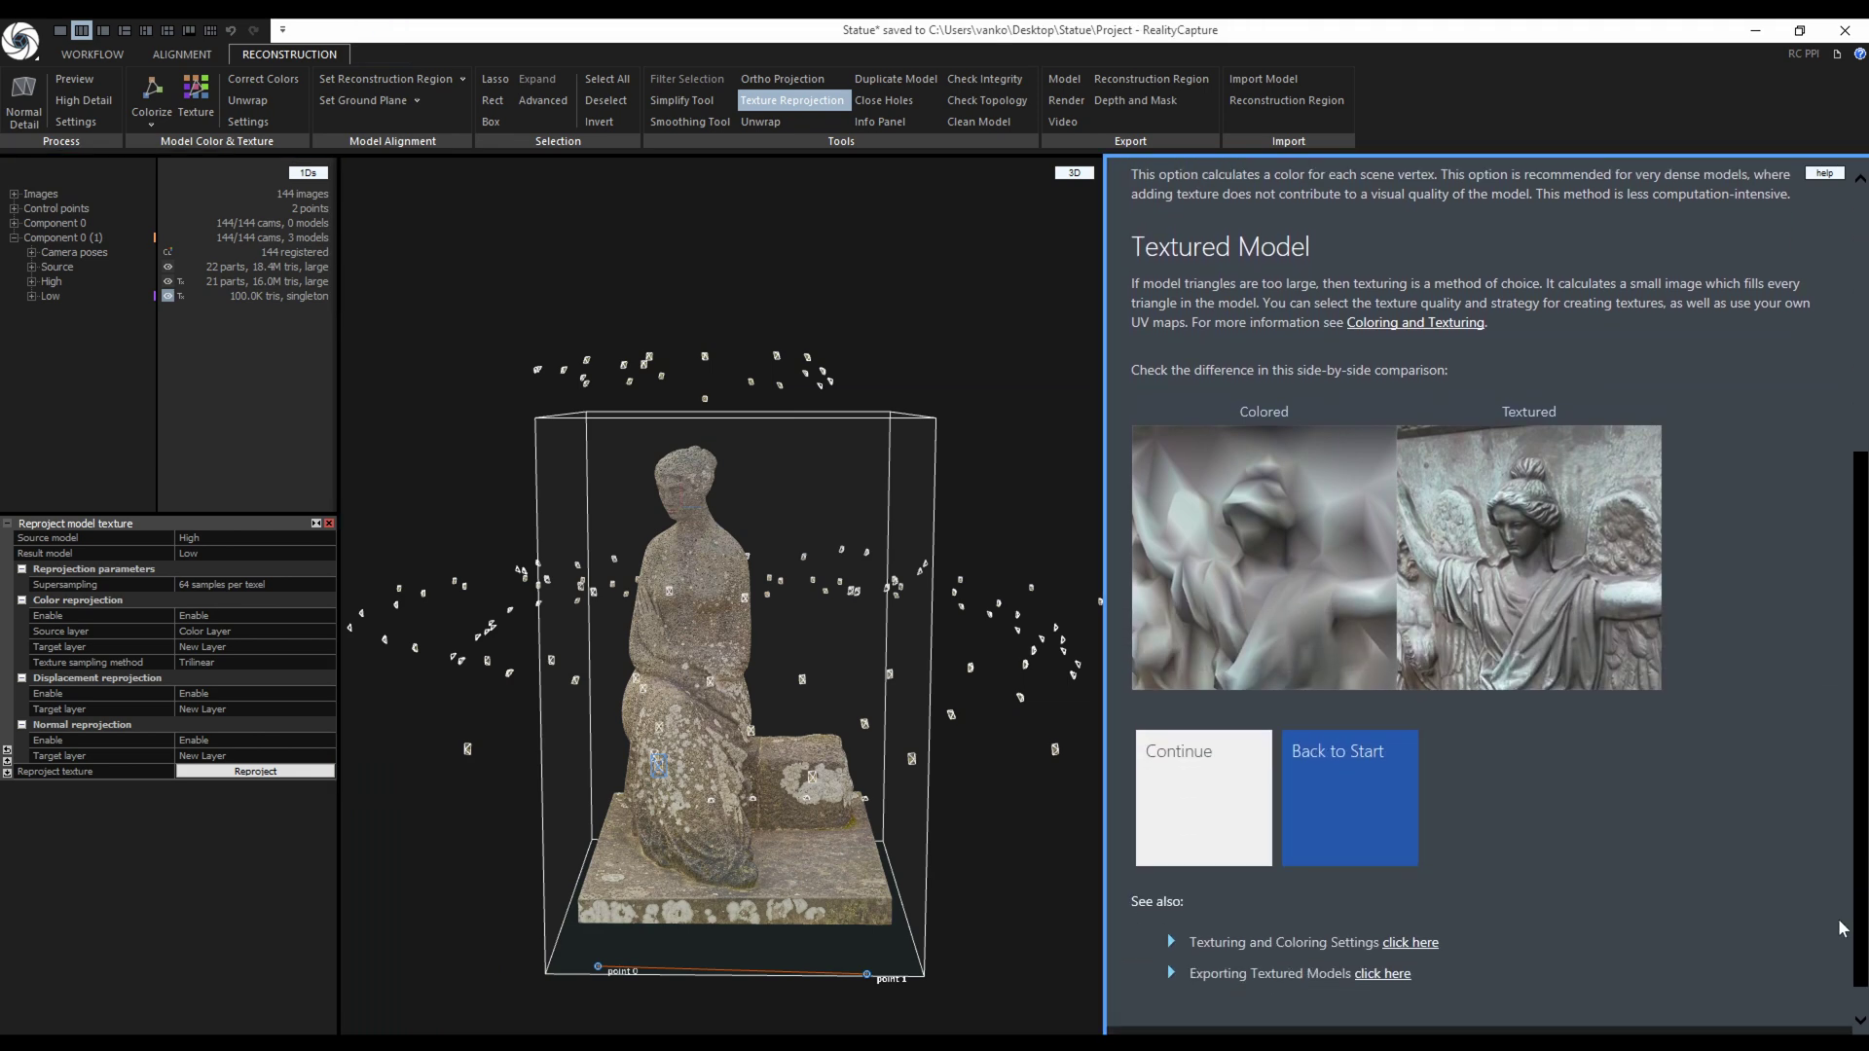
Advance the help to the export guide, then hide it so the Low statue fills the view.
click(1246, 815)
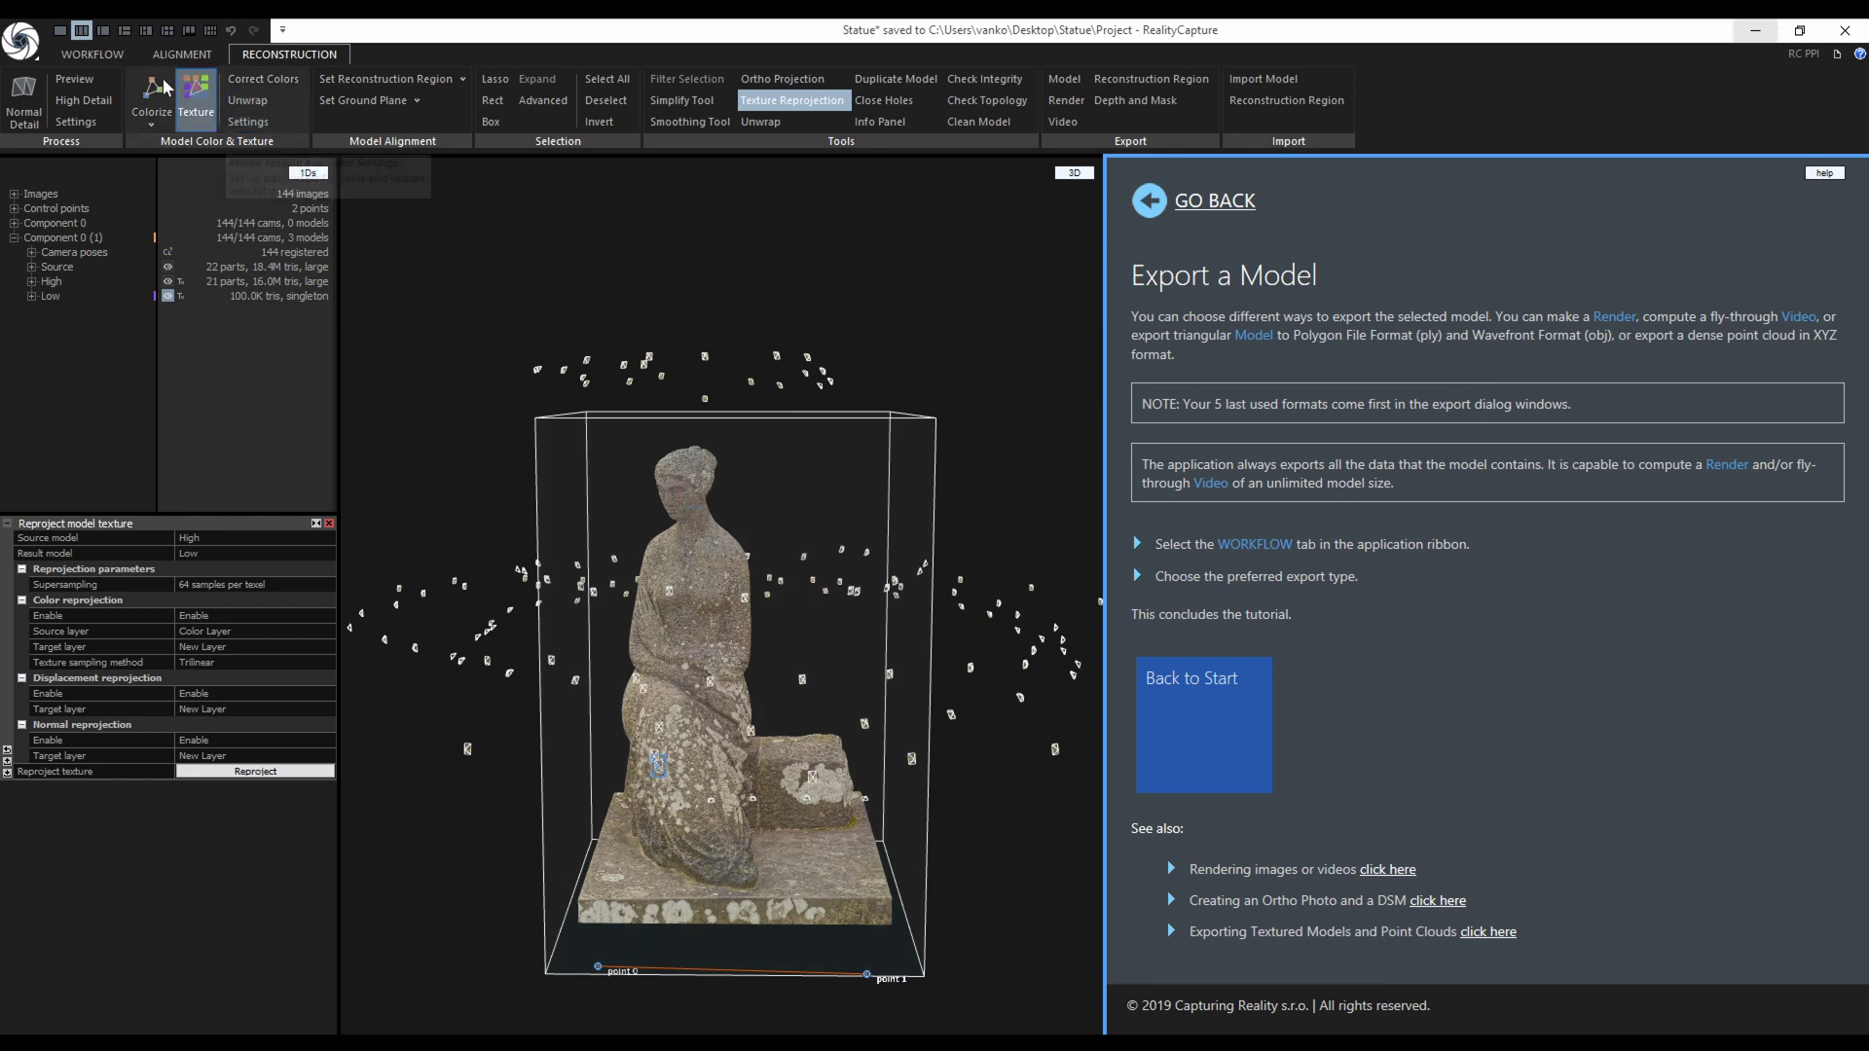
click(103, 30)
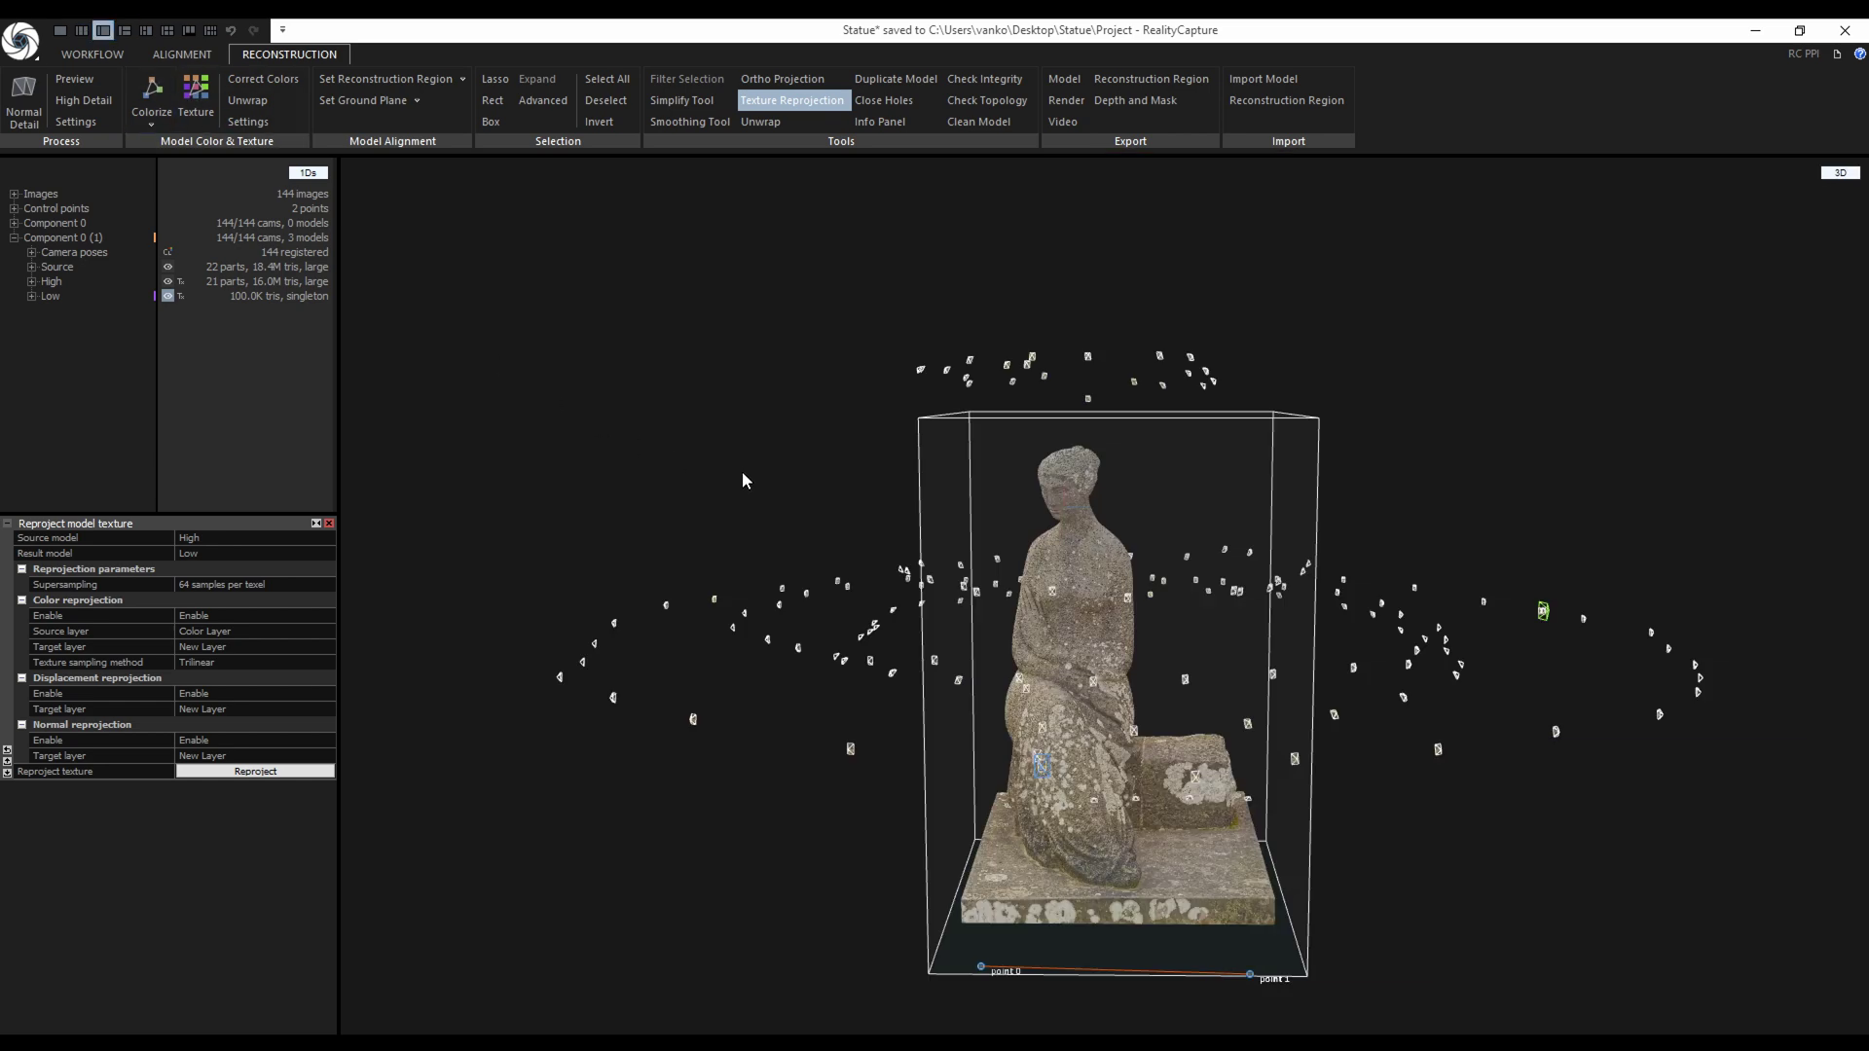
scroll(749, 469, down, 5)
scroll(745, 469, up, 4)
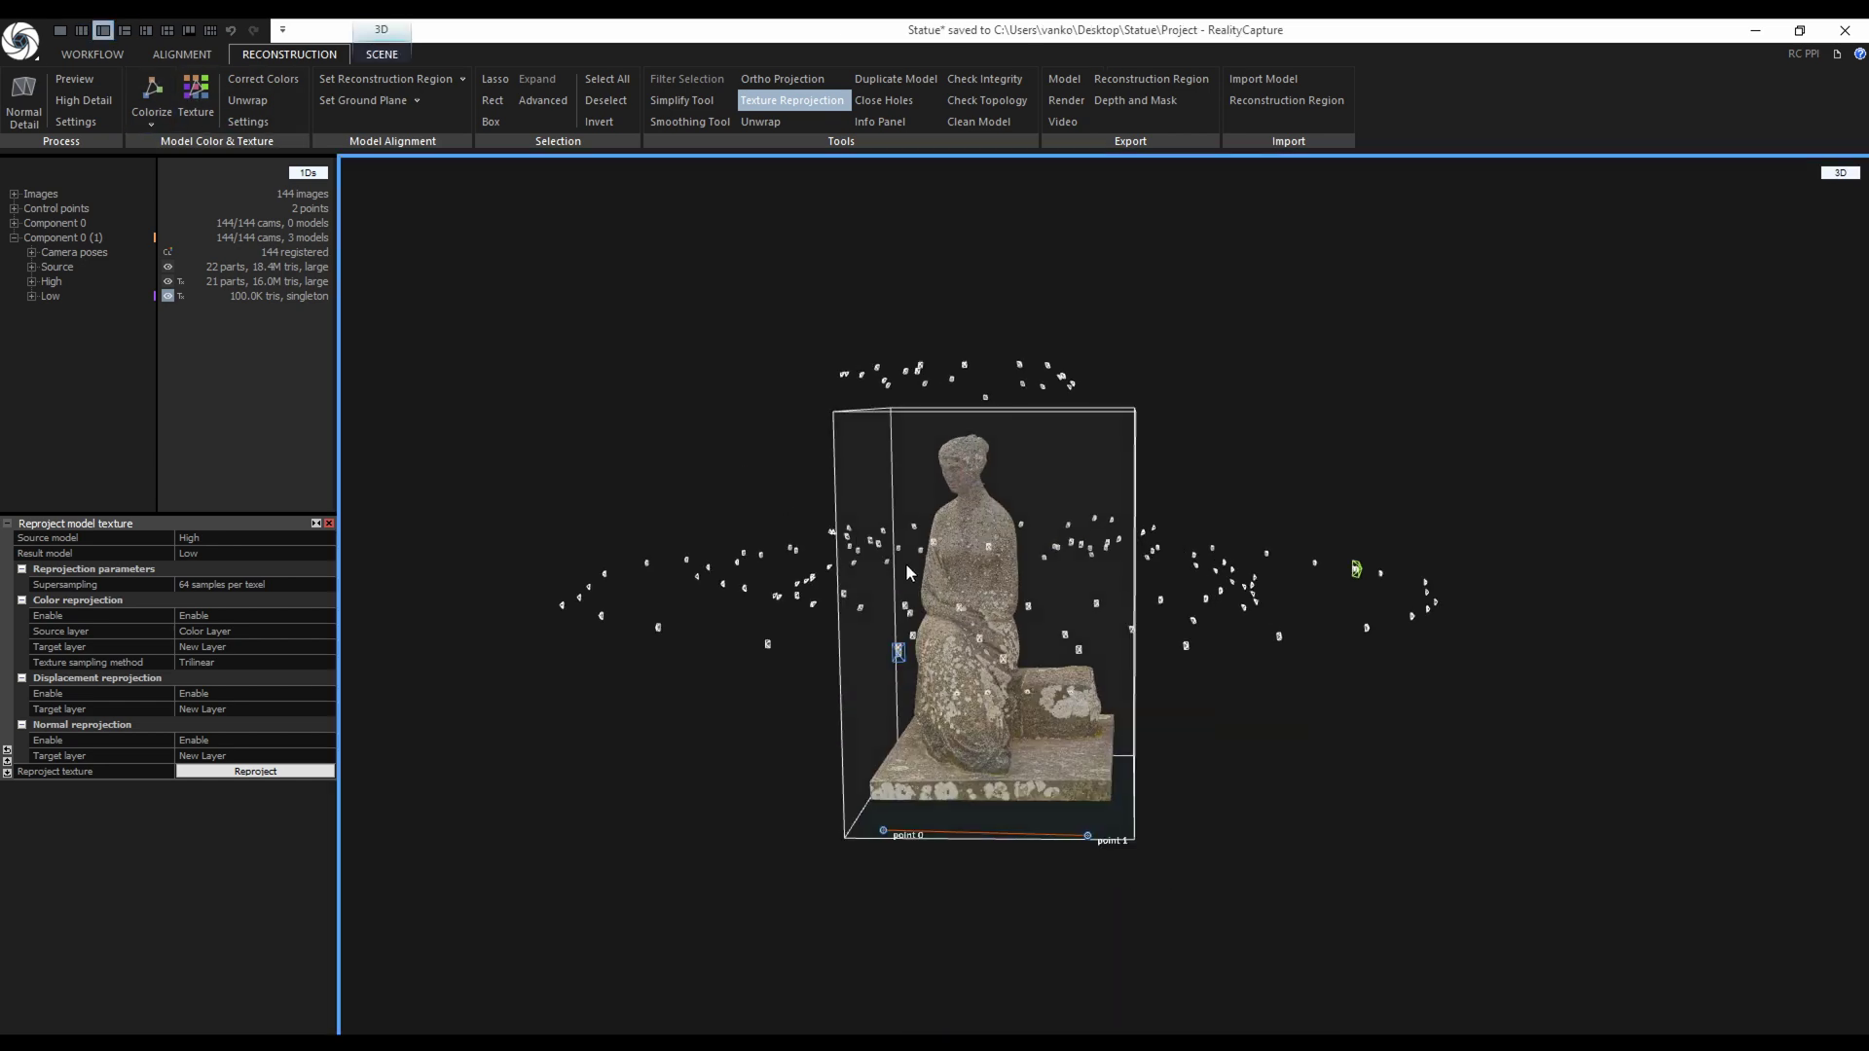
drag(952, 575, 1003, 626)
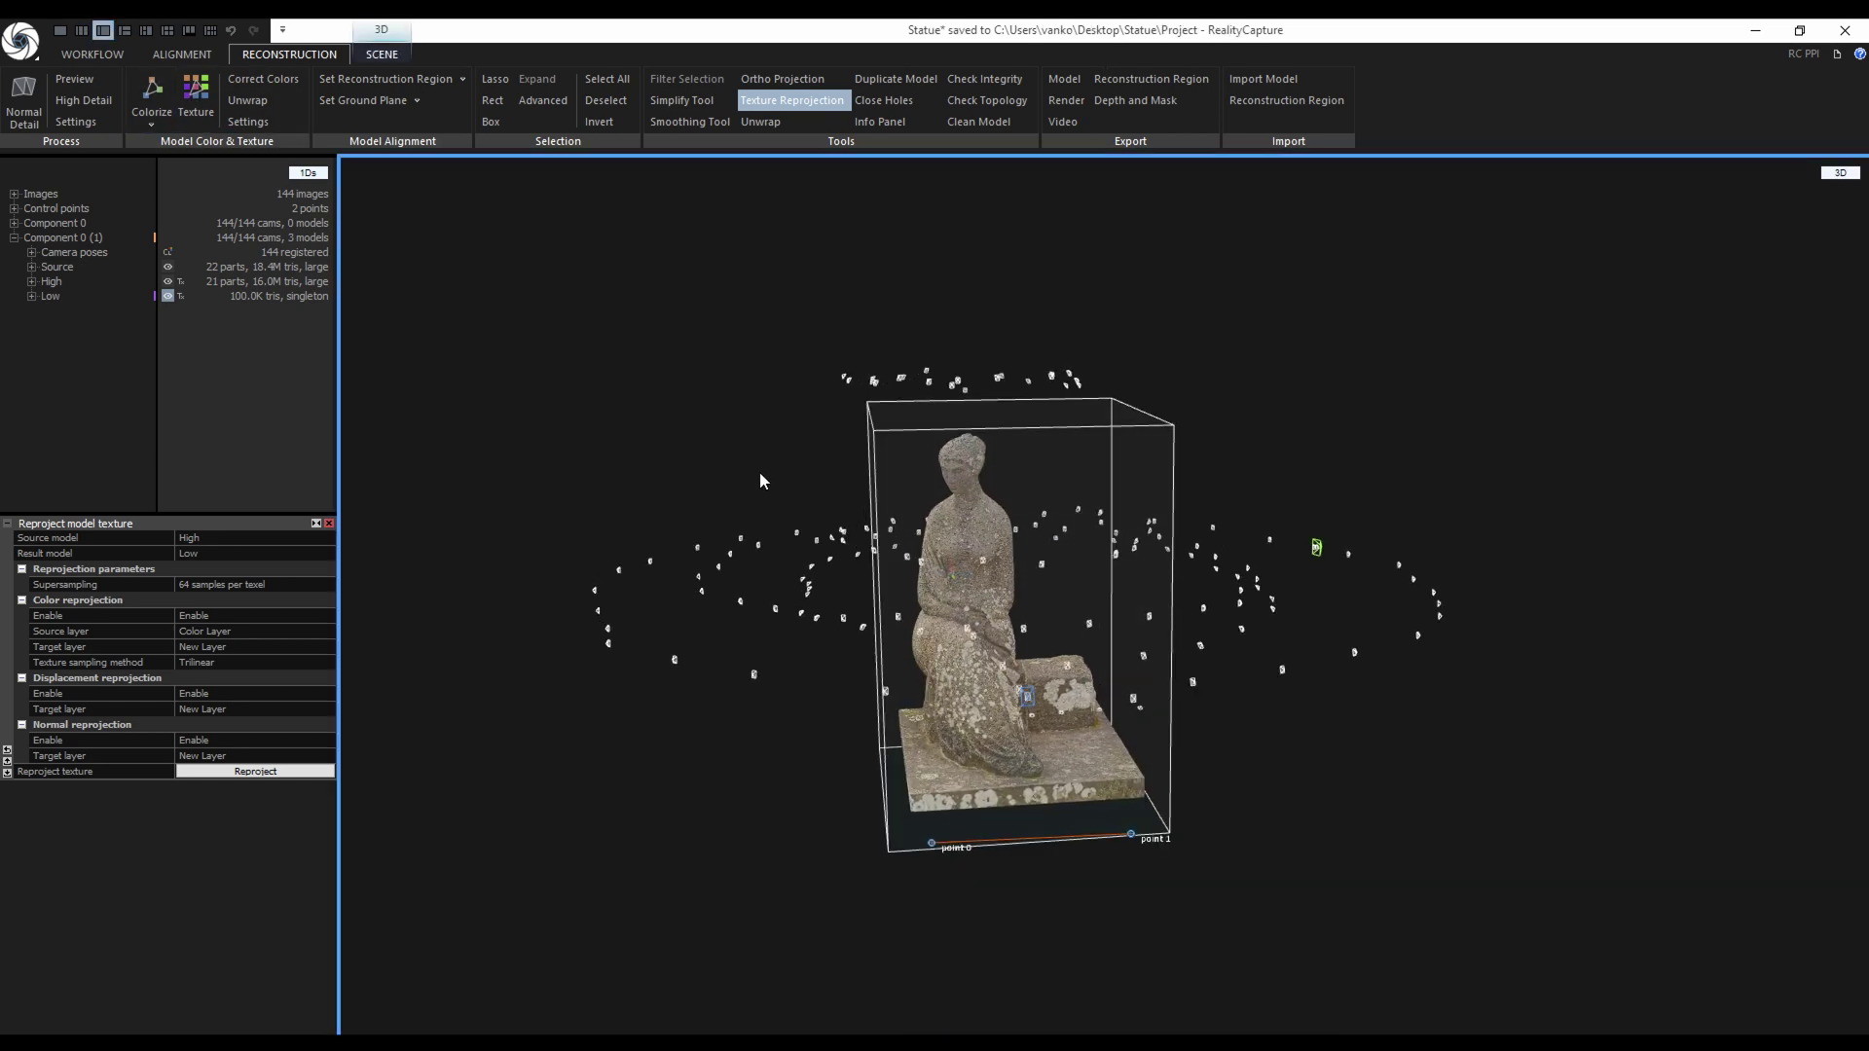
click(92, 54)
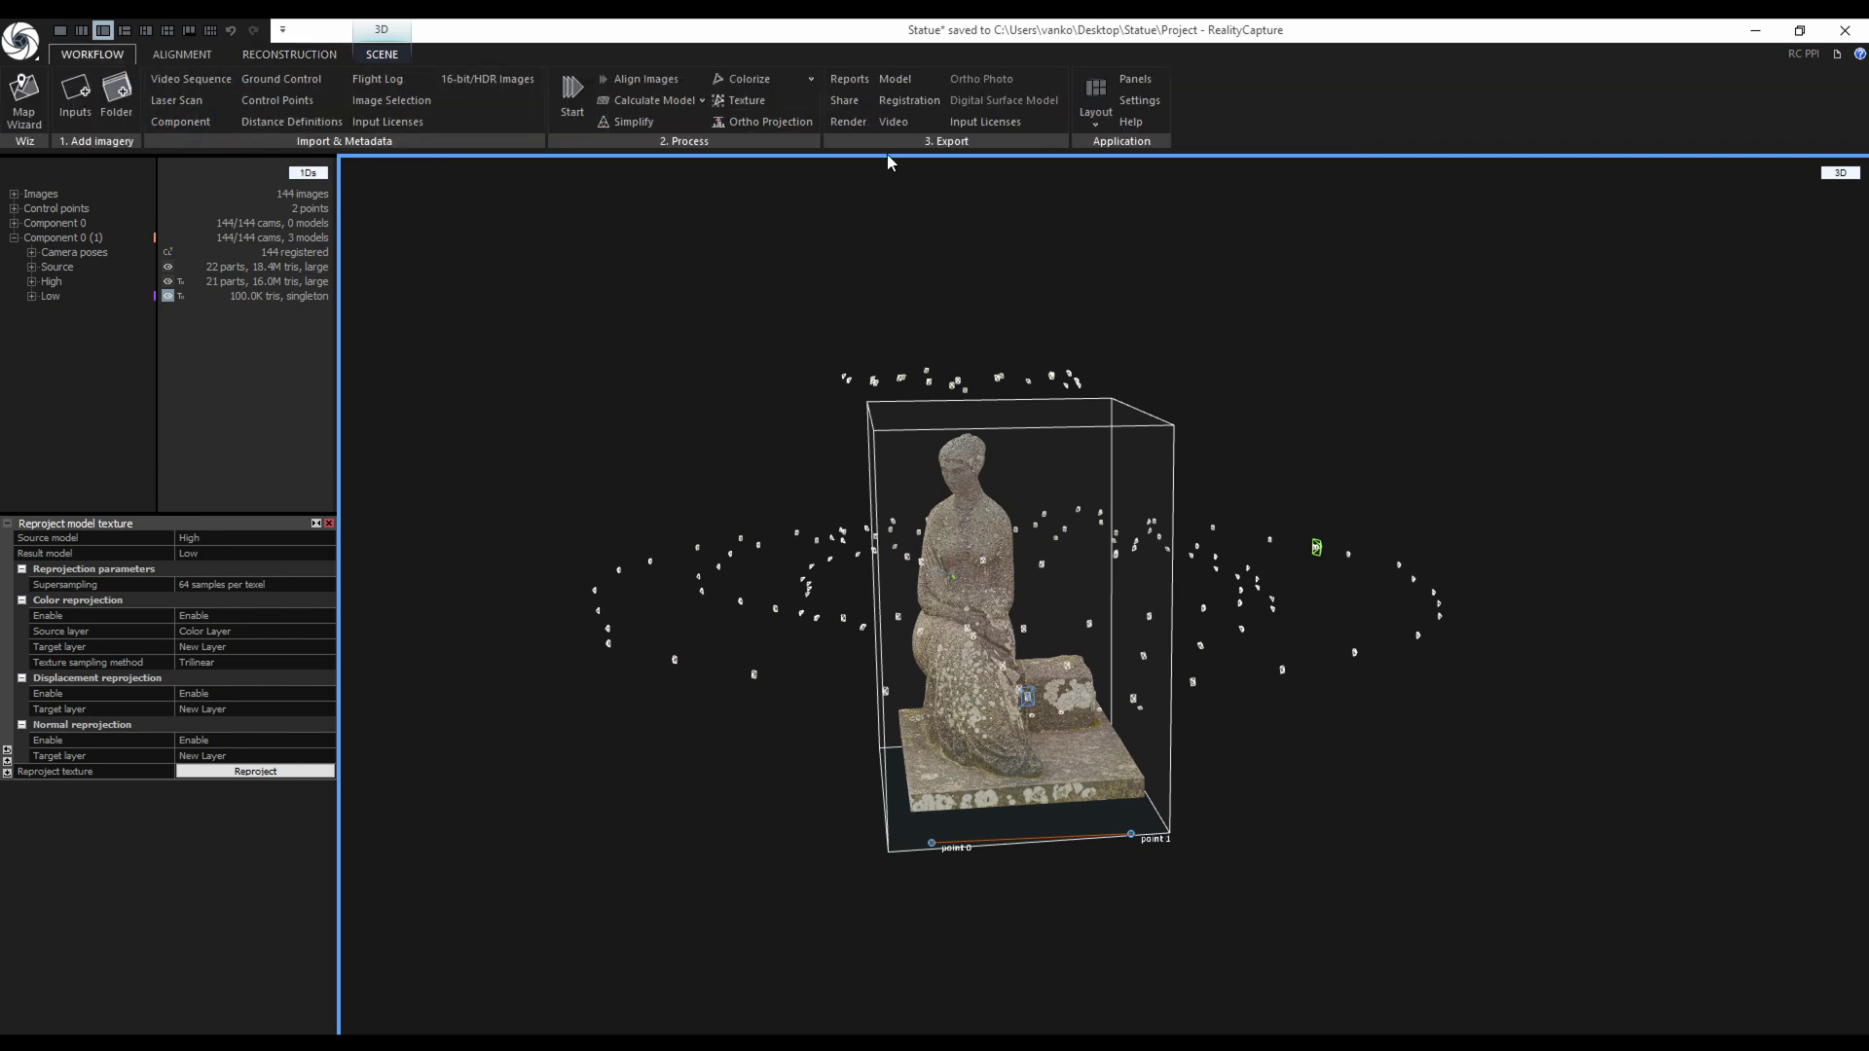
click(292, 54)
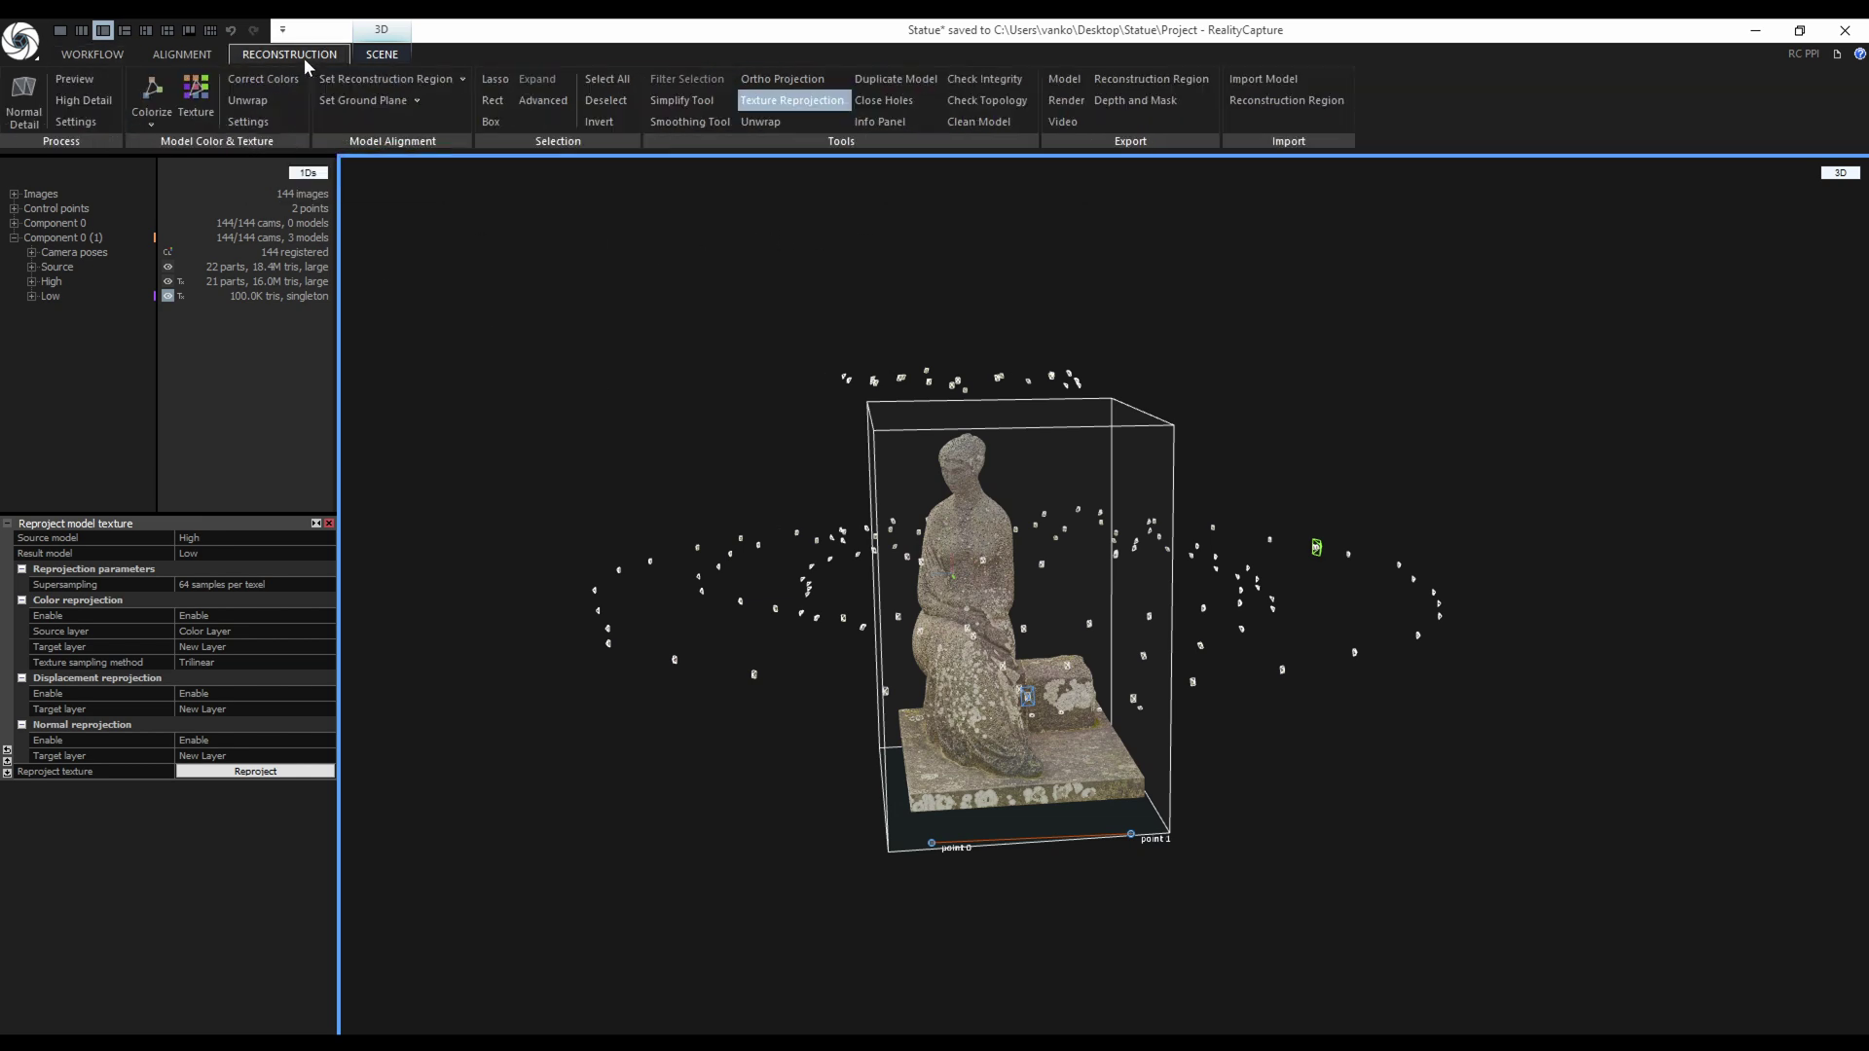
Save the Low model as Wavefront OBJ Statue_Low.obj in a new Export folder.
click(1064, 79)
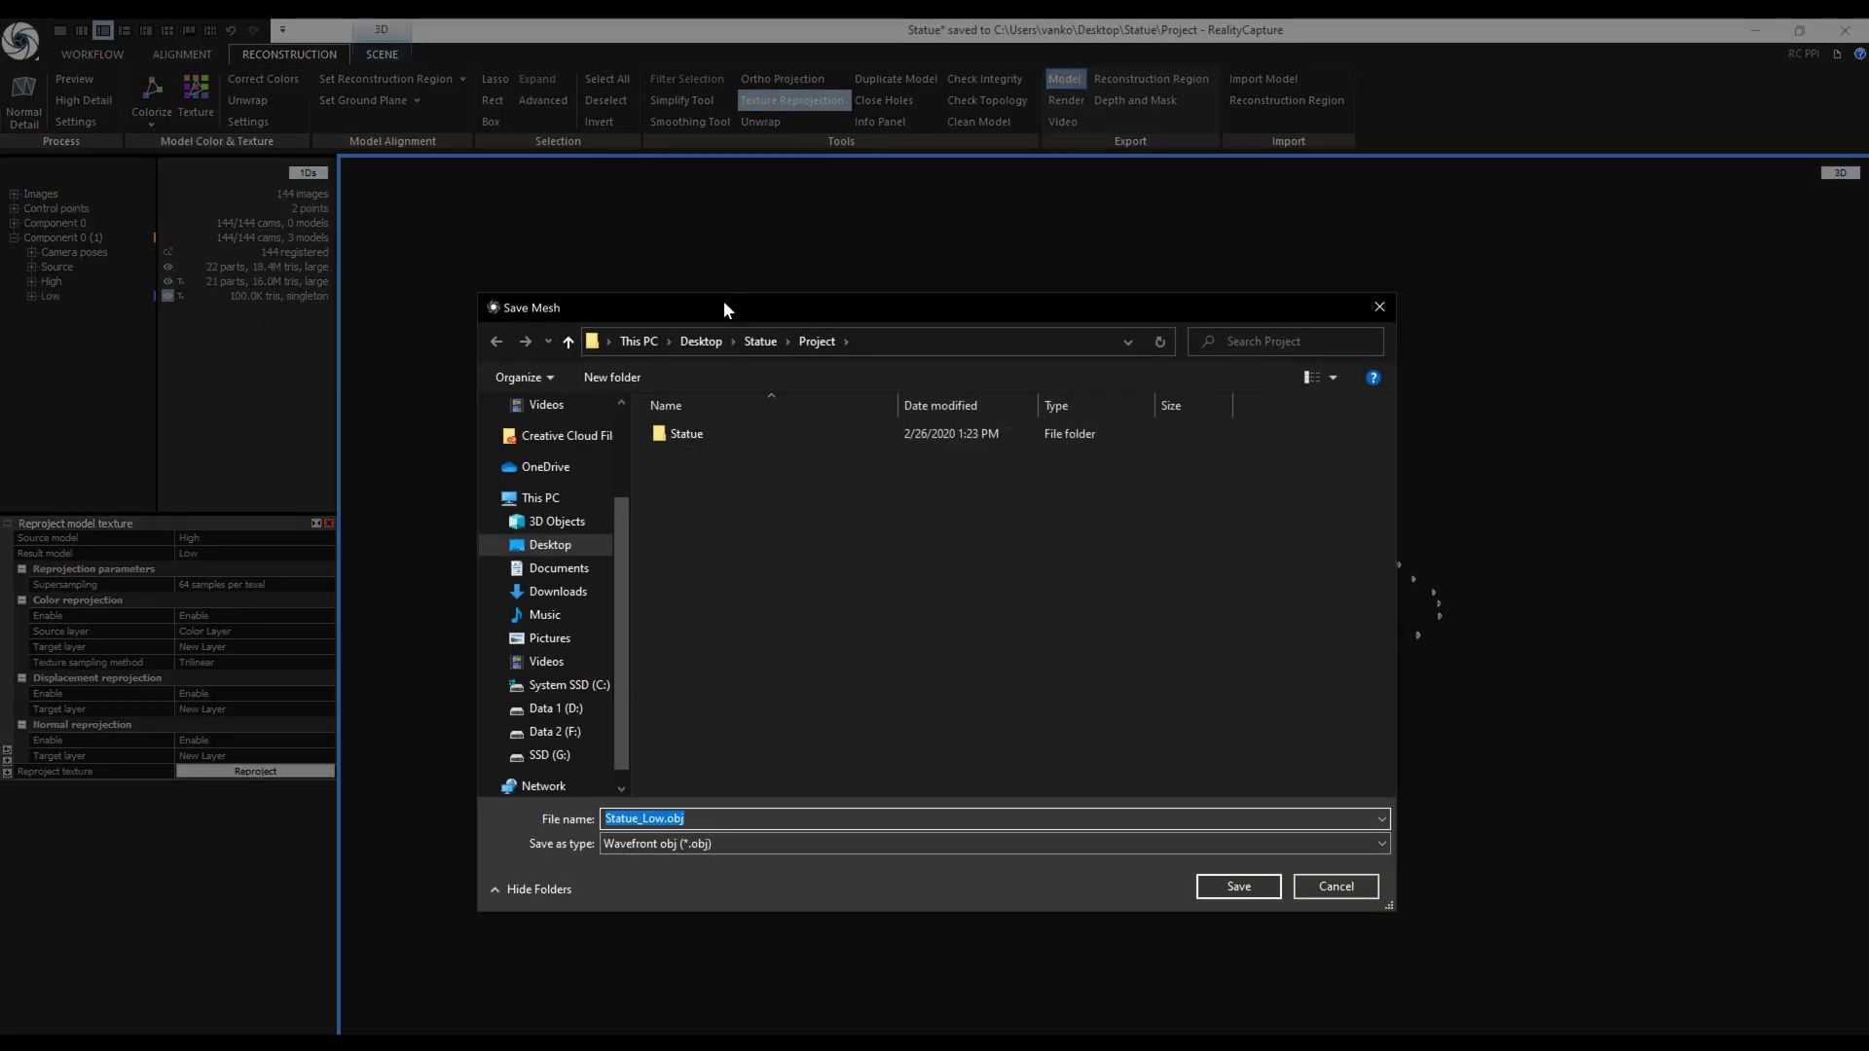
click(569, 341)
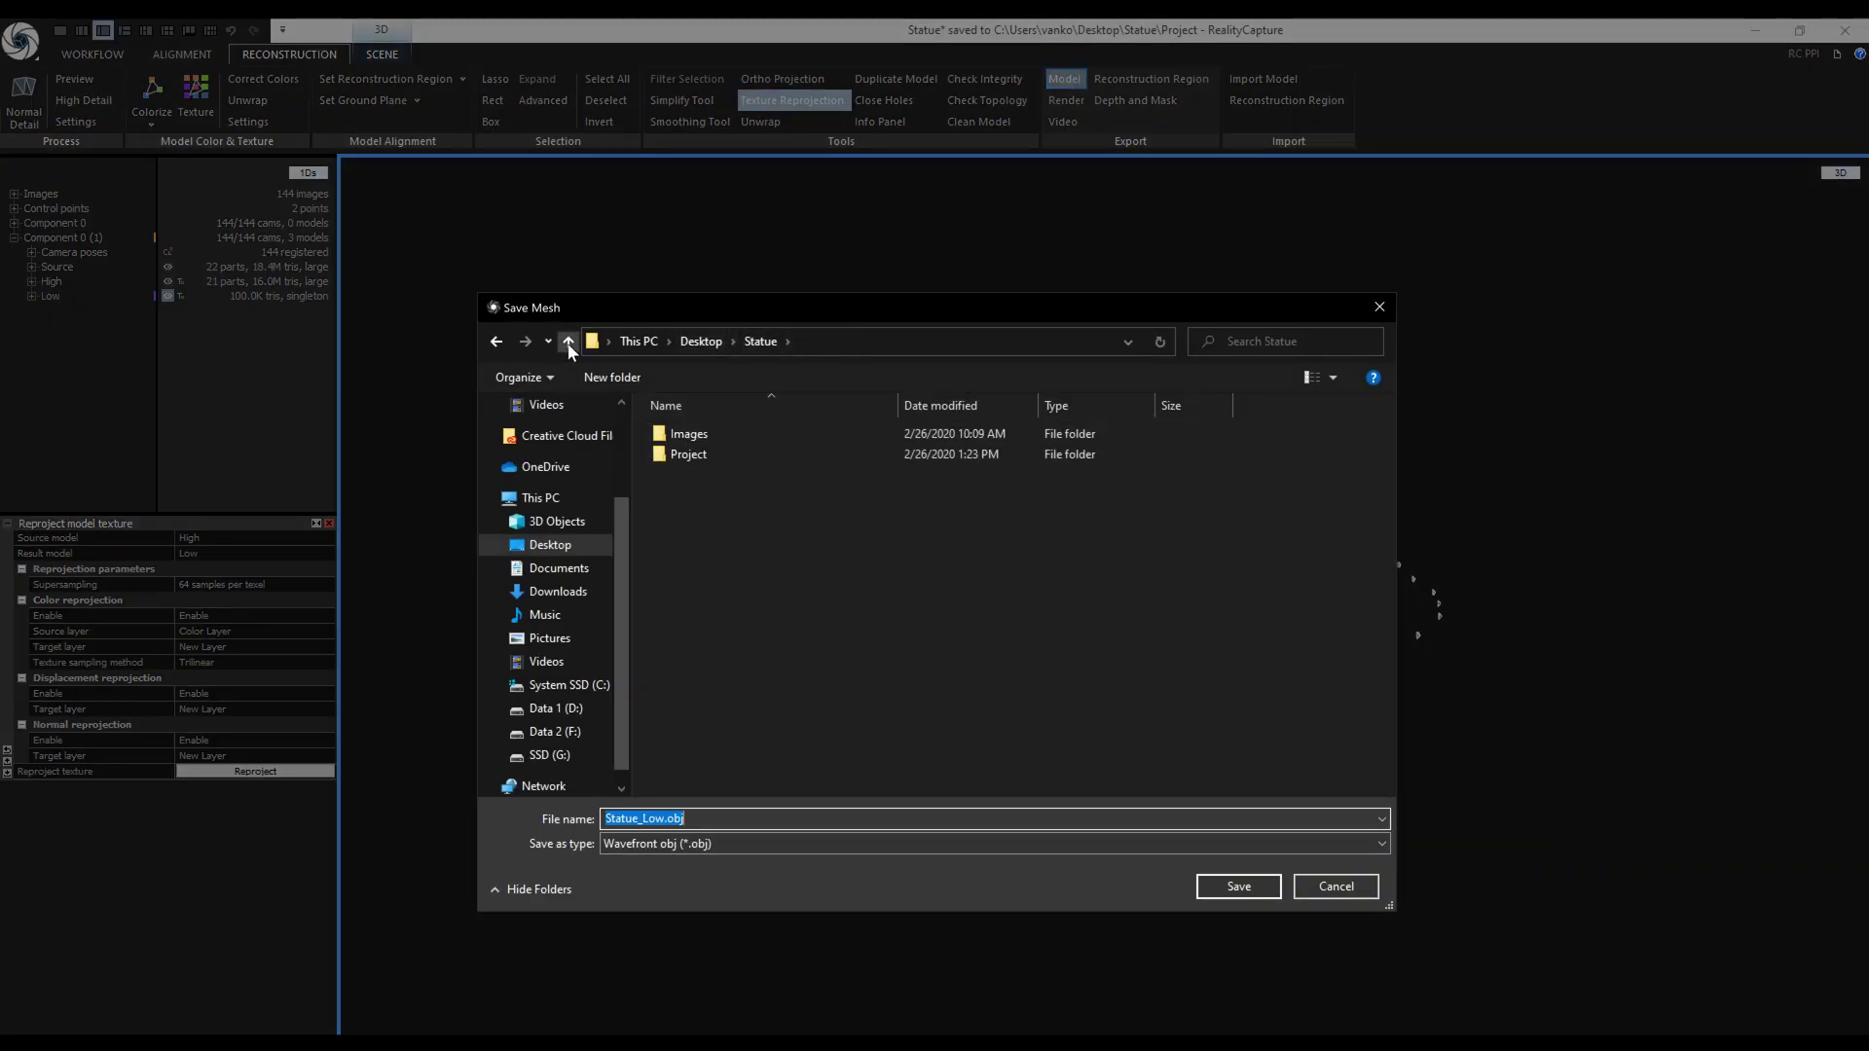
click(613, 378)
text(Export)
key(Return)
key(Return)
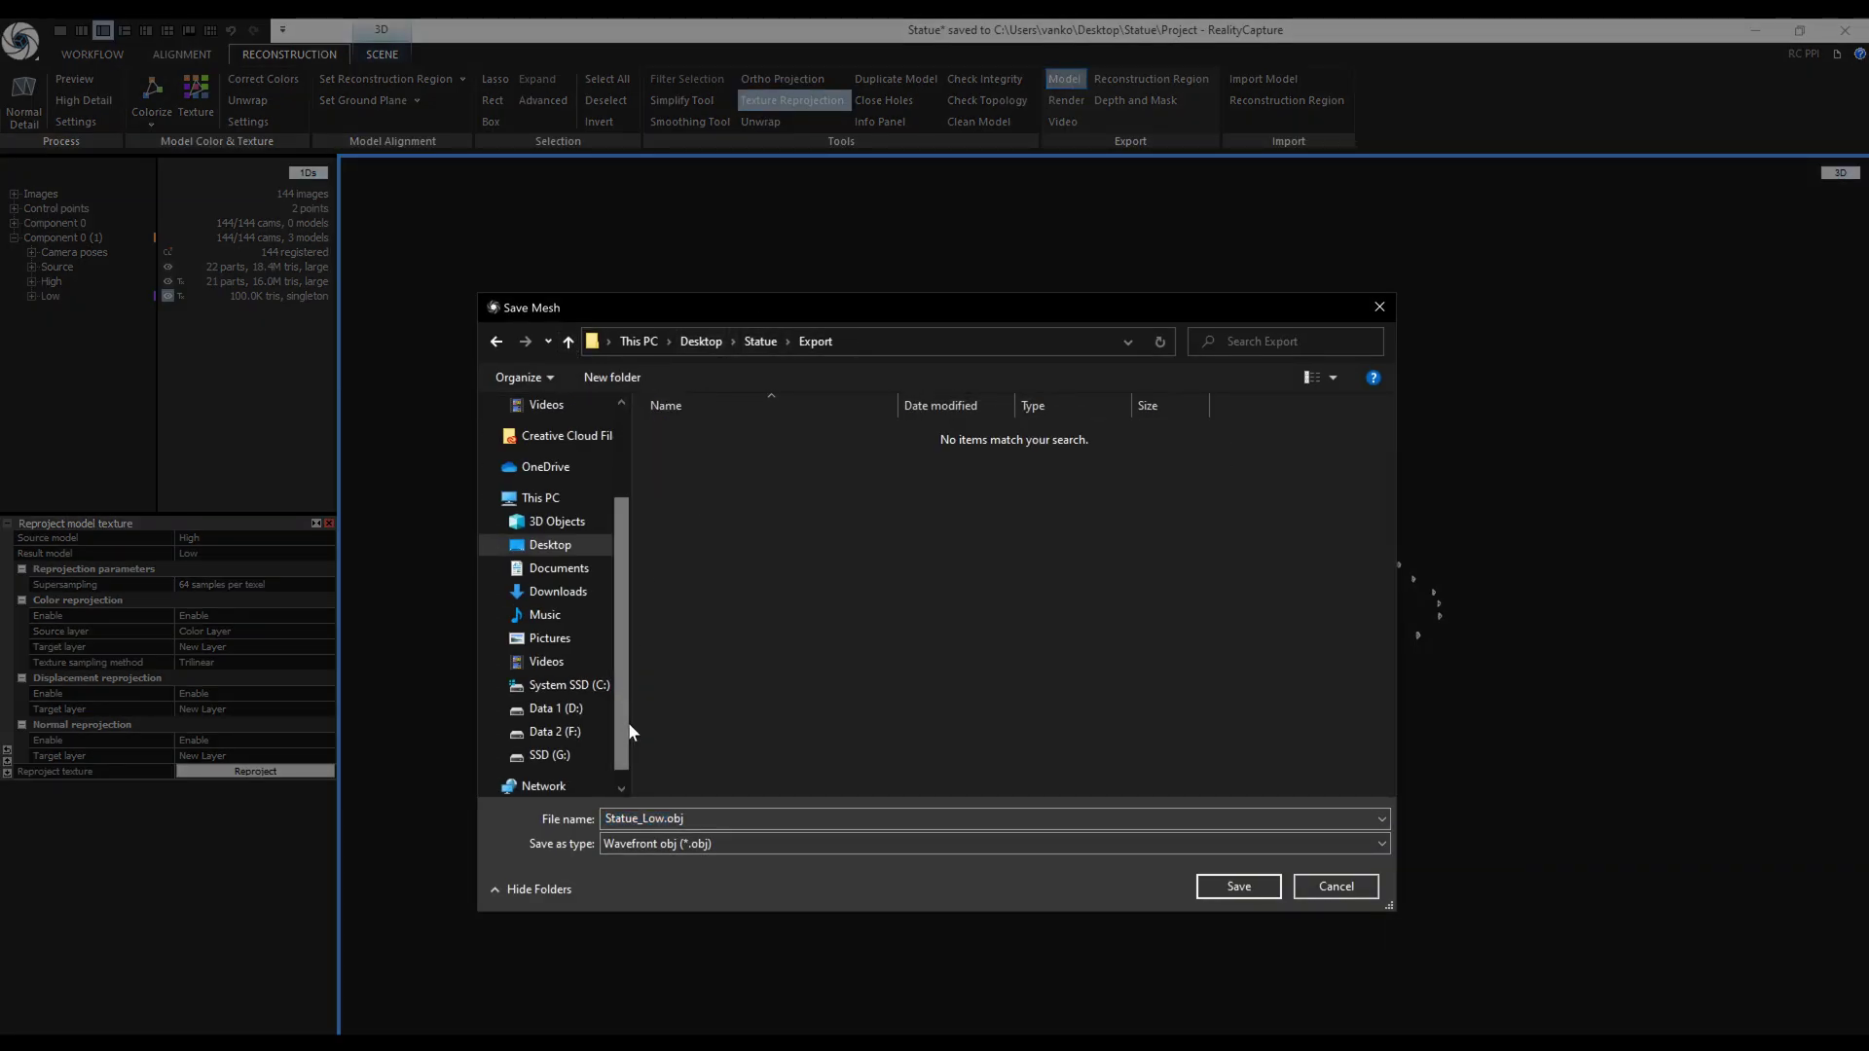
click(891, 843)
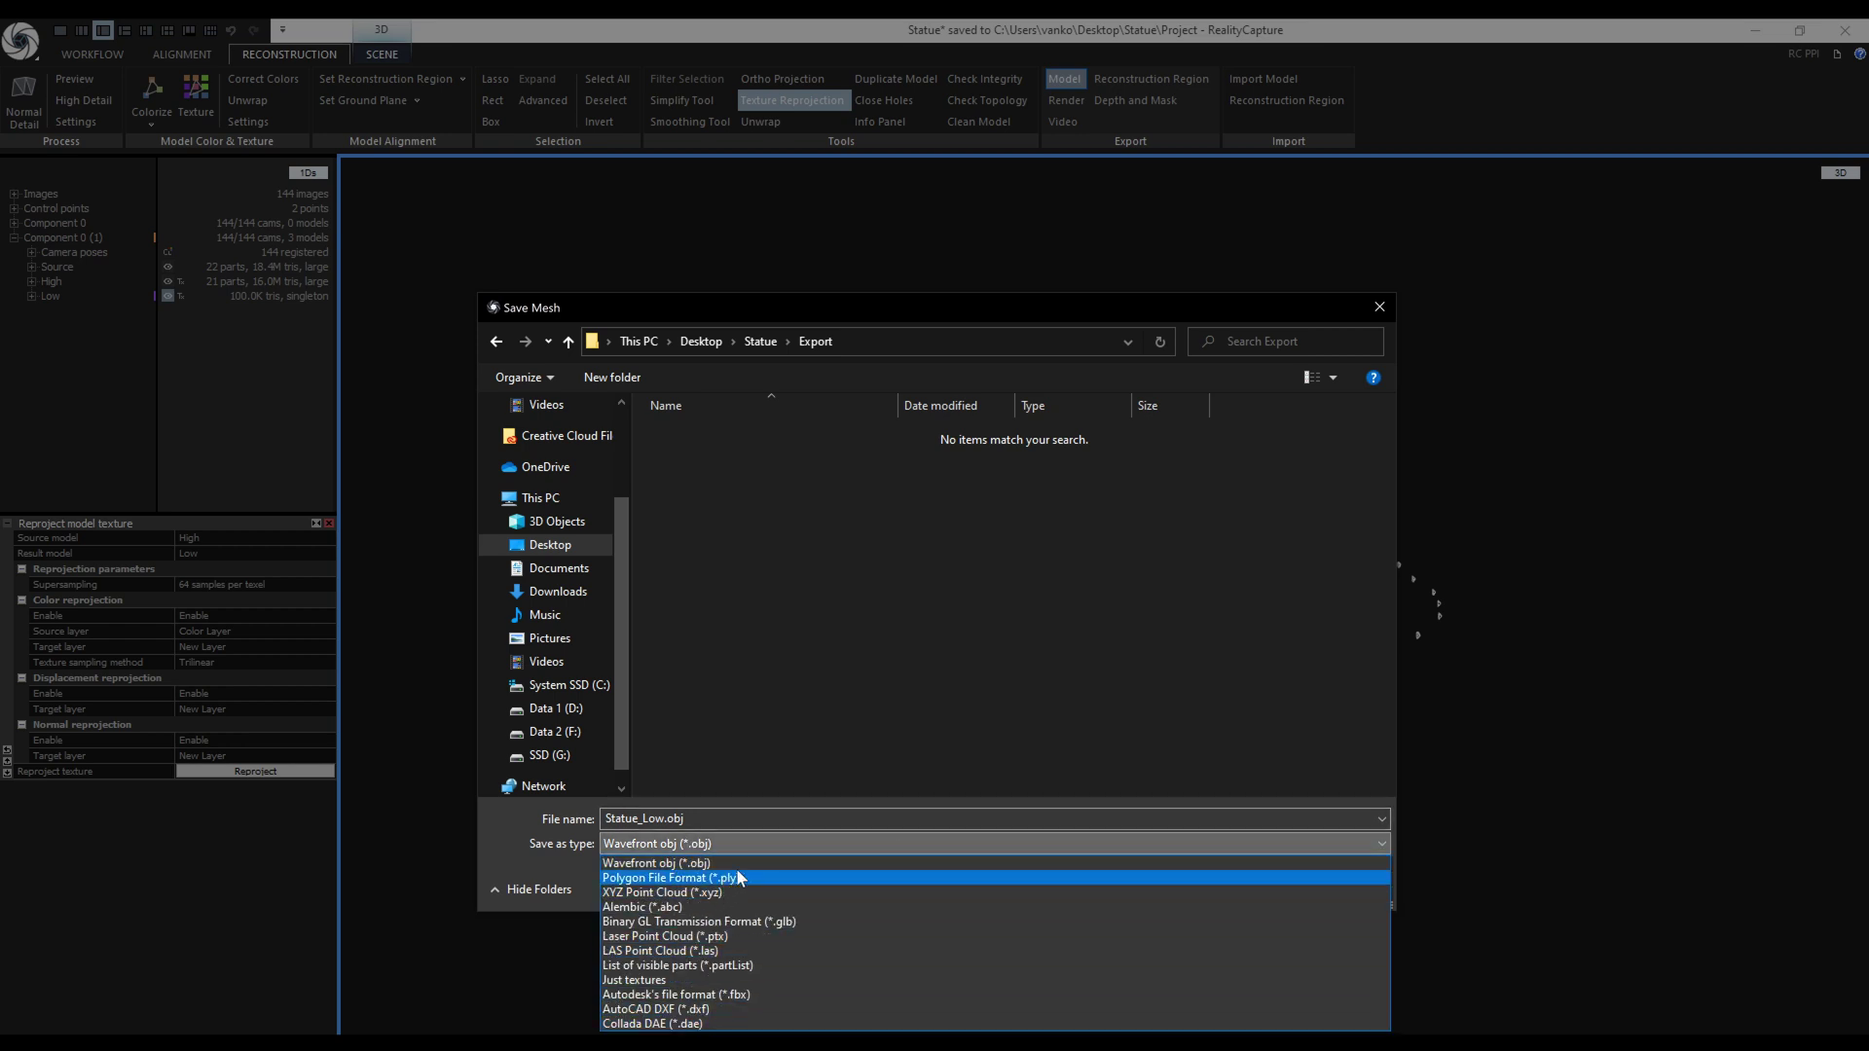
click(768, 862)
click(1246, 888)
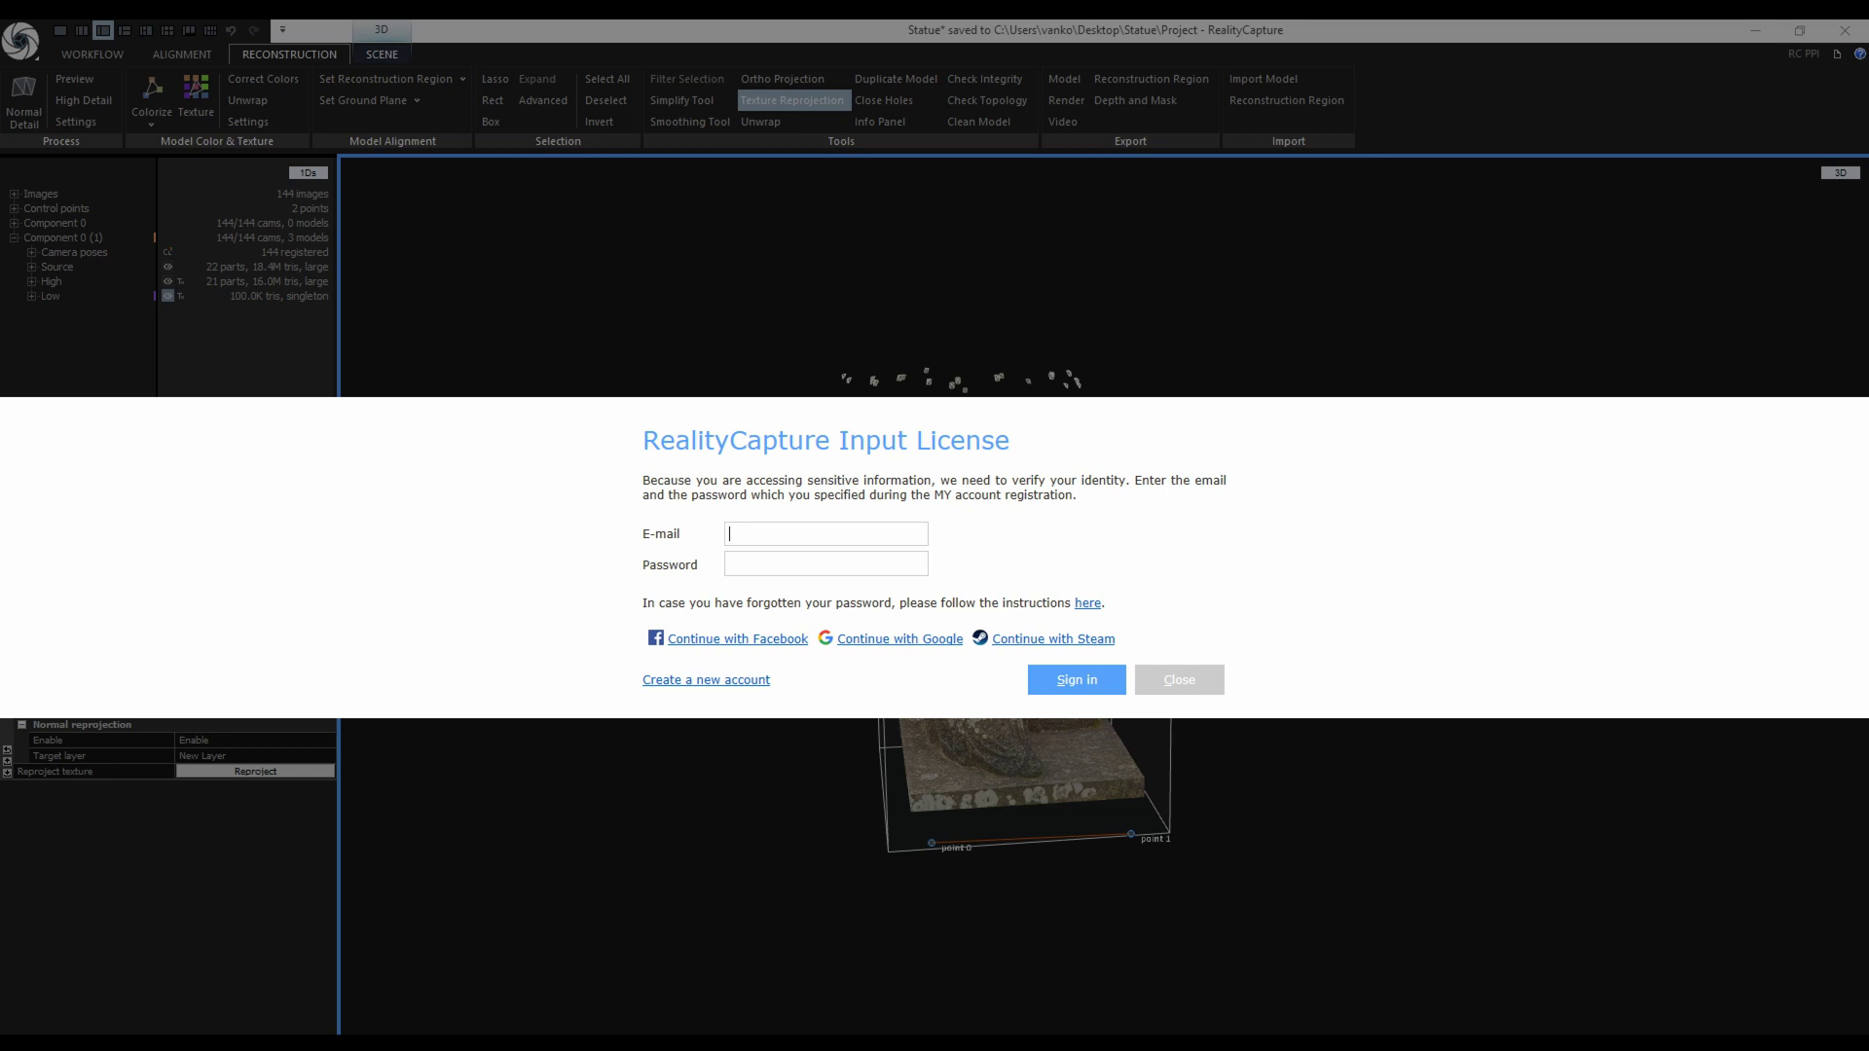
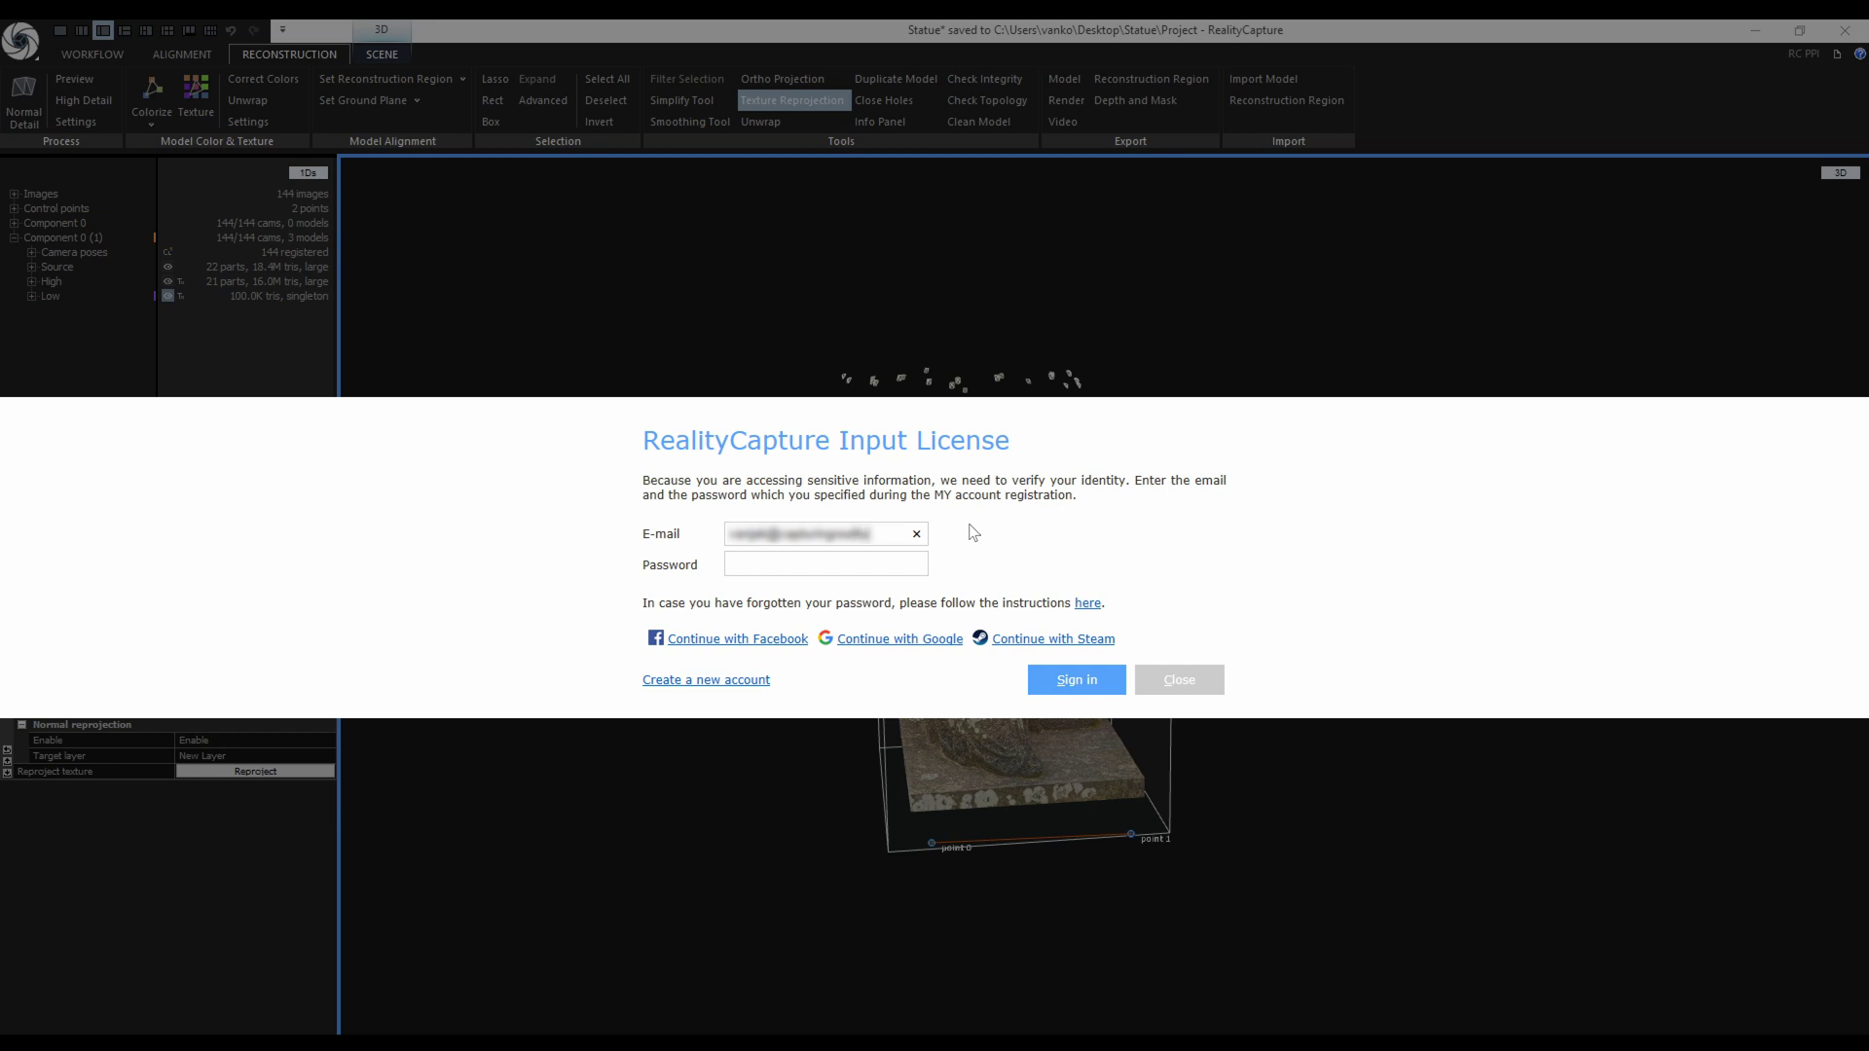
Sign in with the account e-mail and password and confirm buying the 864-credit license.
click(1098, 681)
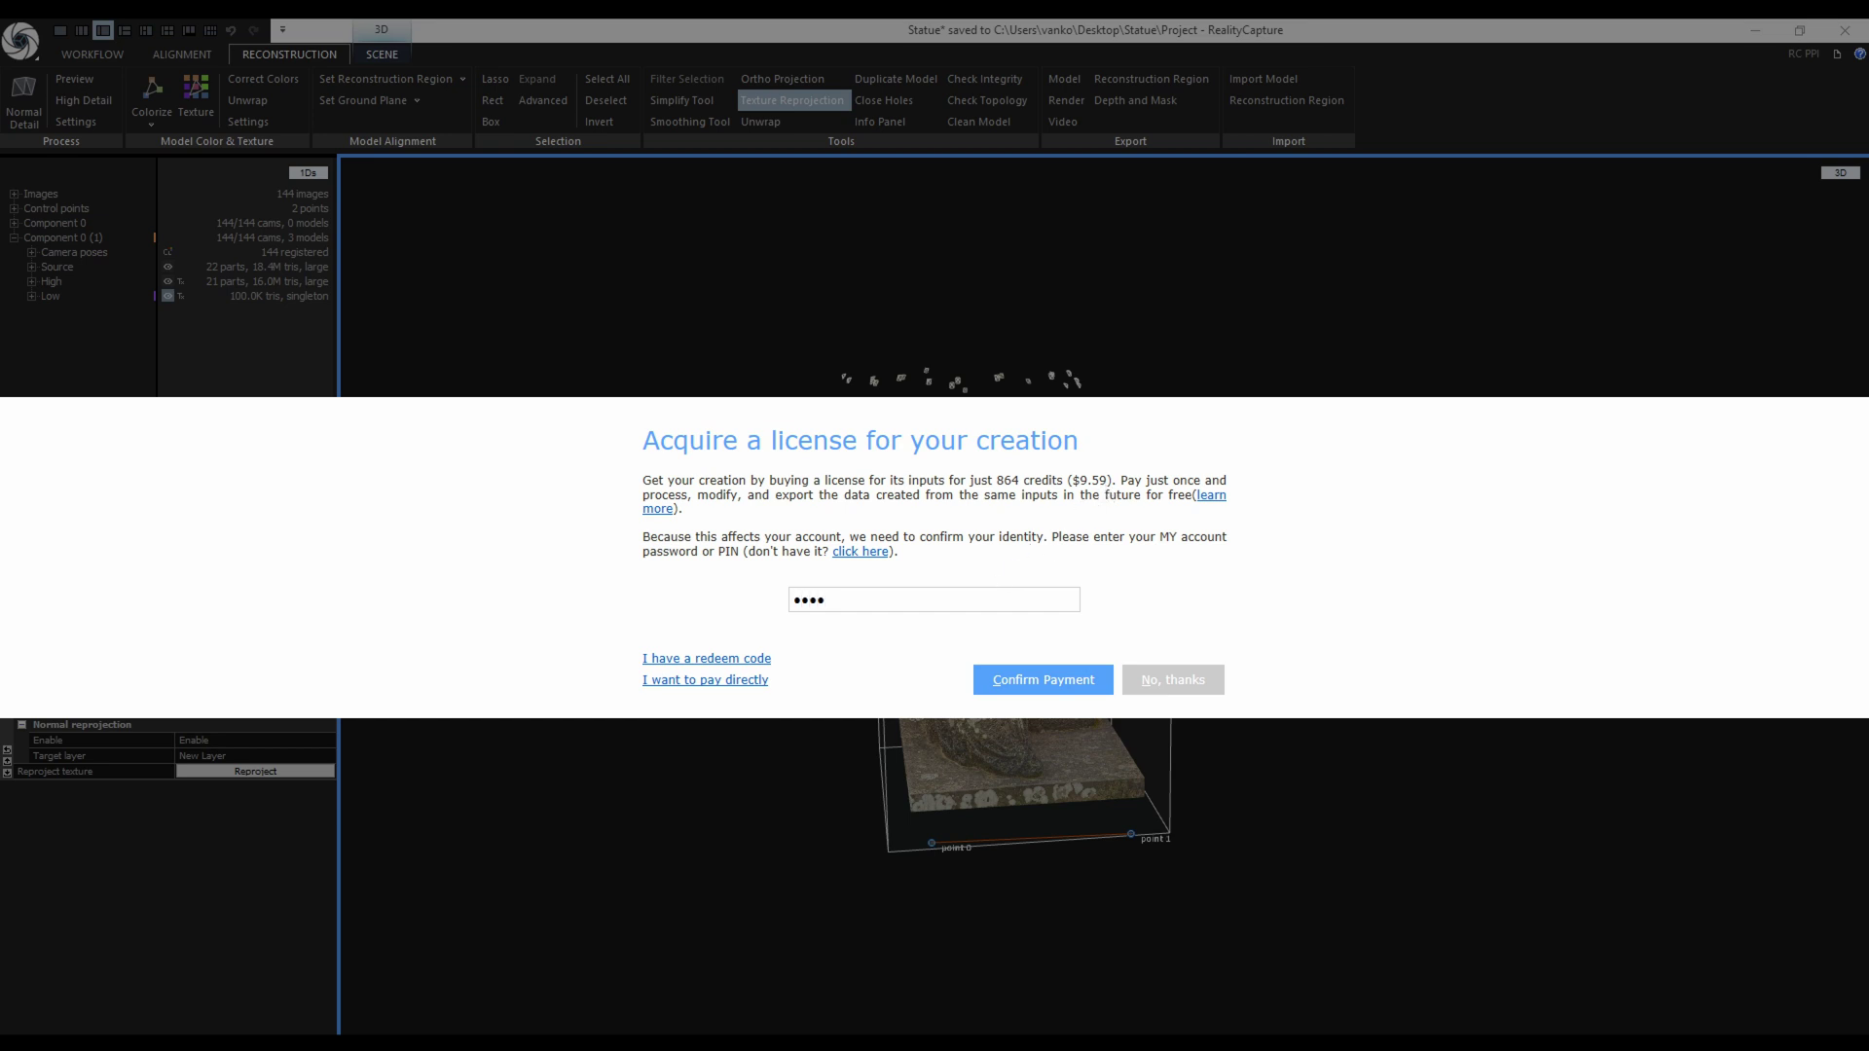
click(1066, 687)
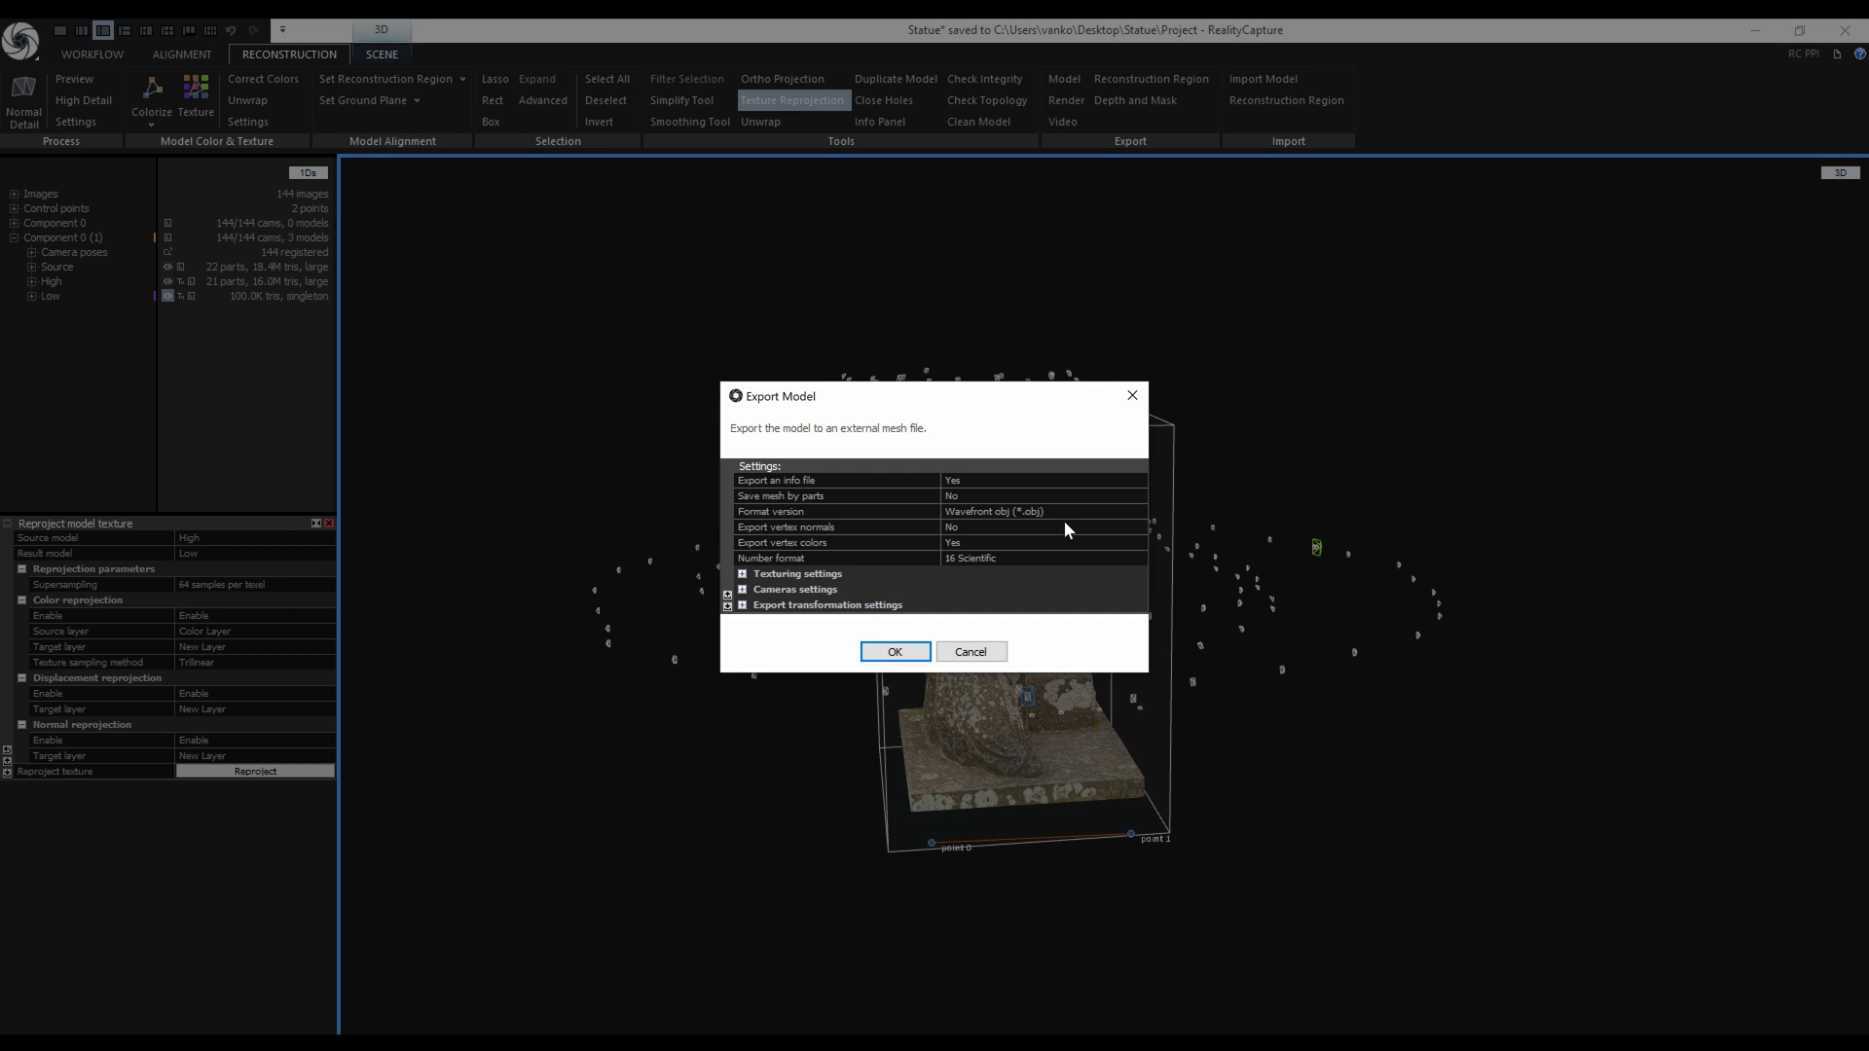
Set Export vertex normals to Yes, Export vertex colors to No, and number format to Double.
click(1141, 527)
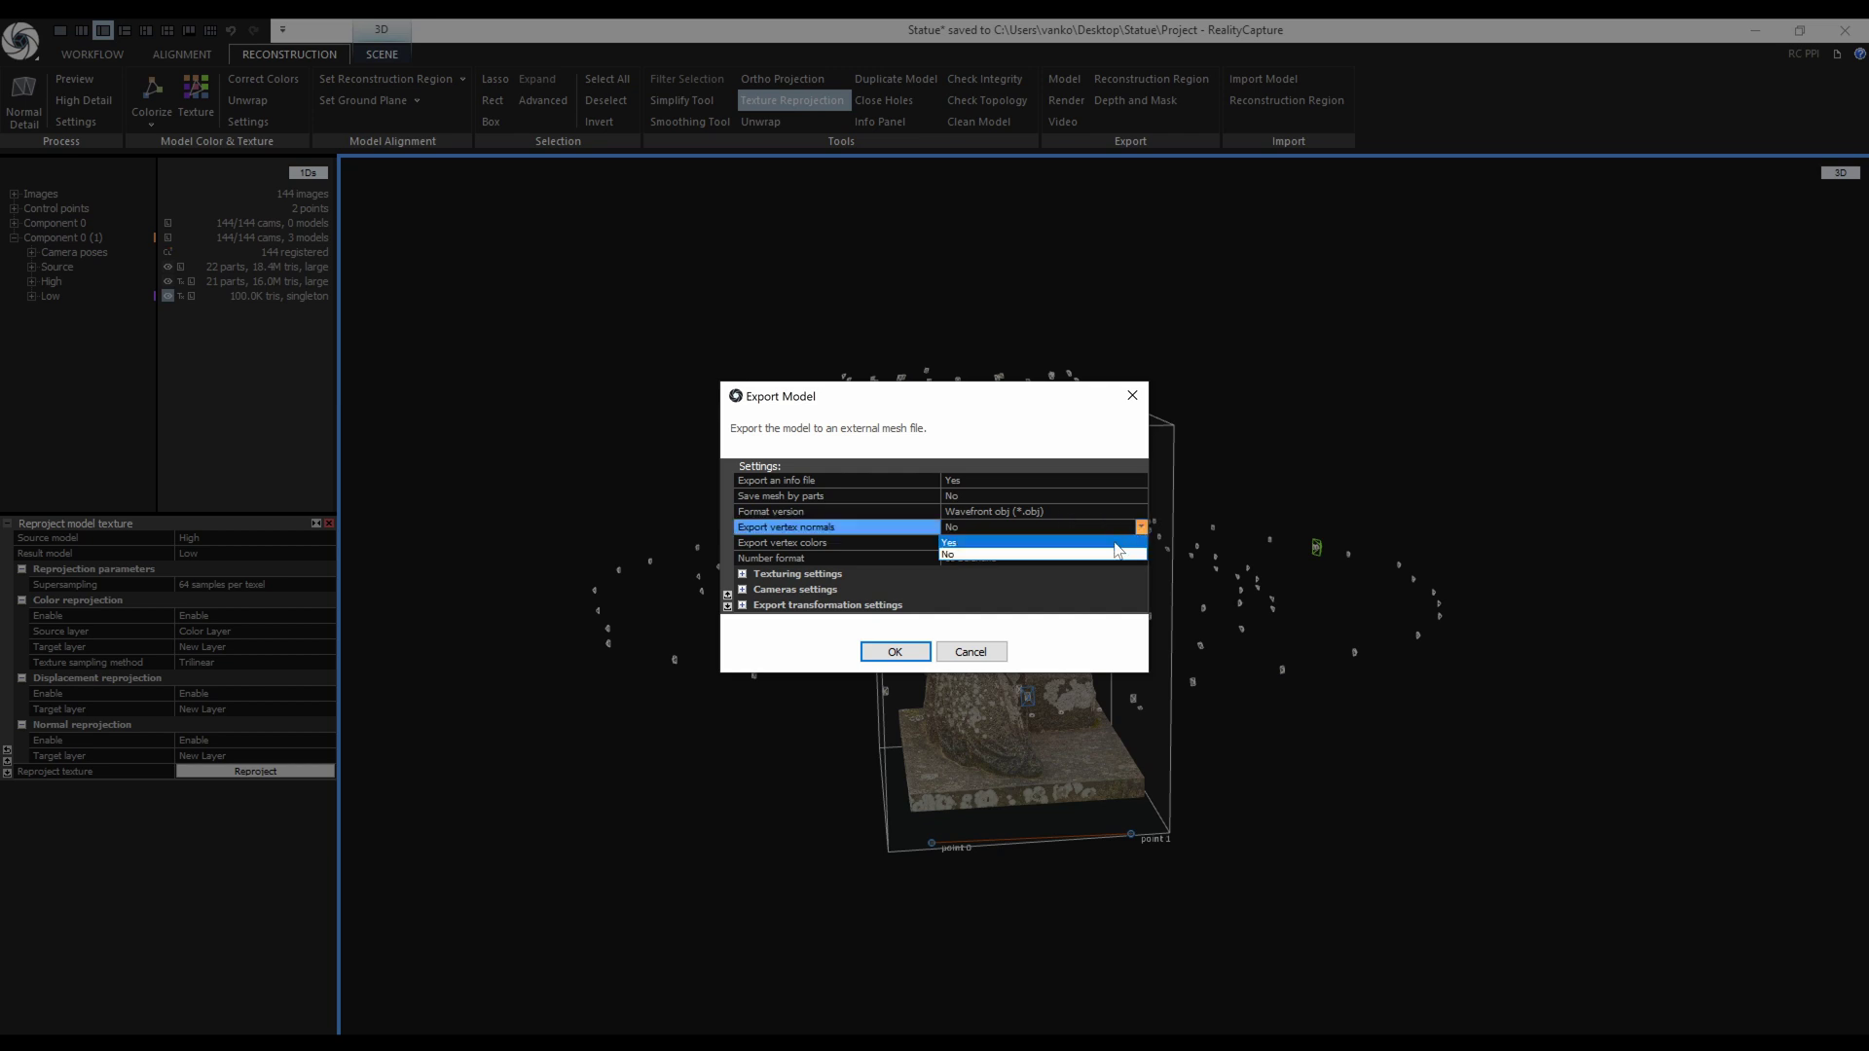
click(1116, 542)
click(1141, 542)
click(1121, 571)
click(1139, 558)
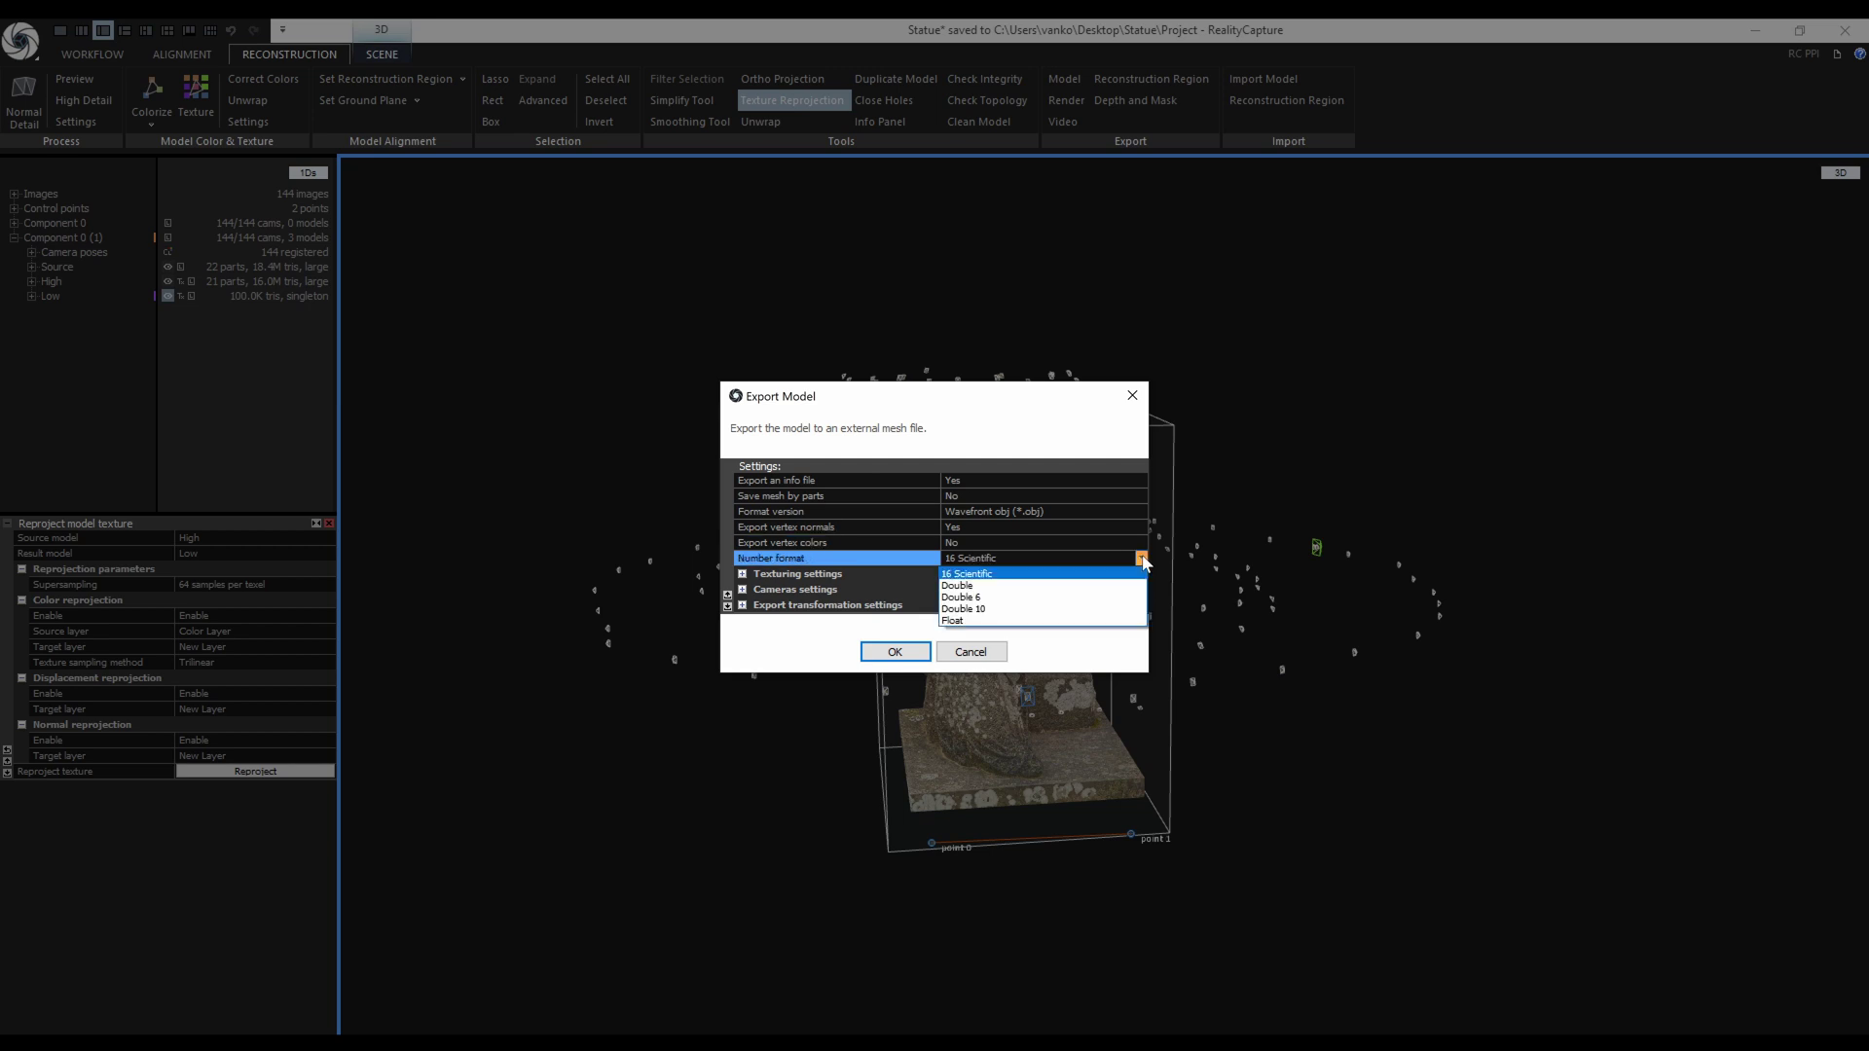
click(1118, 585)
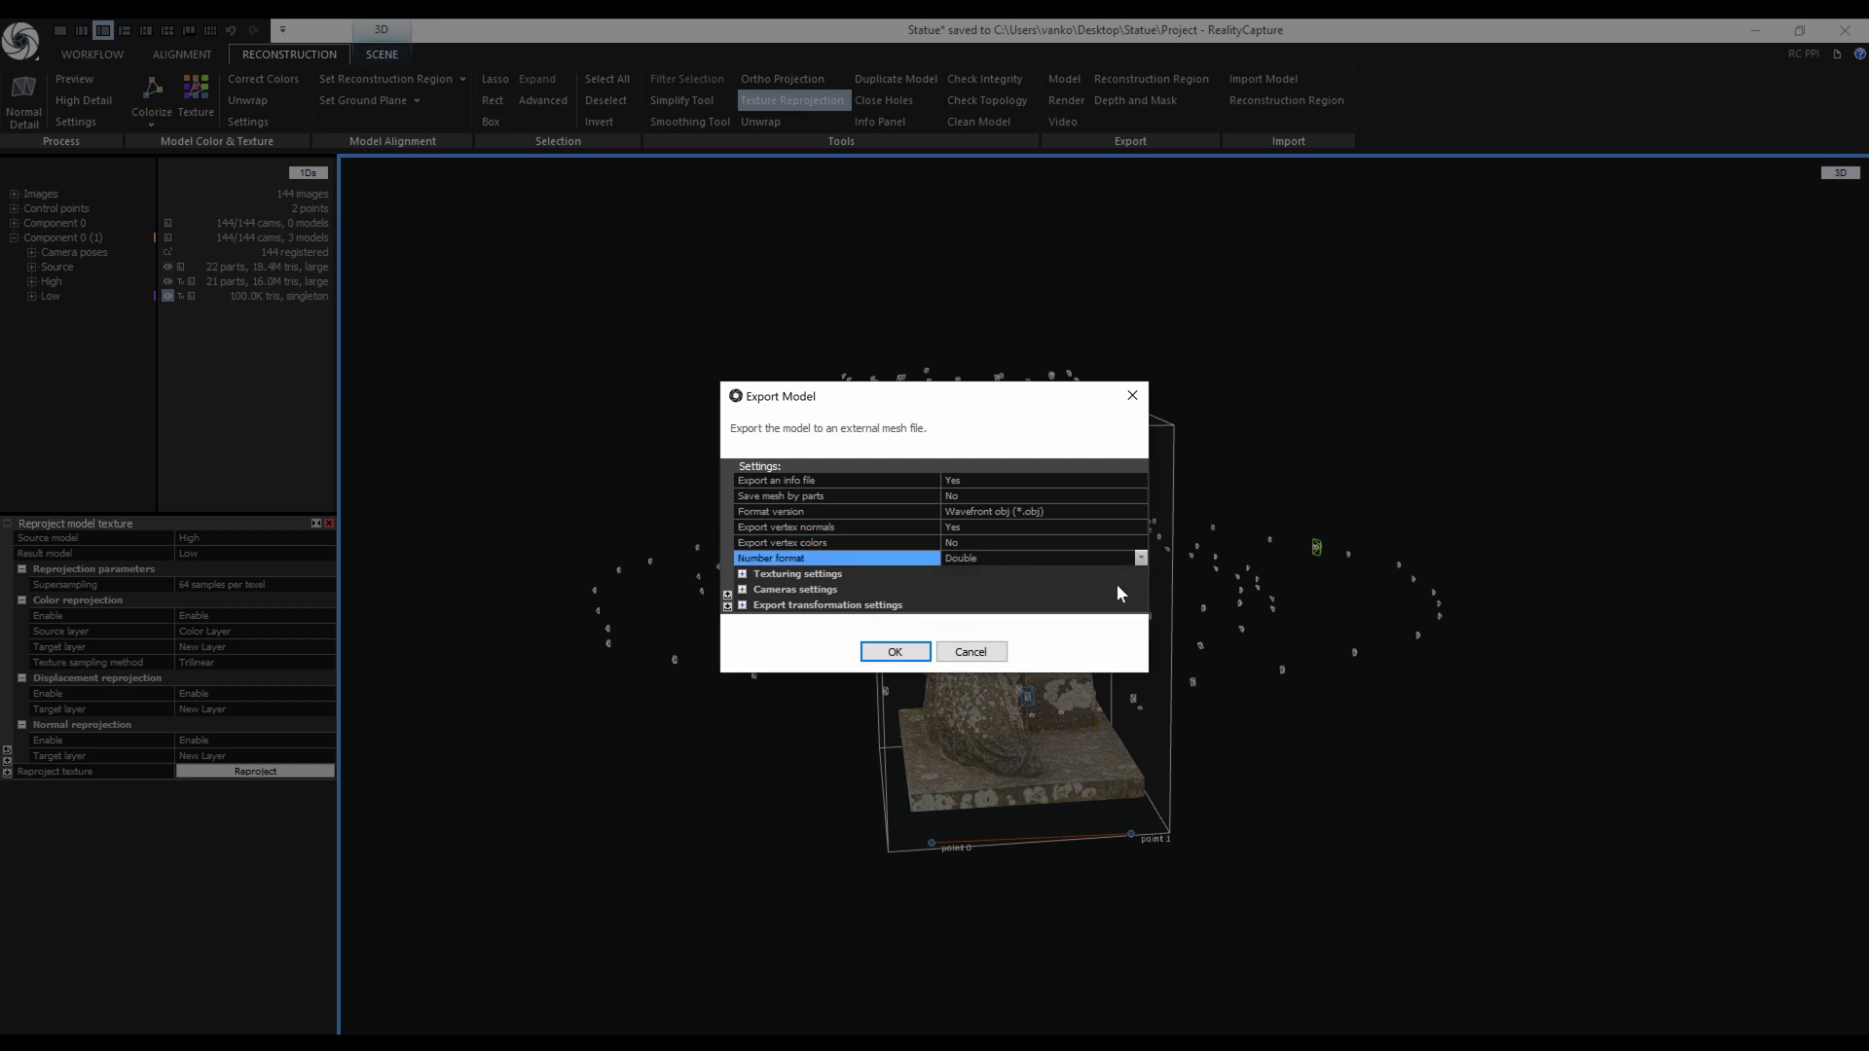
Enlarge the Export Model window and expand its Texturing and Cameras settings.
drag(943, 391, 952, 306)
drag(955, 591, 959, 716)
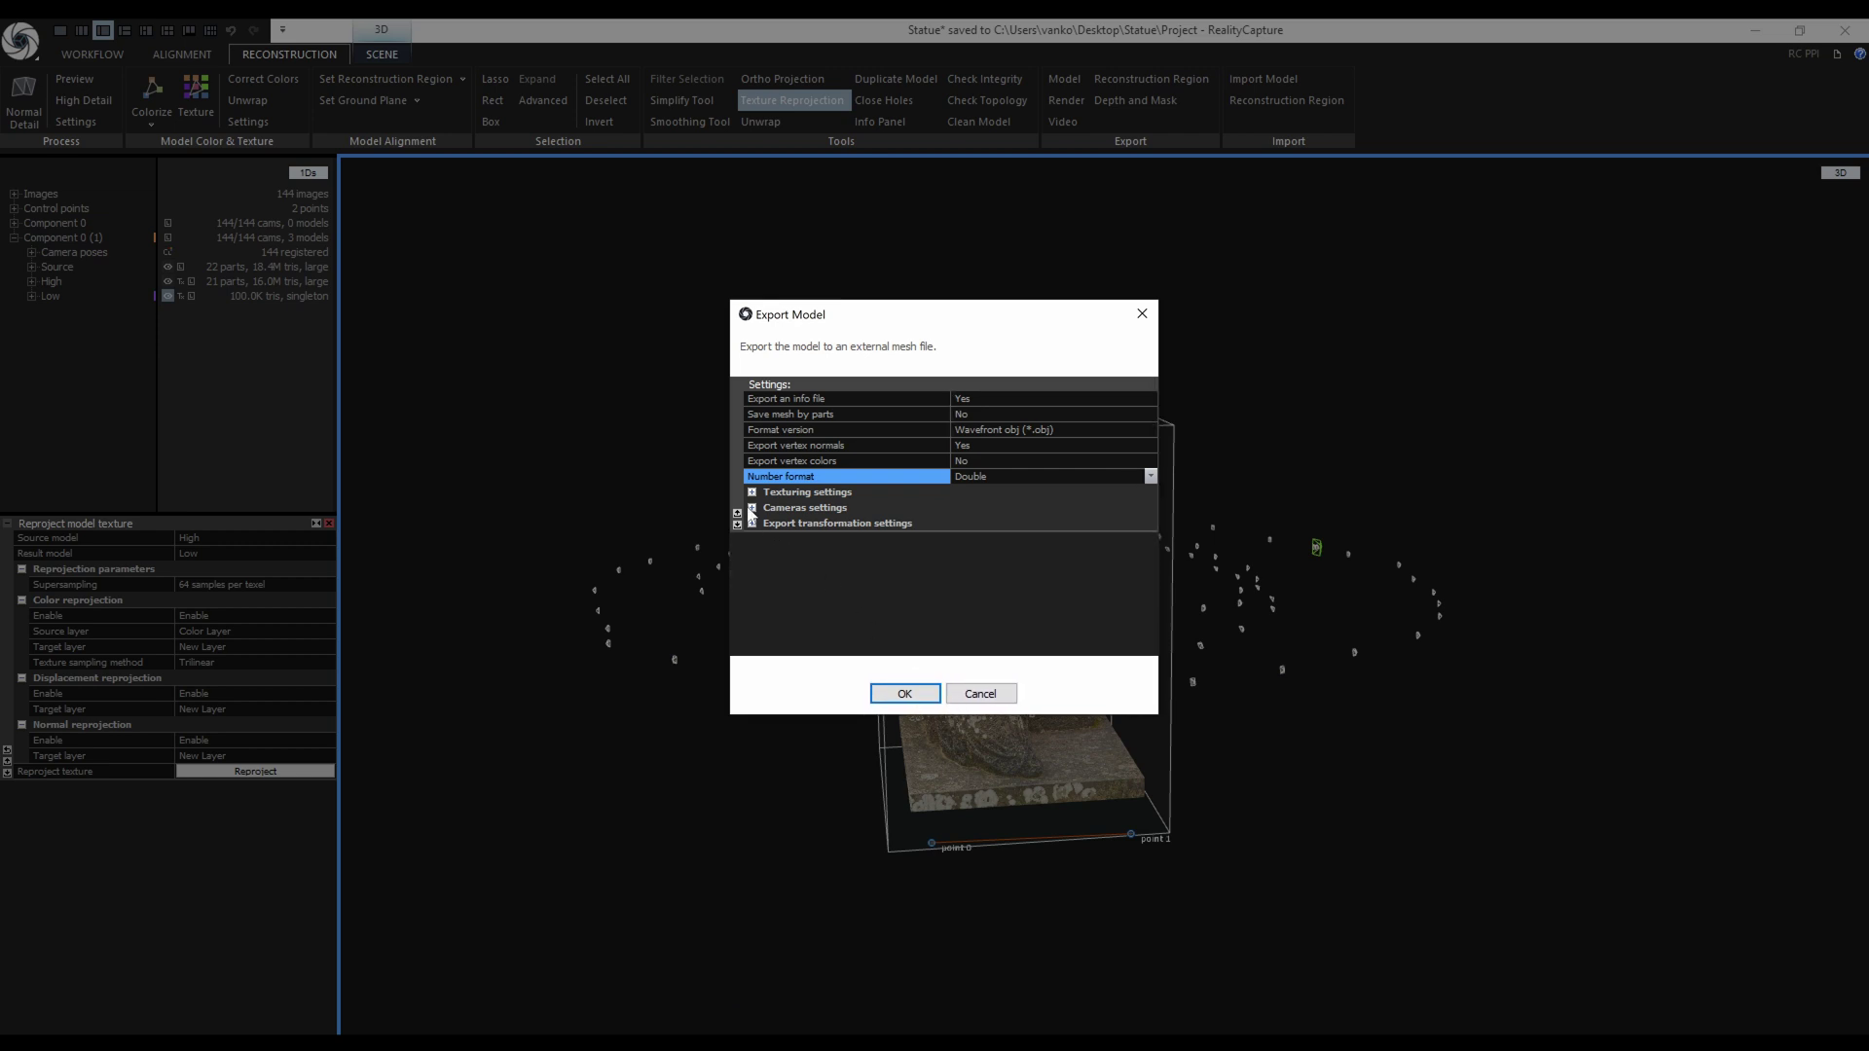
click(752, 492)
drag(1152, 526, 1149, 553)
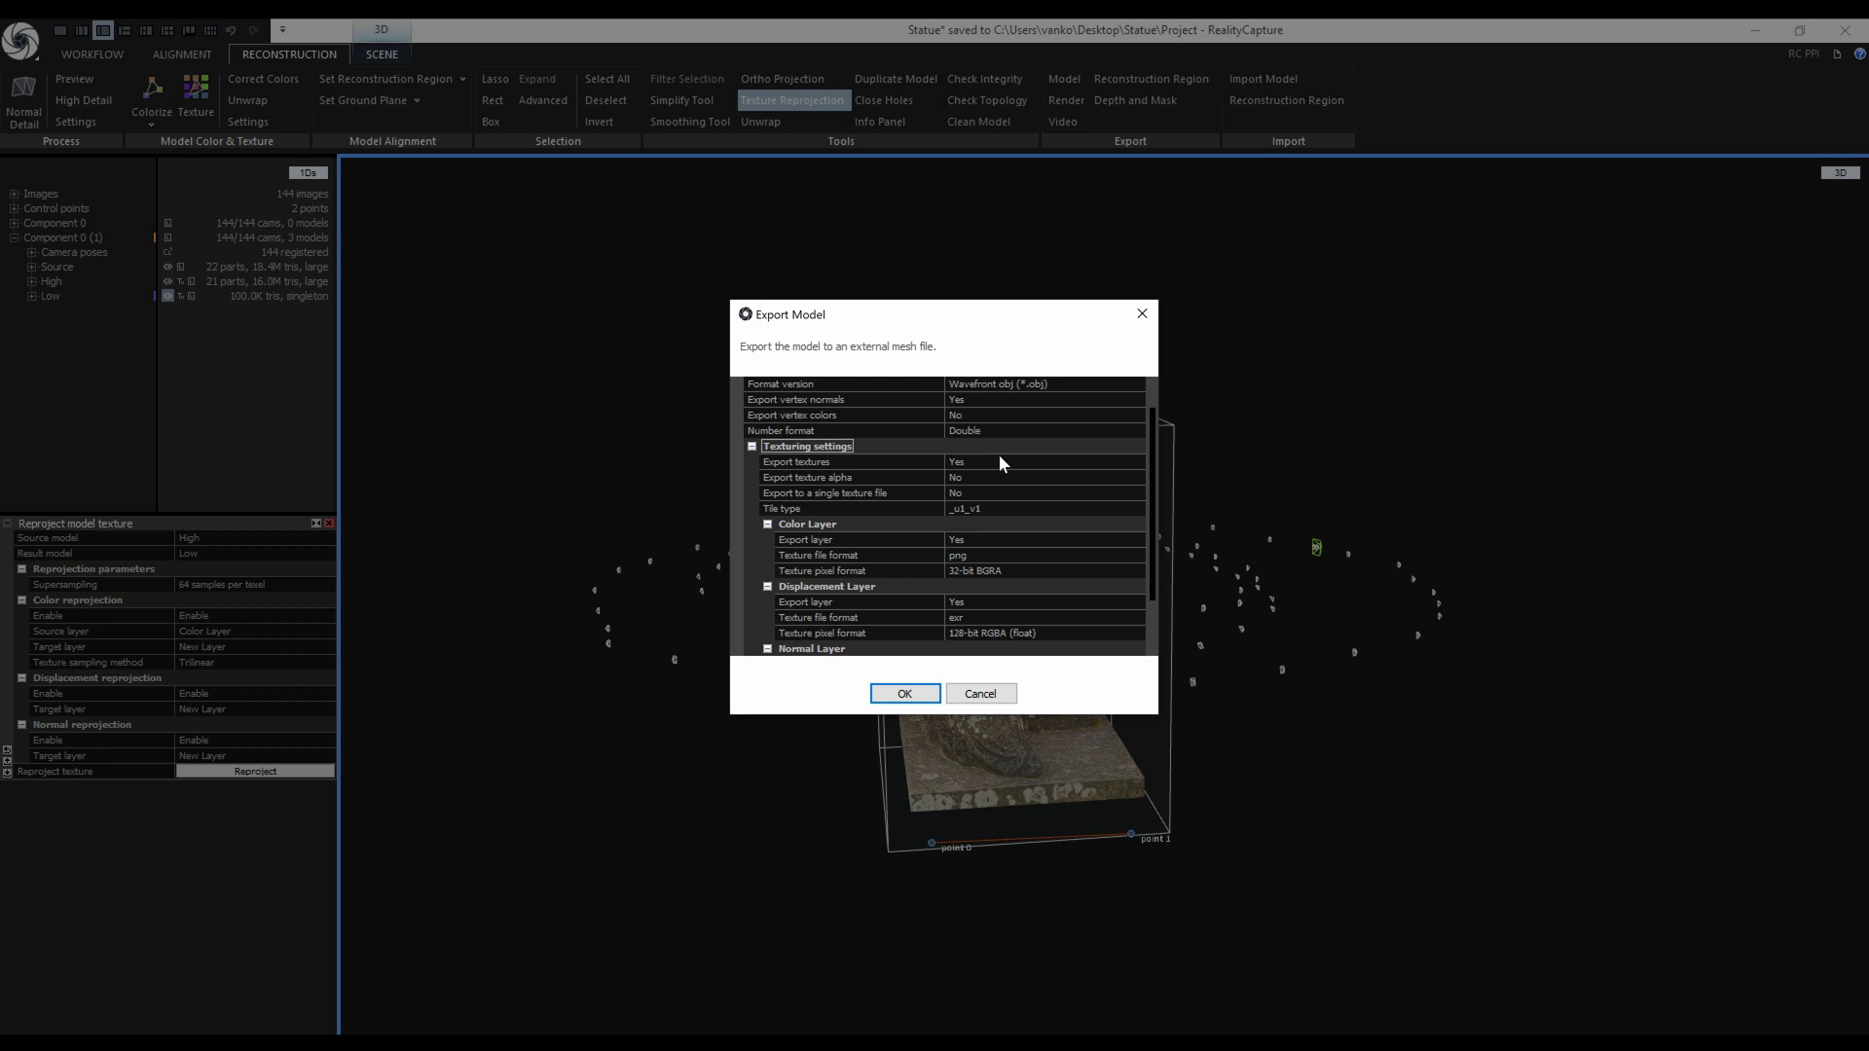
drag(1151, 529, 1142, 590)
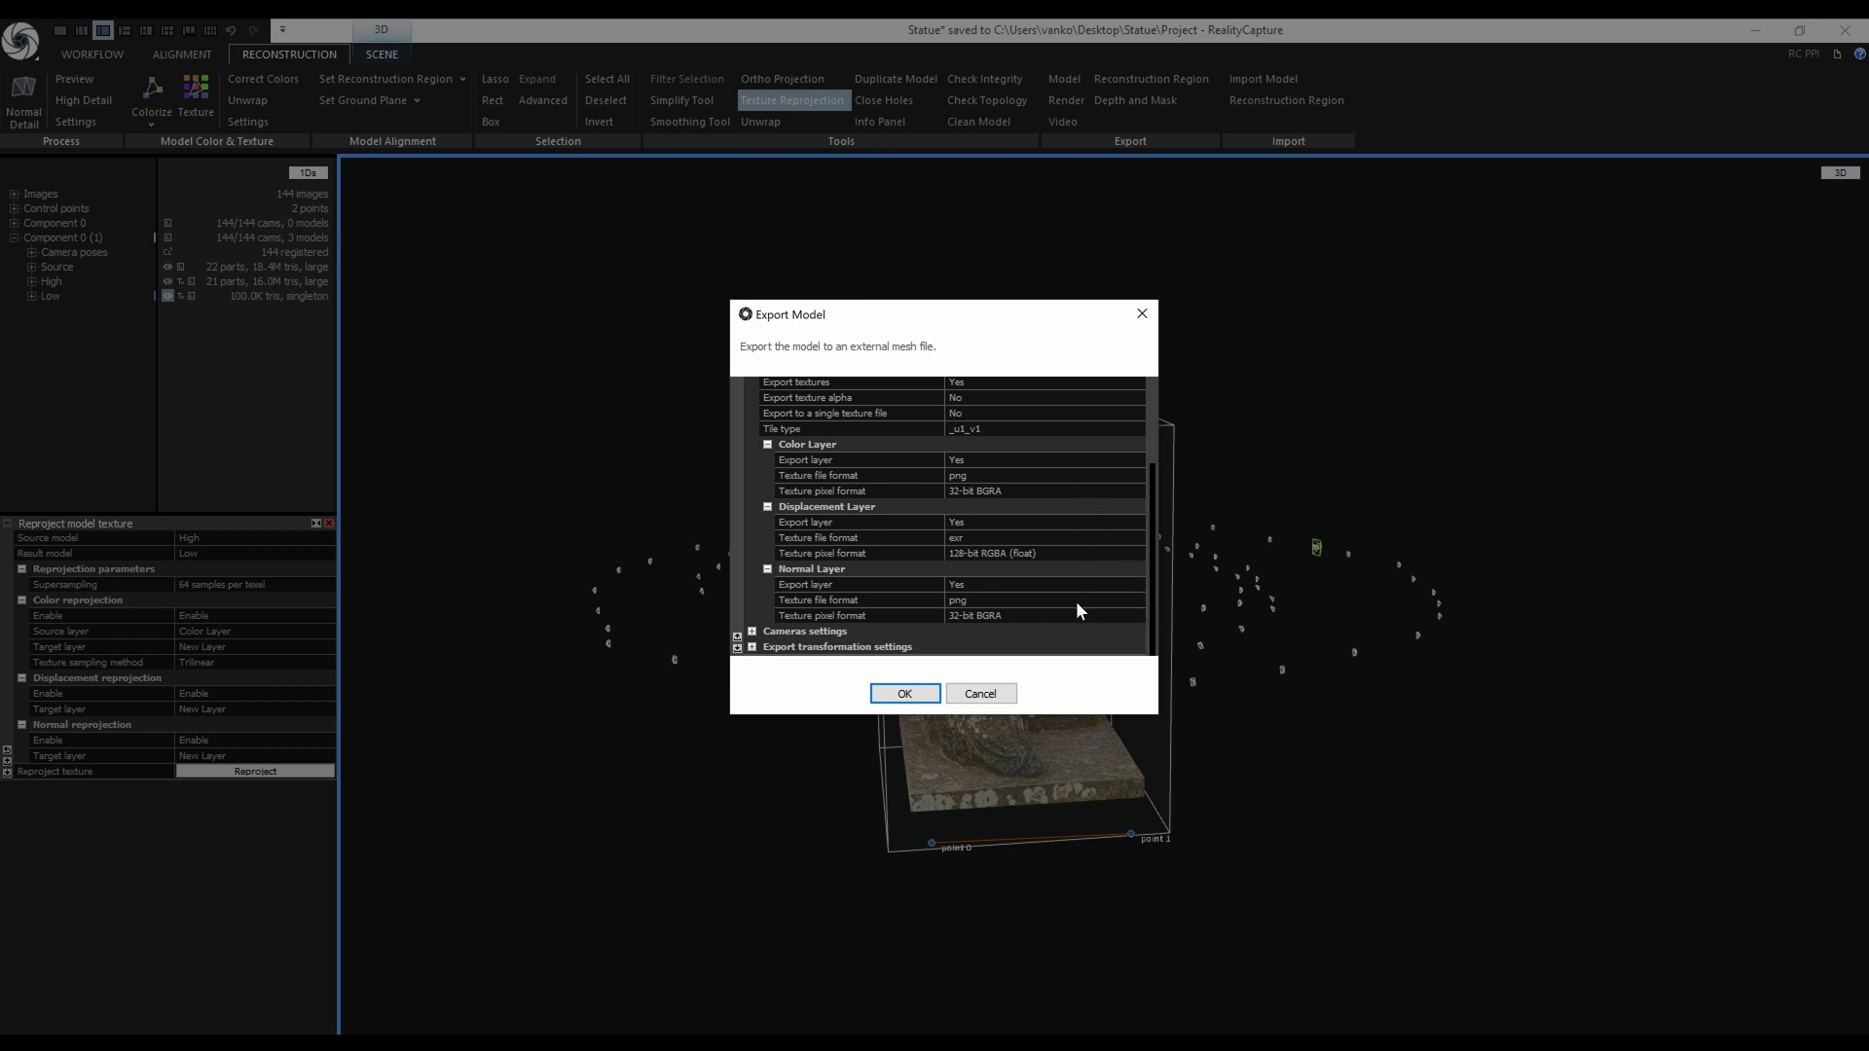
click(752, 632)
drag(1150, 545, 1153, 575)
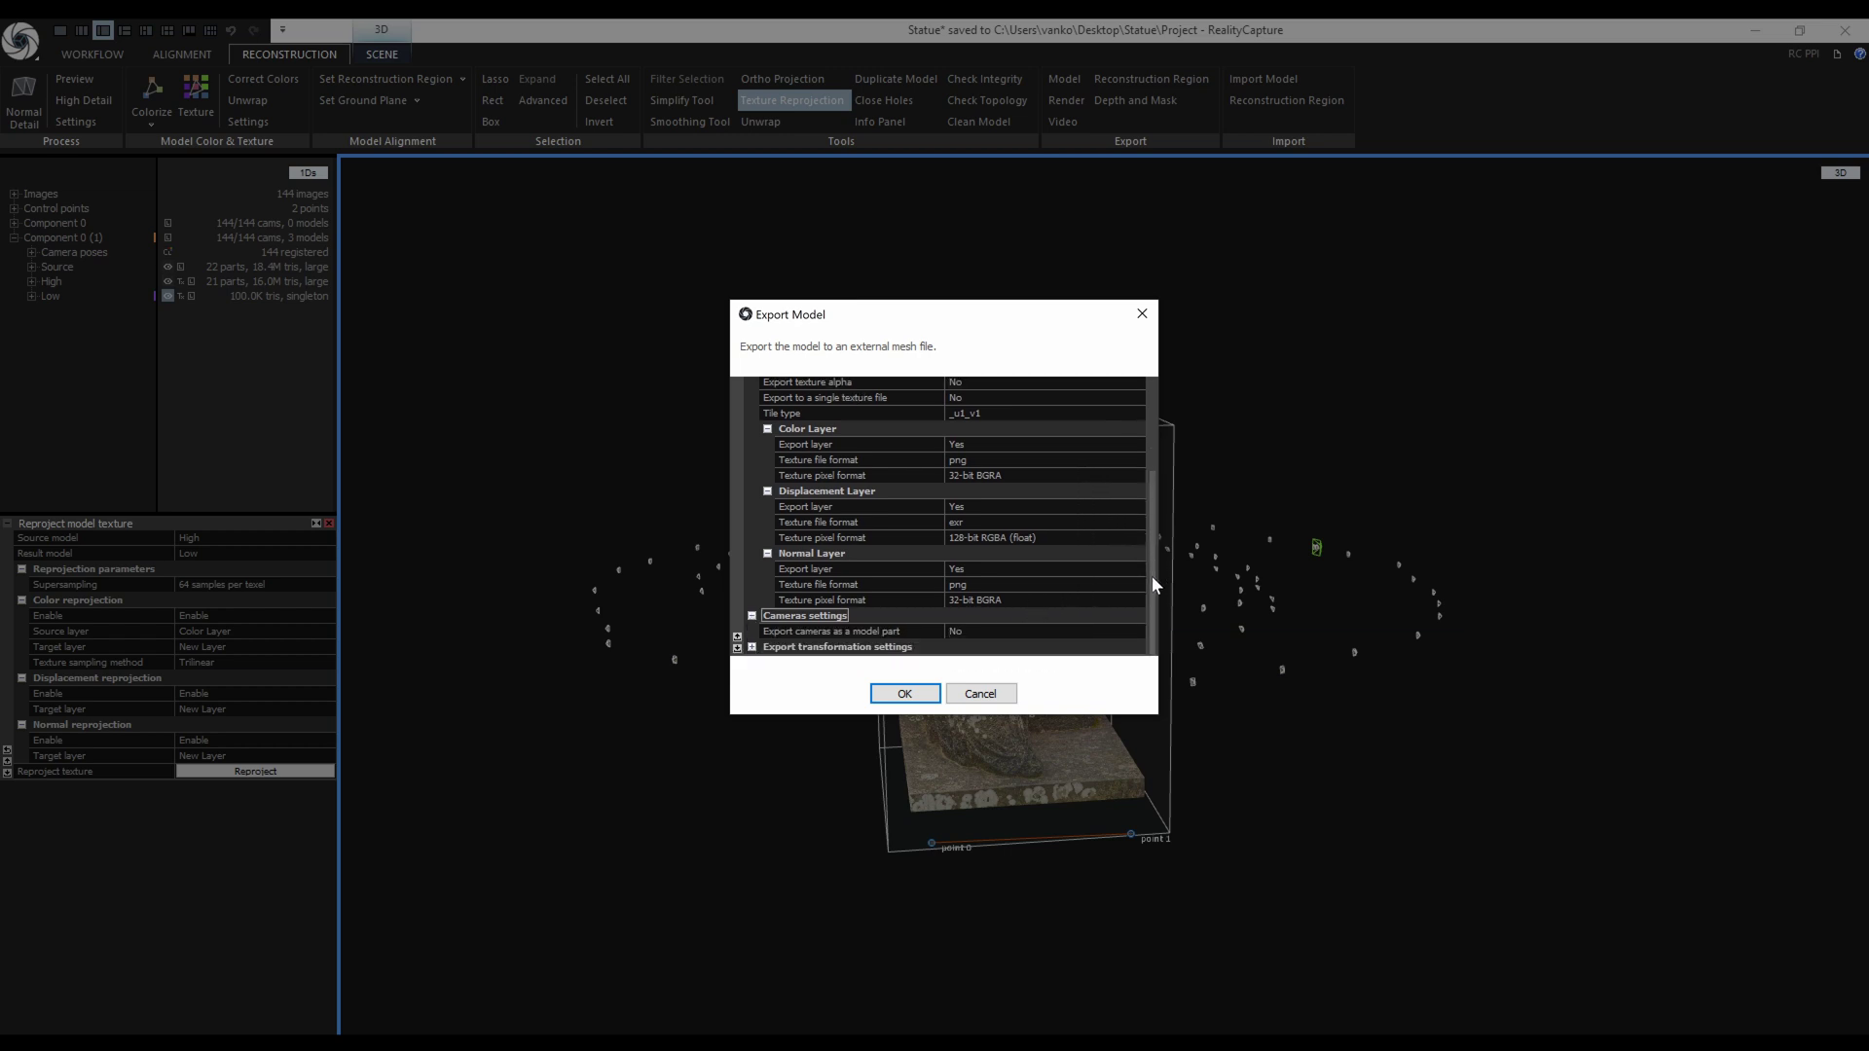
Collapse Cameras and expand the Export transformation, scene transformation and normal transformation settings.
click(753, 615)
click(752, 631)
drag(1153, 541, 1151, 599)
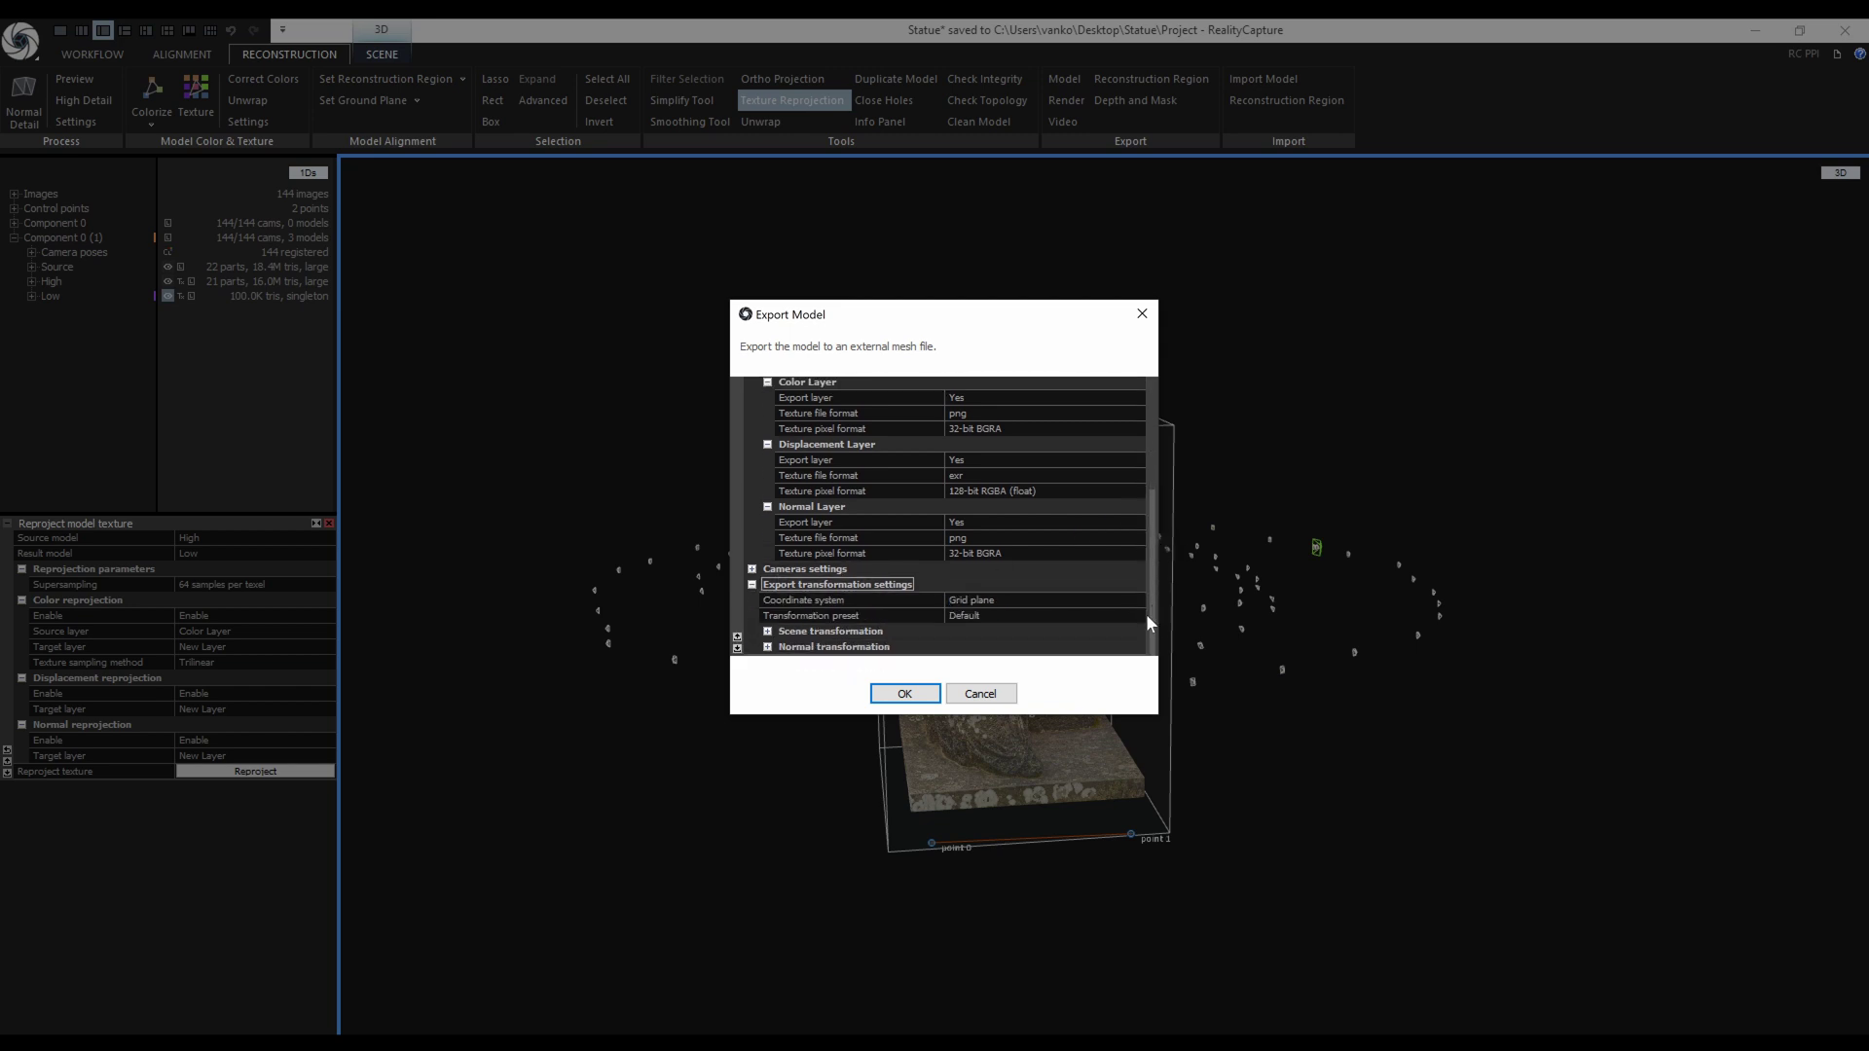
click(768, 632)
drag(1153, 581, 1149, 631)
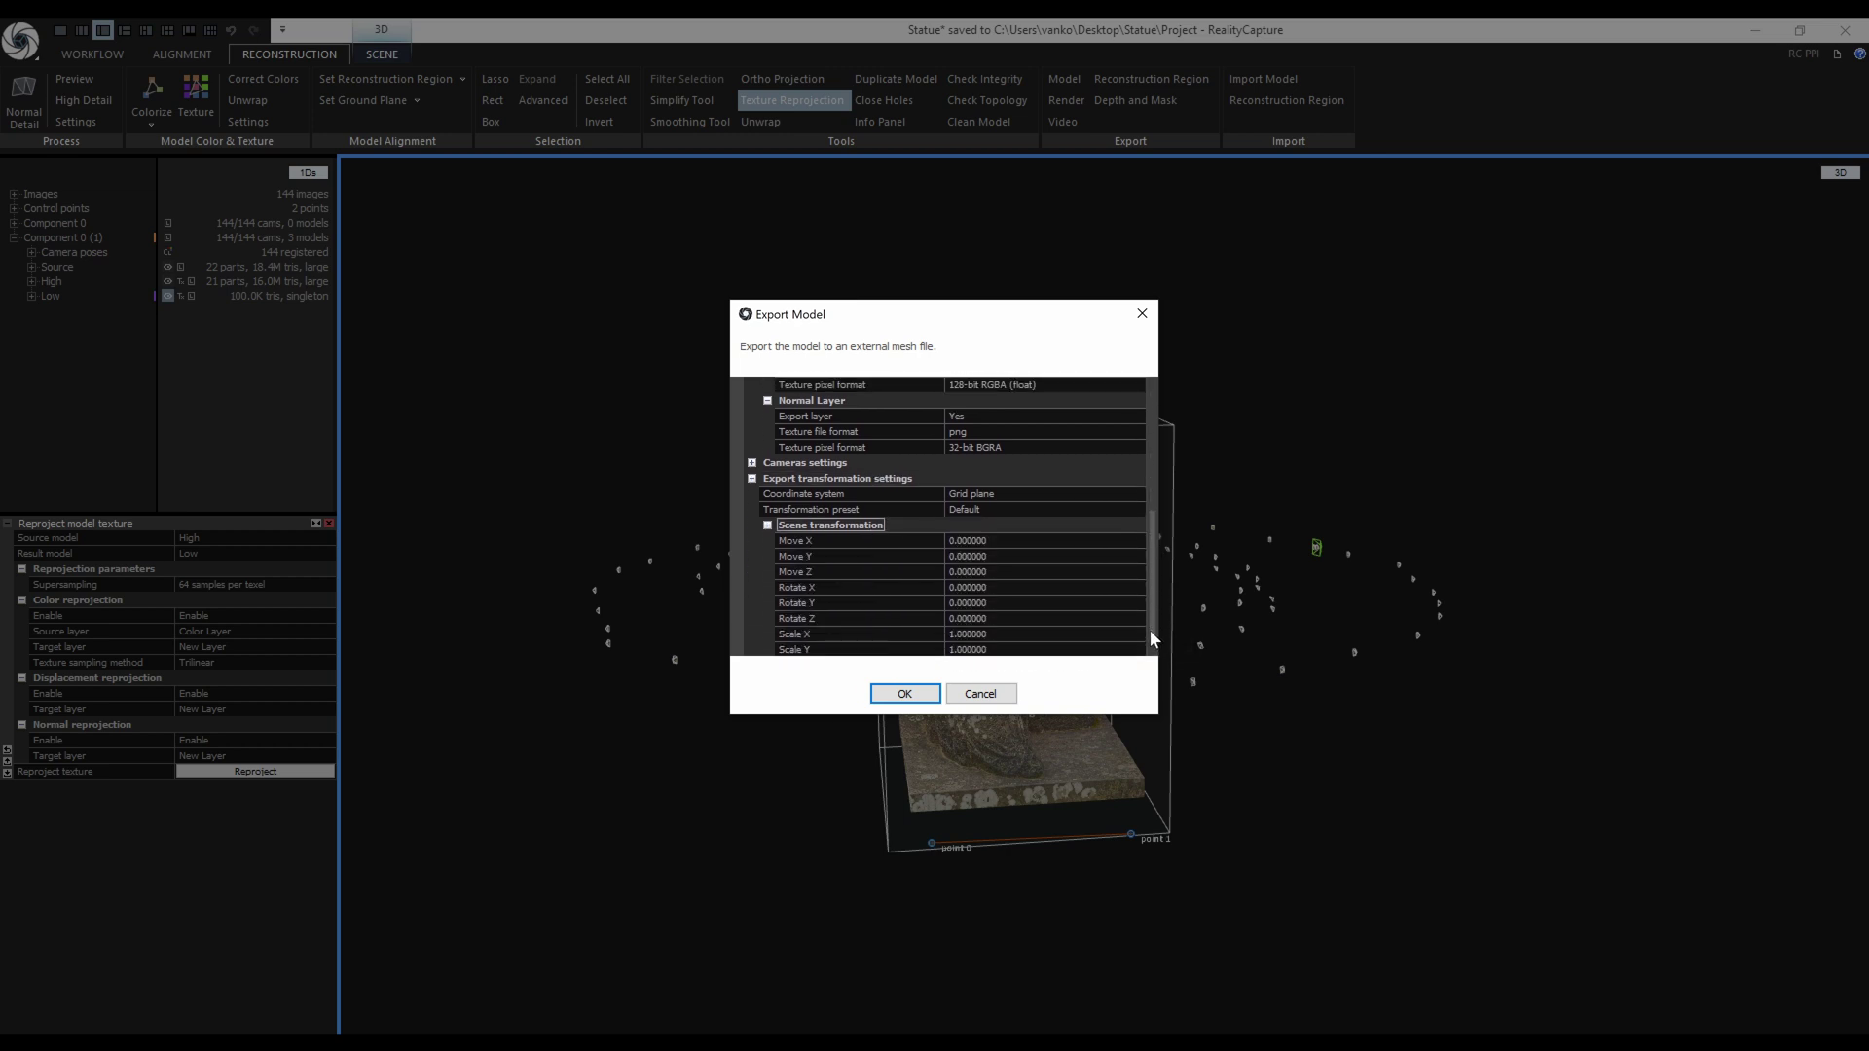
scroll(1151, 637, down, 1)
click(768, 646)
scroll(1153, 582, down, 2)
scroll(1150, 582, down, 1)
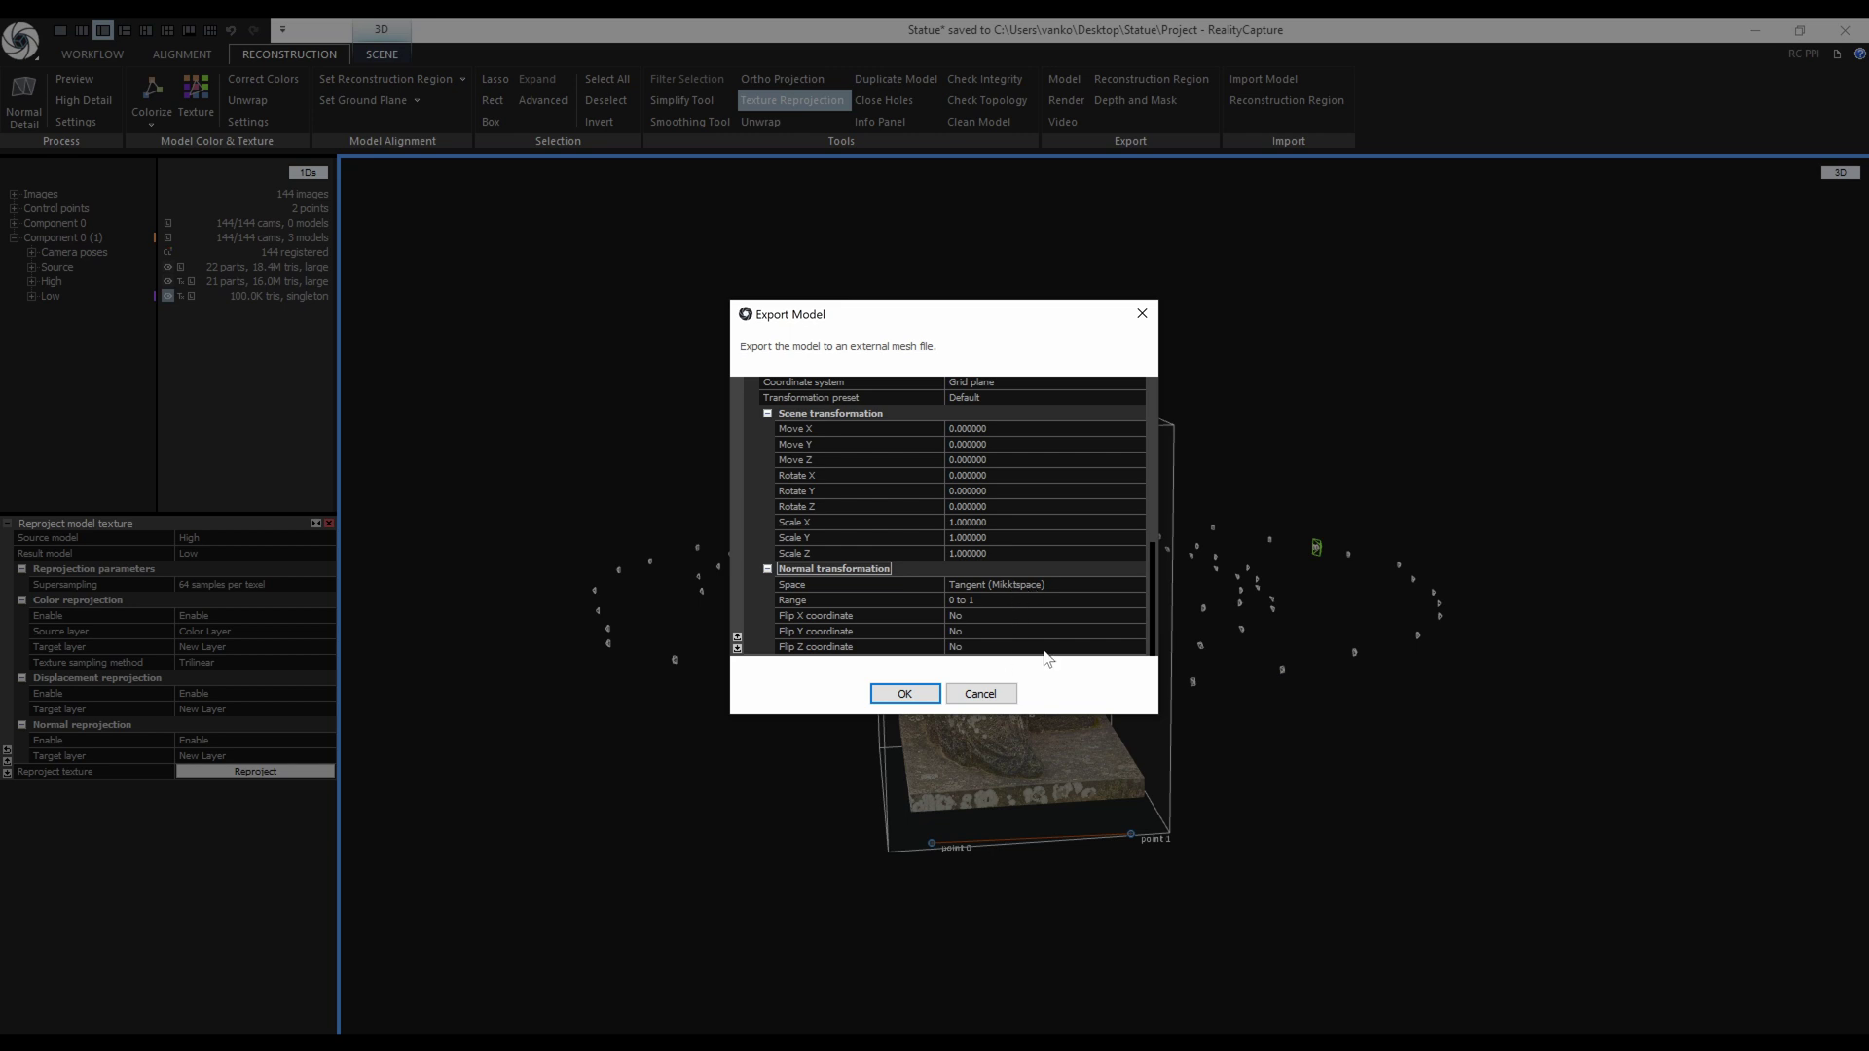
scroll(1152, 612, up, 3)
Set the transformation preset to Blender and run the model export.
click(1138, 448)
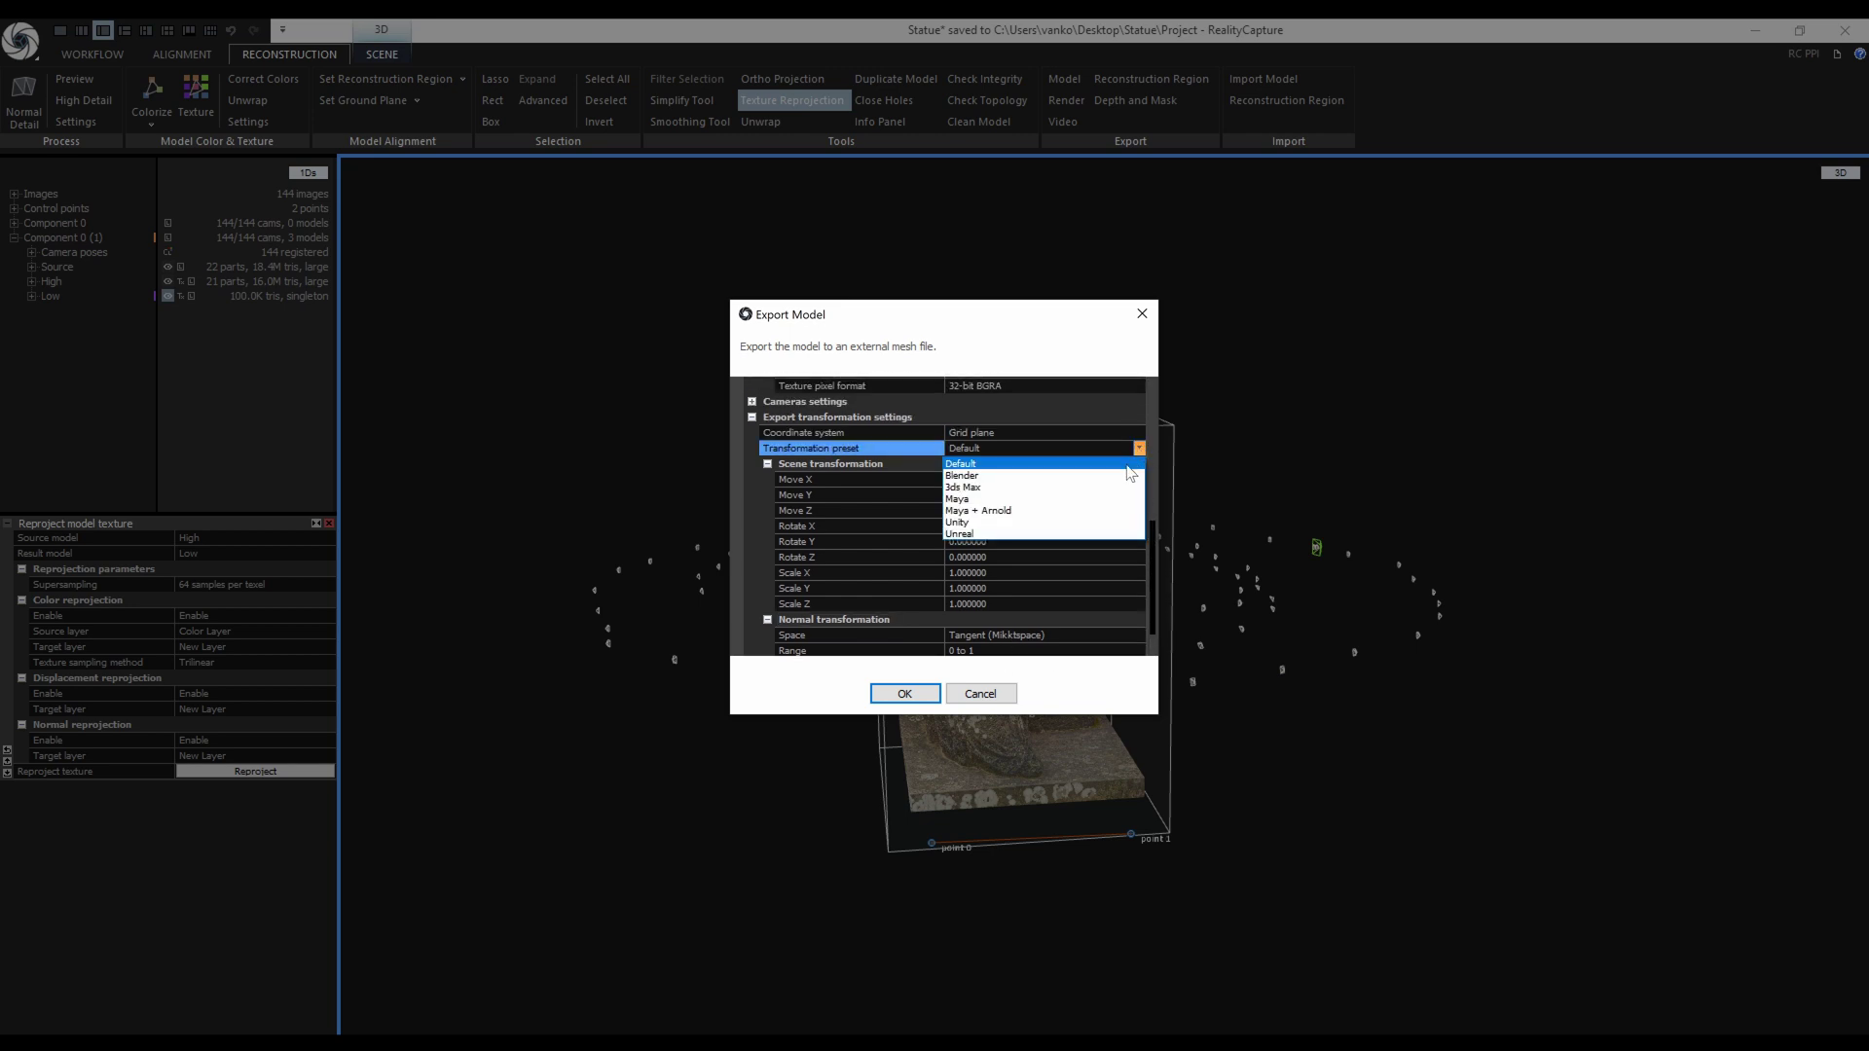
click(1125, 476)
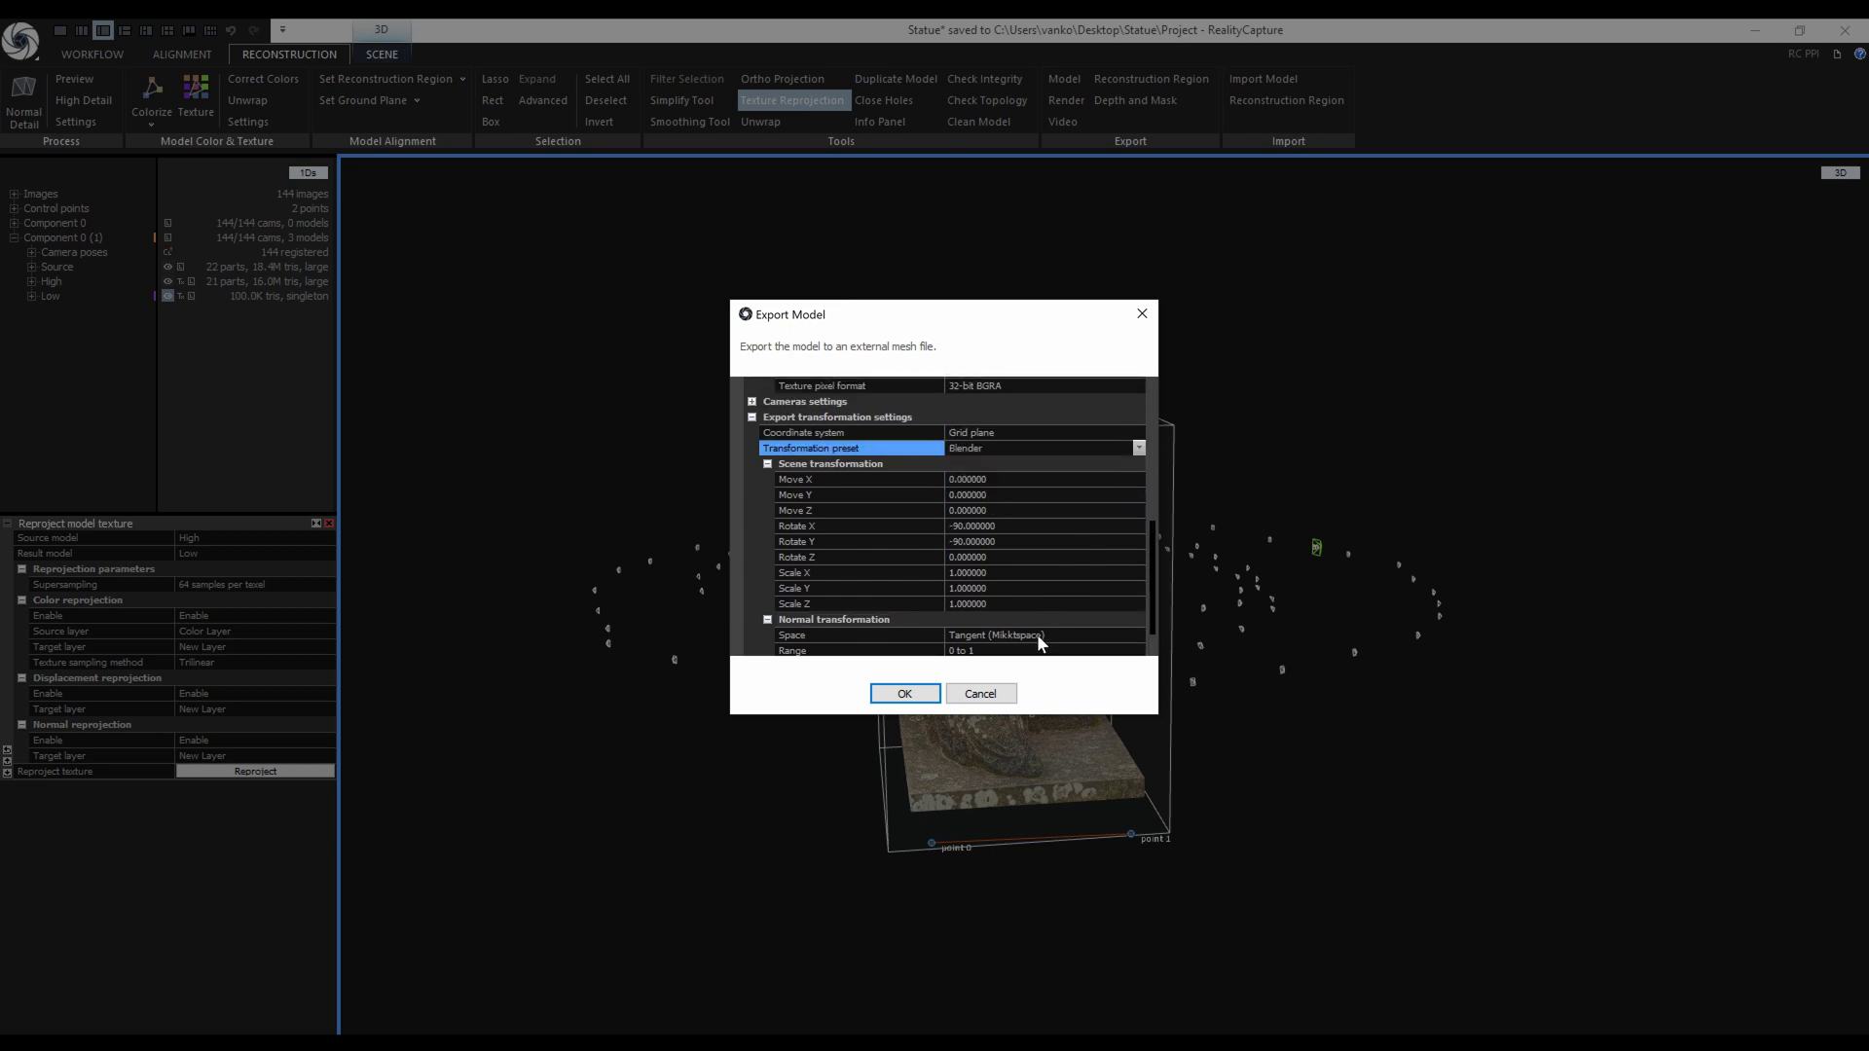
click(1139, 448)
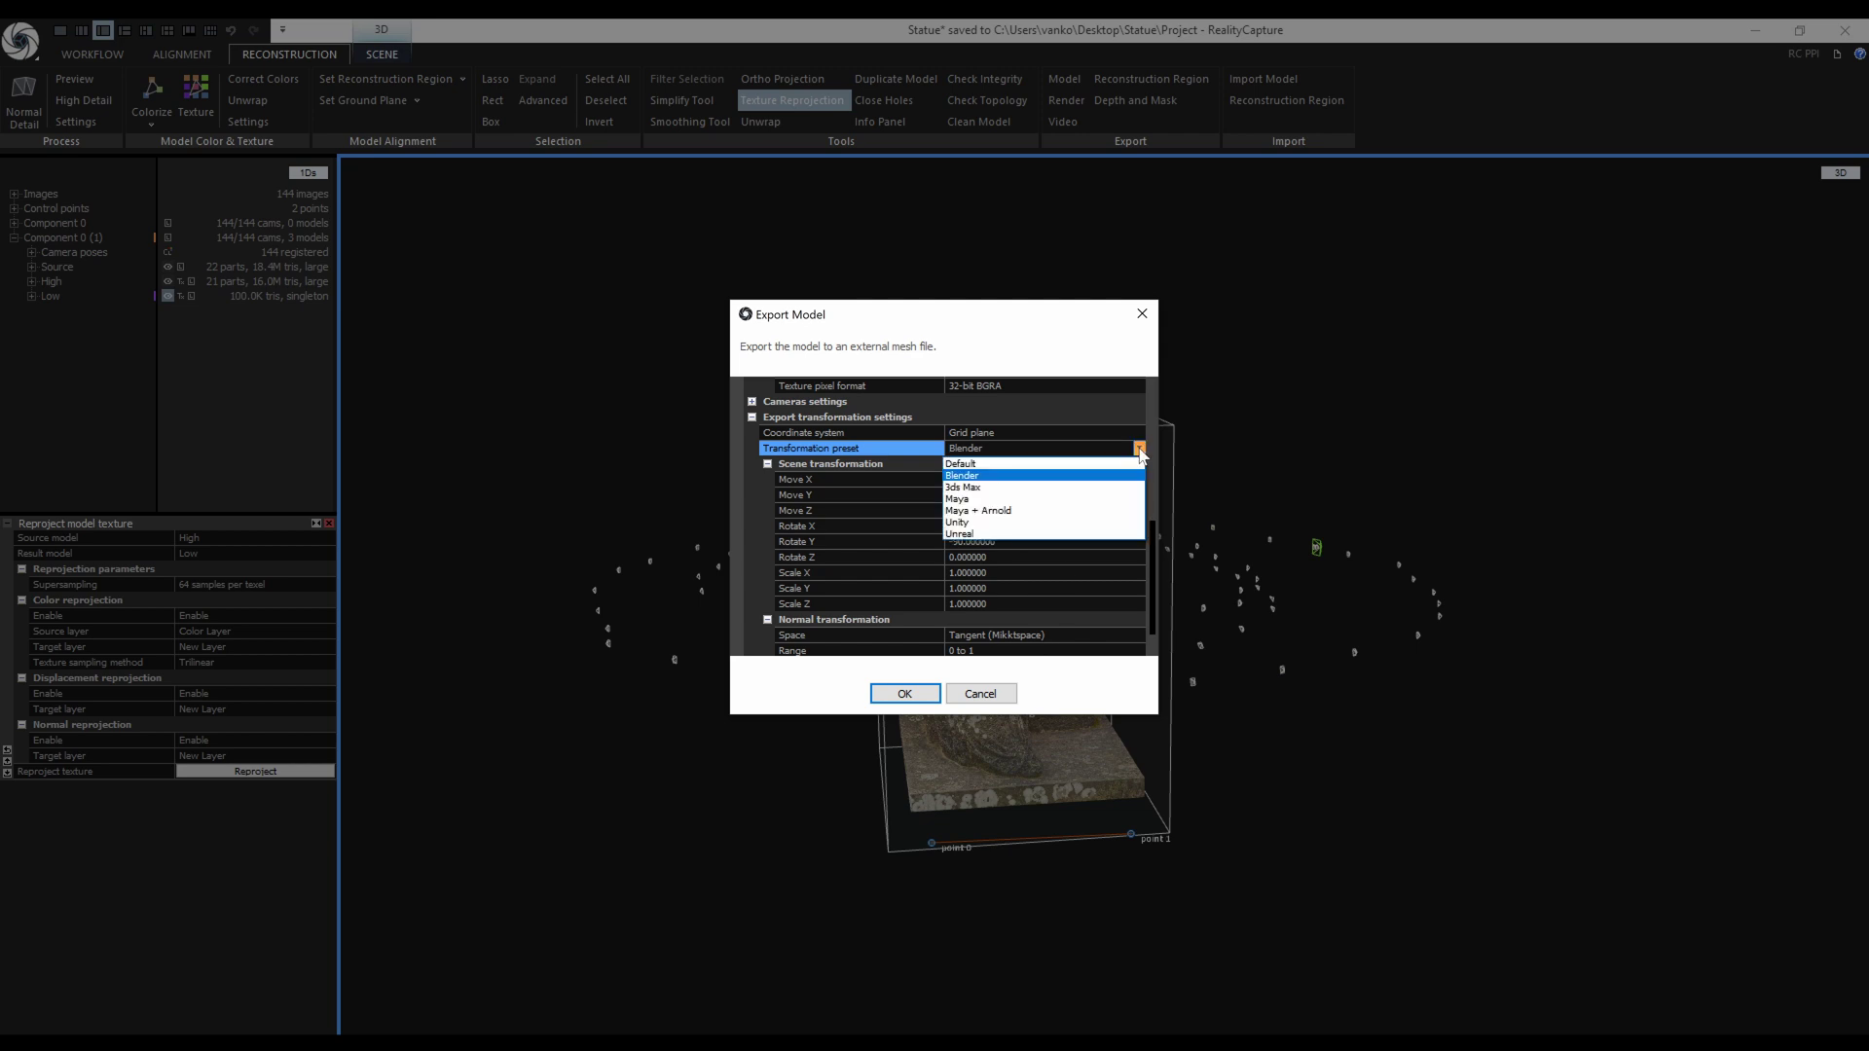
click(1076, 532)
drag(1151, 598, 1121, 634)
click(1136, 399)
click(965, 424)
drag(1154, 590, 1162, 390)
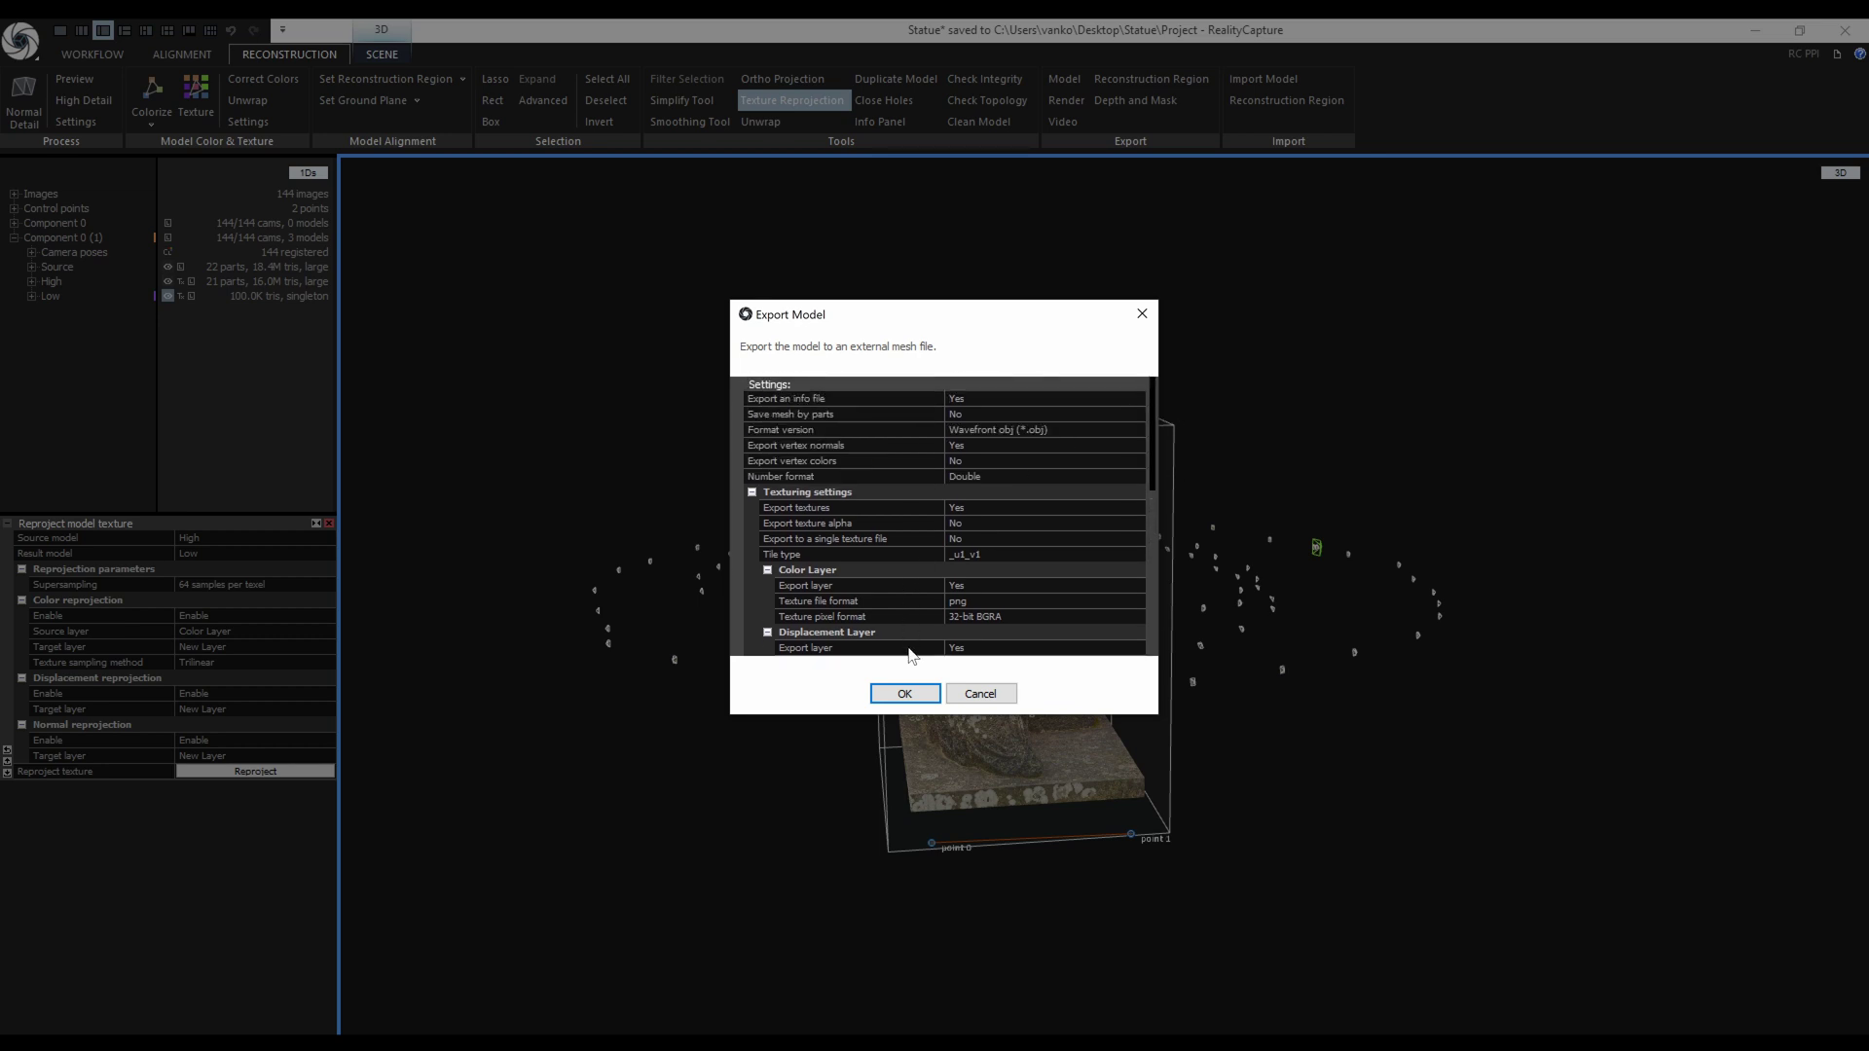
click(906, 693)
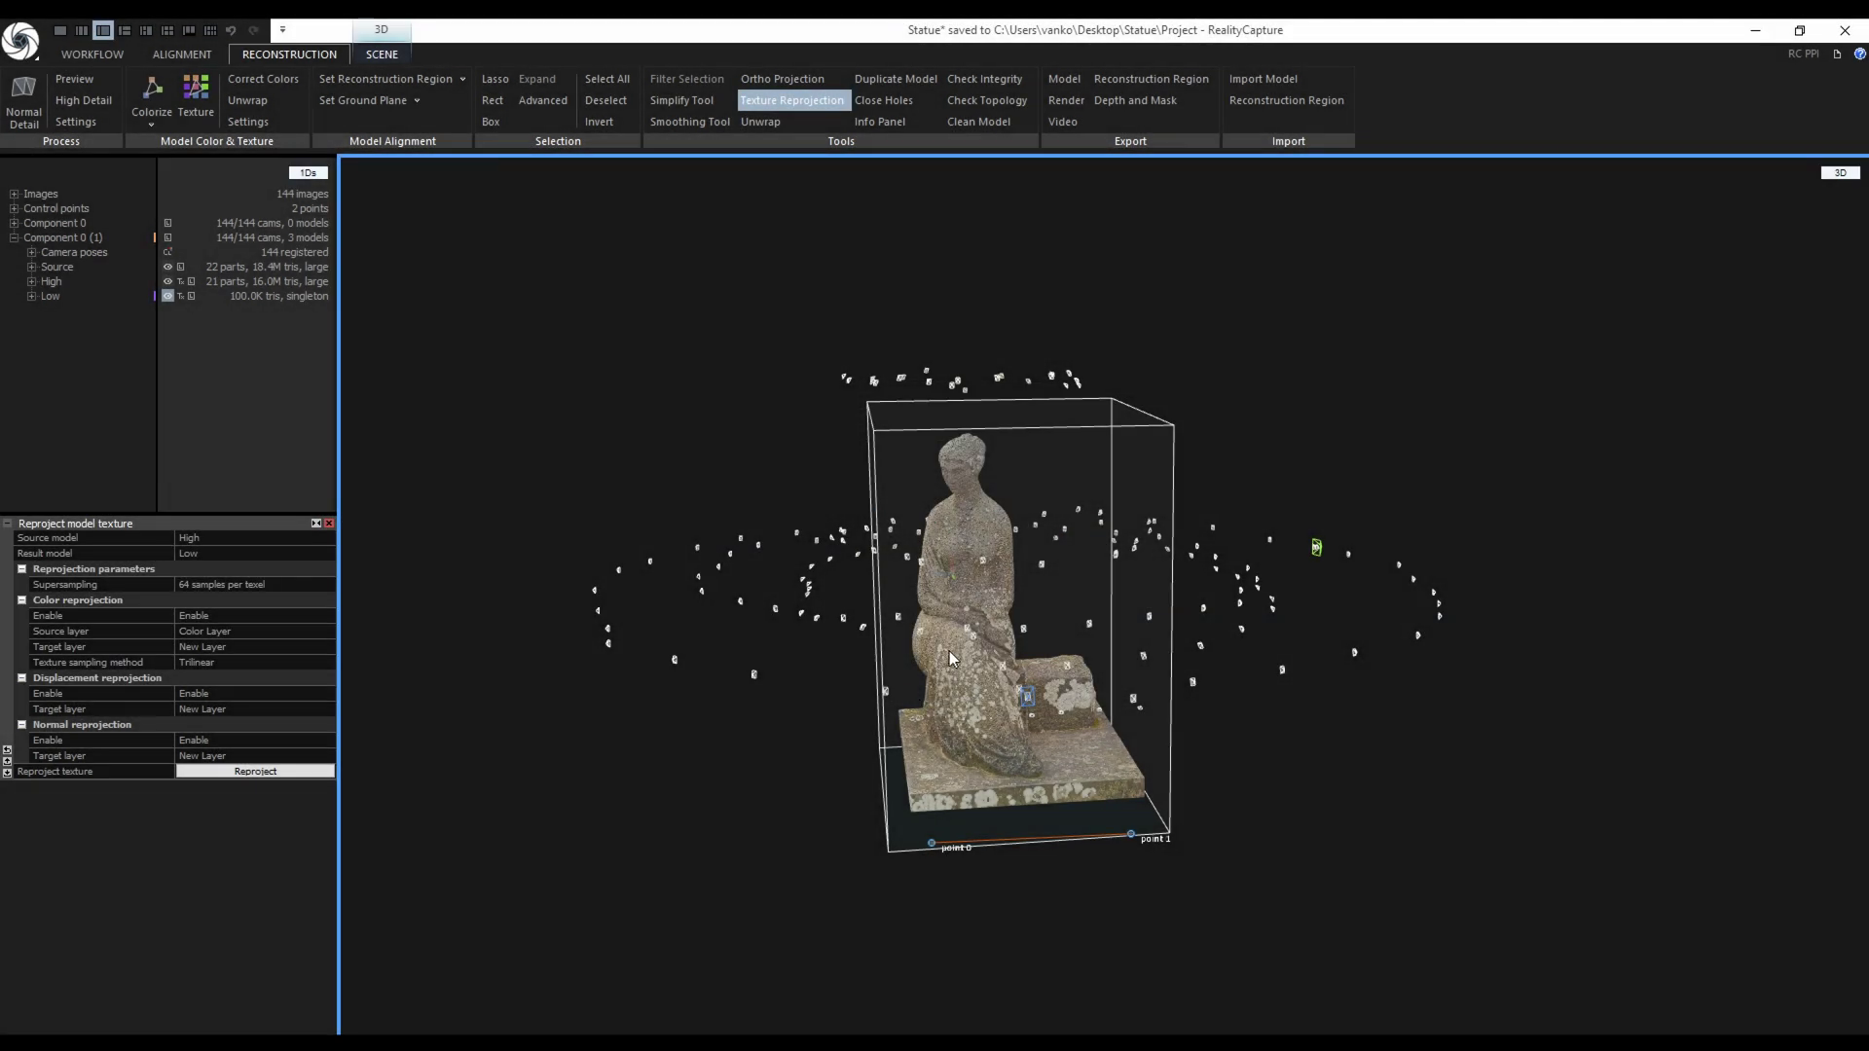
Close the Texture Reprojection panel, then zoom and orbit to a frontal close-up of the statue's head.
scroll(958, 643, up, 5)
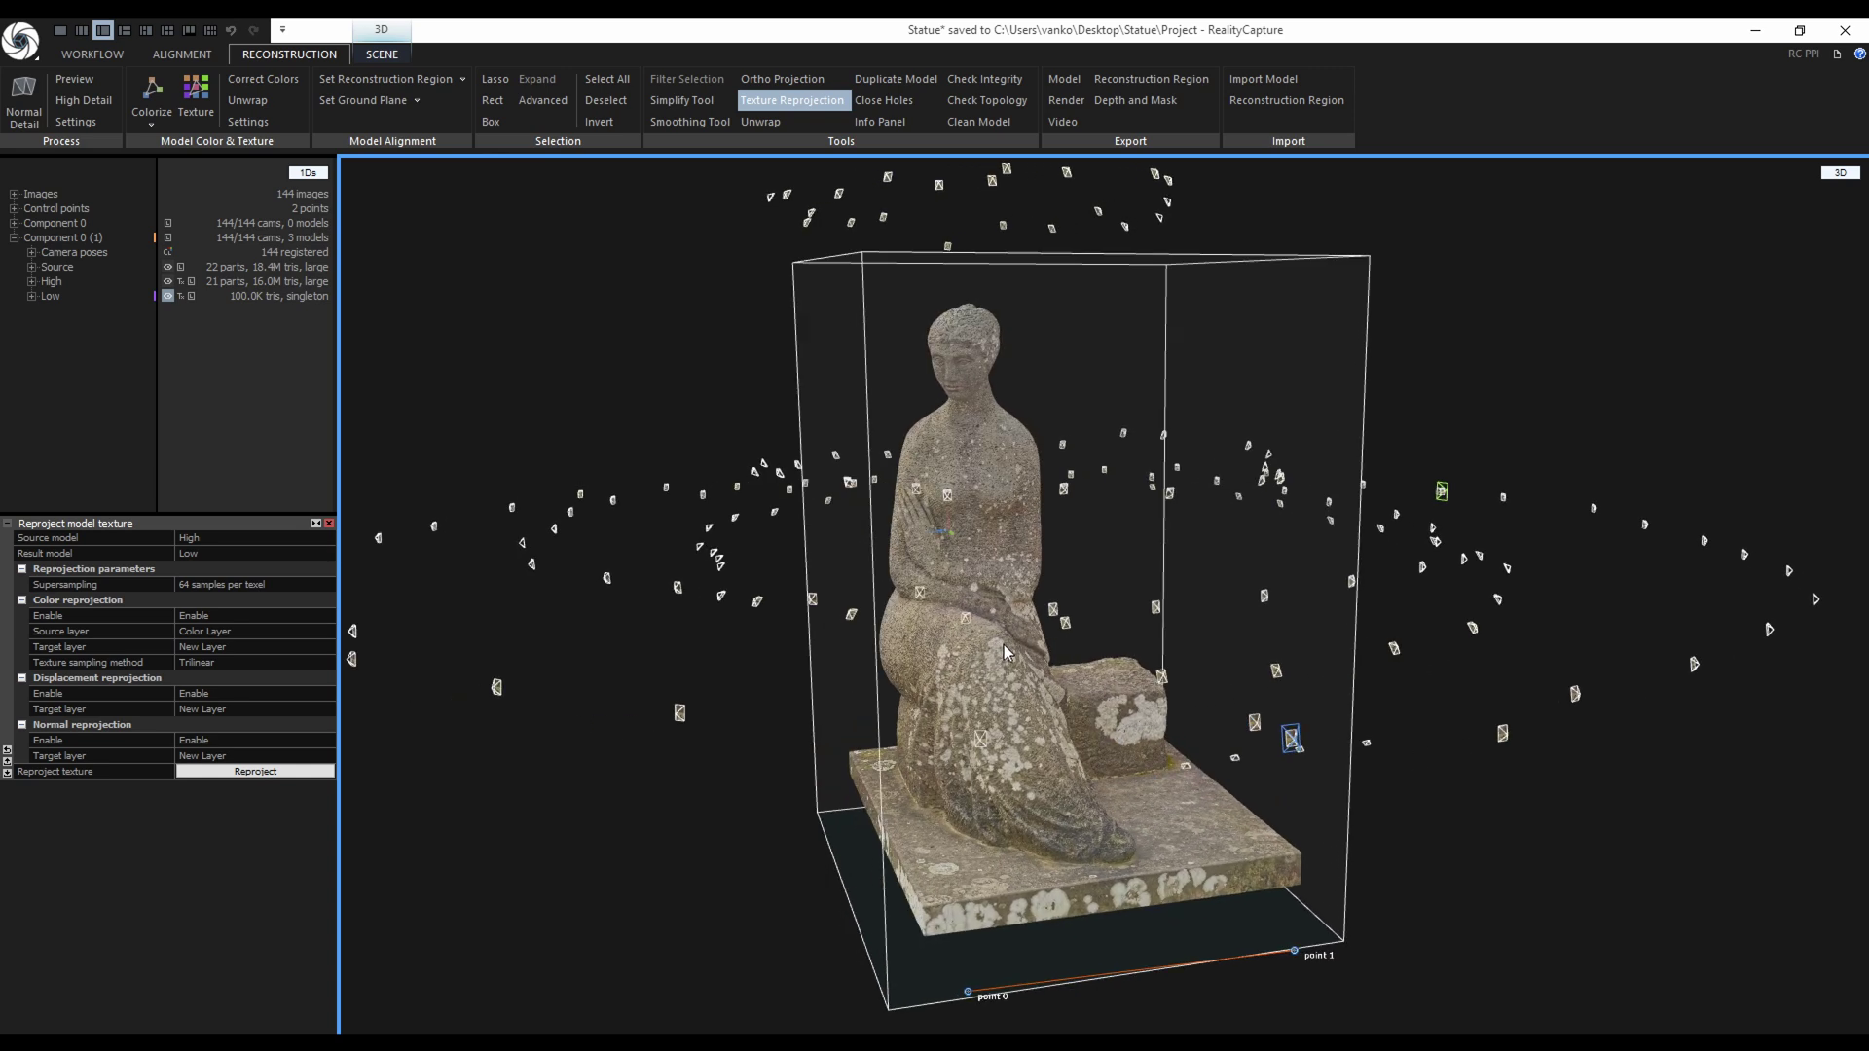
drag(1008, 651, 1006, 650)
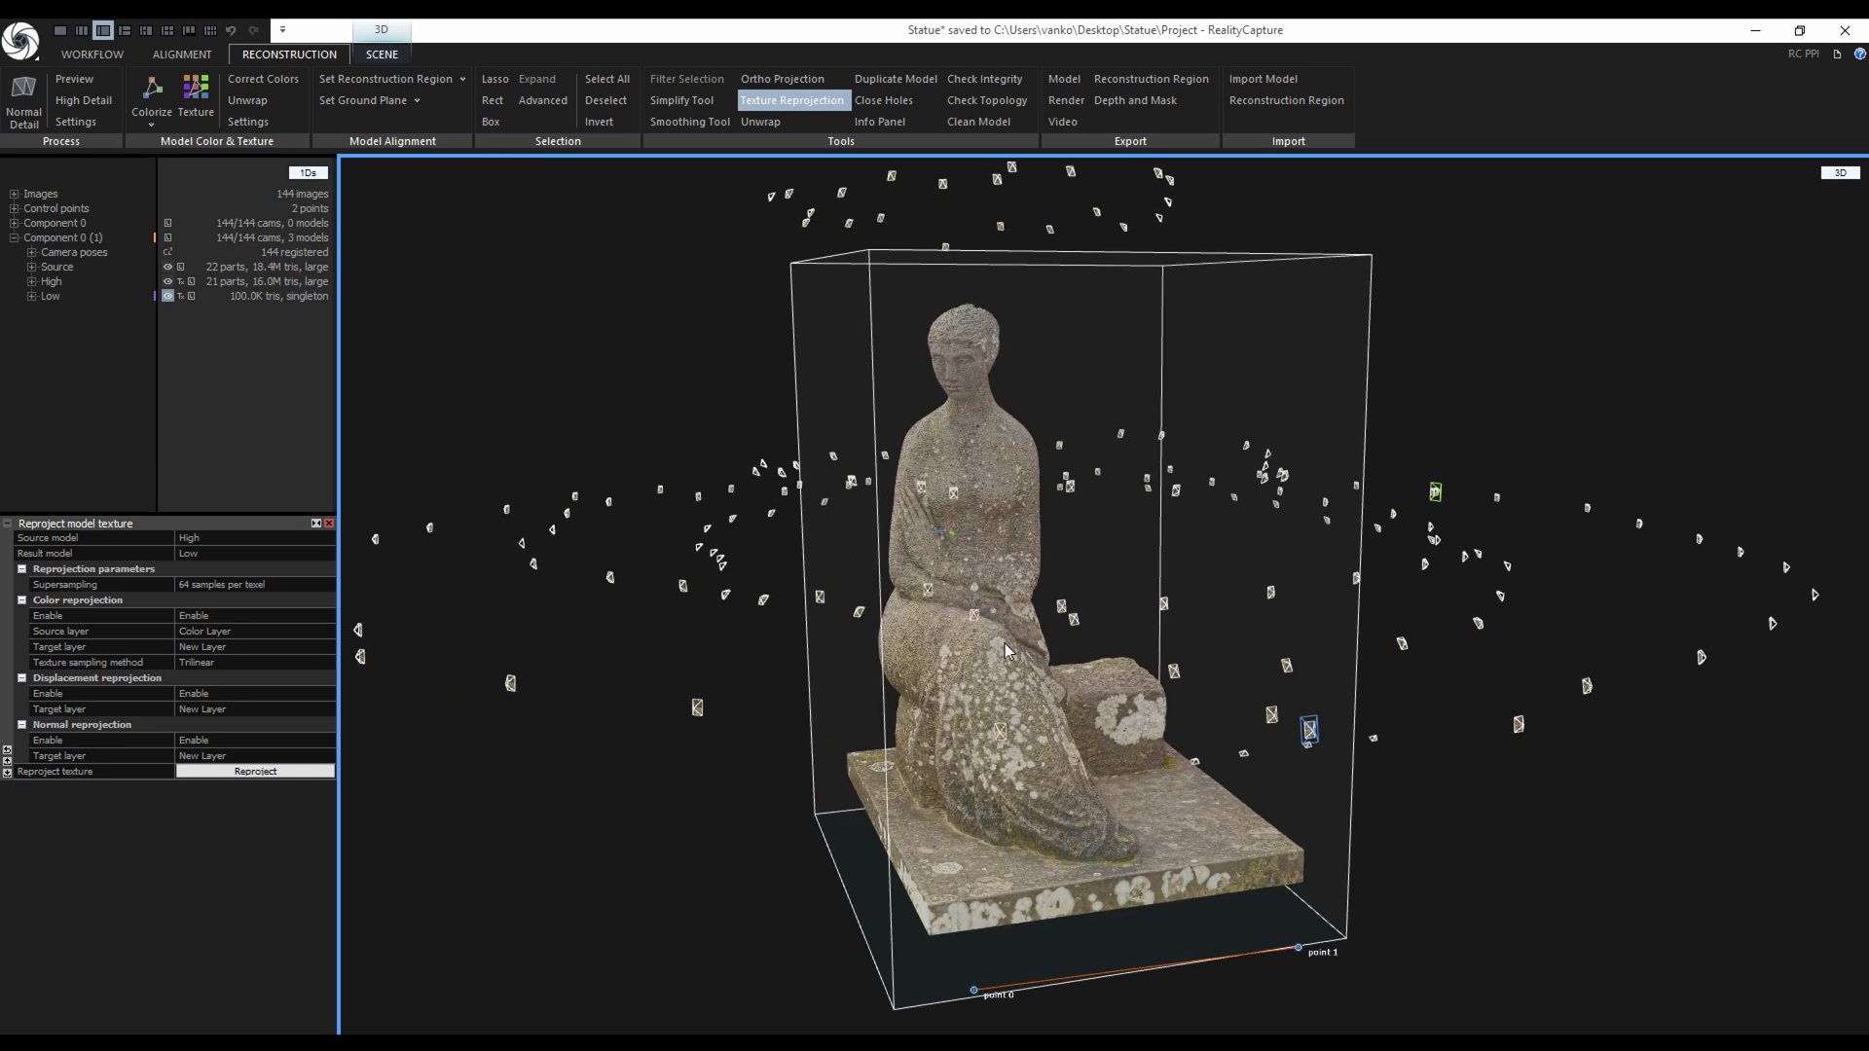
click(792, 101)
scroll(934, 316, up, 5)
scroll(938, 323, up, 3)
drag(1071, 615, 1084, 604)
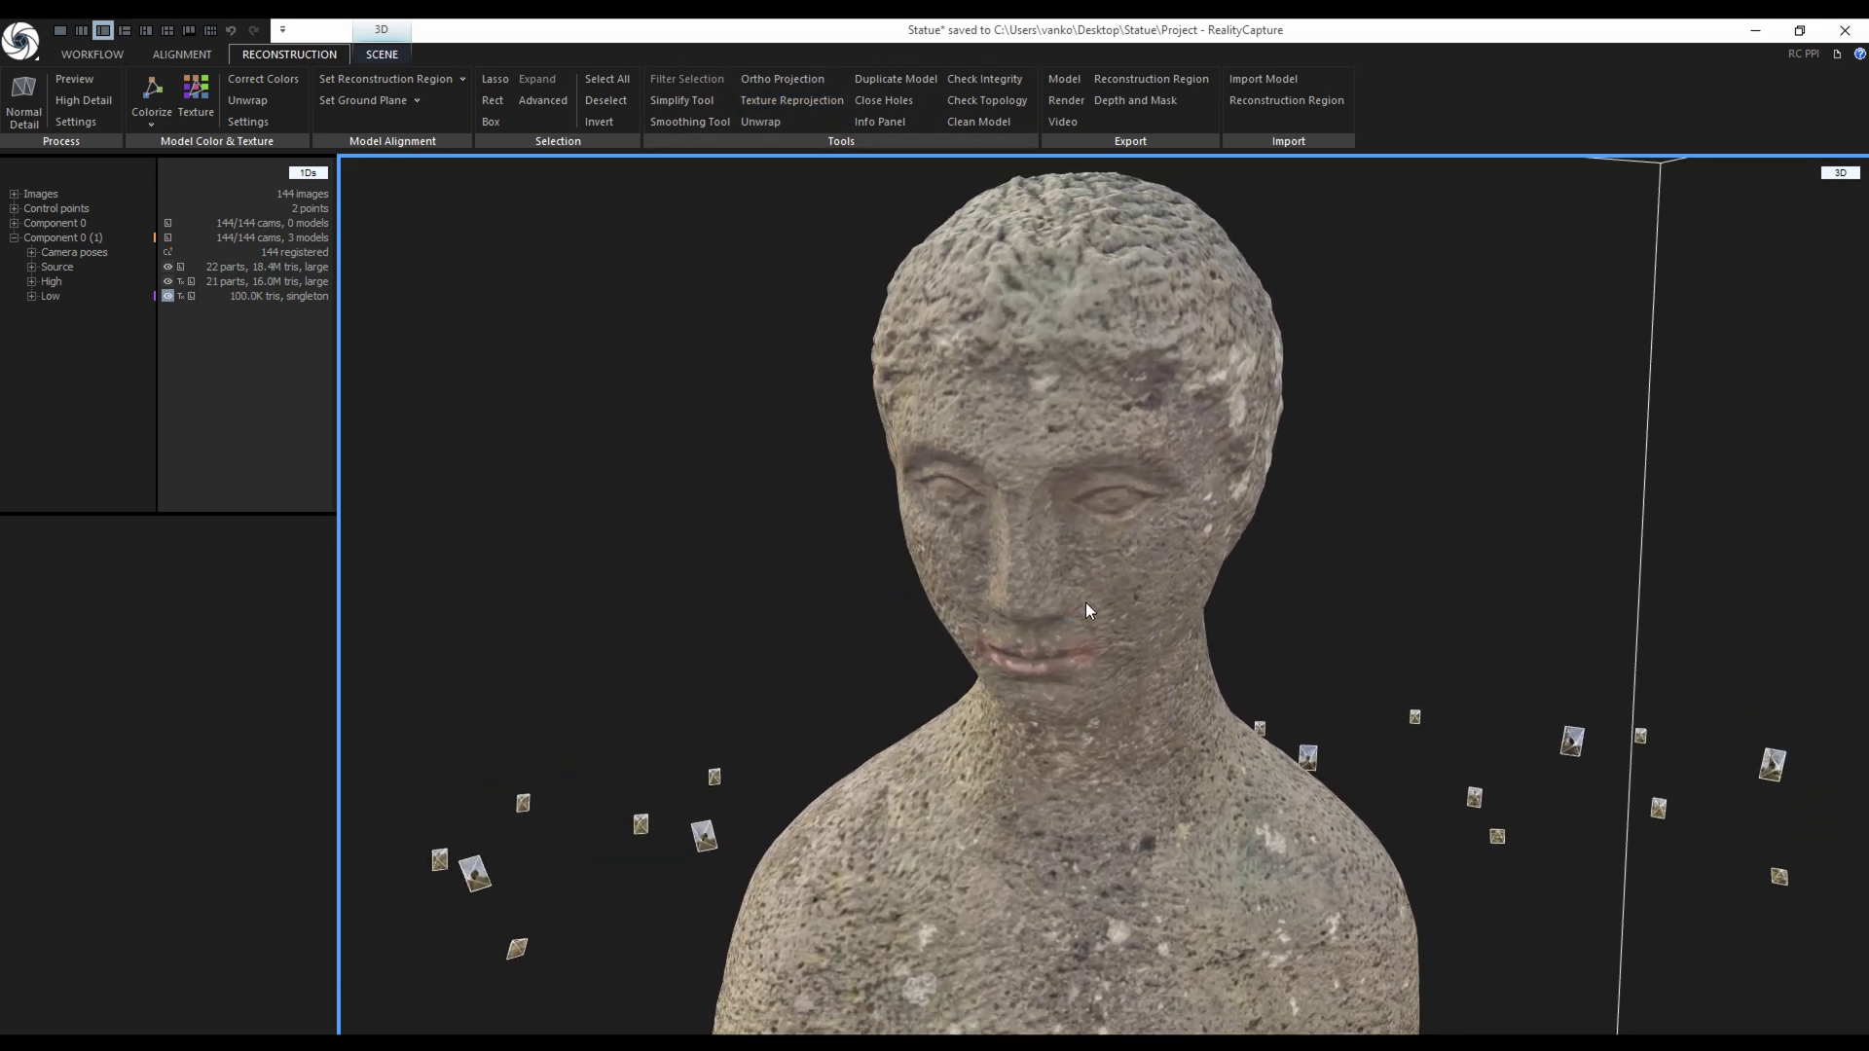
Render the High model as Colored, 4K, Smooth shading, Texturing, on a dark grey background.
click(167, 281)
click(1066, 100)
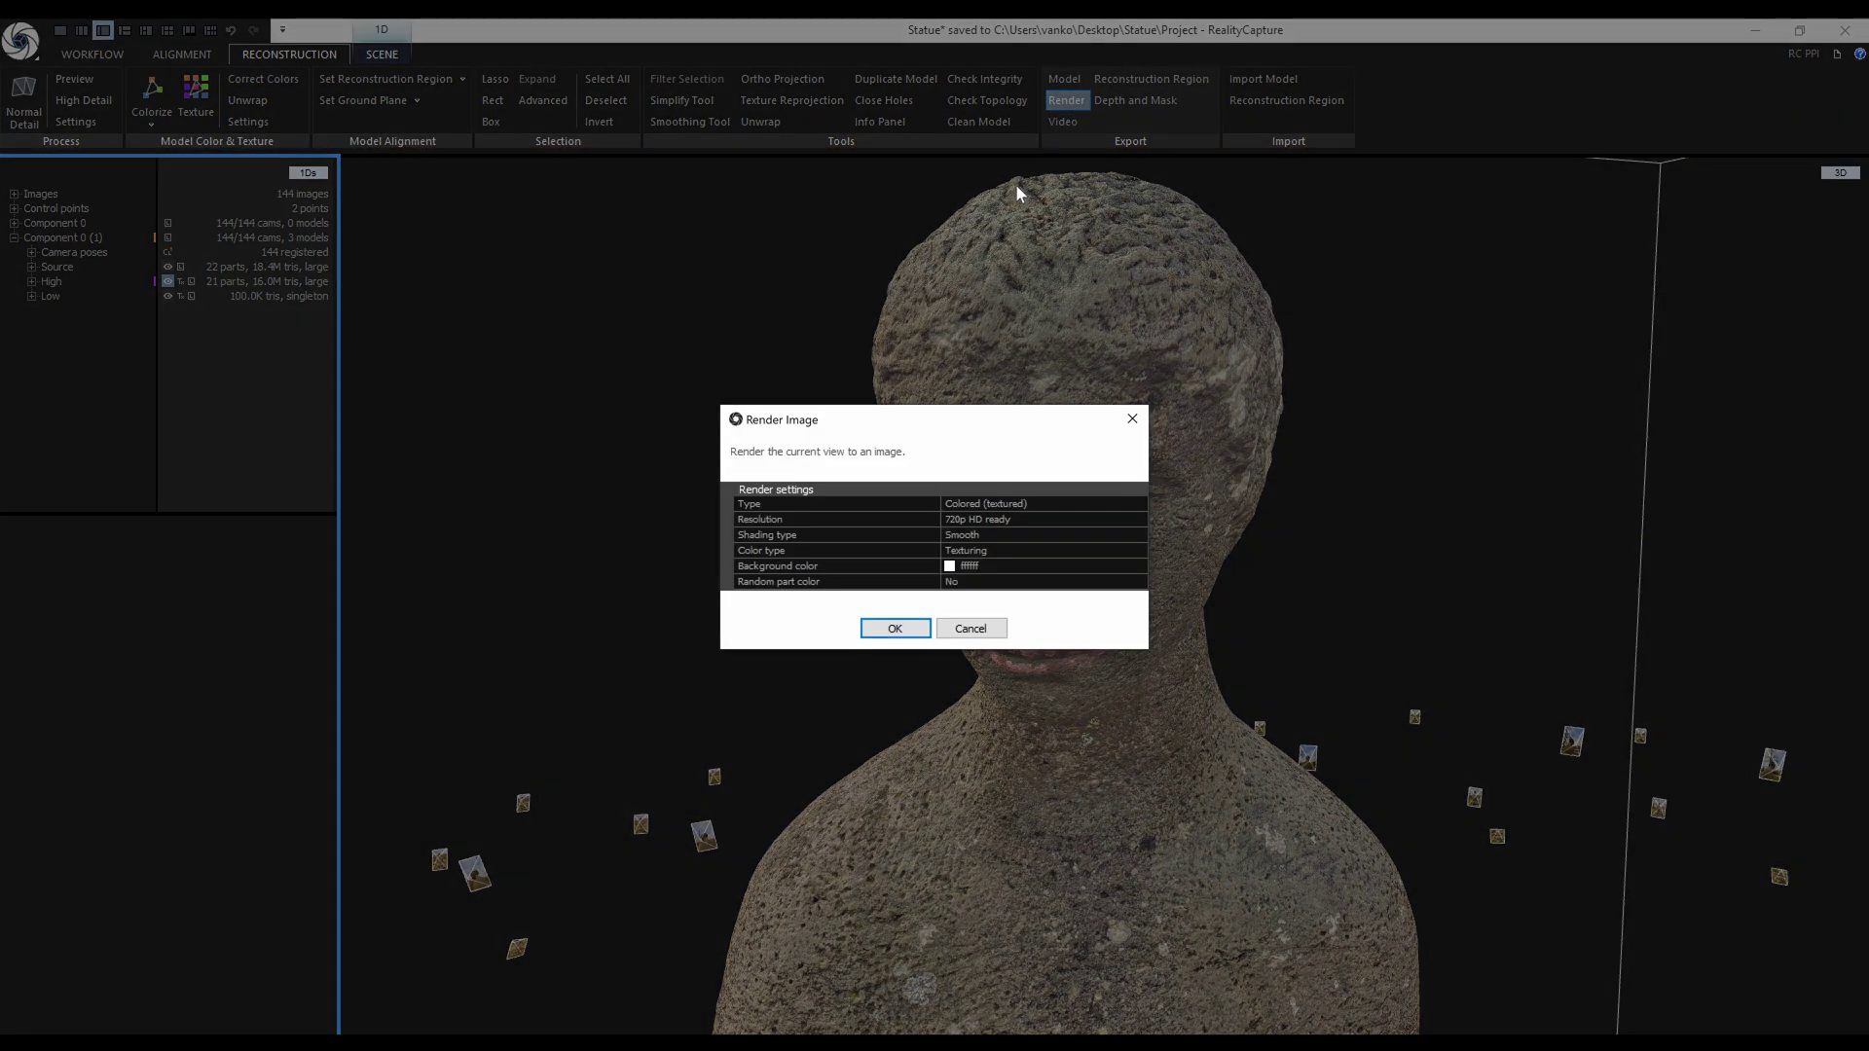
click(1143, 504)
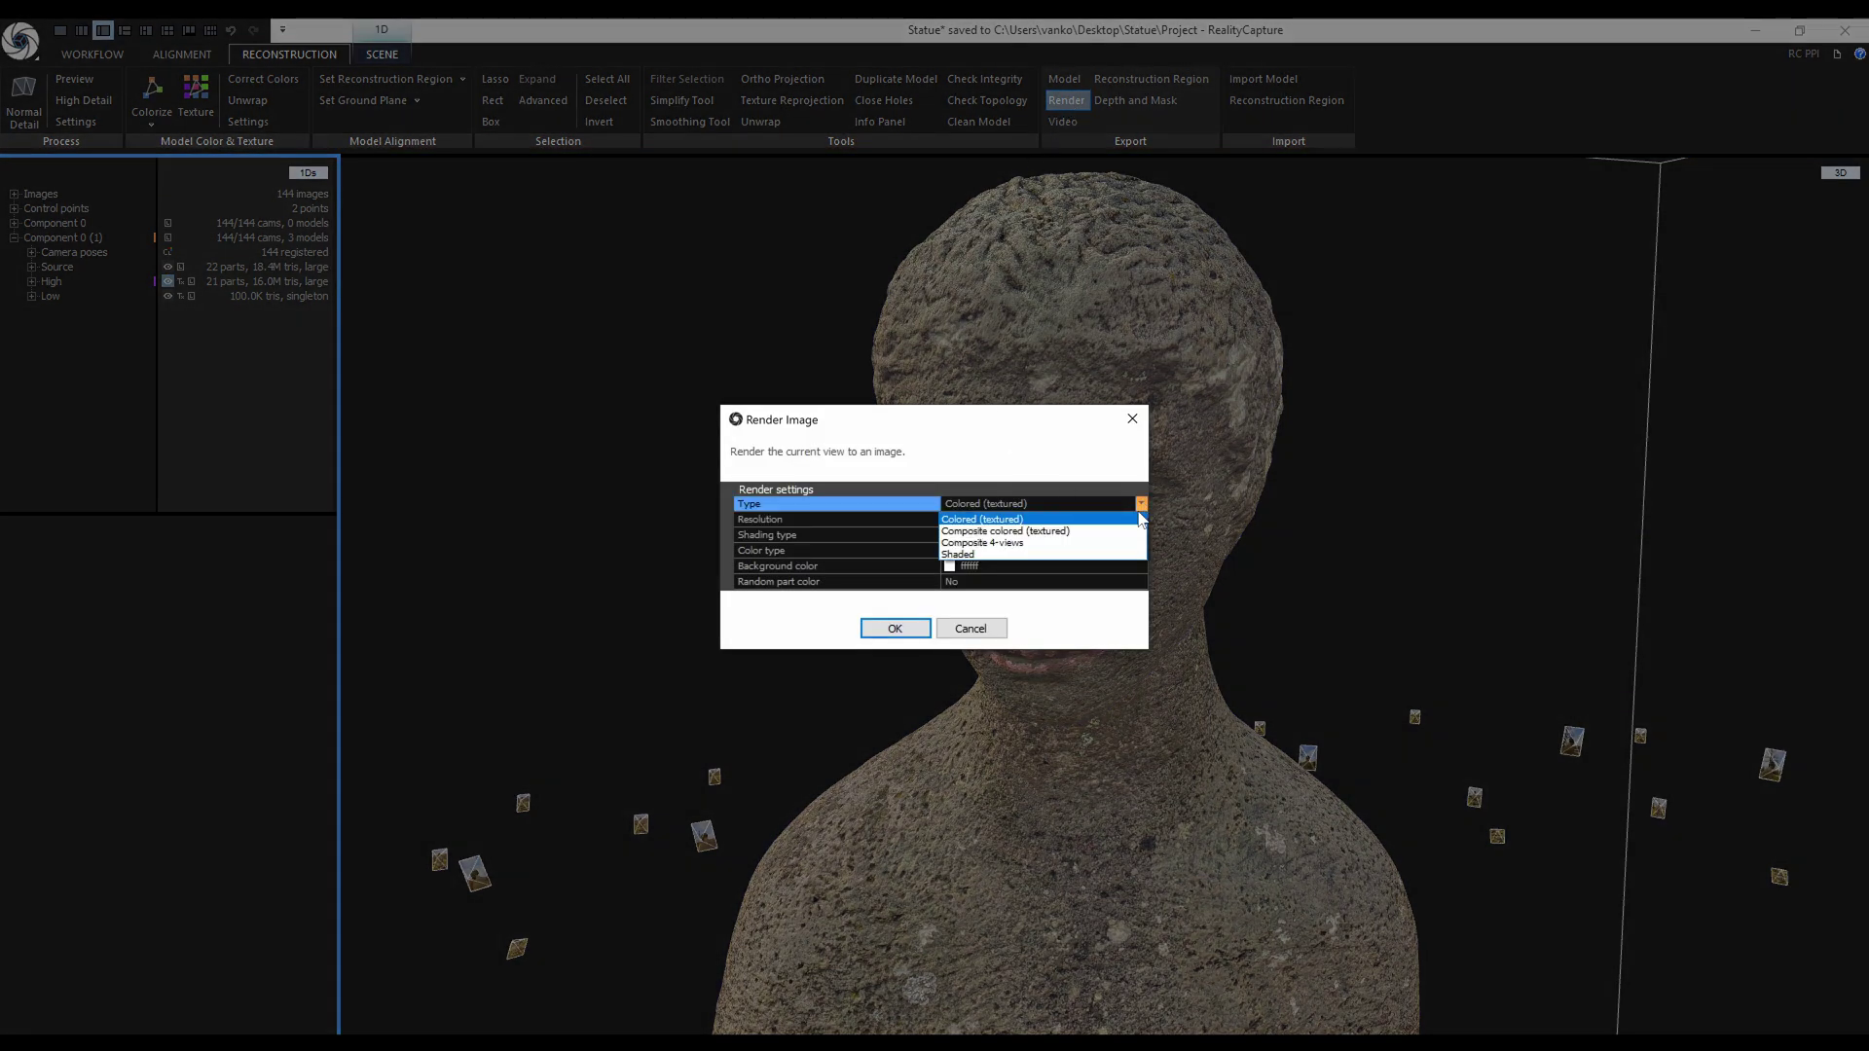
click(1119, 519)
click(1142, 521)
click(1070, 570)
click(1142, 536)
click(1130, 547)
click(1140, 551)
click(1136, 566)
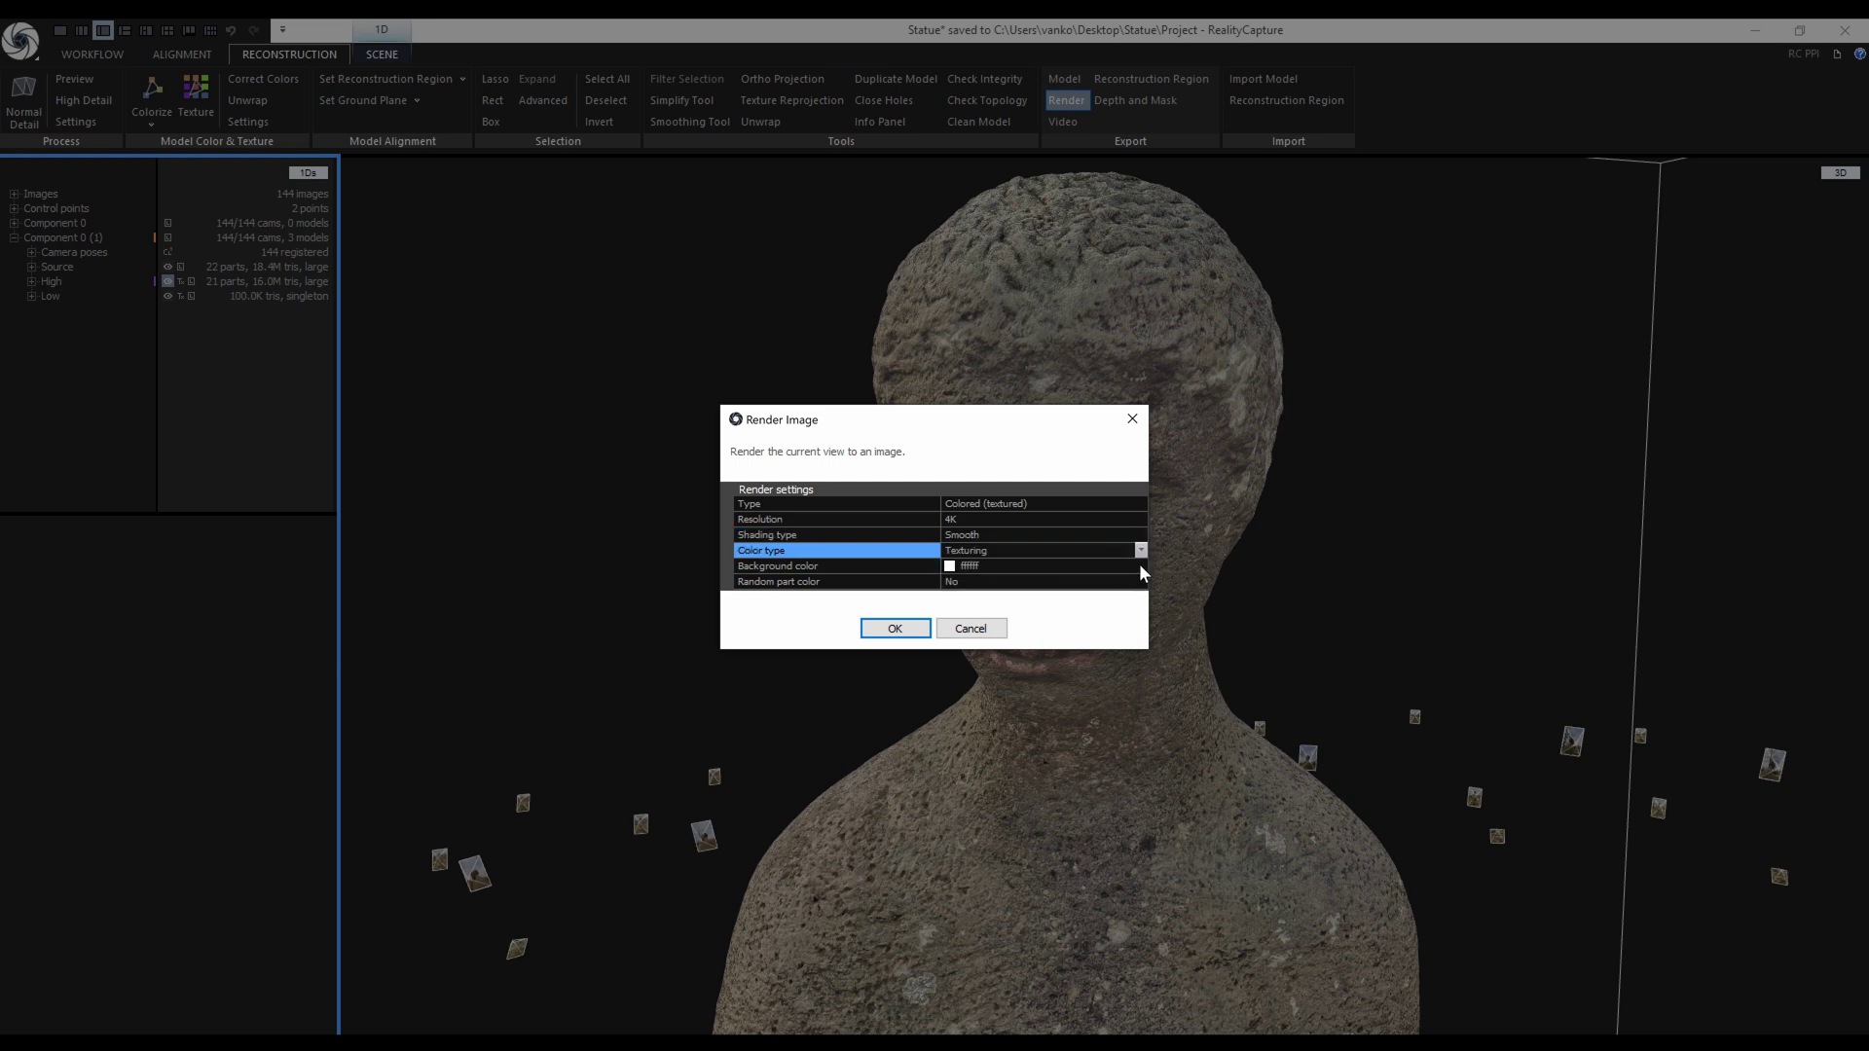
click(1140, 567)
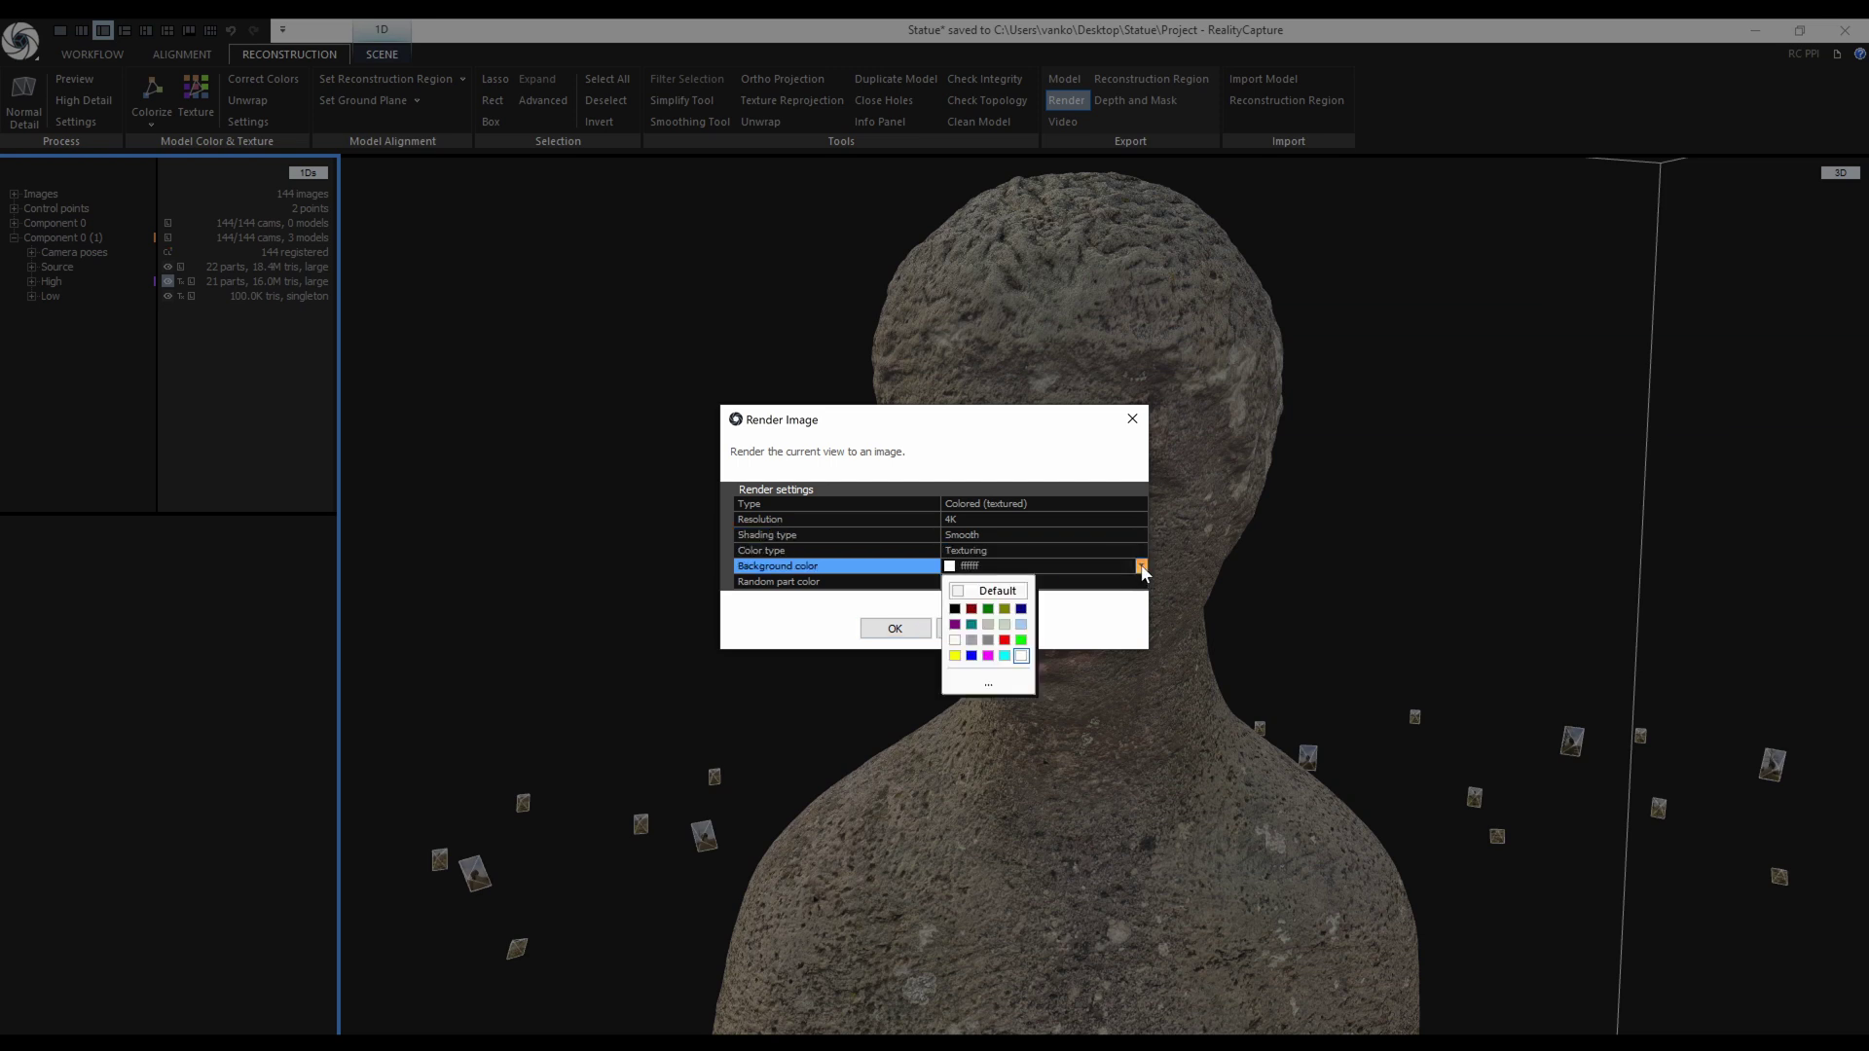
click(988, 684)
click(929, 659)
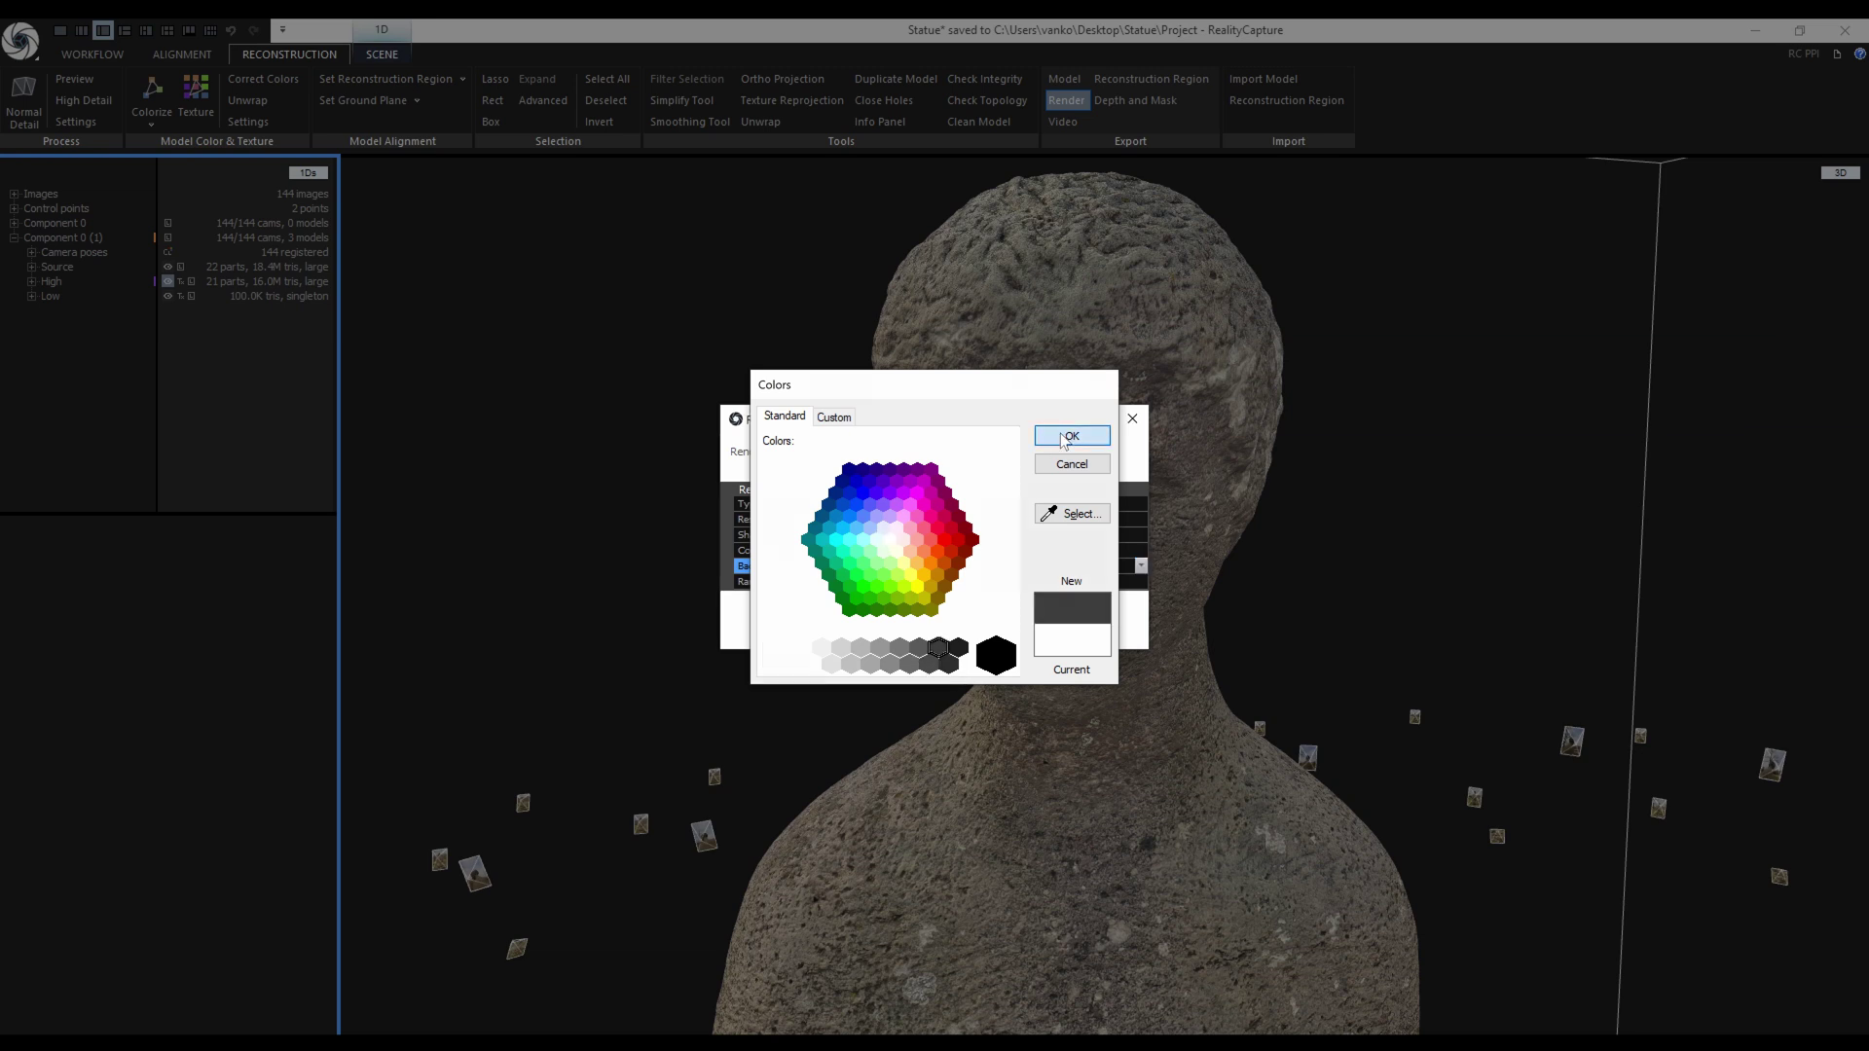
click(1068, 436)
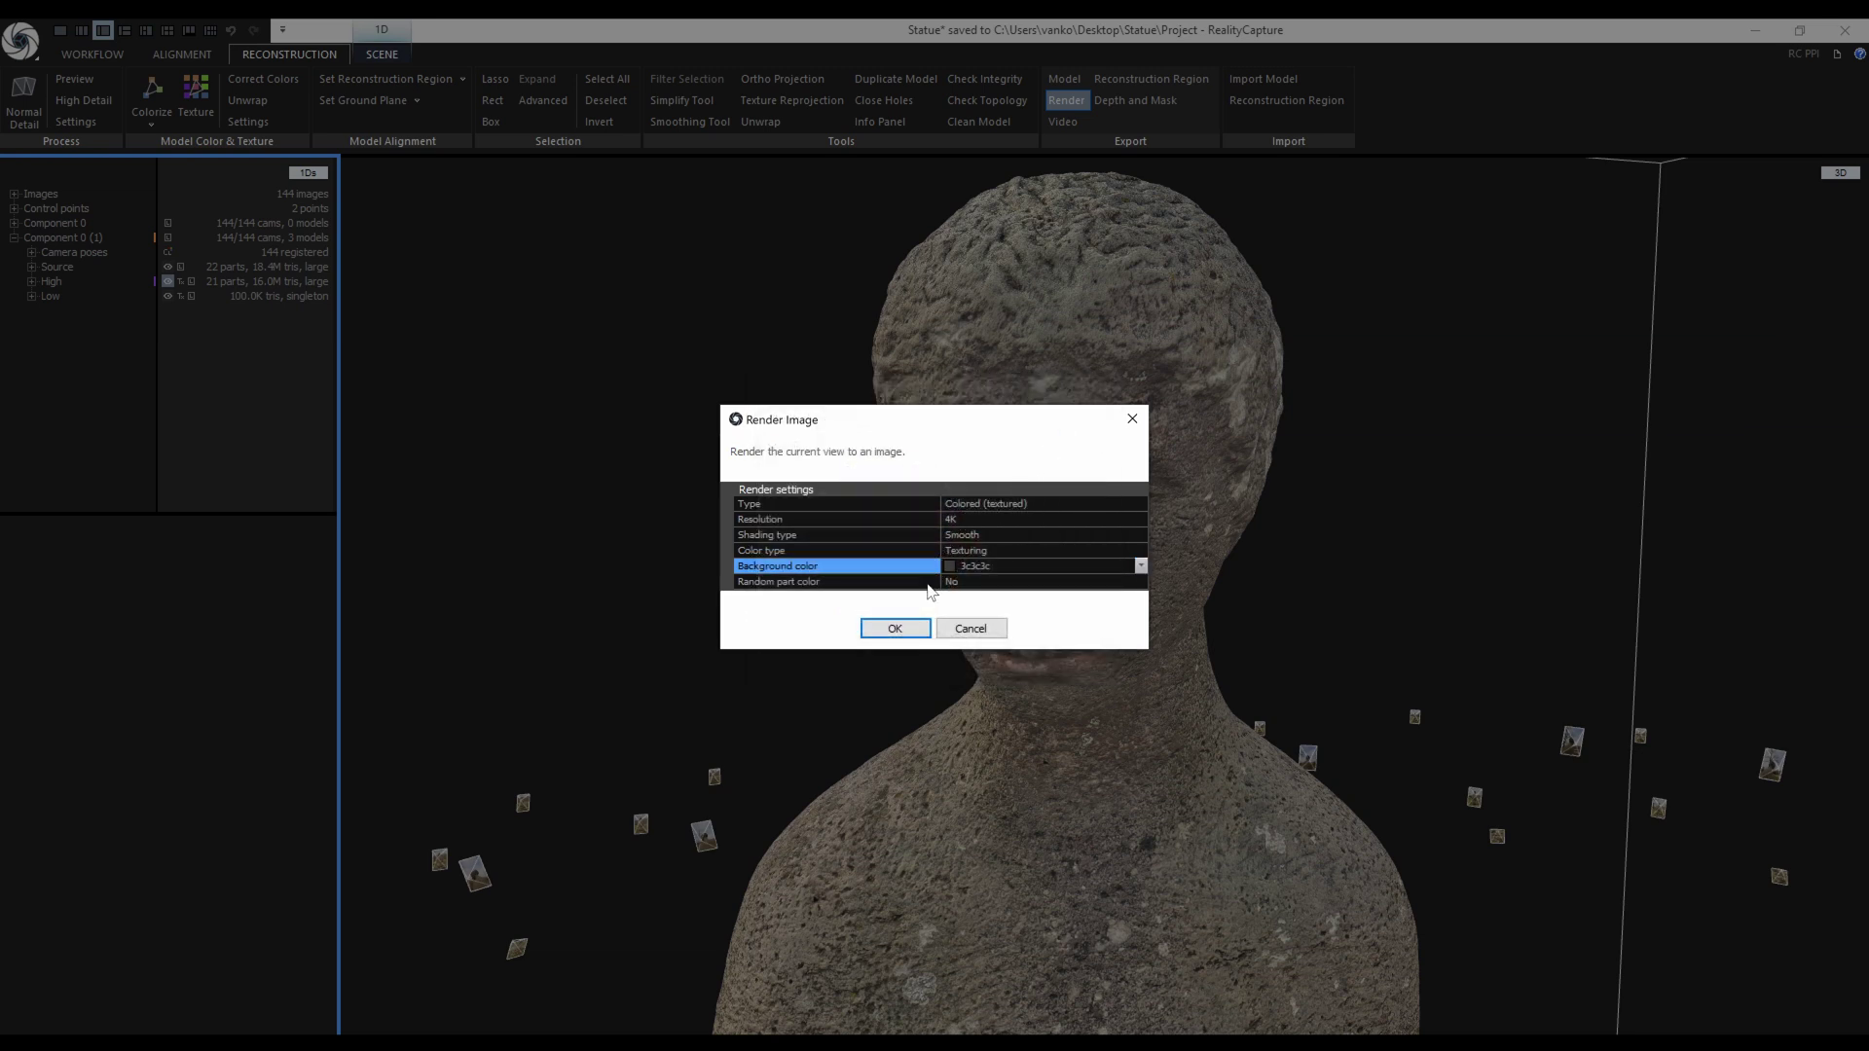
Create a Render folder inside Export and save the snapshot there as Statue_high.png.
click(895, 629)
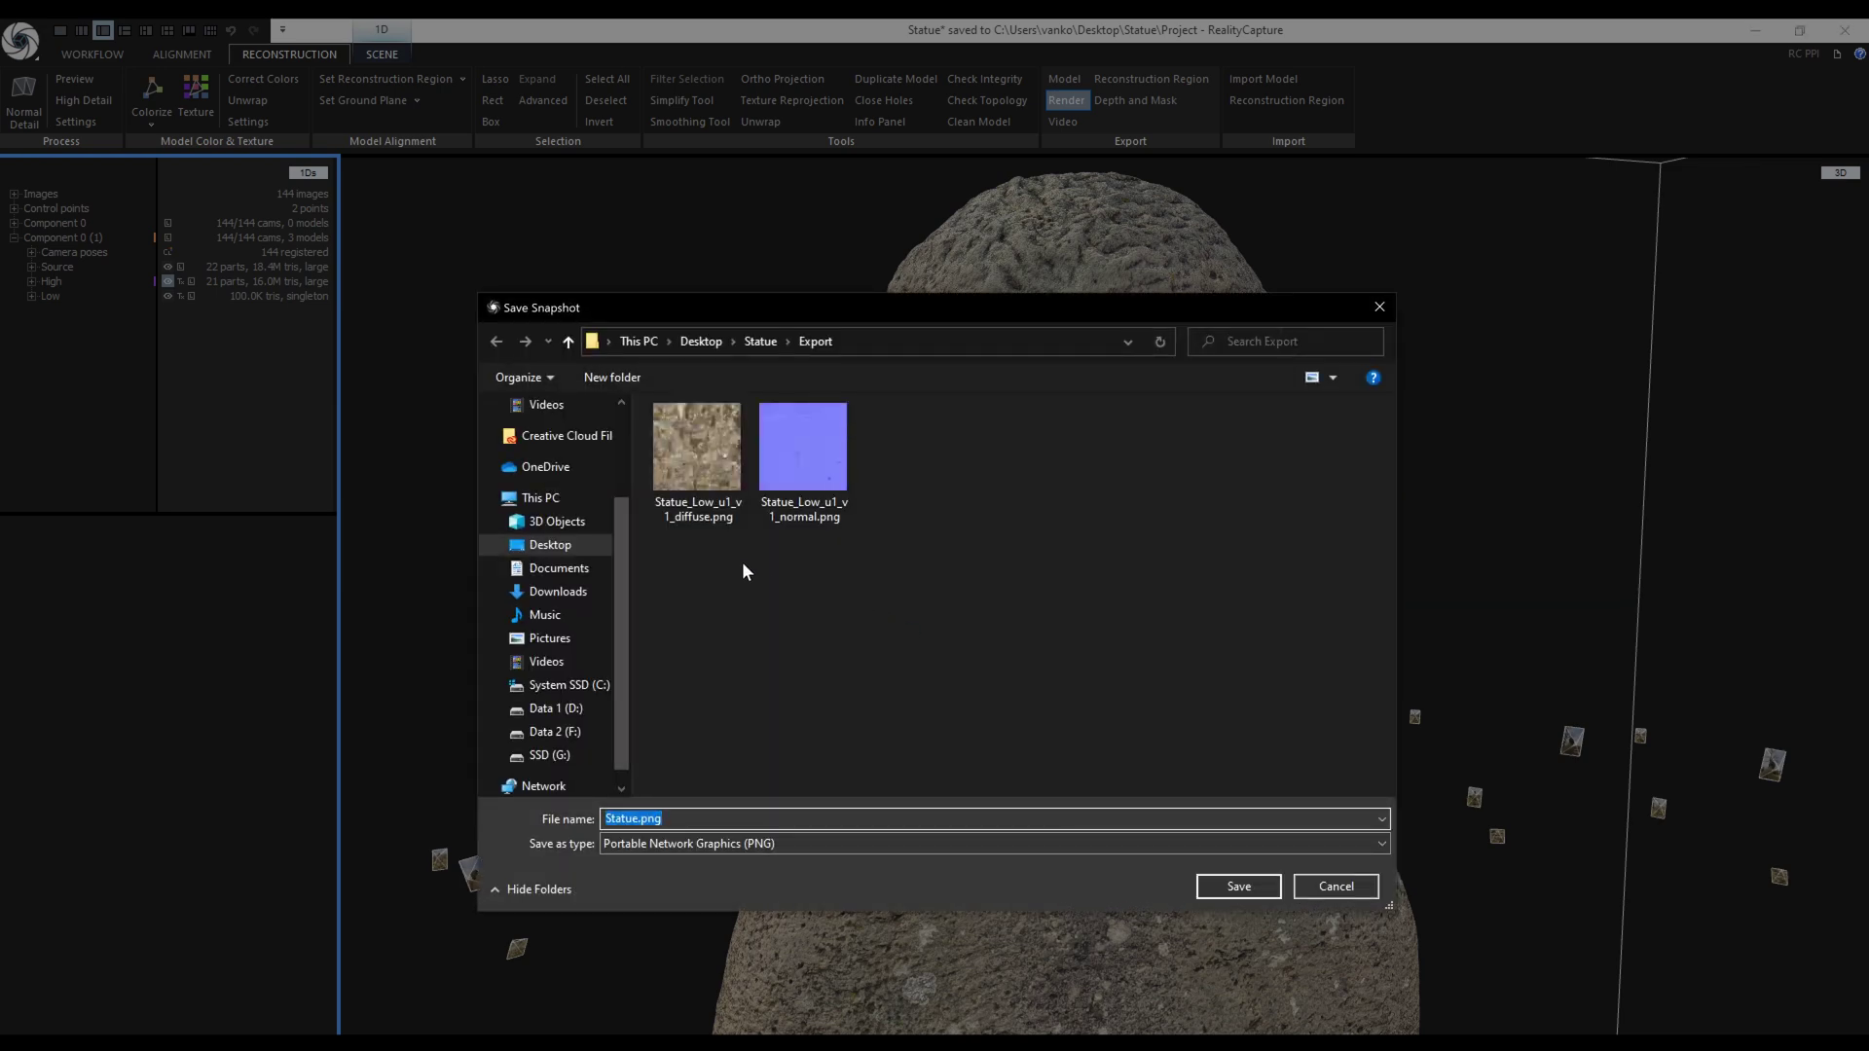
click(607, 378)
text(Render)
key(Return)
double_click(699, 457)
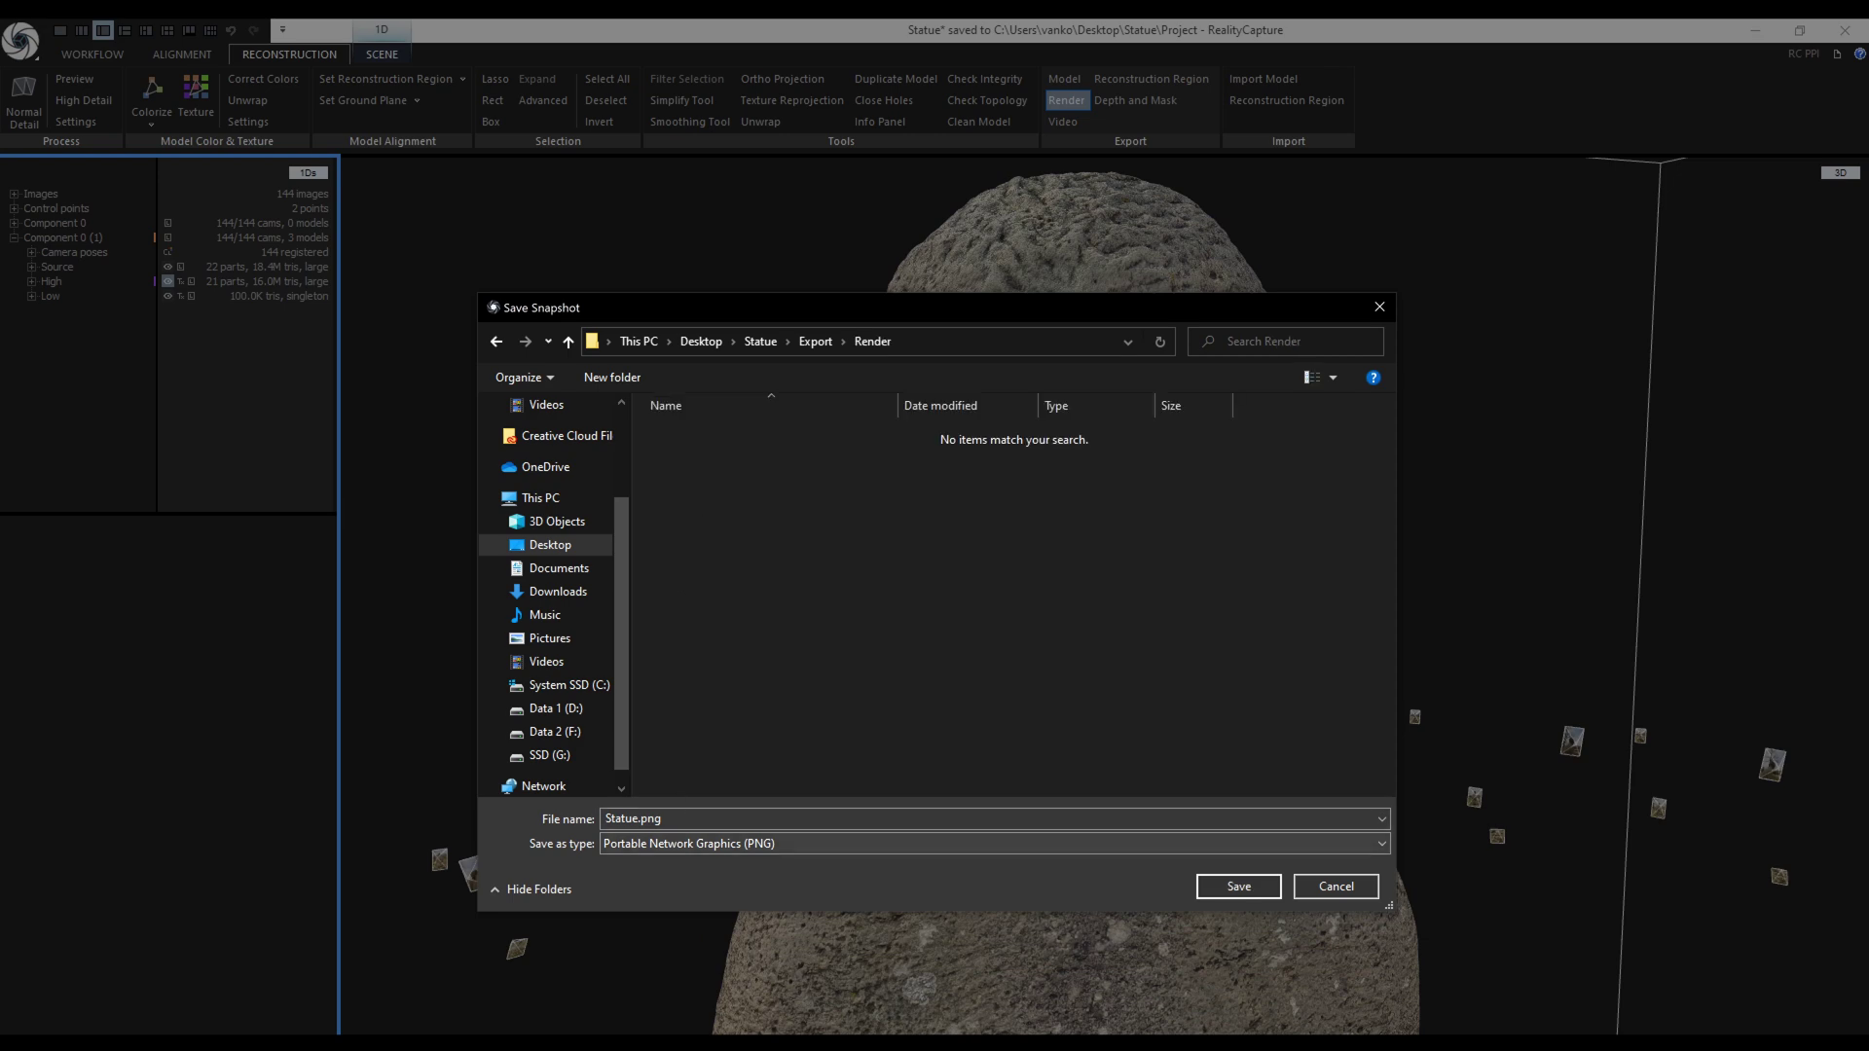
click(636, 819)
text(_high)
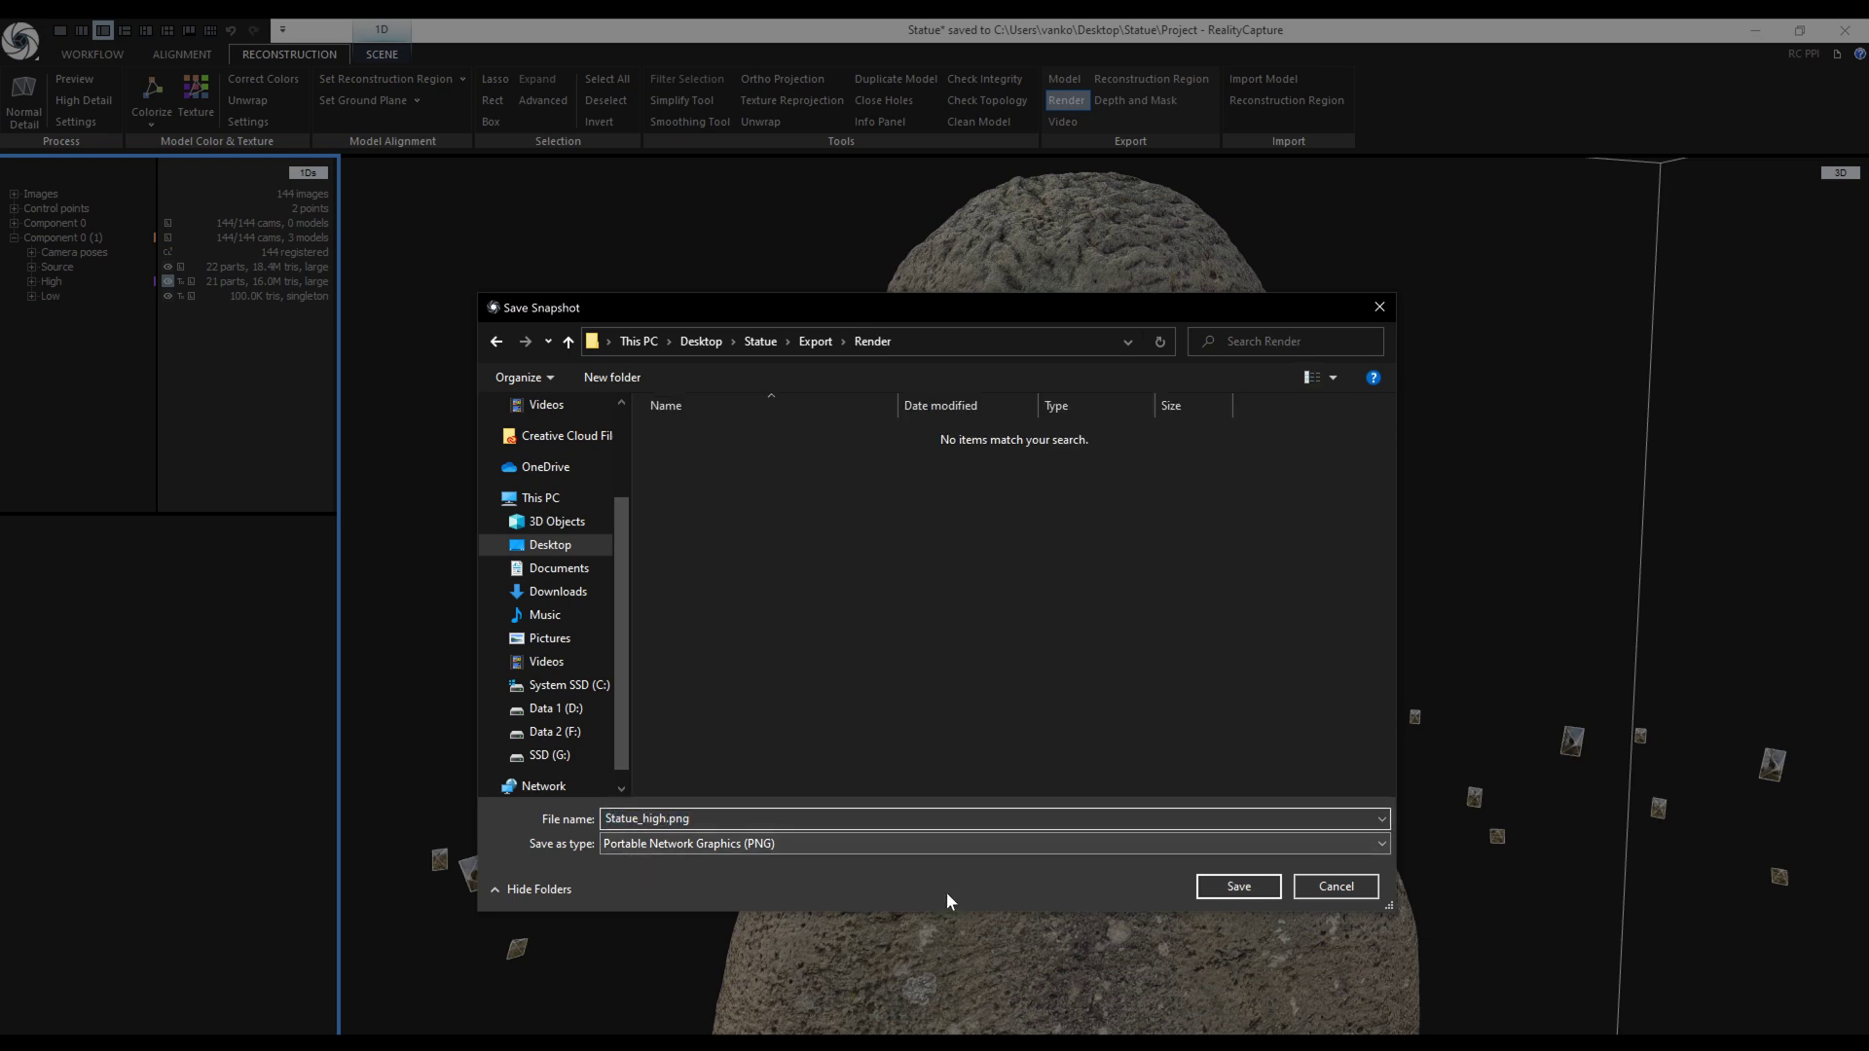
click(1236, 886)
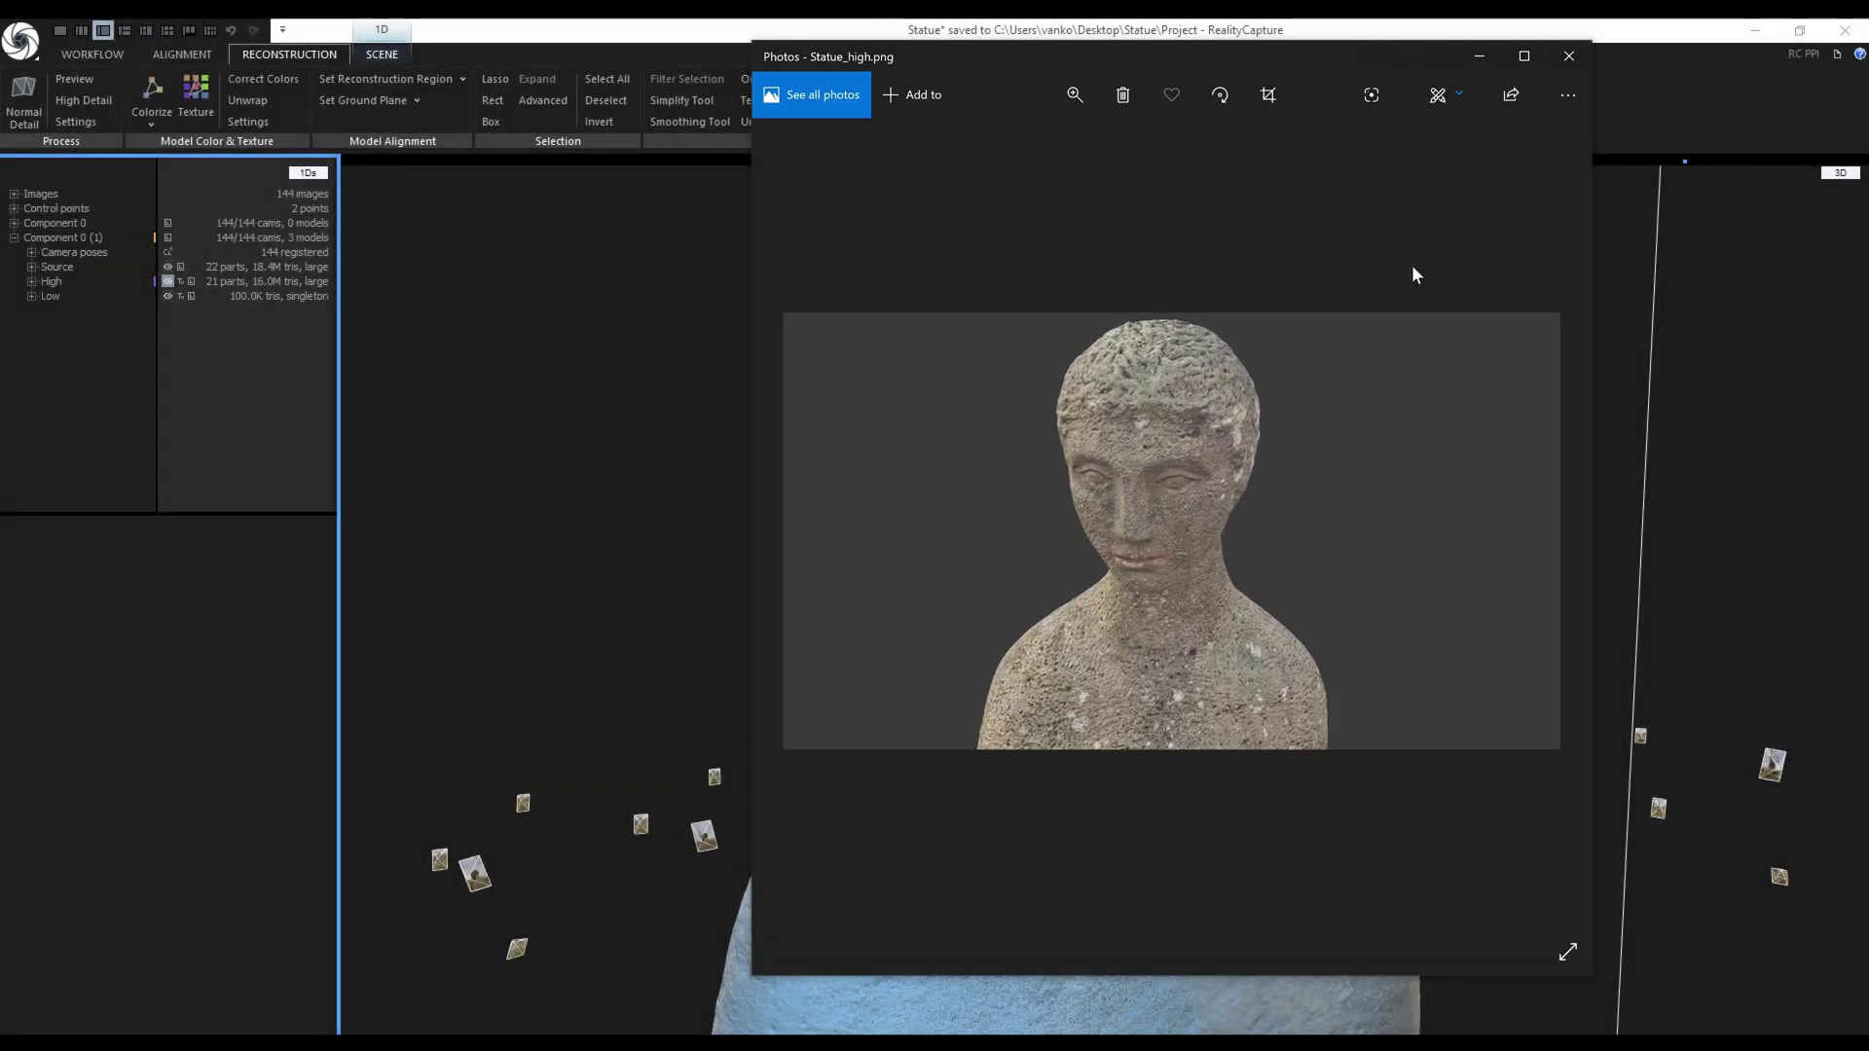
Maximize Photos, zoom in and out on Statue_high.png, then close the viewer.
double_click(1465, 55)
scroll(833, 498, up, 5)
scroll(832, 506, down, 5)
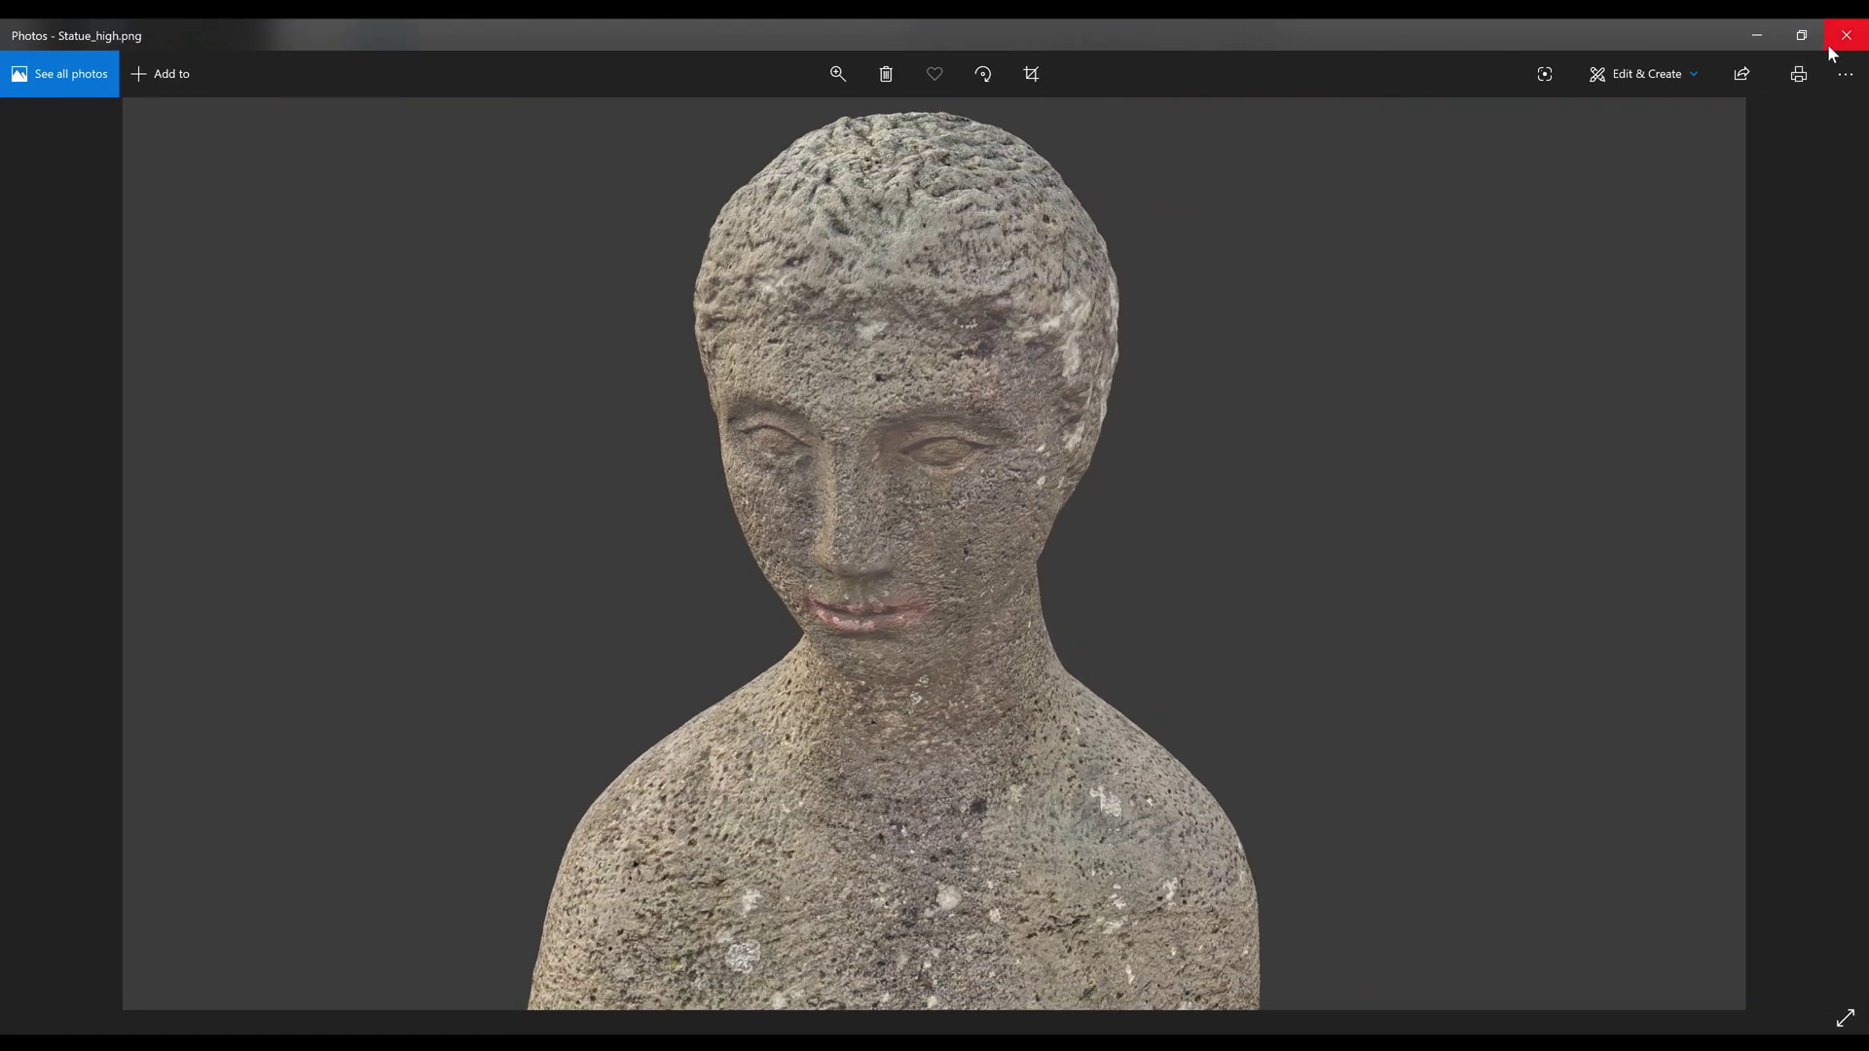
click(1845, 37)
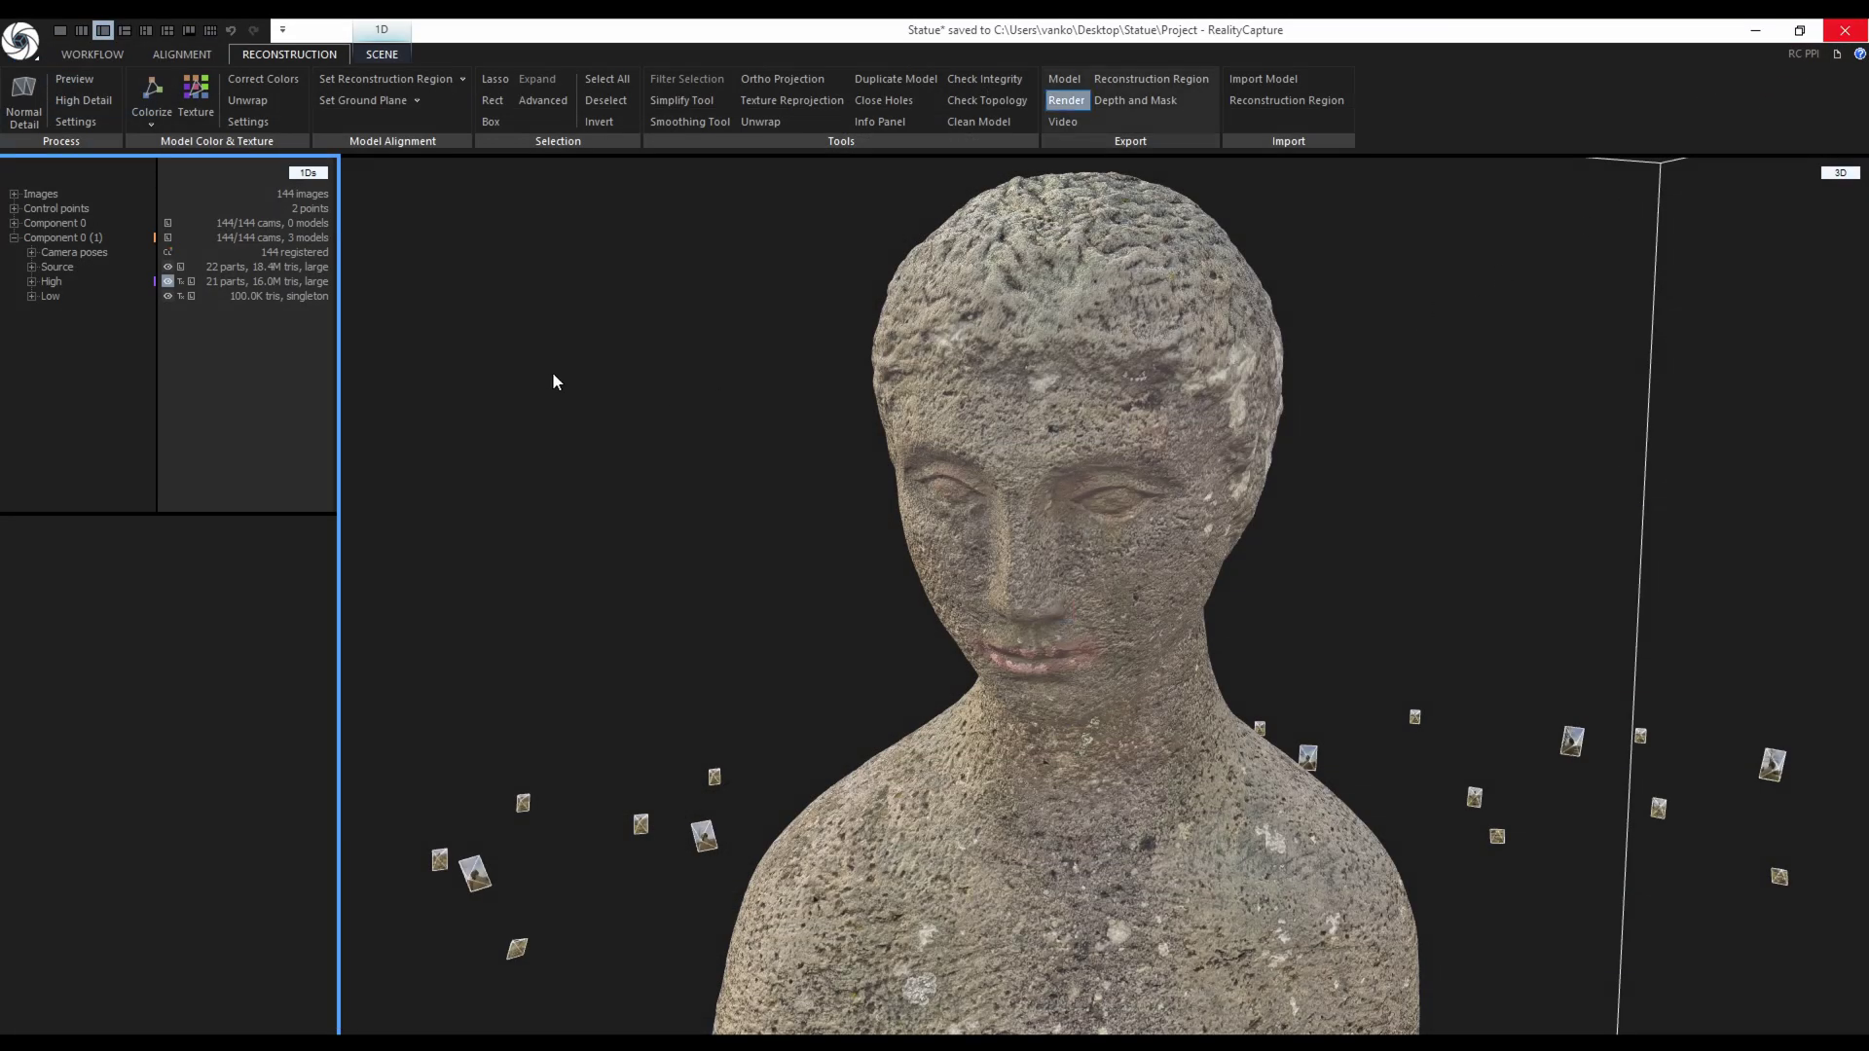
Show the Low model, render it with the same settings, and save it as Statue_low.png.
click(167, 296)
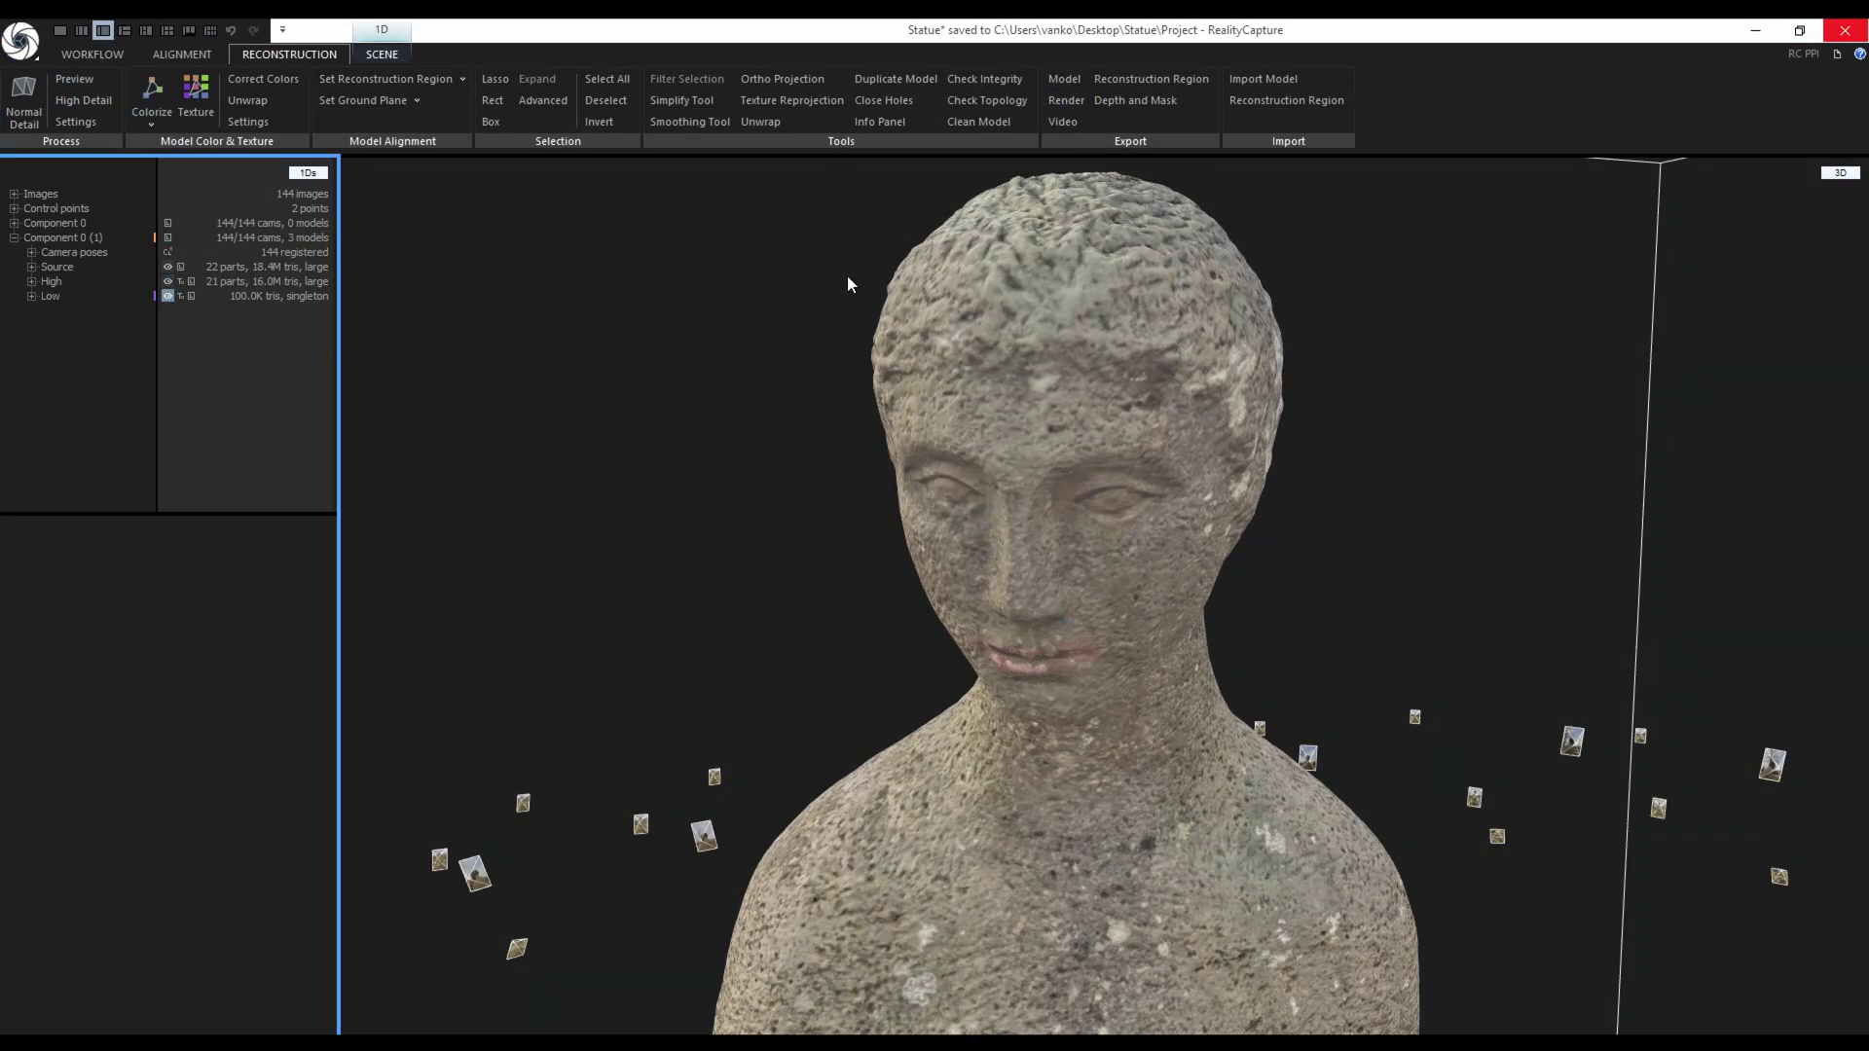
click(1072, 103)
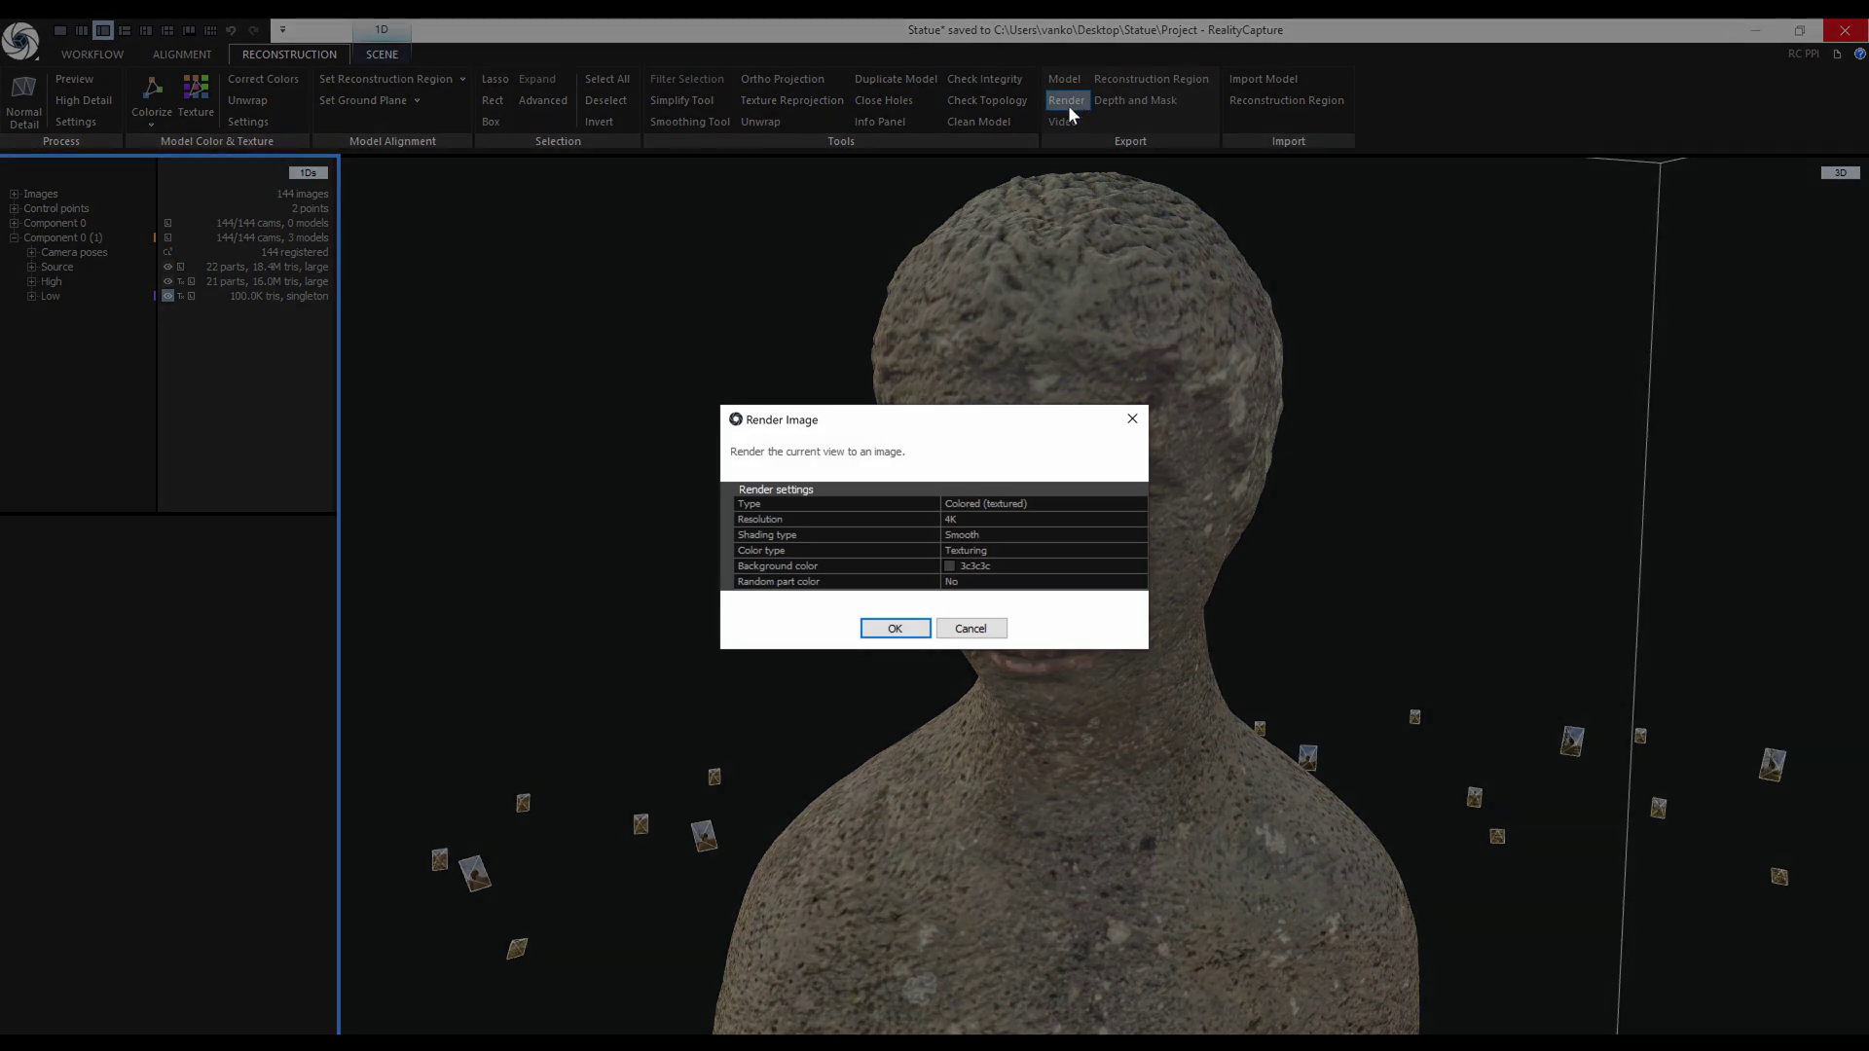
click(895, 628)
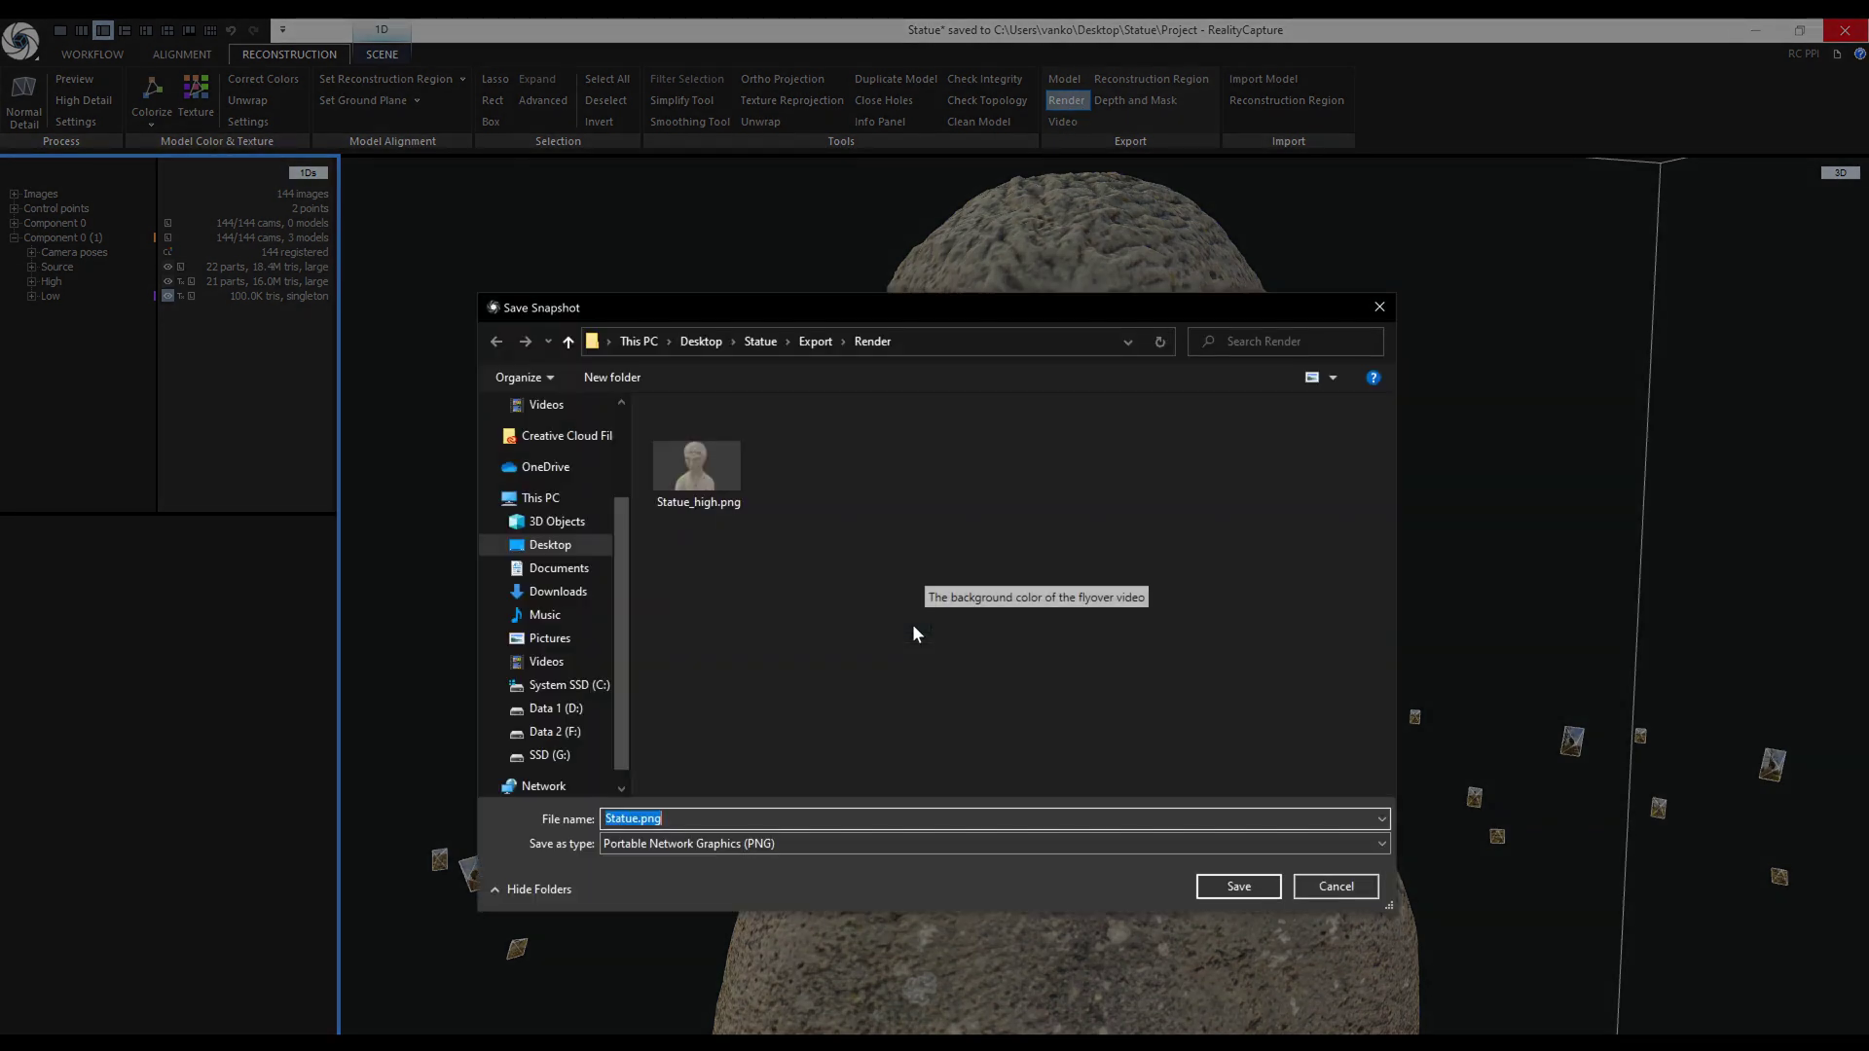
click(717, 501)
click(662, 818)
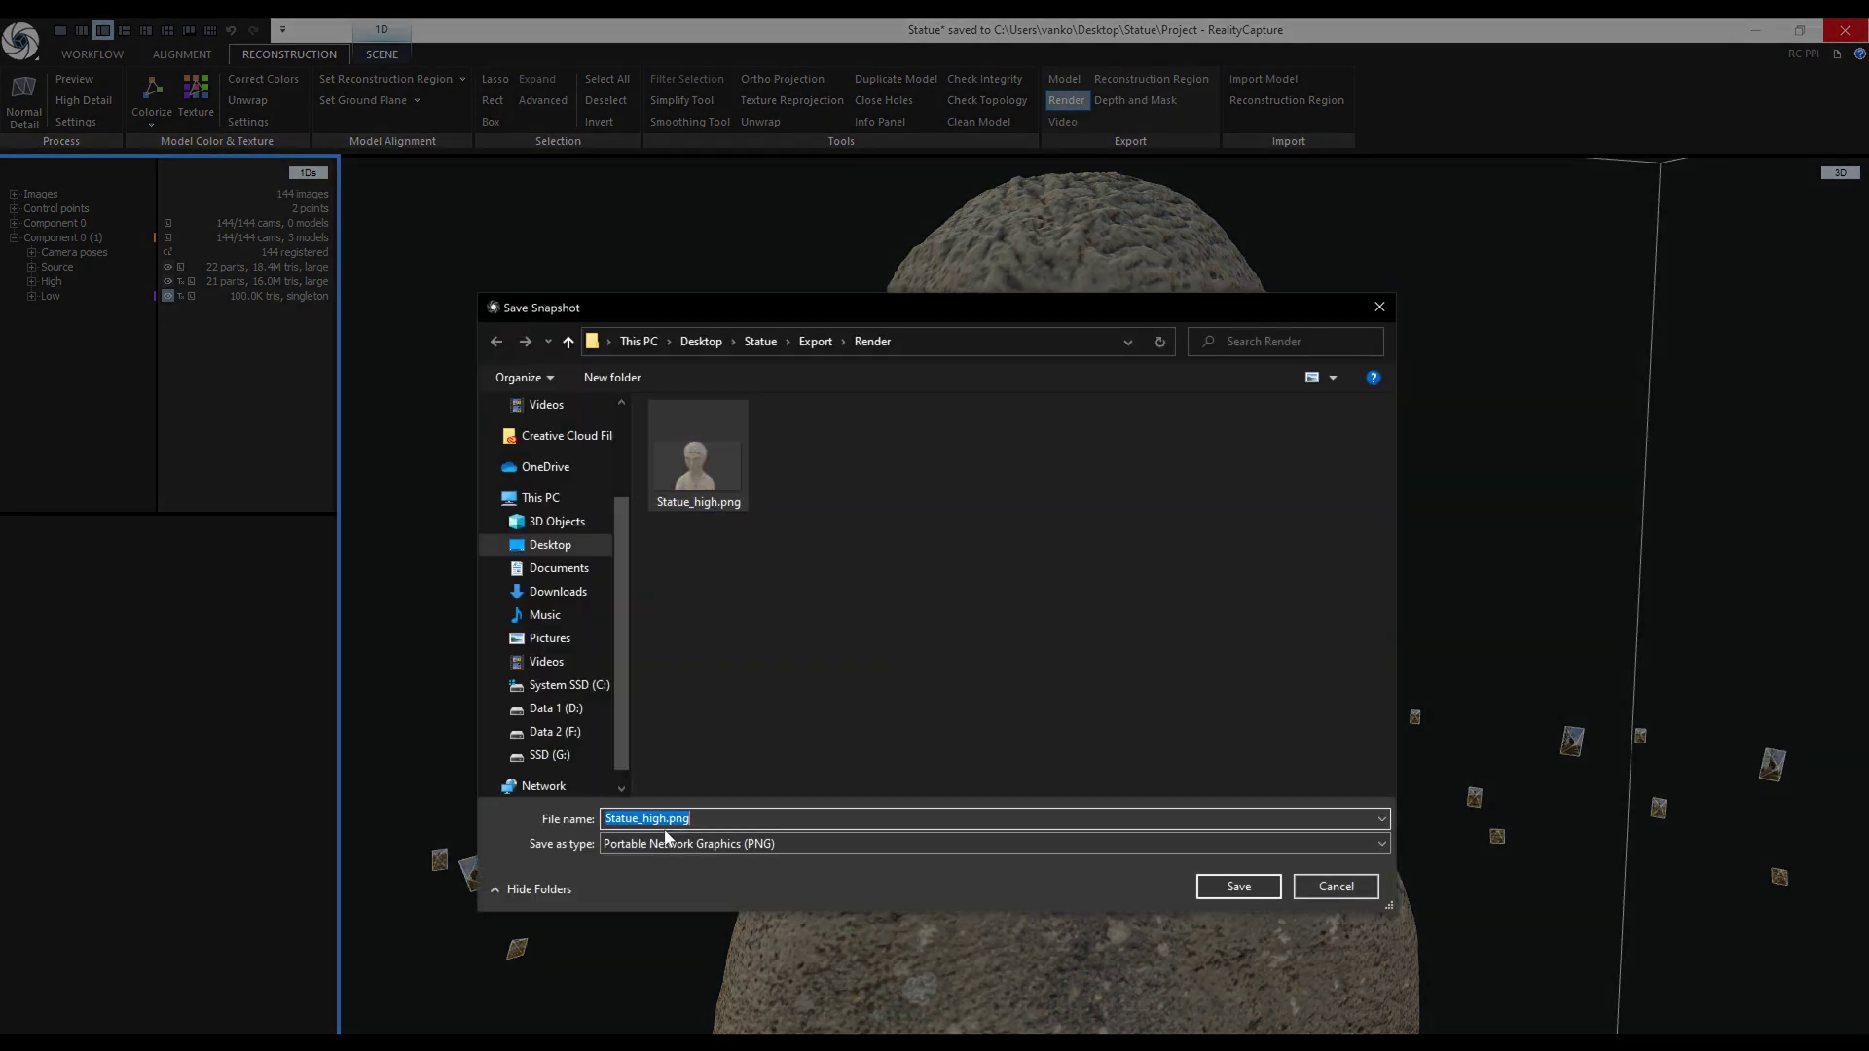
click(662, 819)
key(Delete)
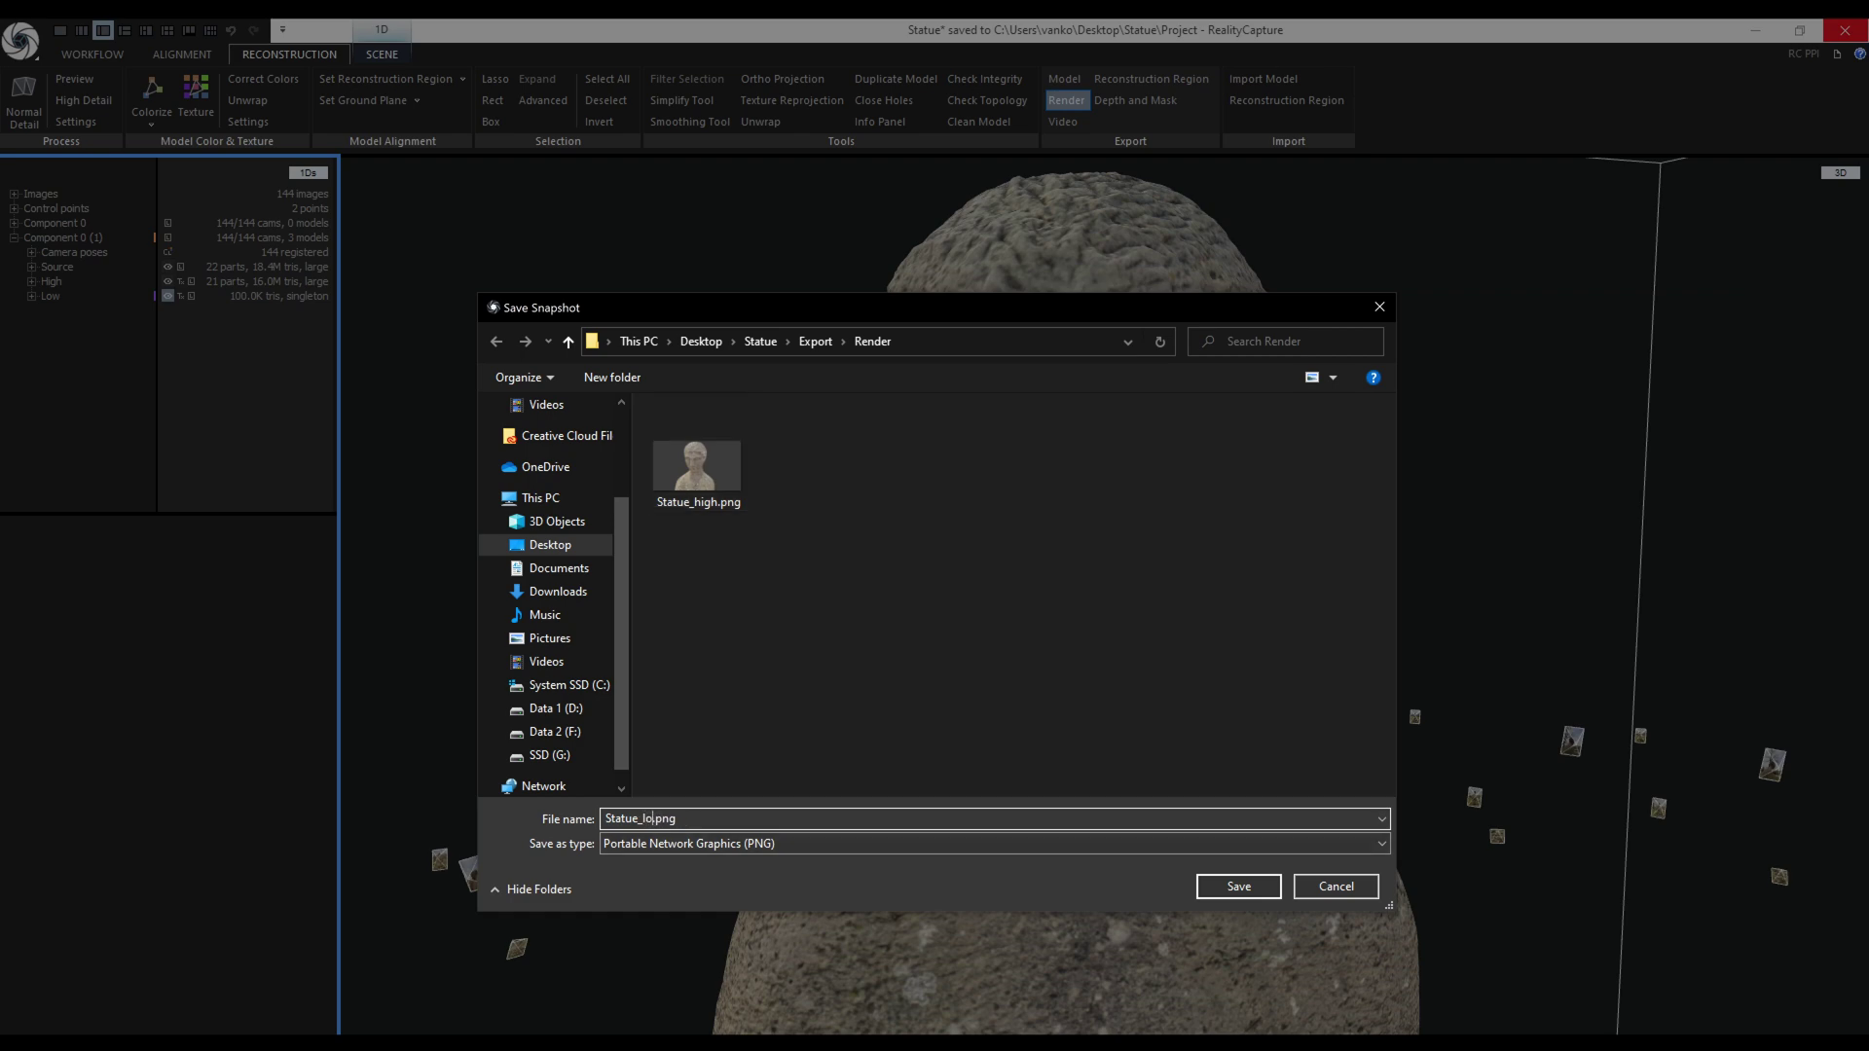
text(low)
click(1239, 886)
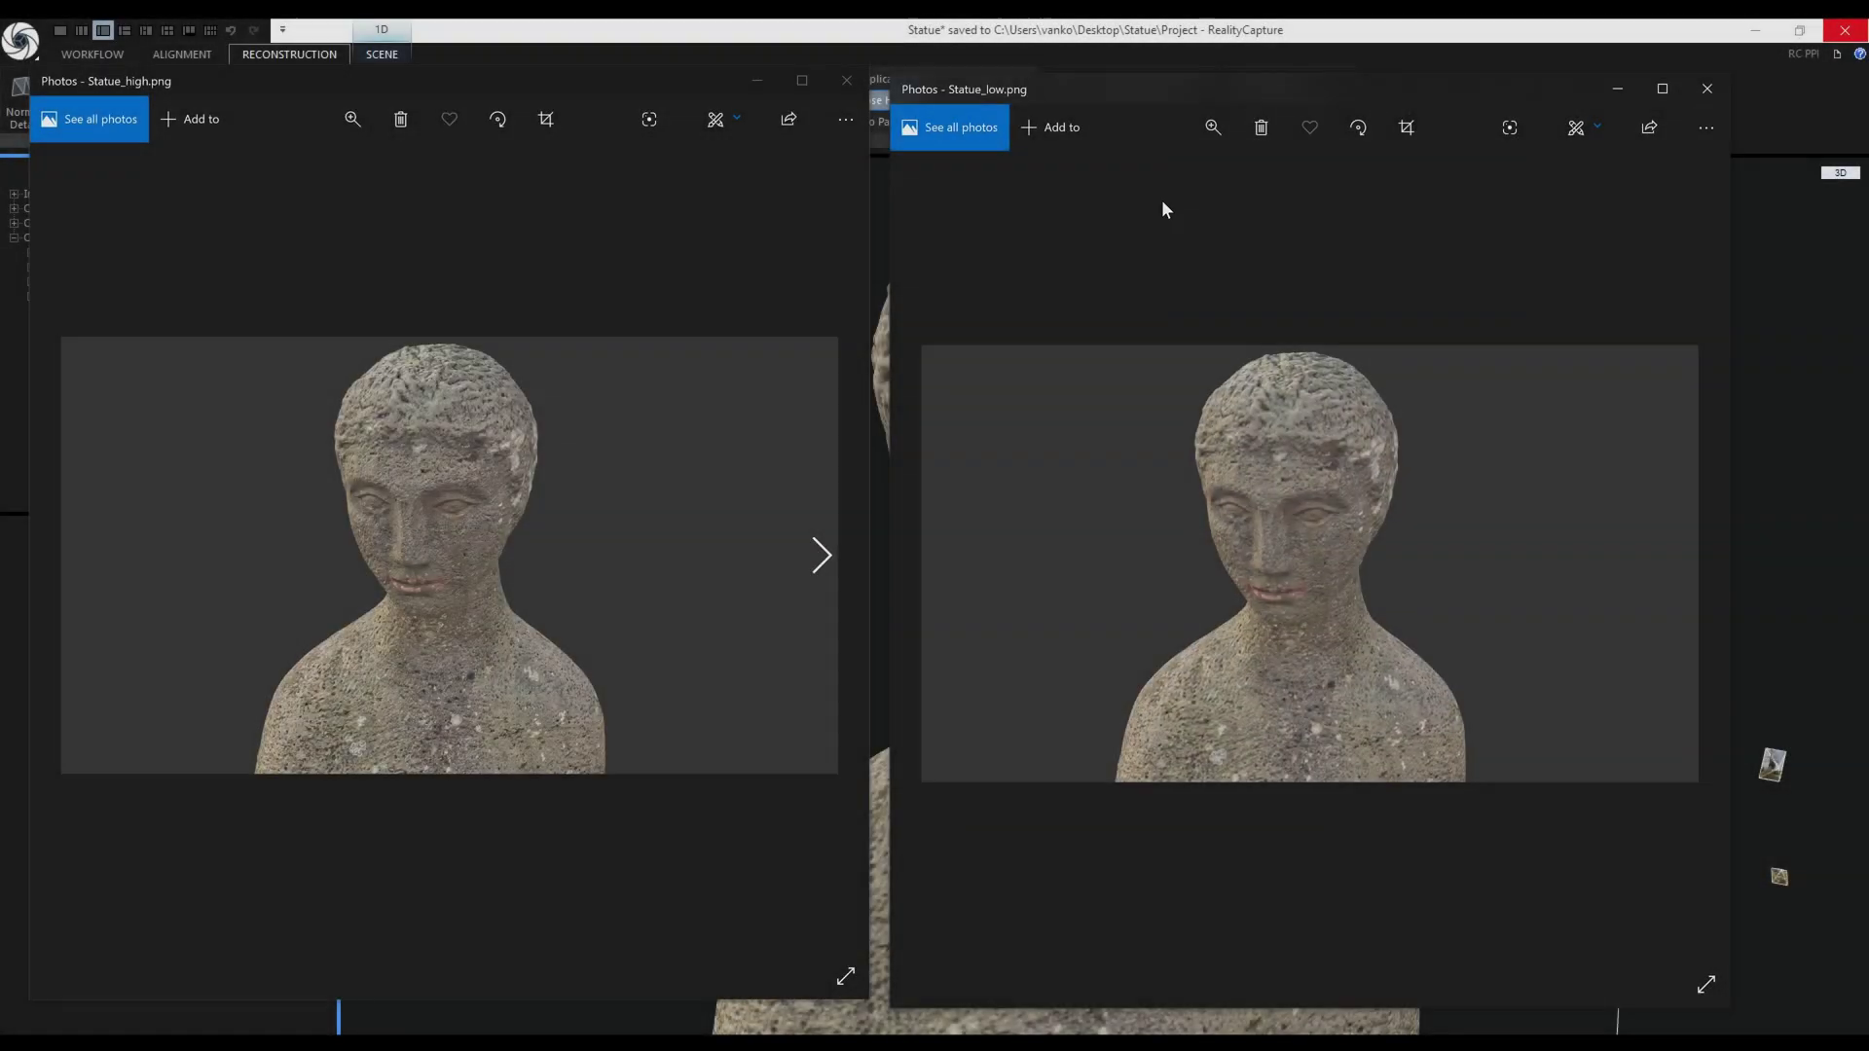
Zoom into and pan across the faces of the high and low renders to compare detail.
scroll(1256, 468, up, 5)
scroll(366, 516, up, 8)
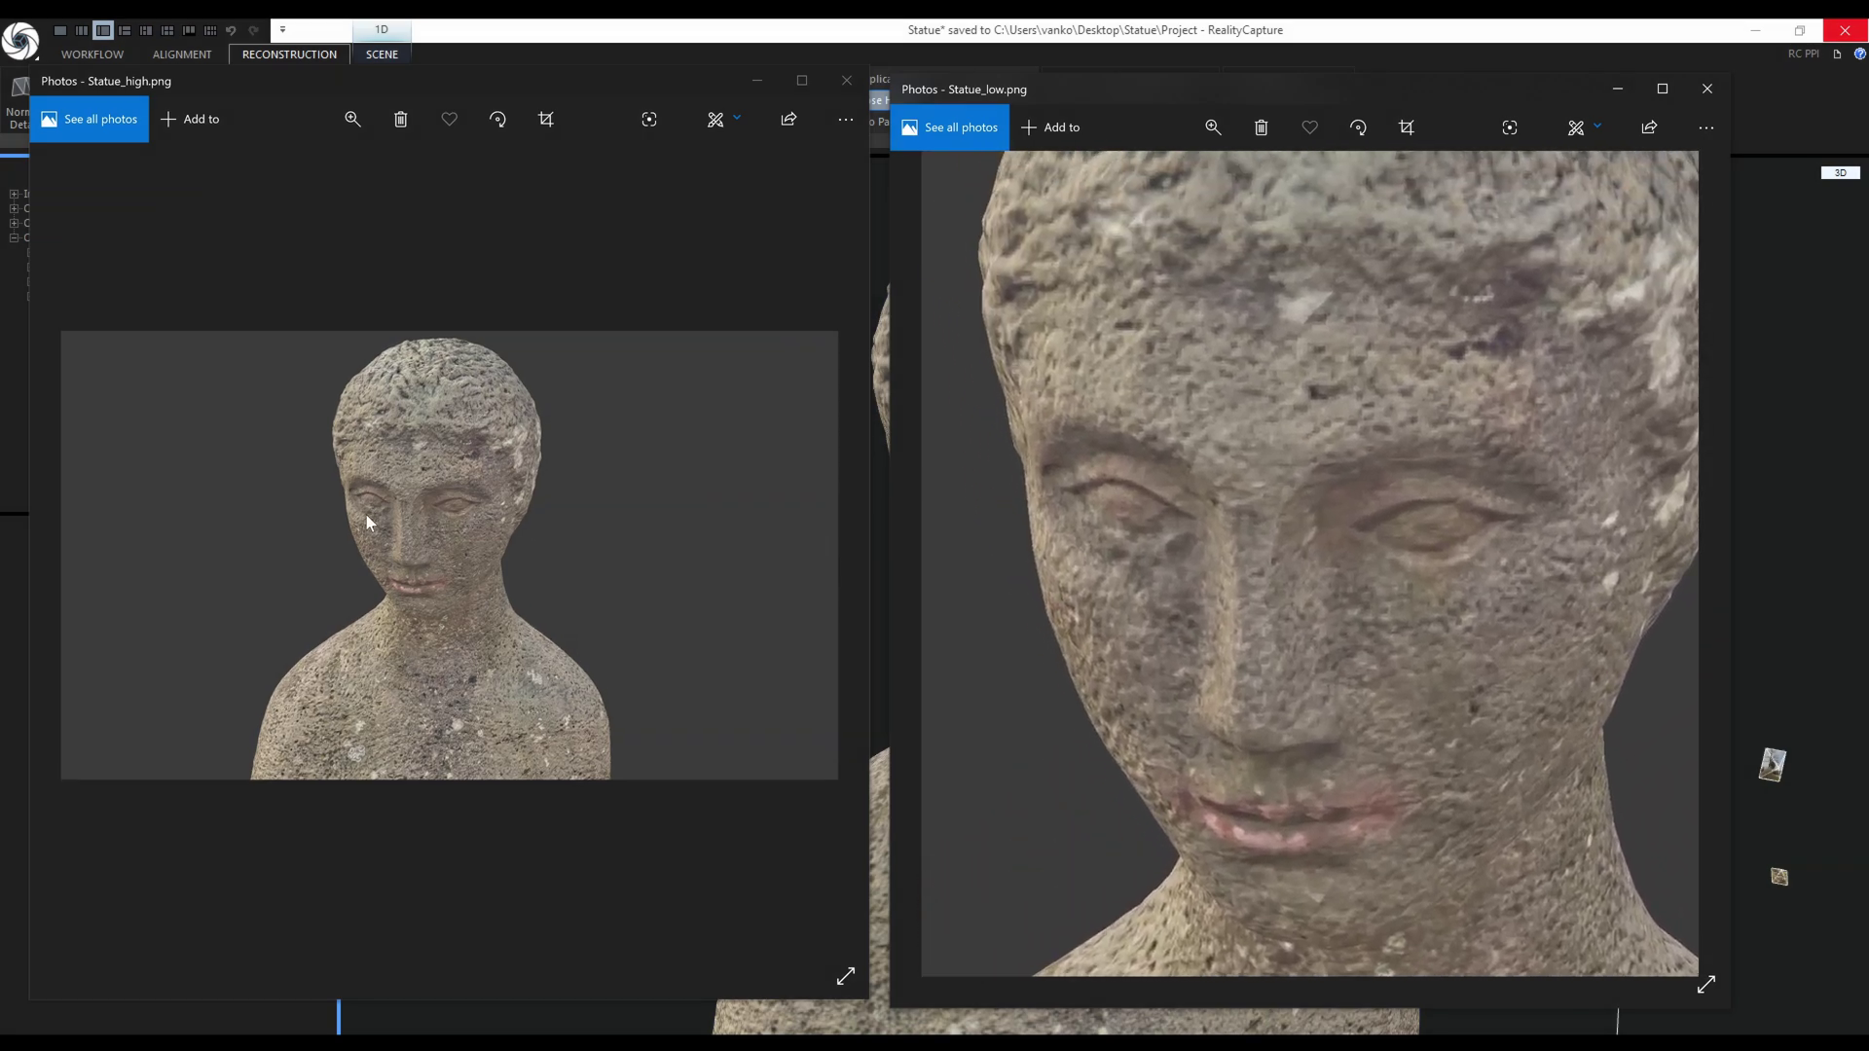
scroll(588, 516, down, 5)
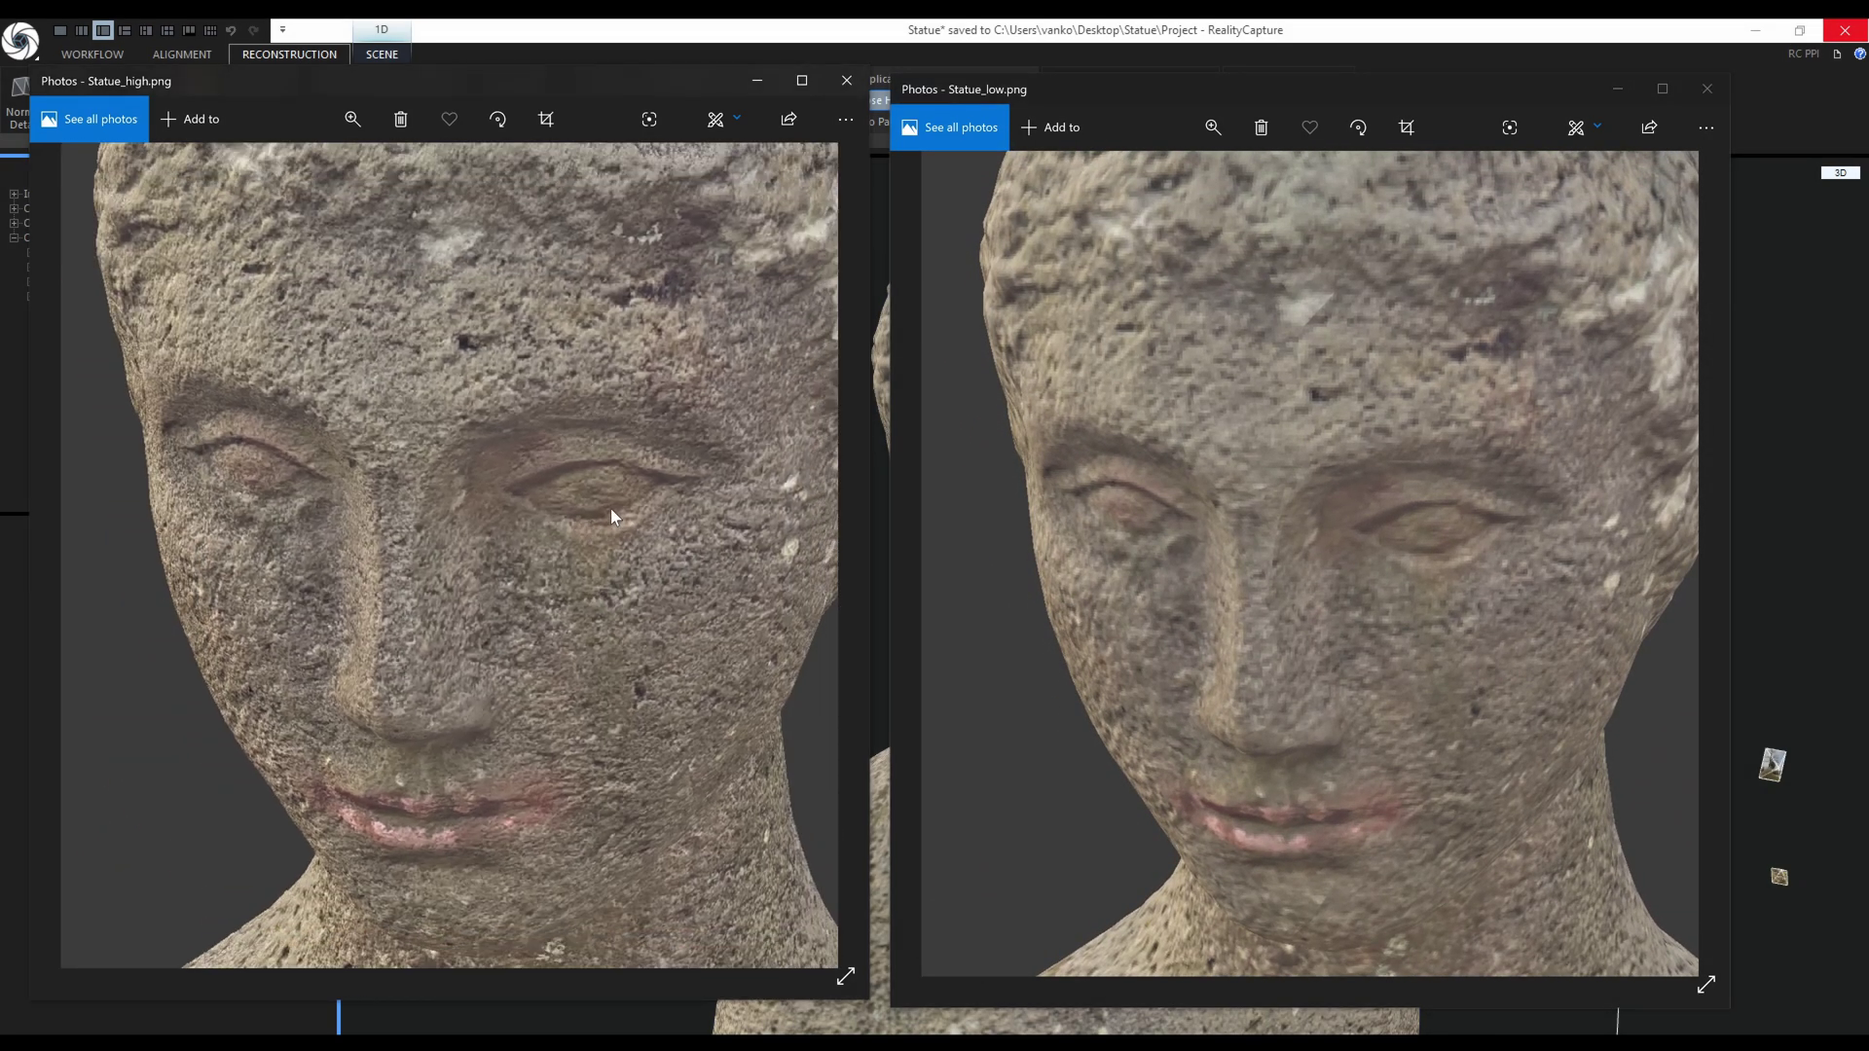
scroll(1296, 556, down, 2)
drag(1296, 557, 1289, 517)
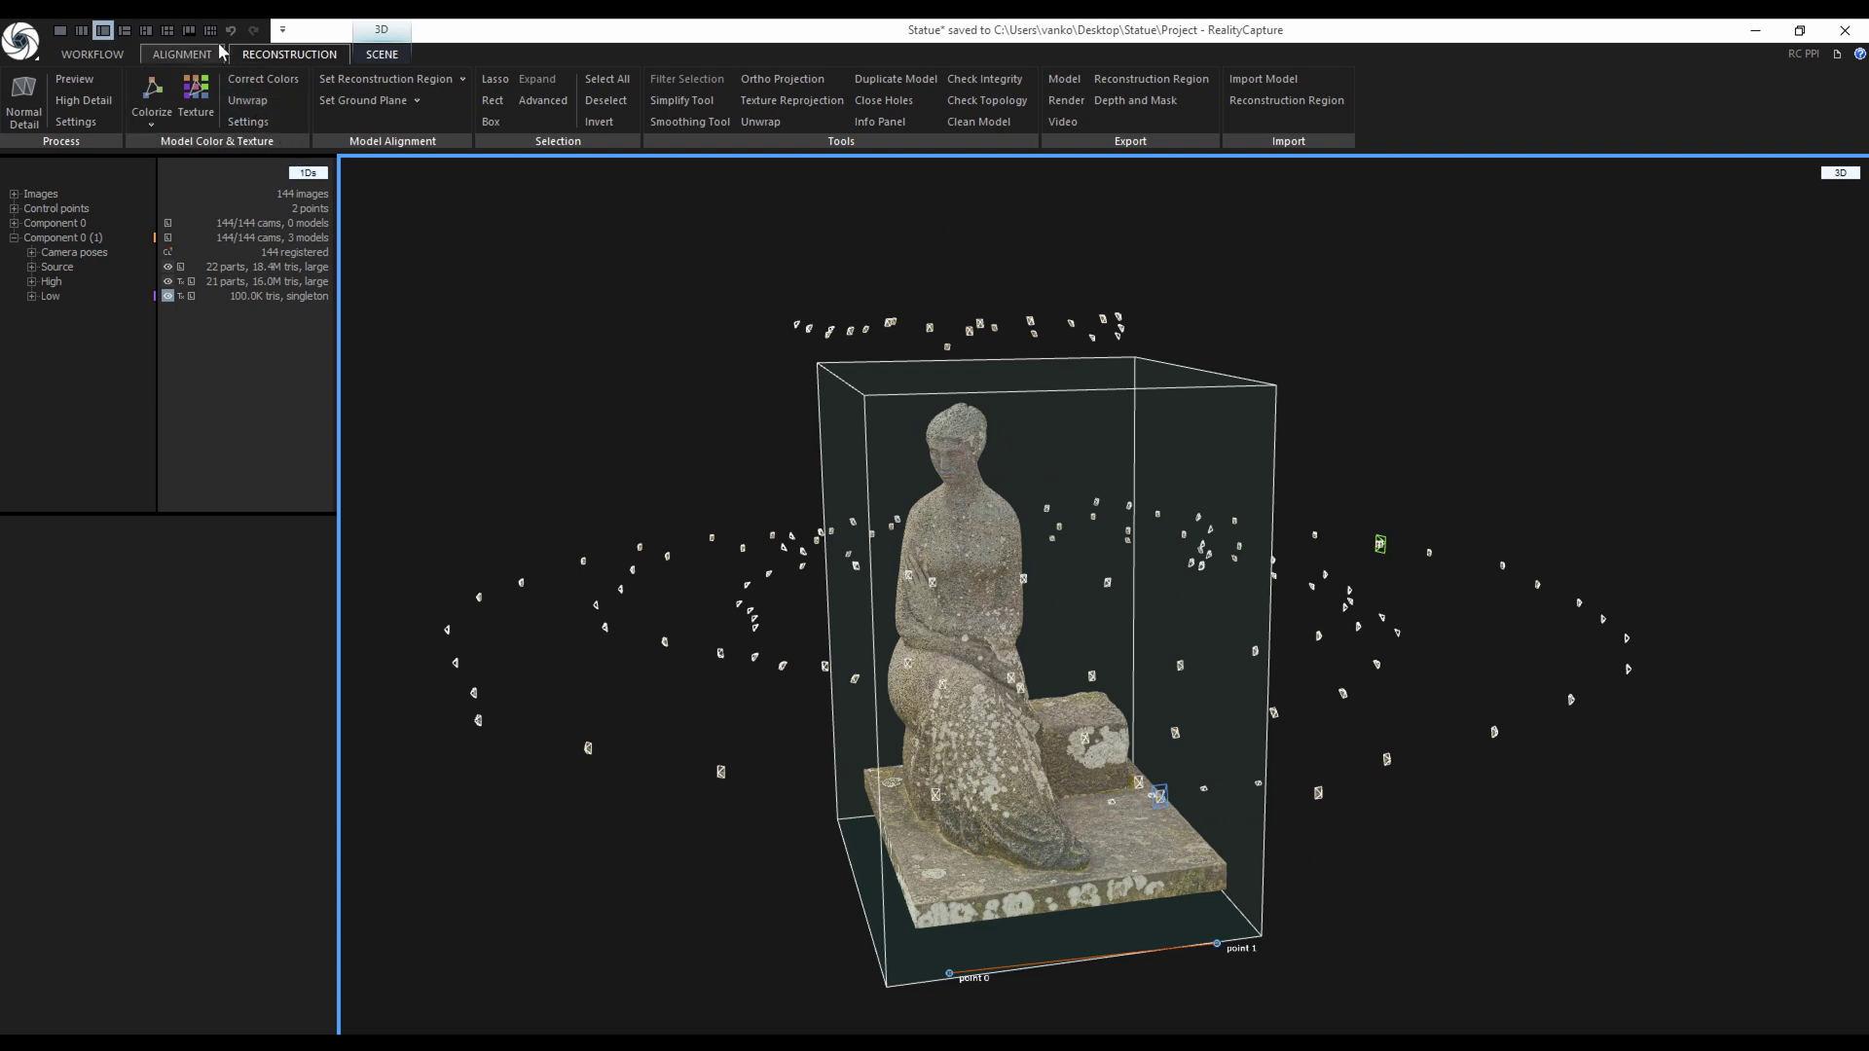
Switch to a multi-panel layout with a second 3D view on the right and the 4D timeline below.
click(190, 31)
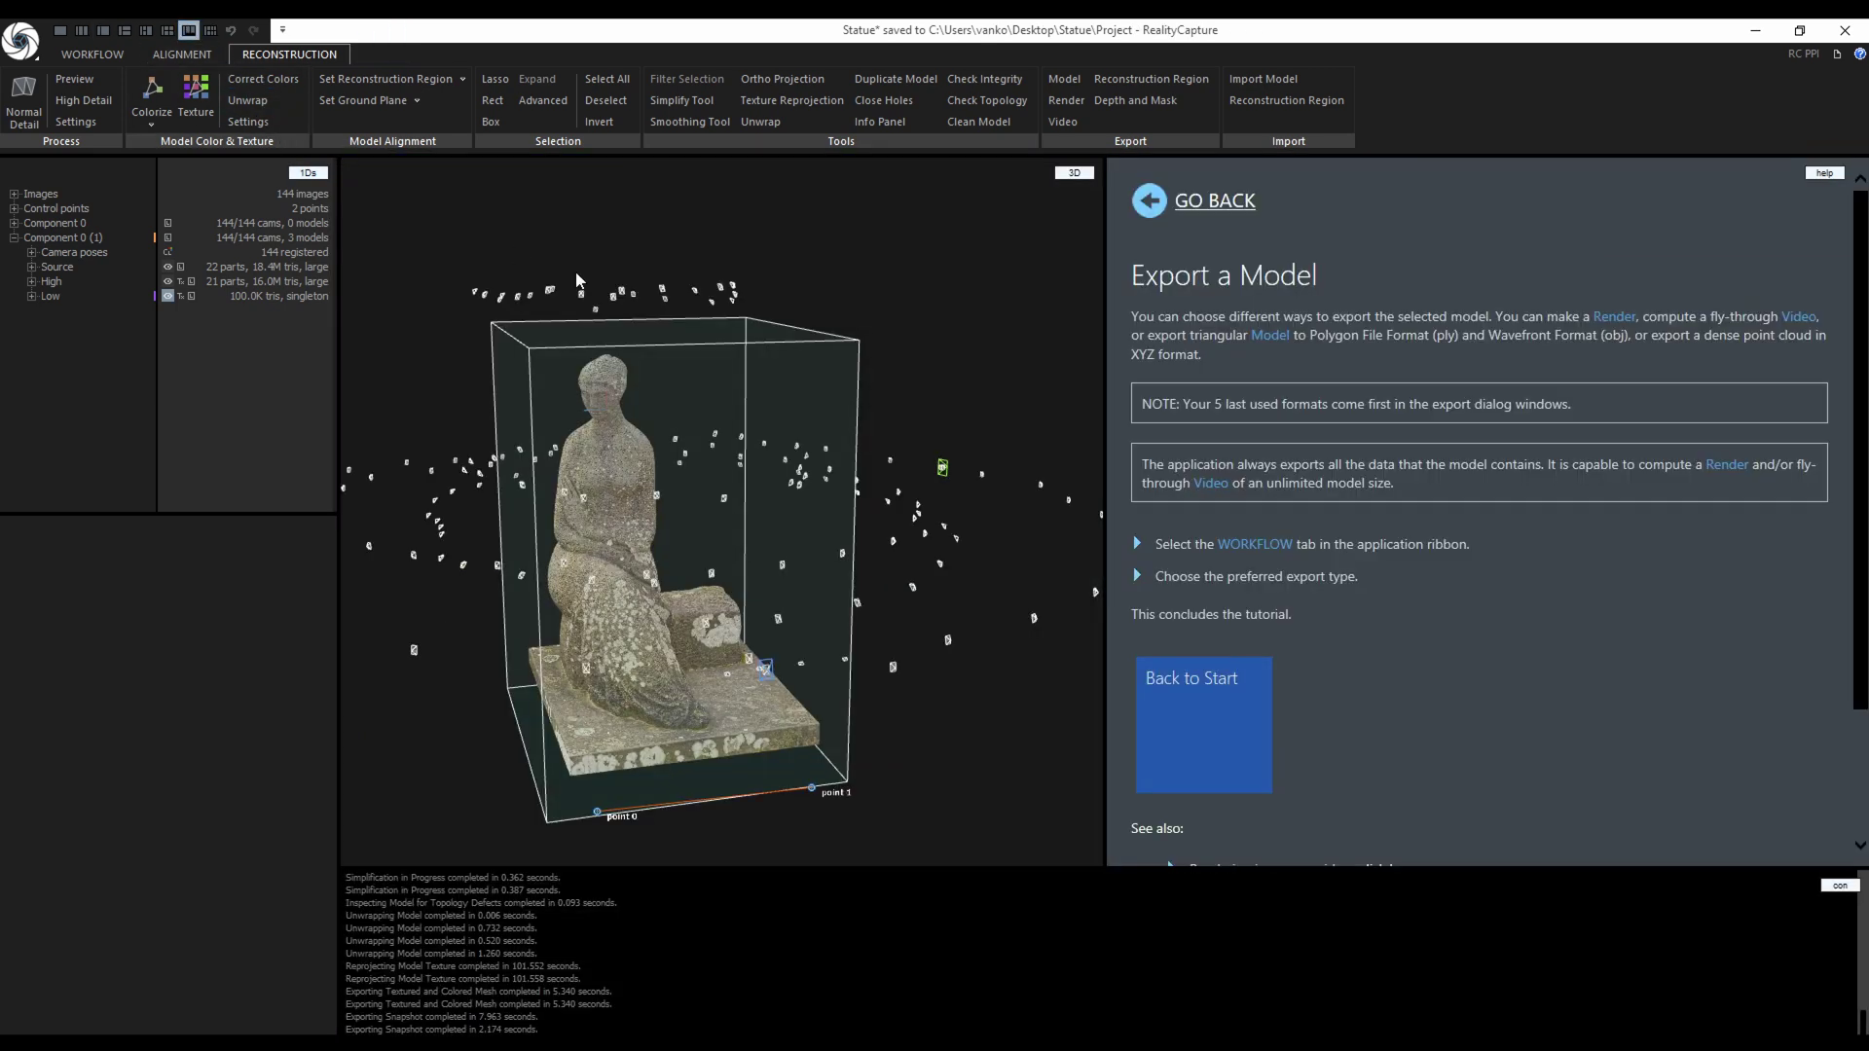
click(1824, 173)
click(1825, 219)
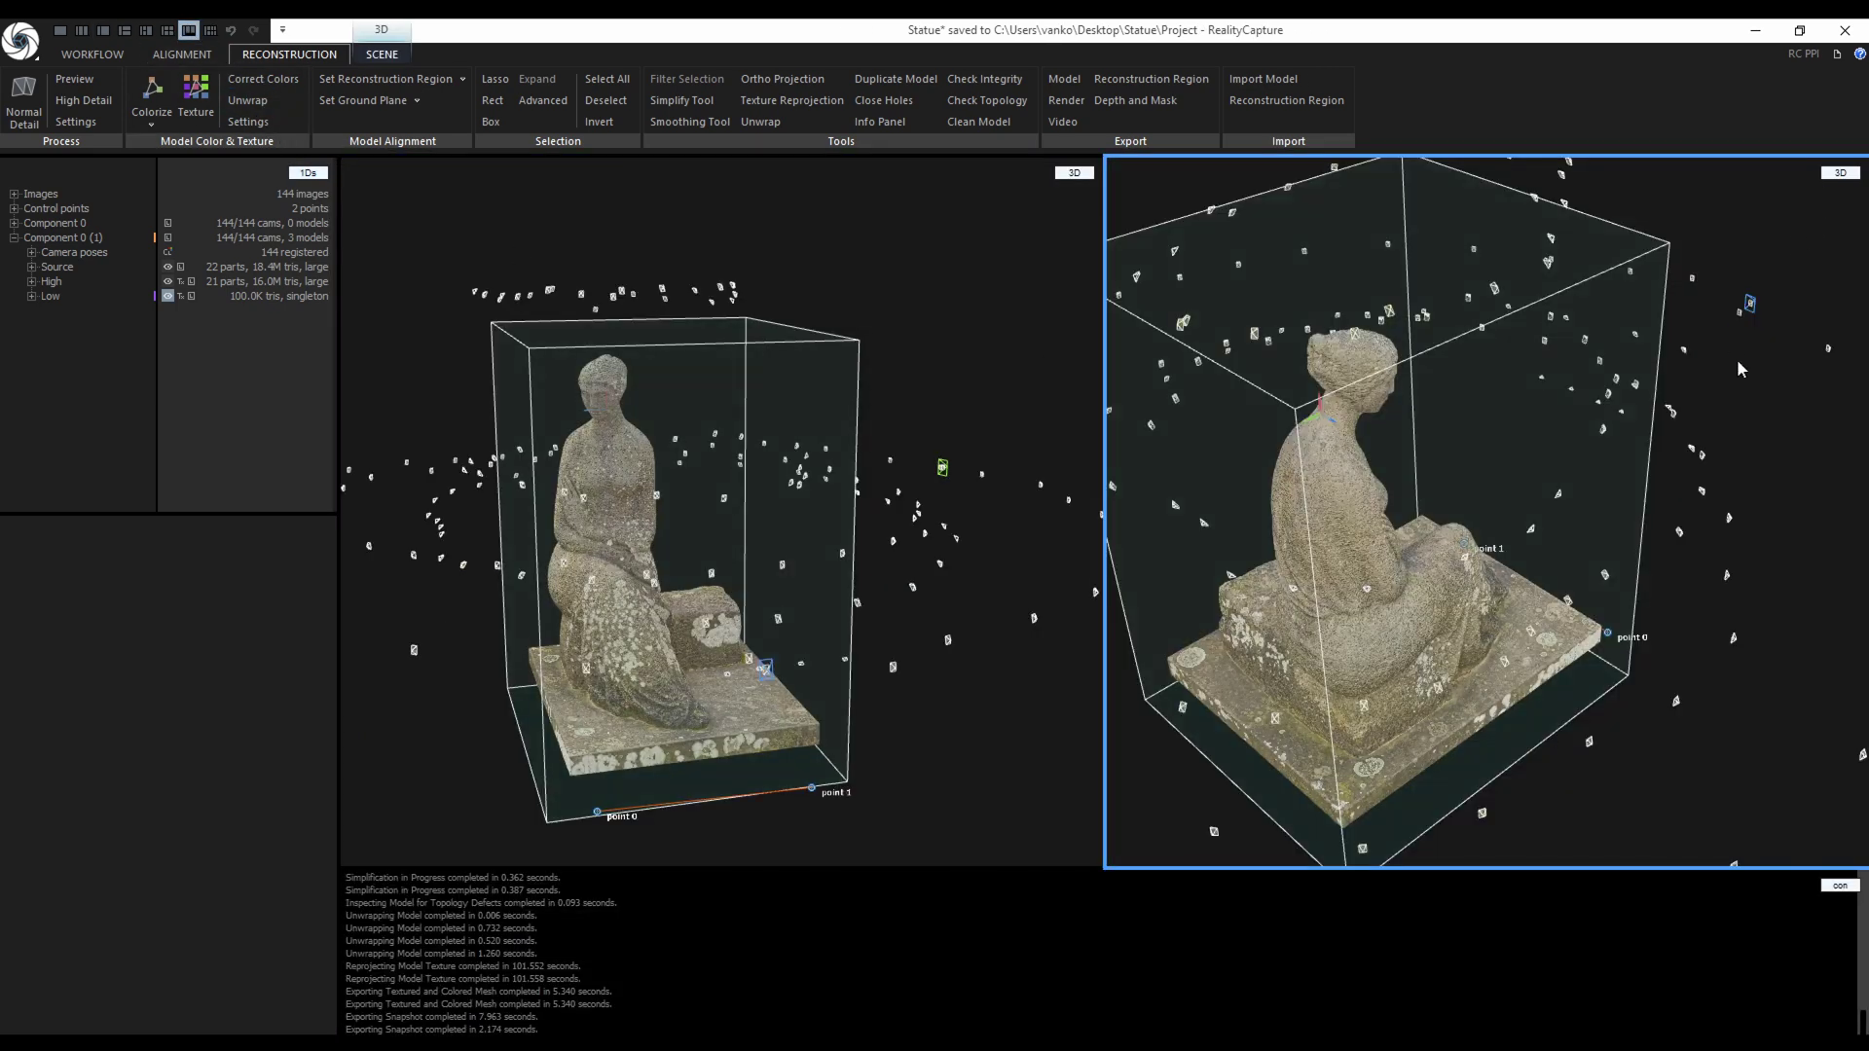
click(1840, 886)
click(1843, 949)
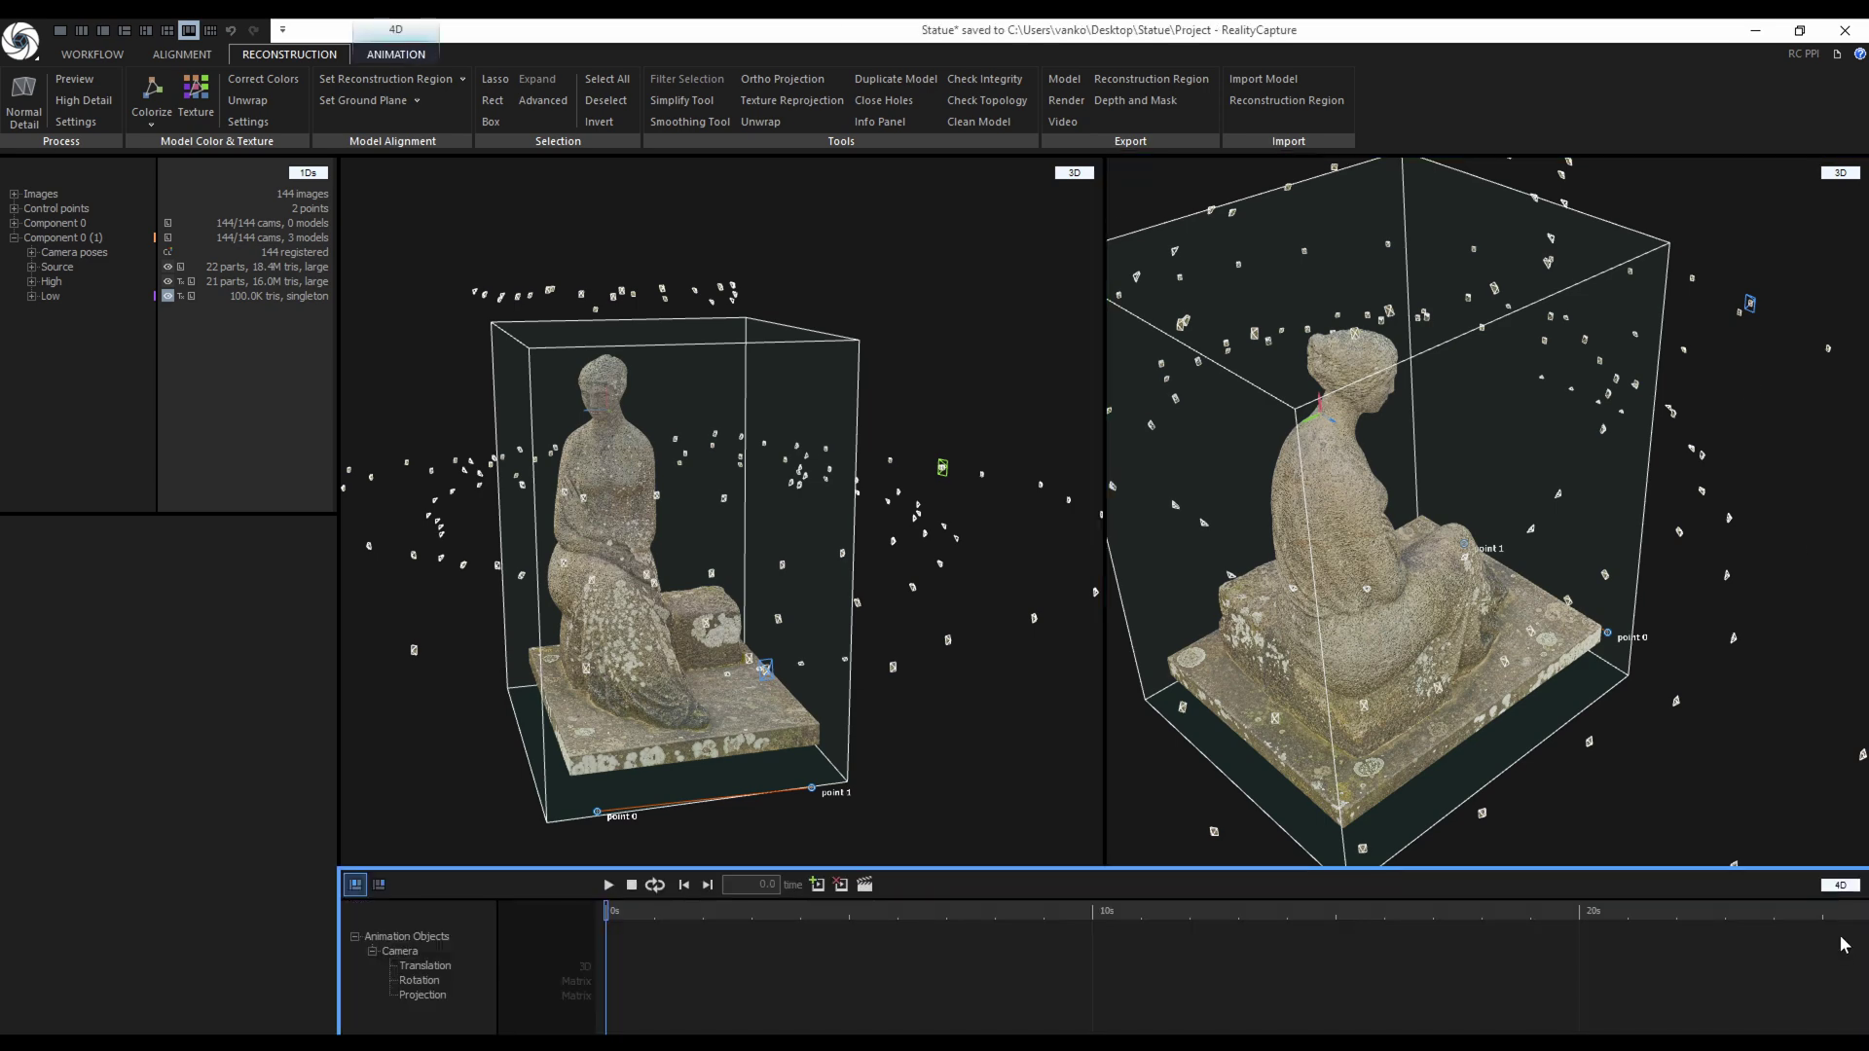
Orbit around the statue, inserting camera keyframes at 0, 1, 7 and 8 seconds.
scroll(779, 522, up, 5)
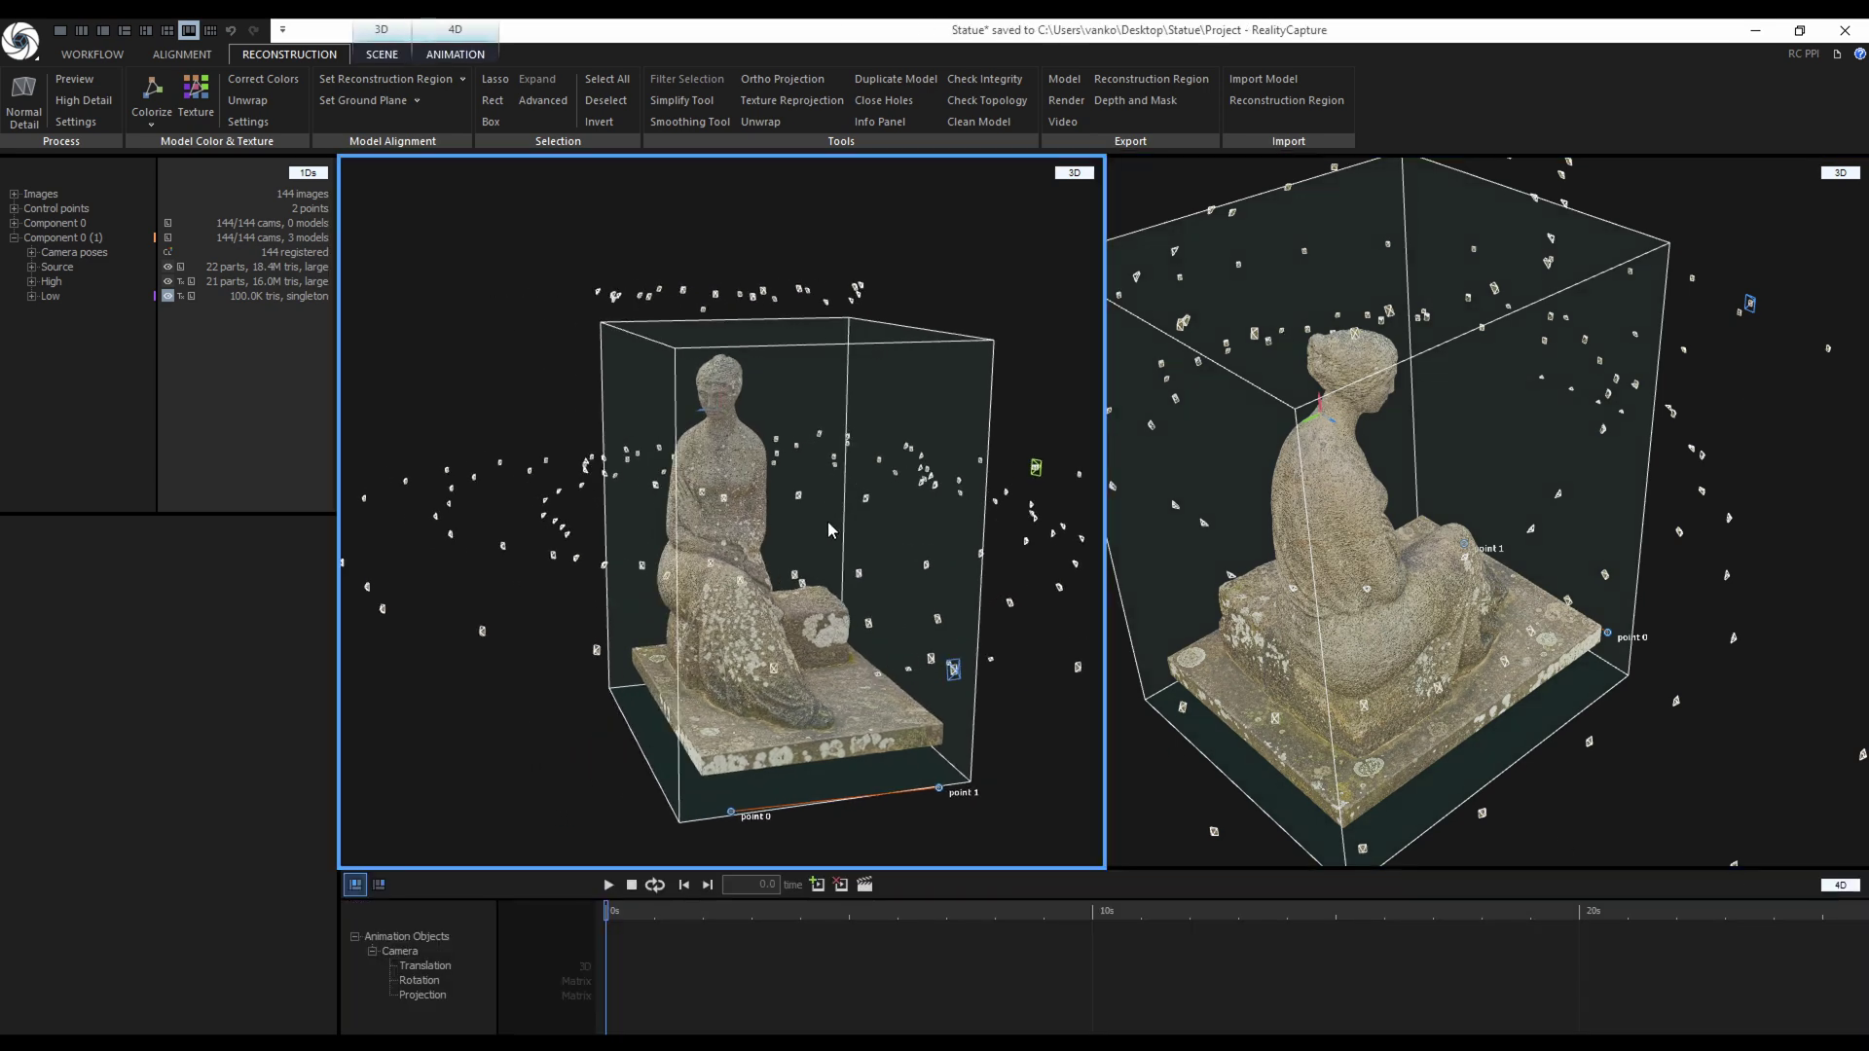
drag(790, 542, 763, 510)
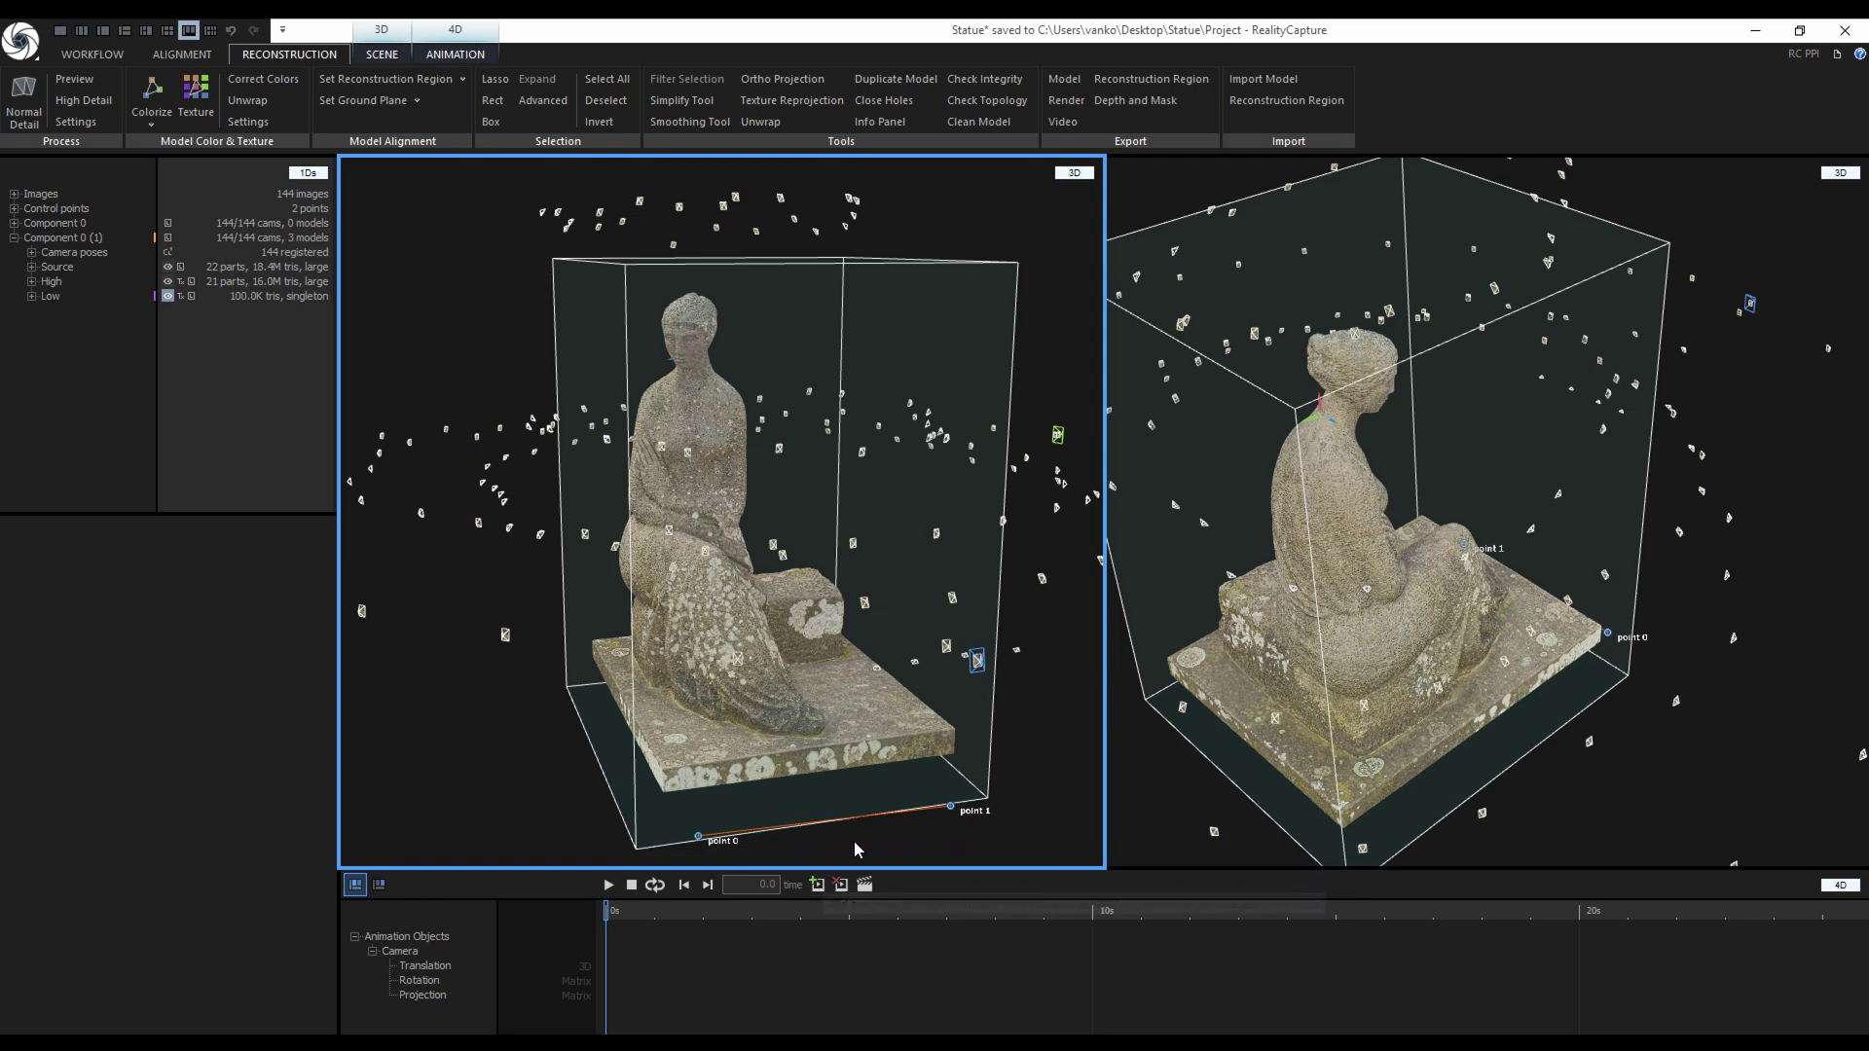
key(Insert)
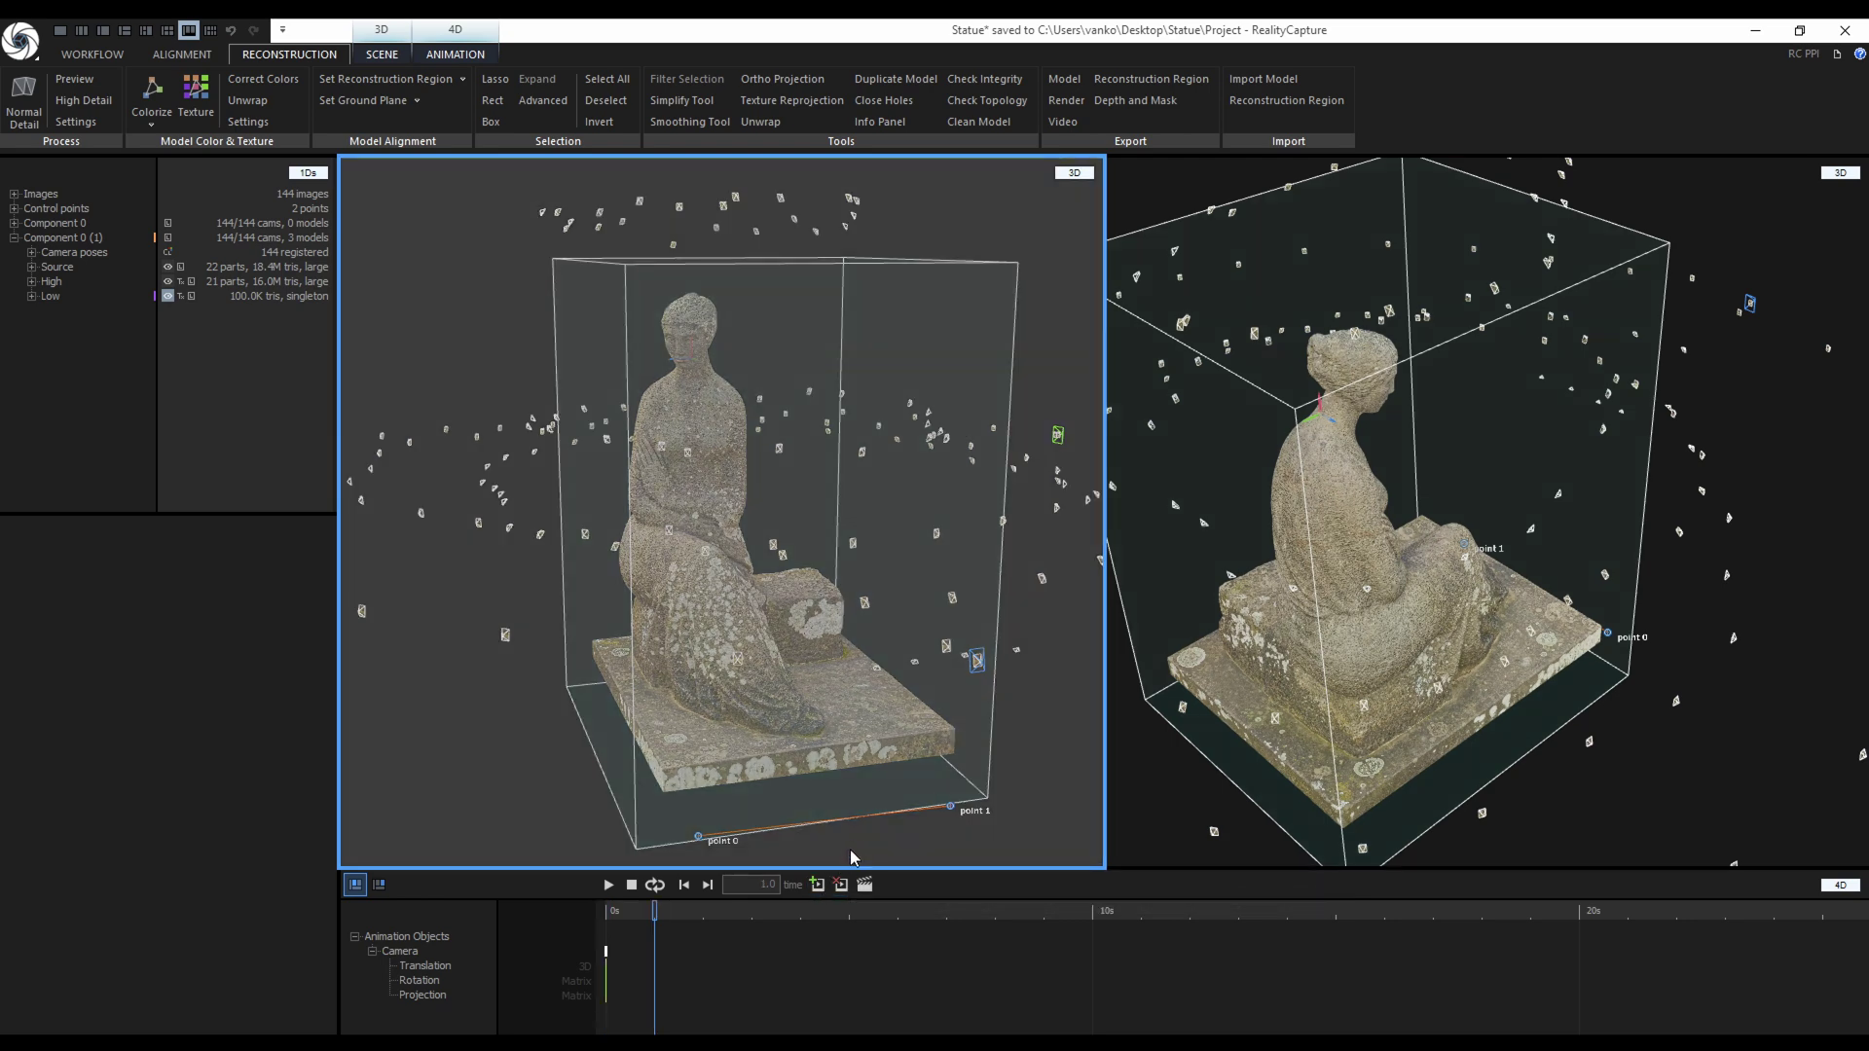
drag(833, 732, 615, 542)
scroll(1515, 564, down, 3)
scroll(1516, 564, down, 2)
key(Insert)
key(Insert)
key(Insert)
key(Insert)
key(Insert)
key(Insert)
key(Insert)
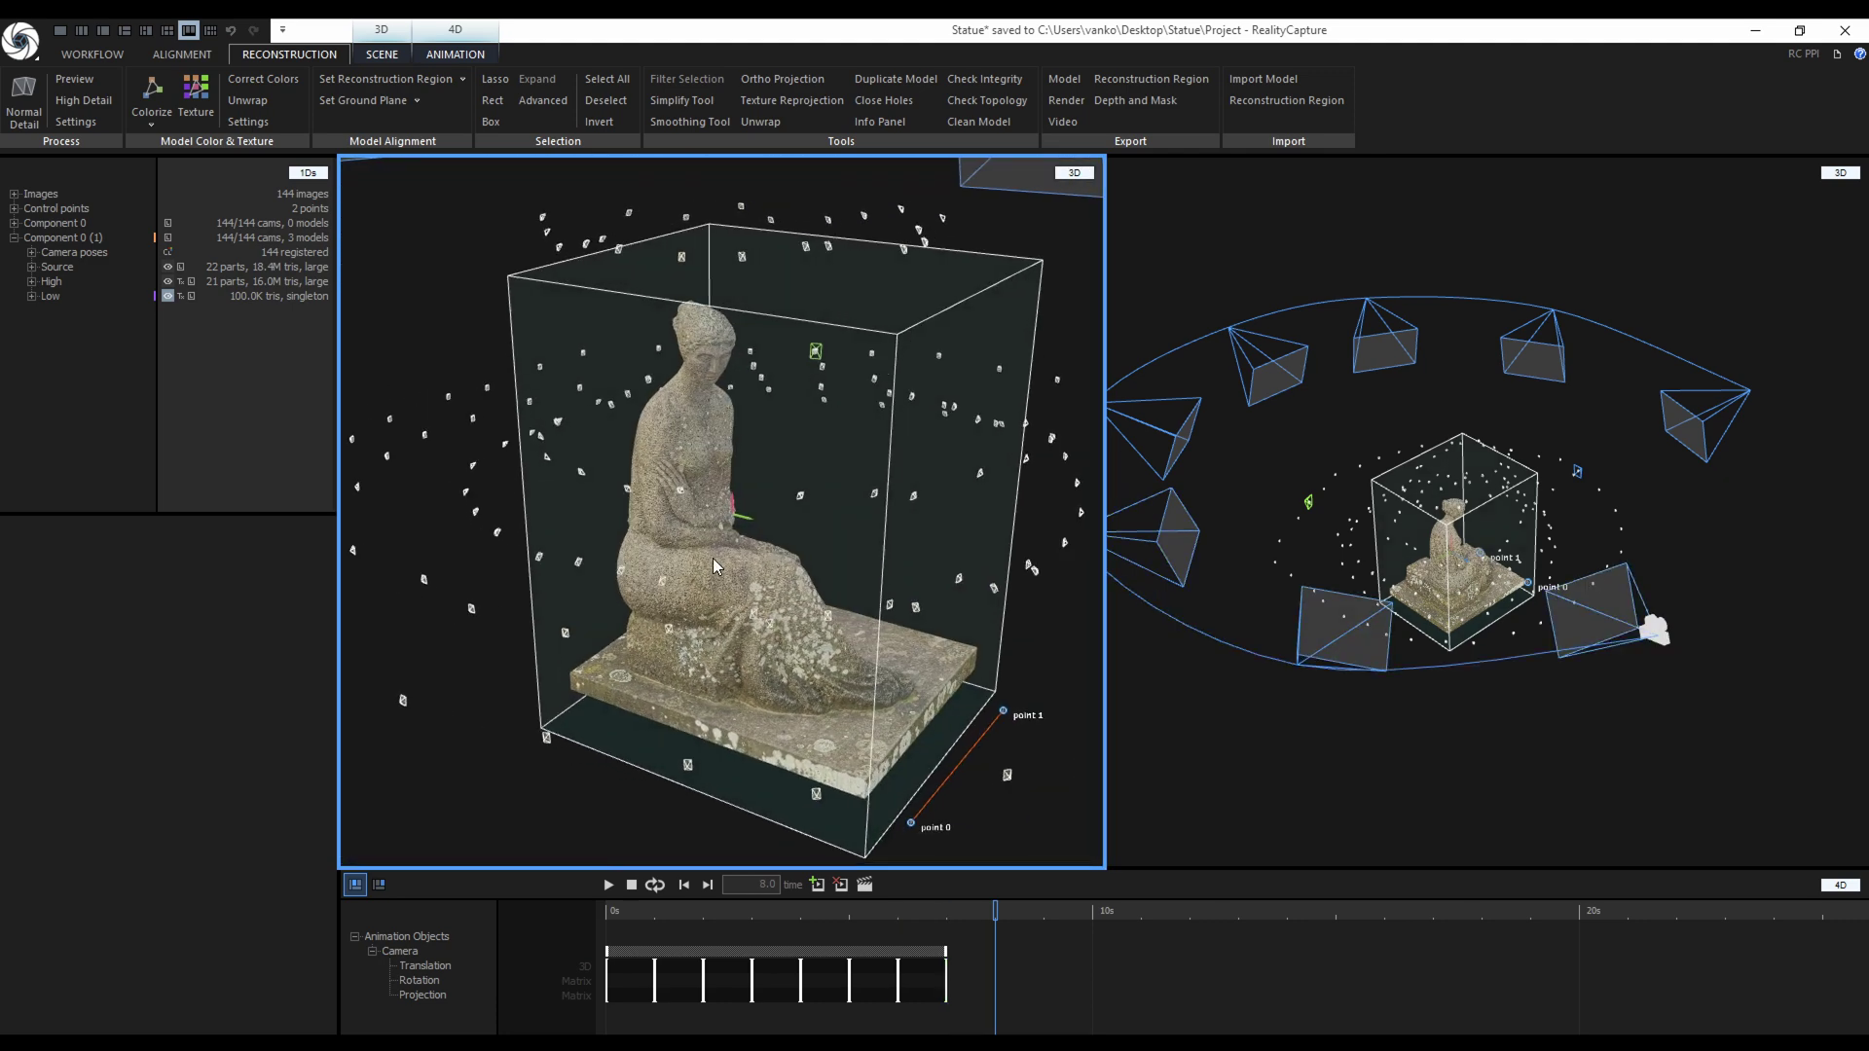
drag(693, 557, 720, 603)
key(Insert)
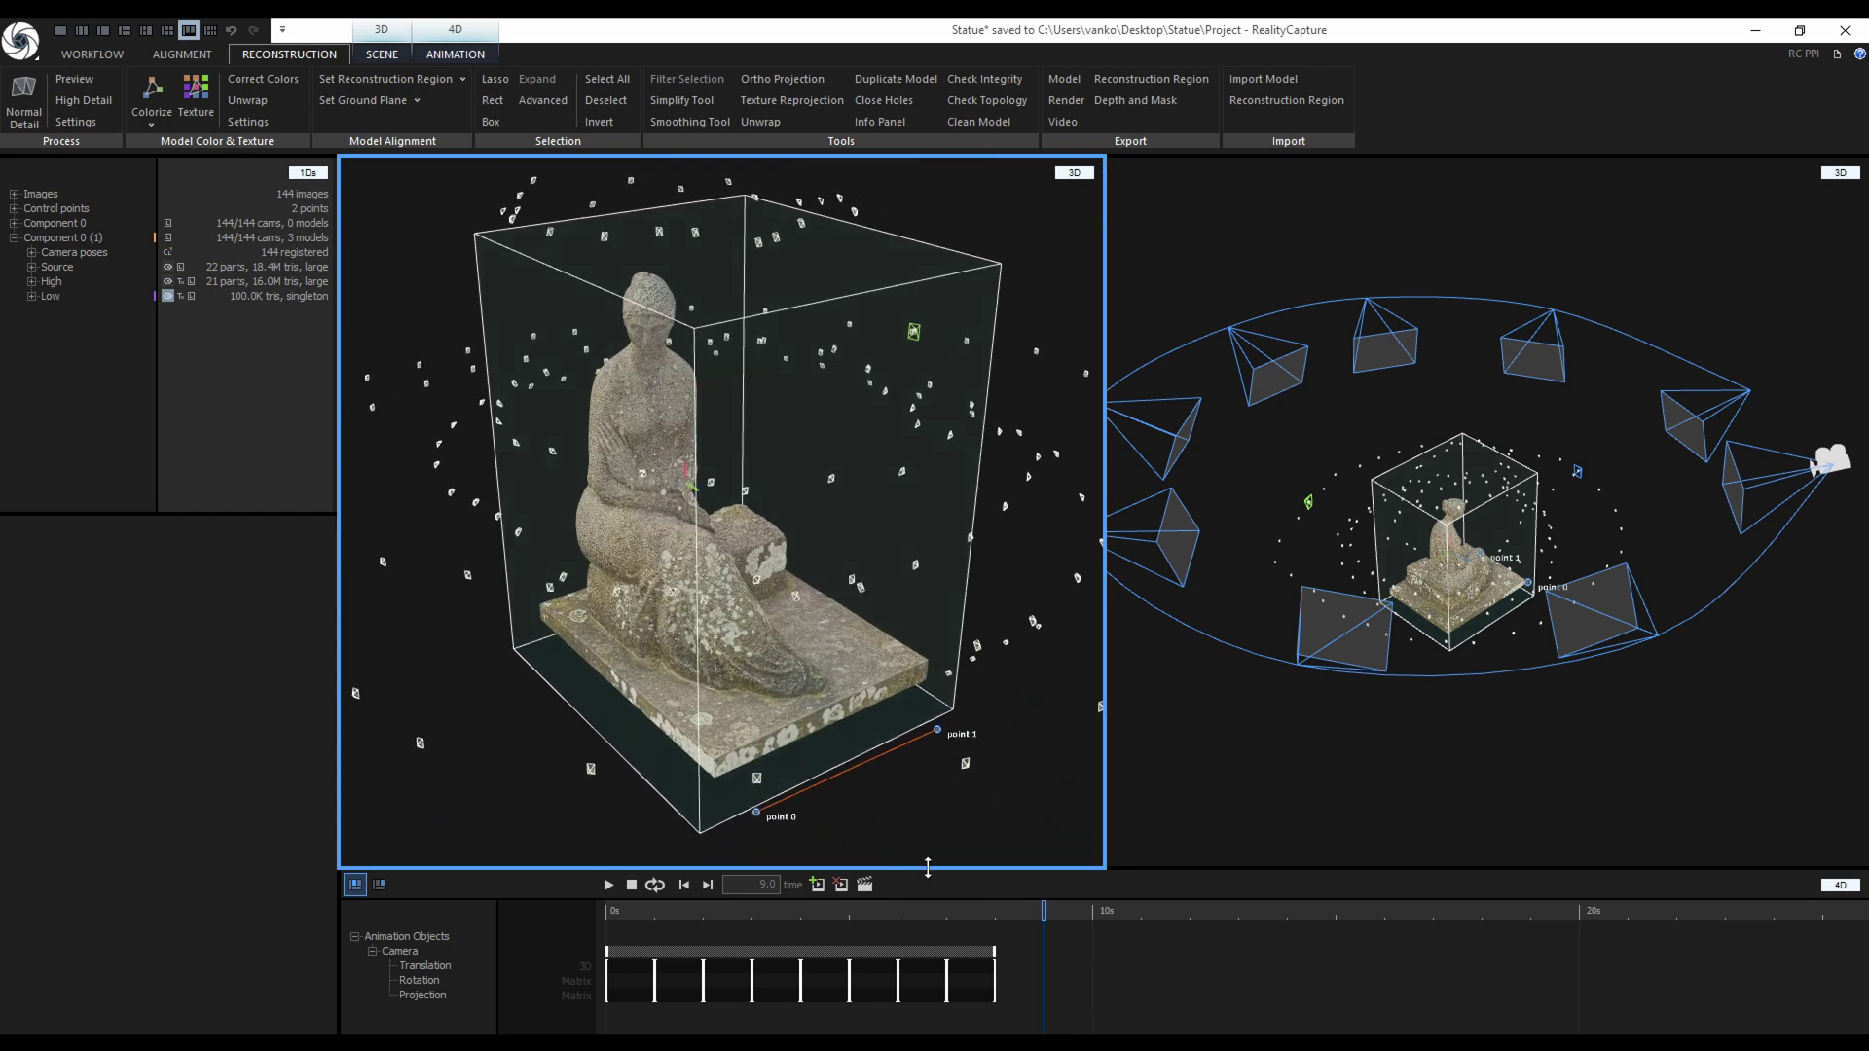
drag(1044, 912, 630, 924)
Play the animation and retime the keyframes, returning the last one to 8 s.
click(609, 885)
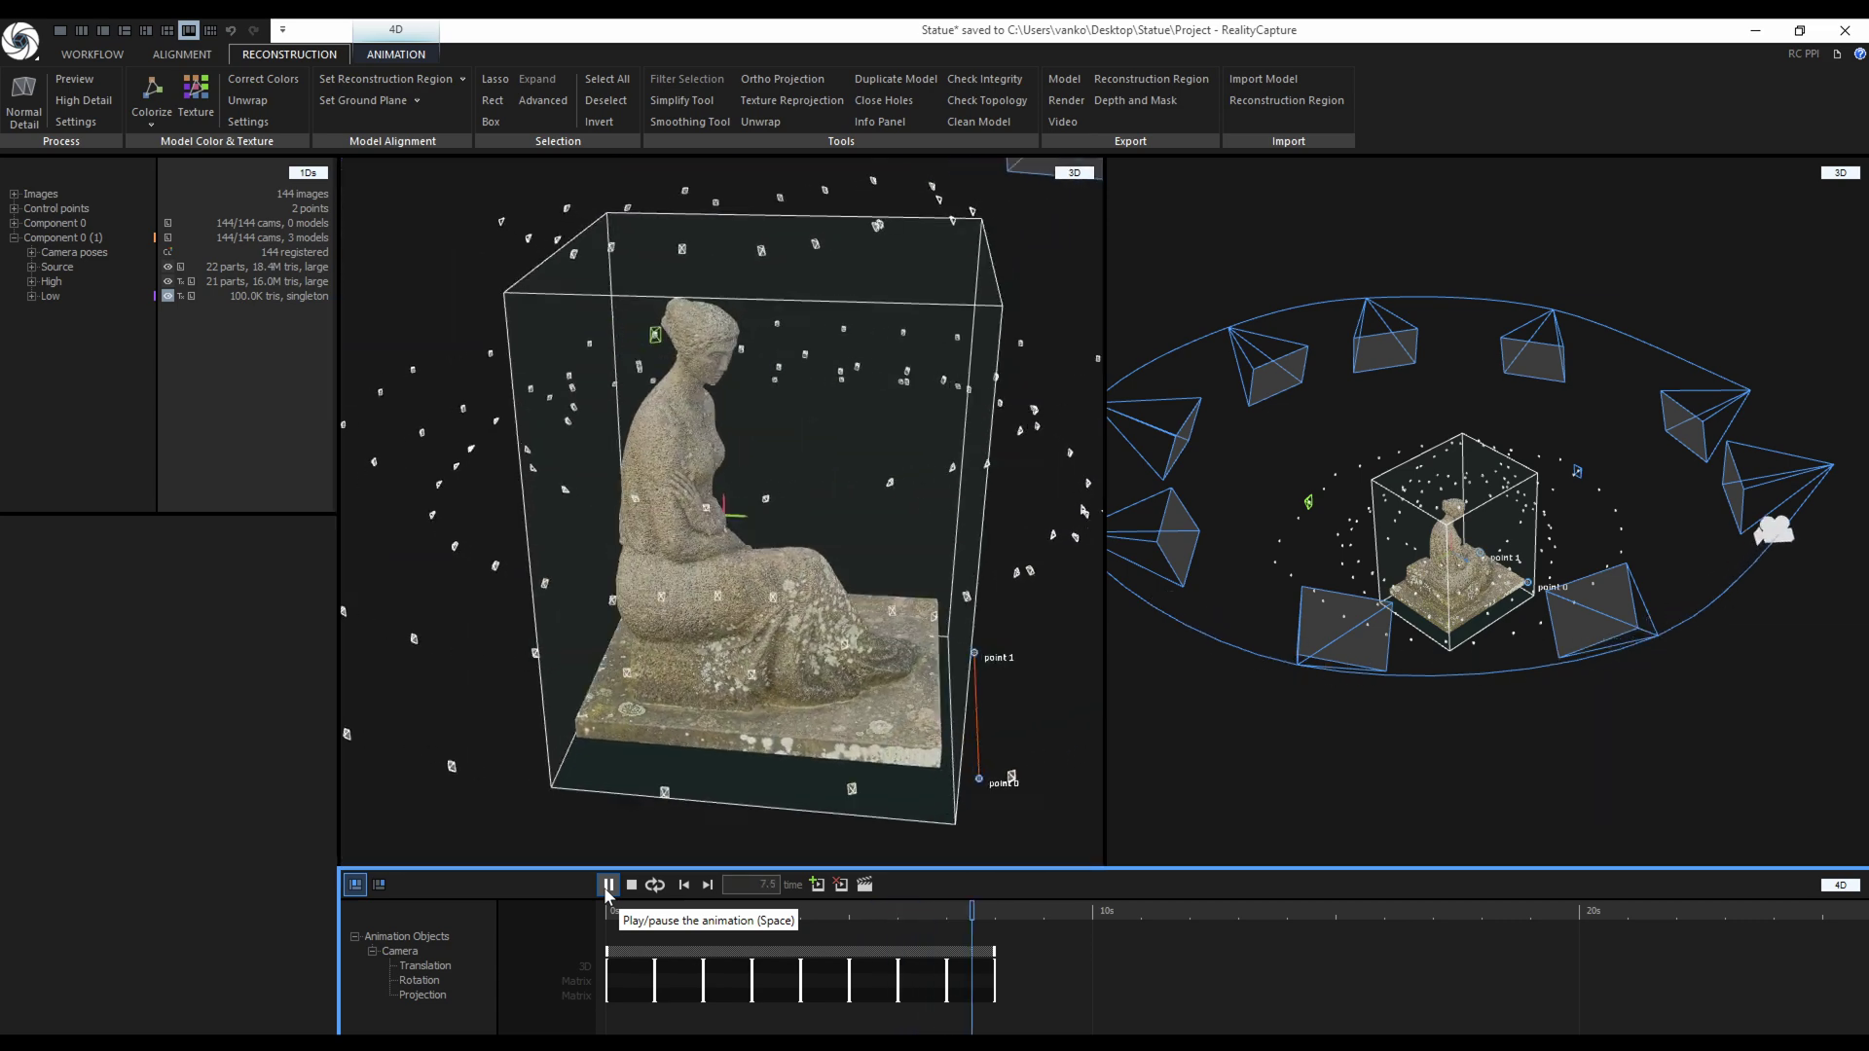
click(728, 952)
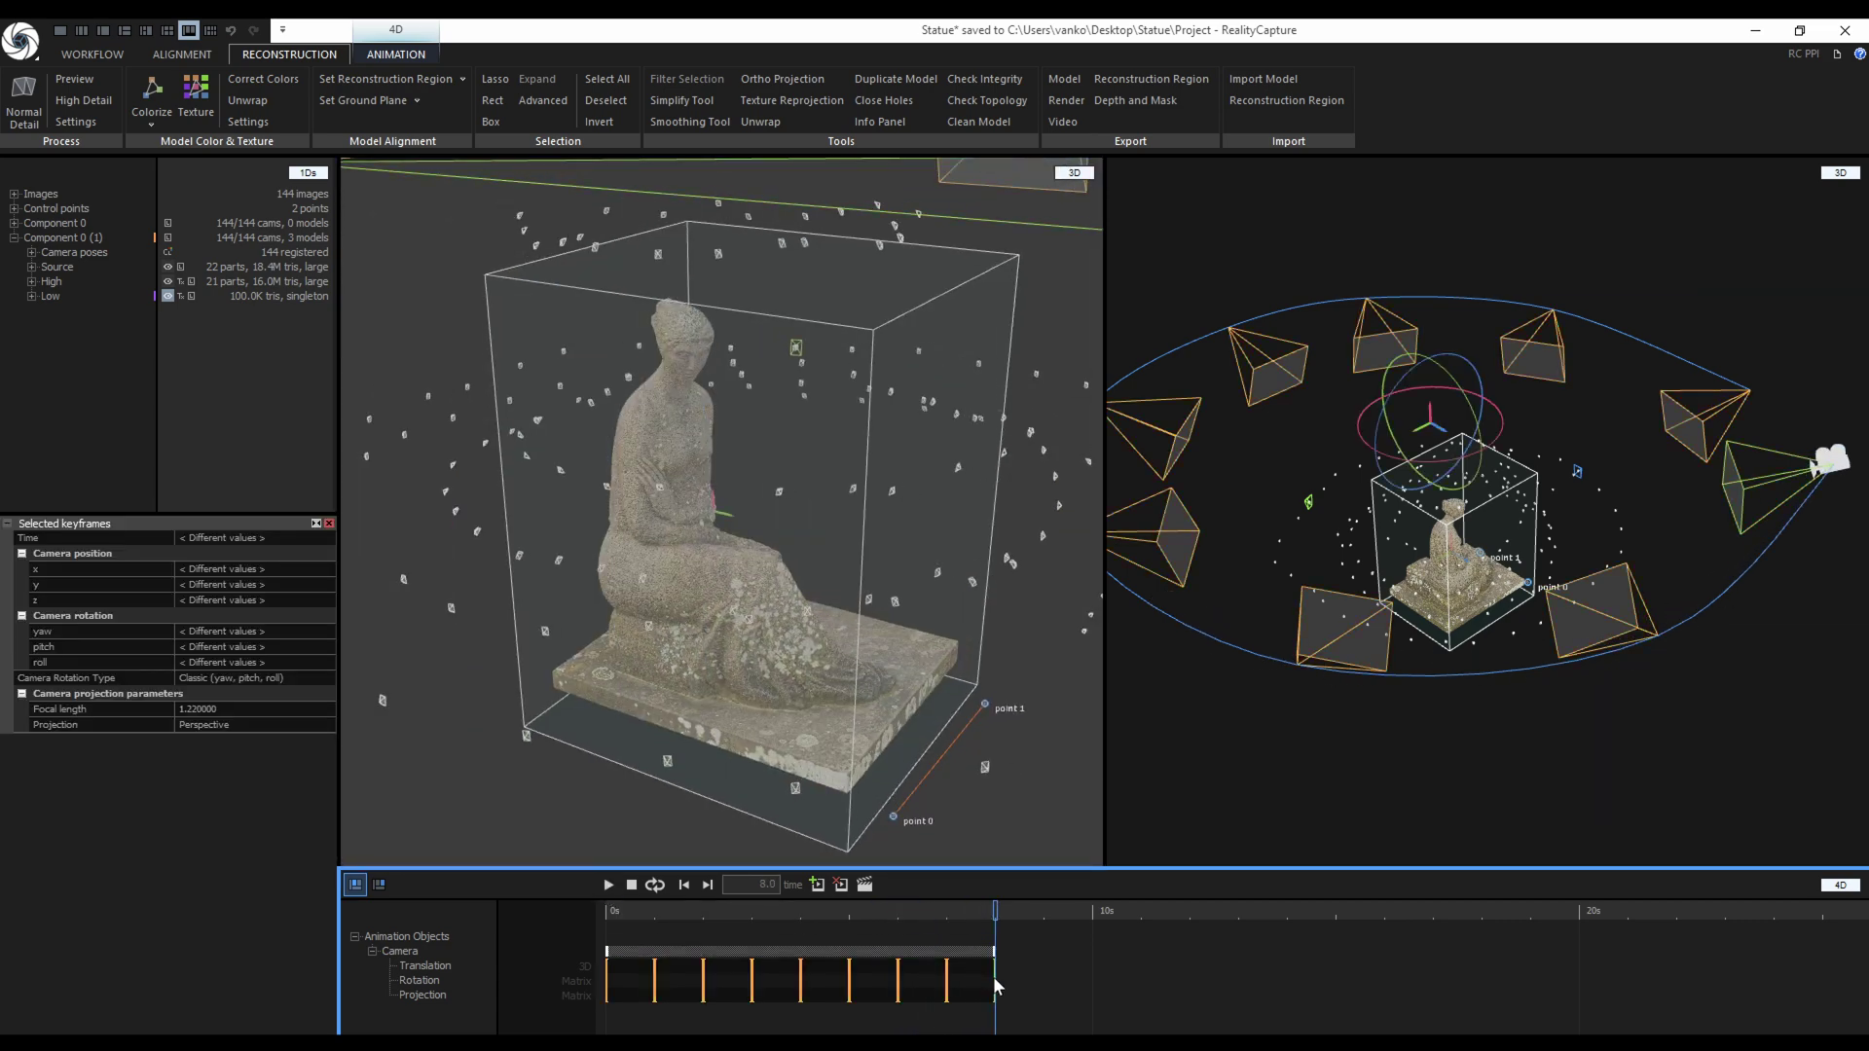
drag(994, 980, 1092, 989)
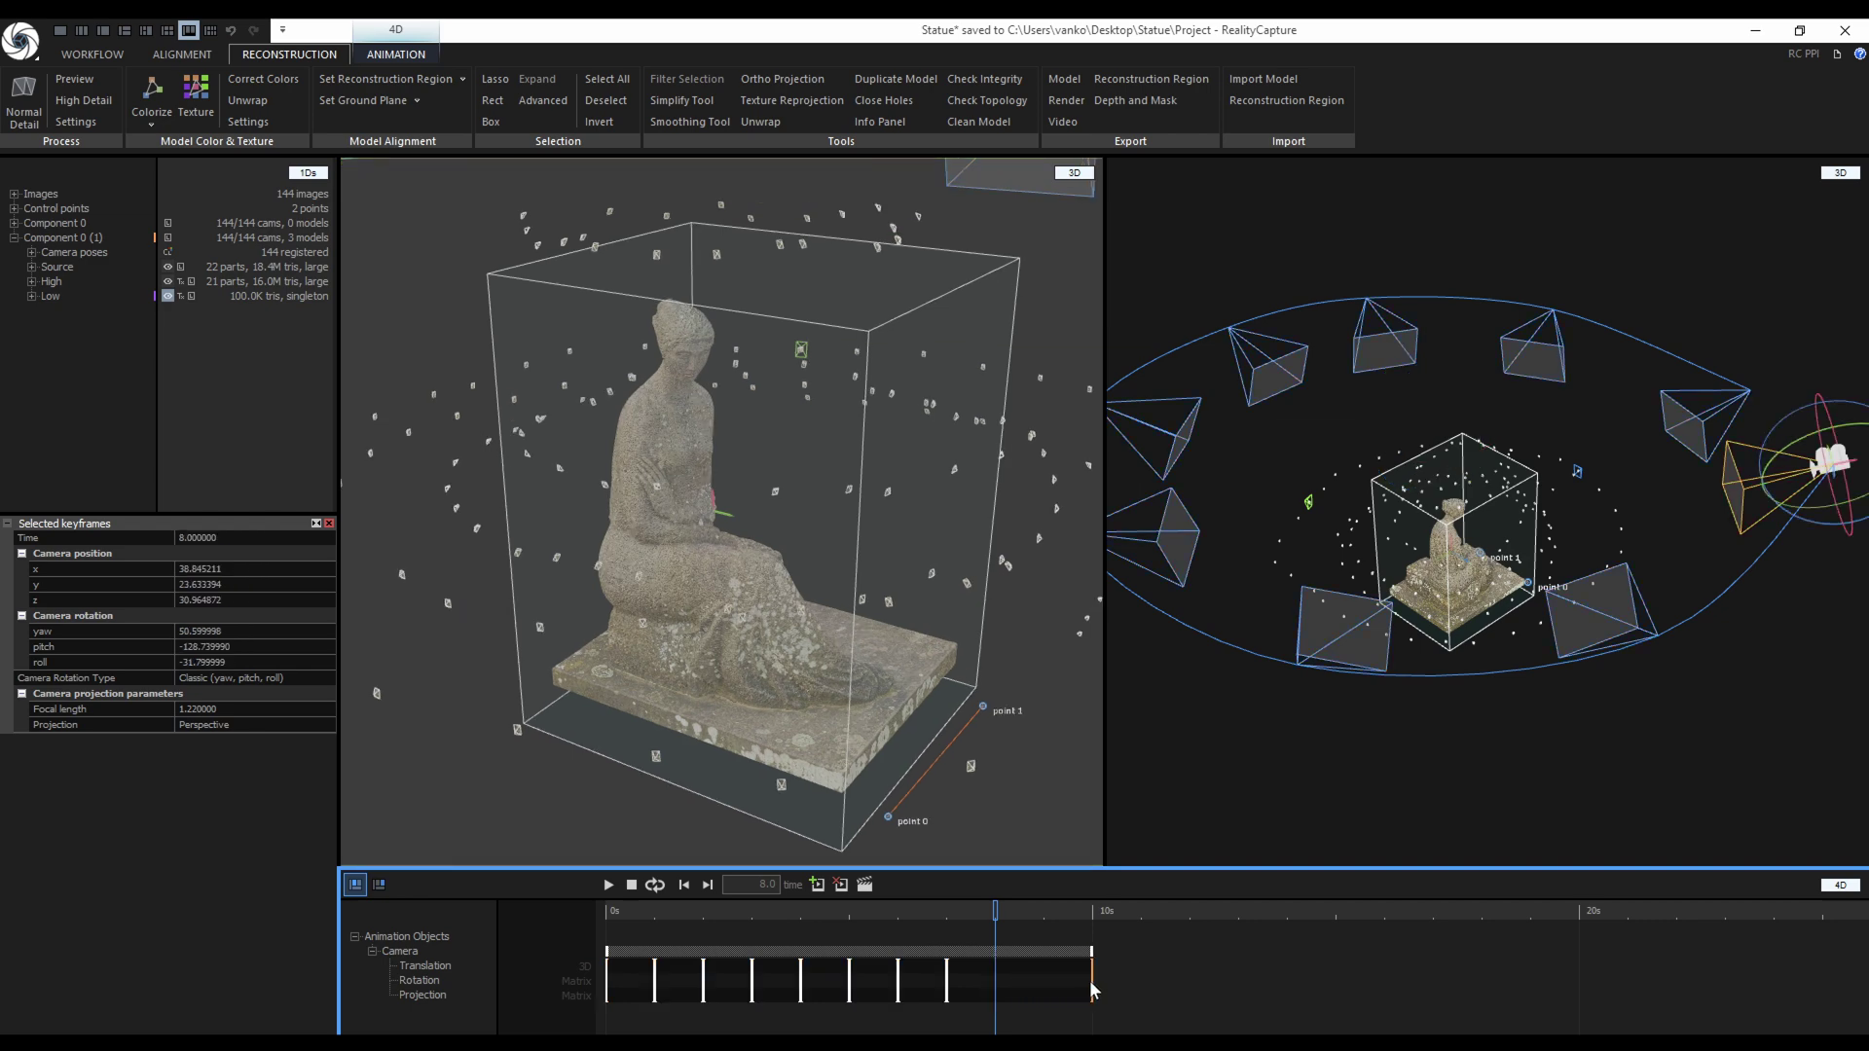
mouse_move(950, 981)
mouse_down()
mouse_move(981, 985)
mouse_move(920, 985)
mouse_move(962, 985)
mouse_up()
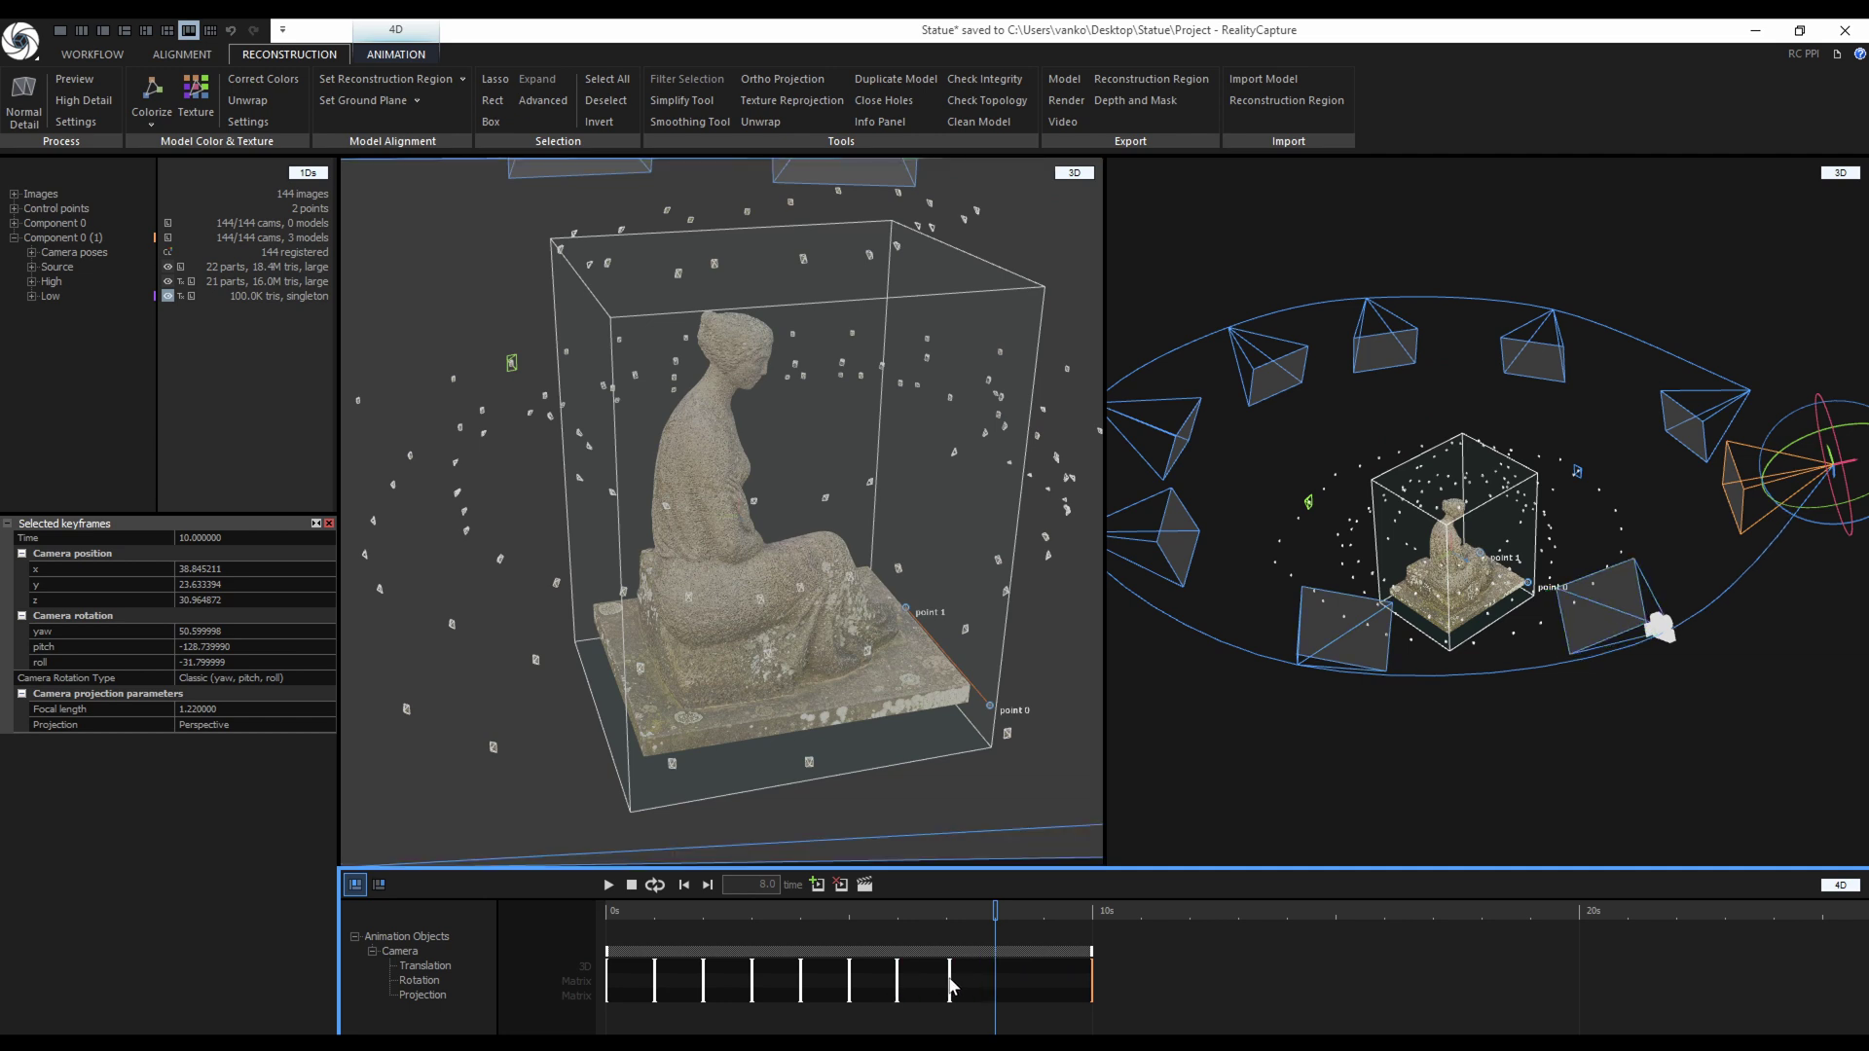
drag(1093, 988, 994, 986)
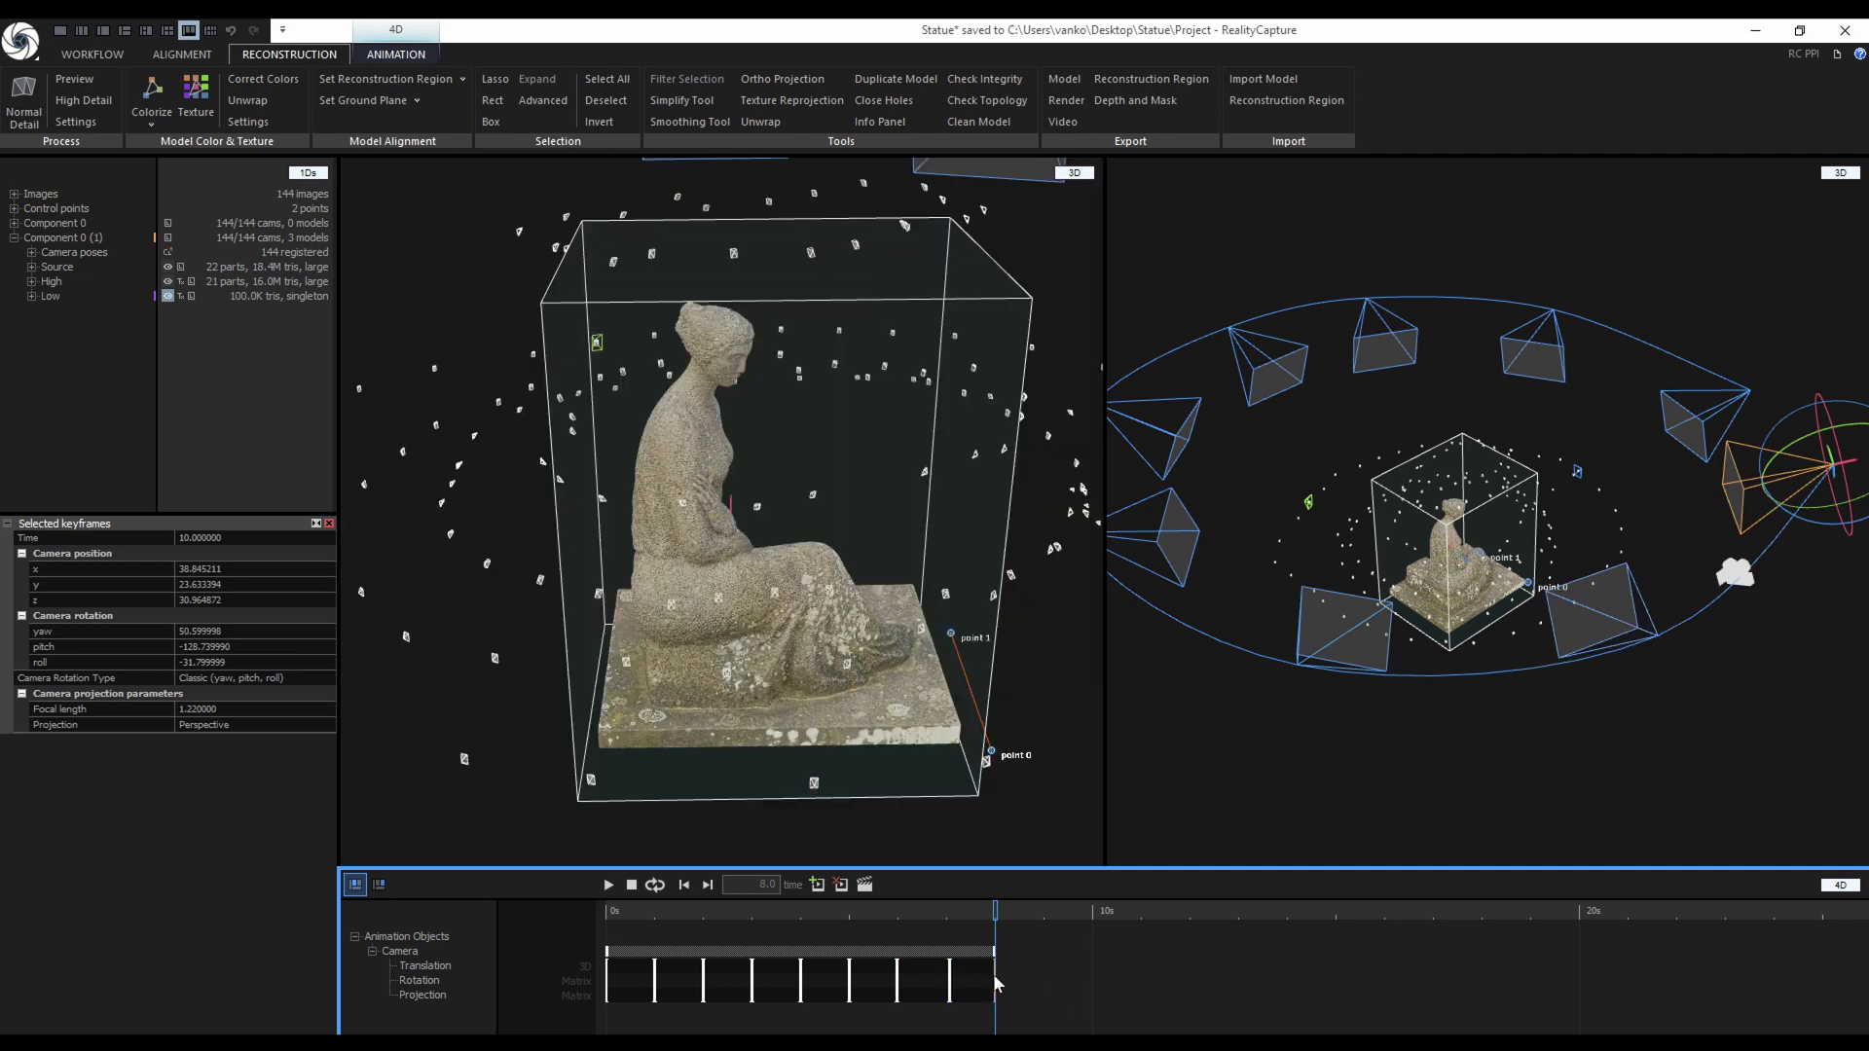
click(684, 884)
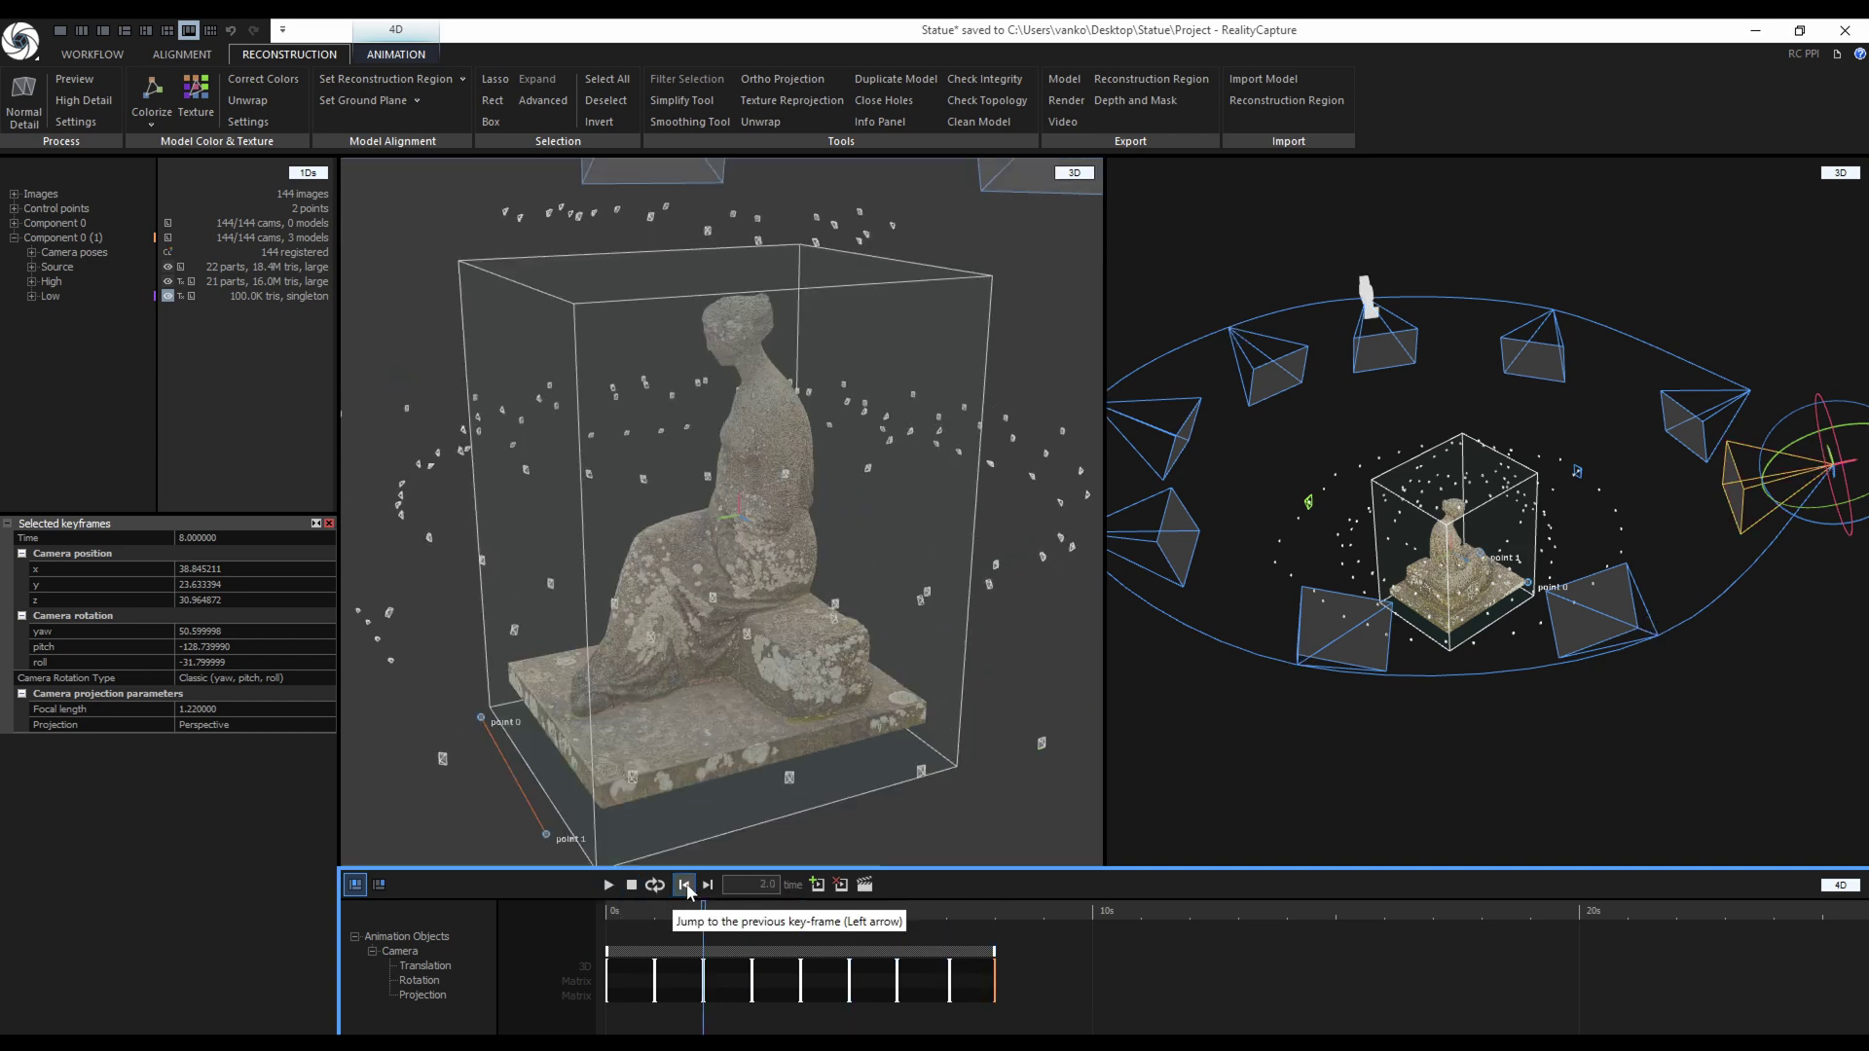
click(707, 885)
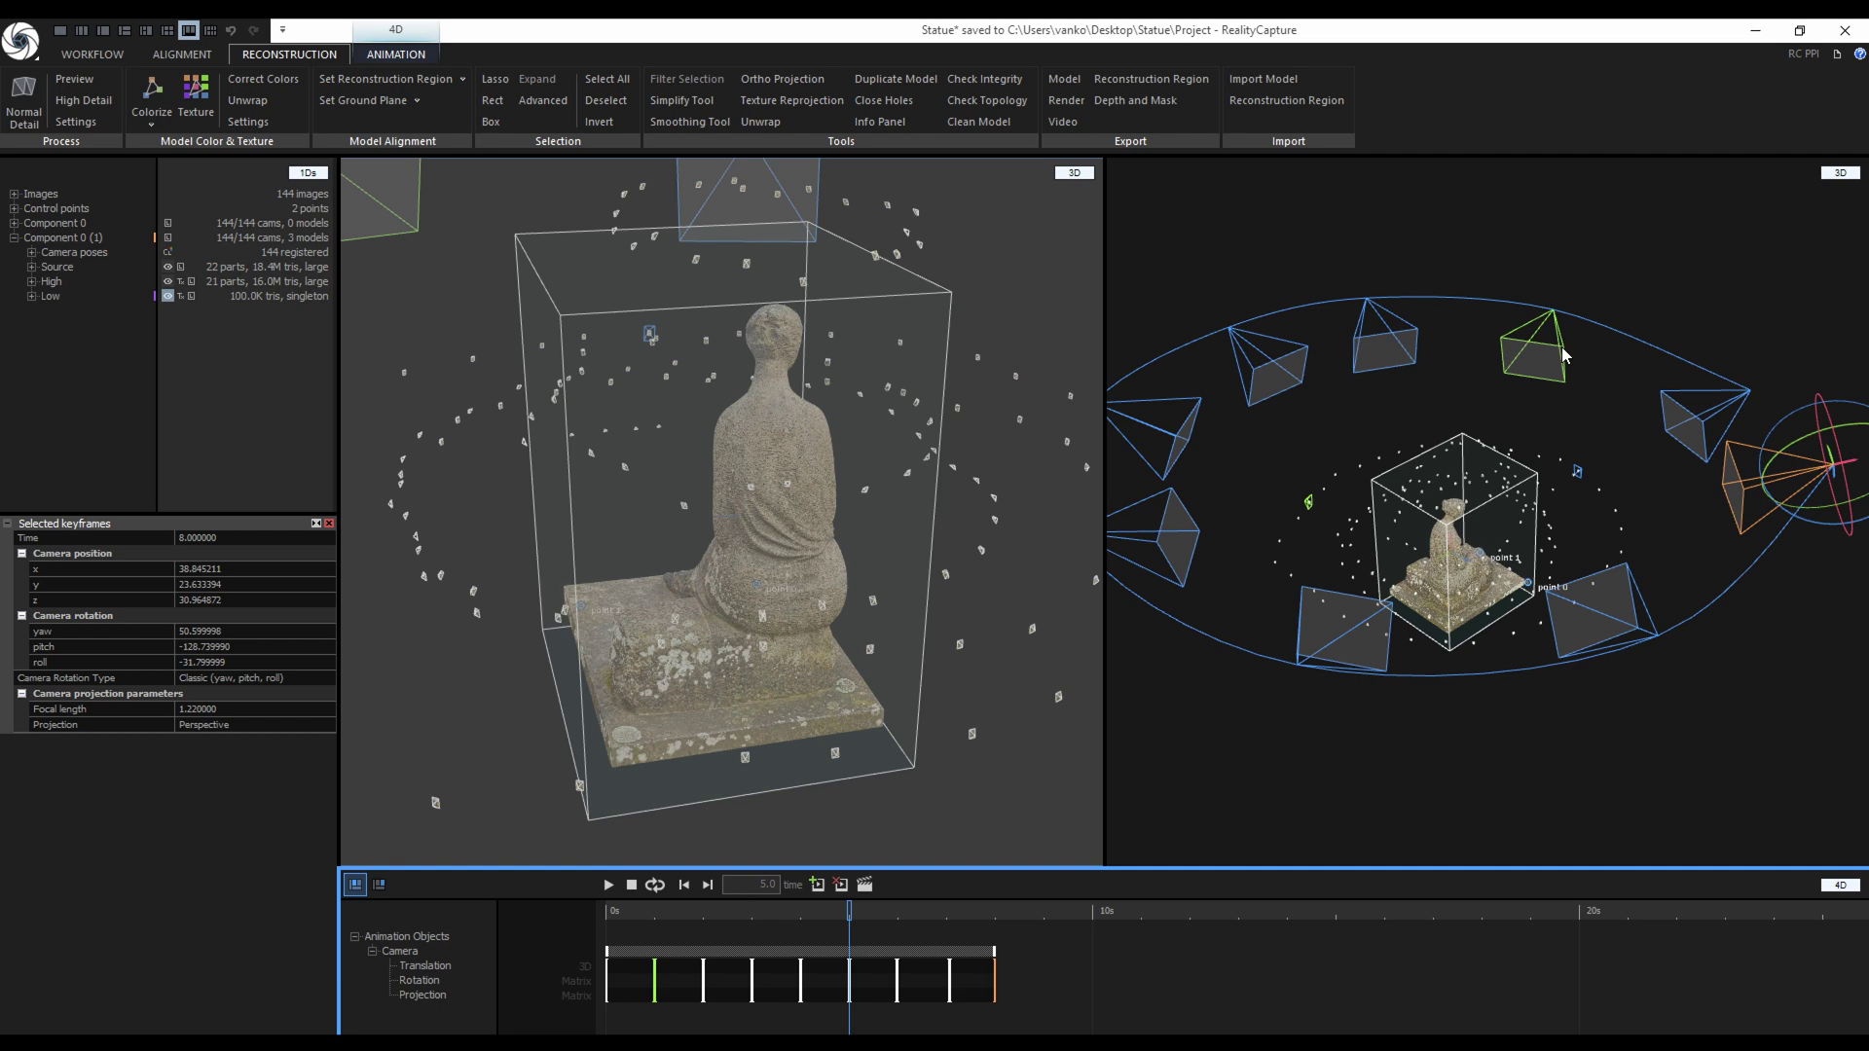
Re-aim the selected camera keyframe to yaw 49.26, pitch -128.57, roll -31.67.
click(1566, 356)
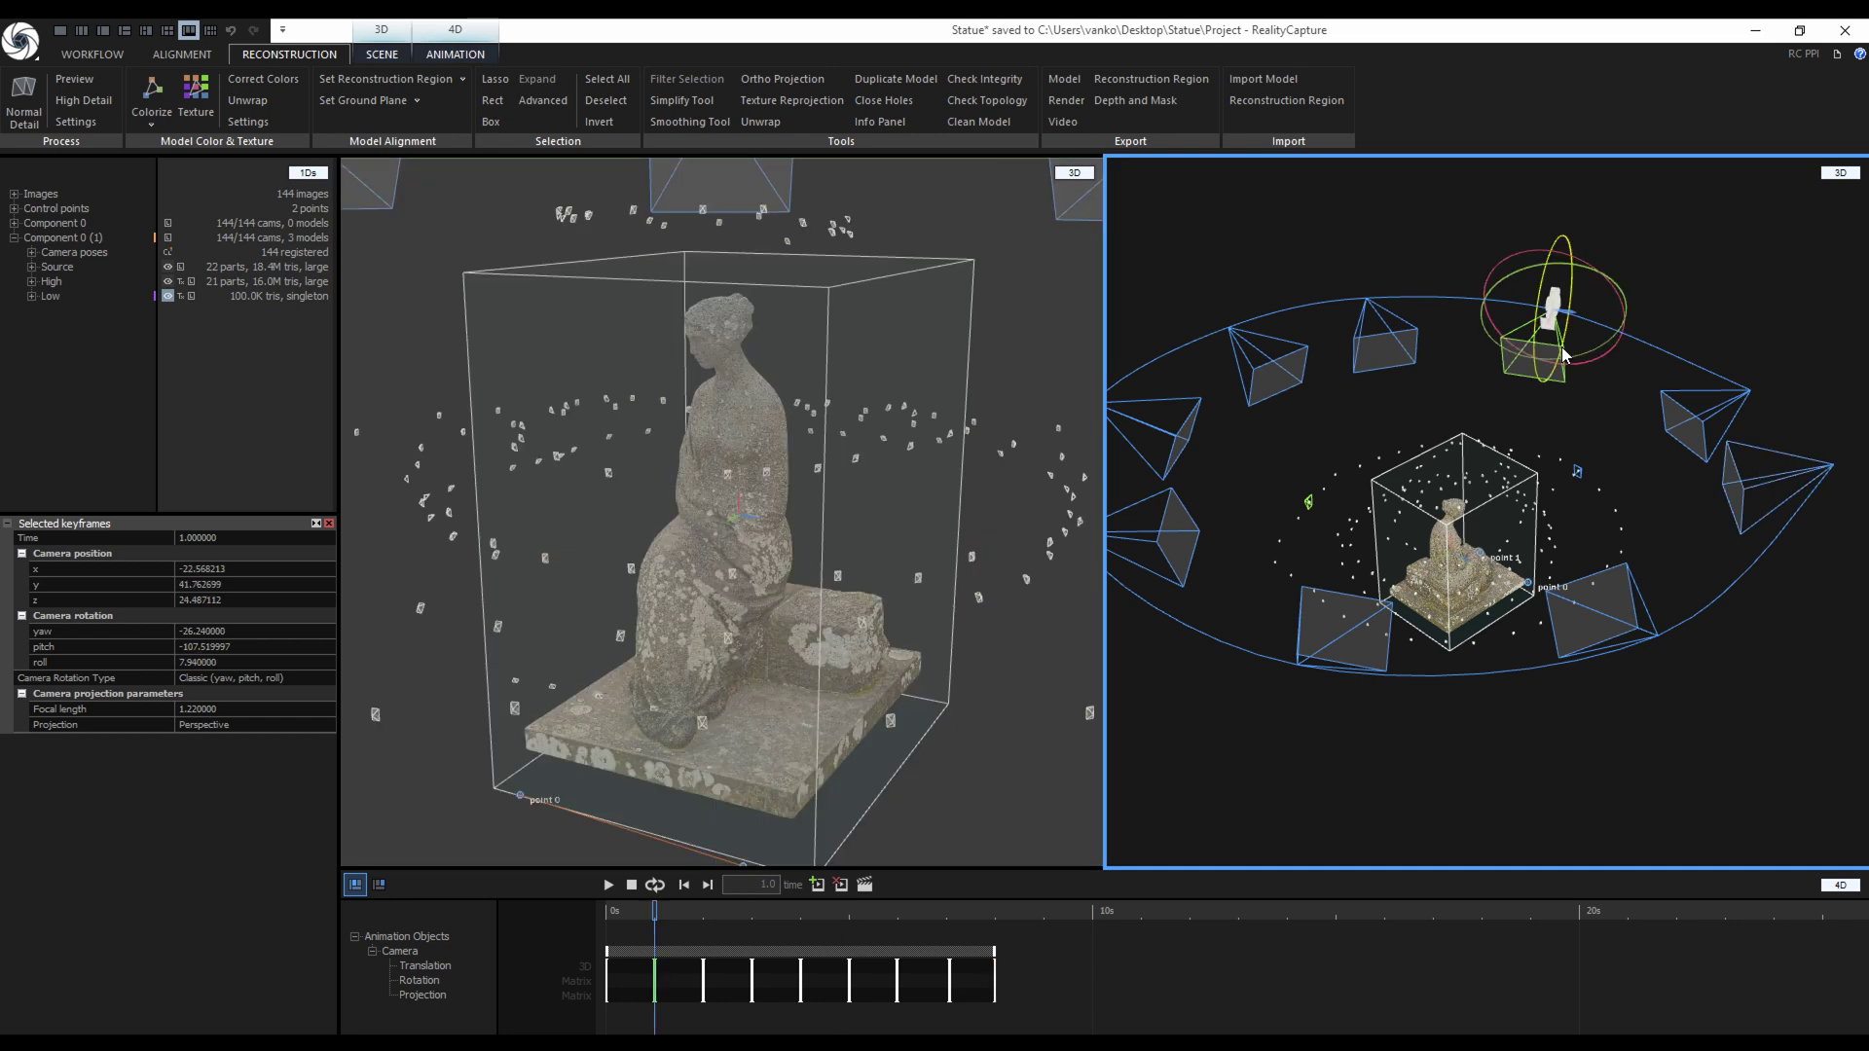
click(220, 568)
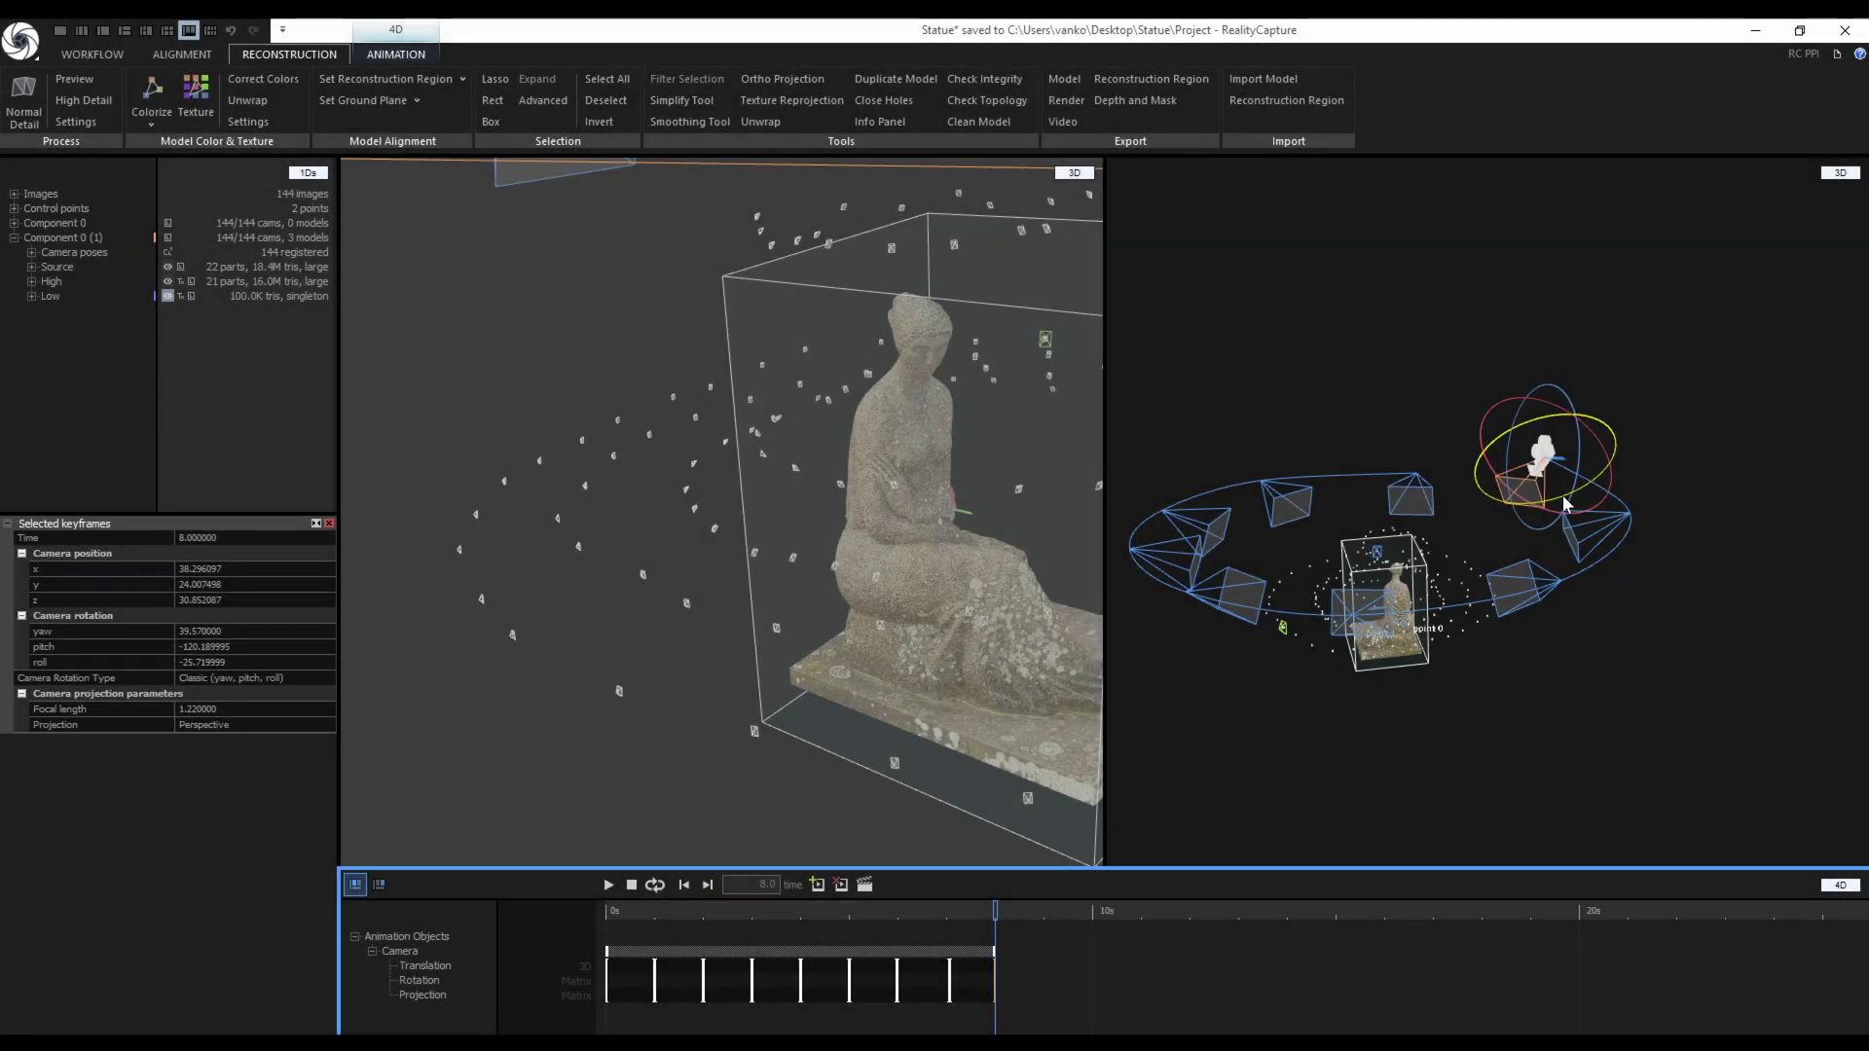
drag(1558, 506, 1546, 504)
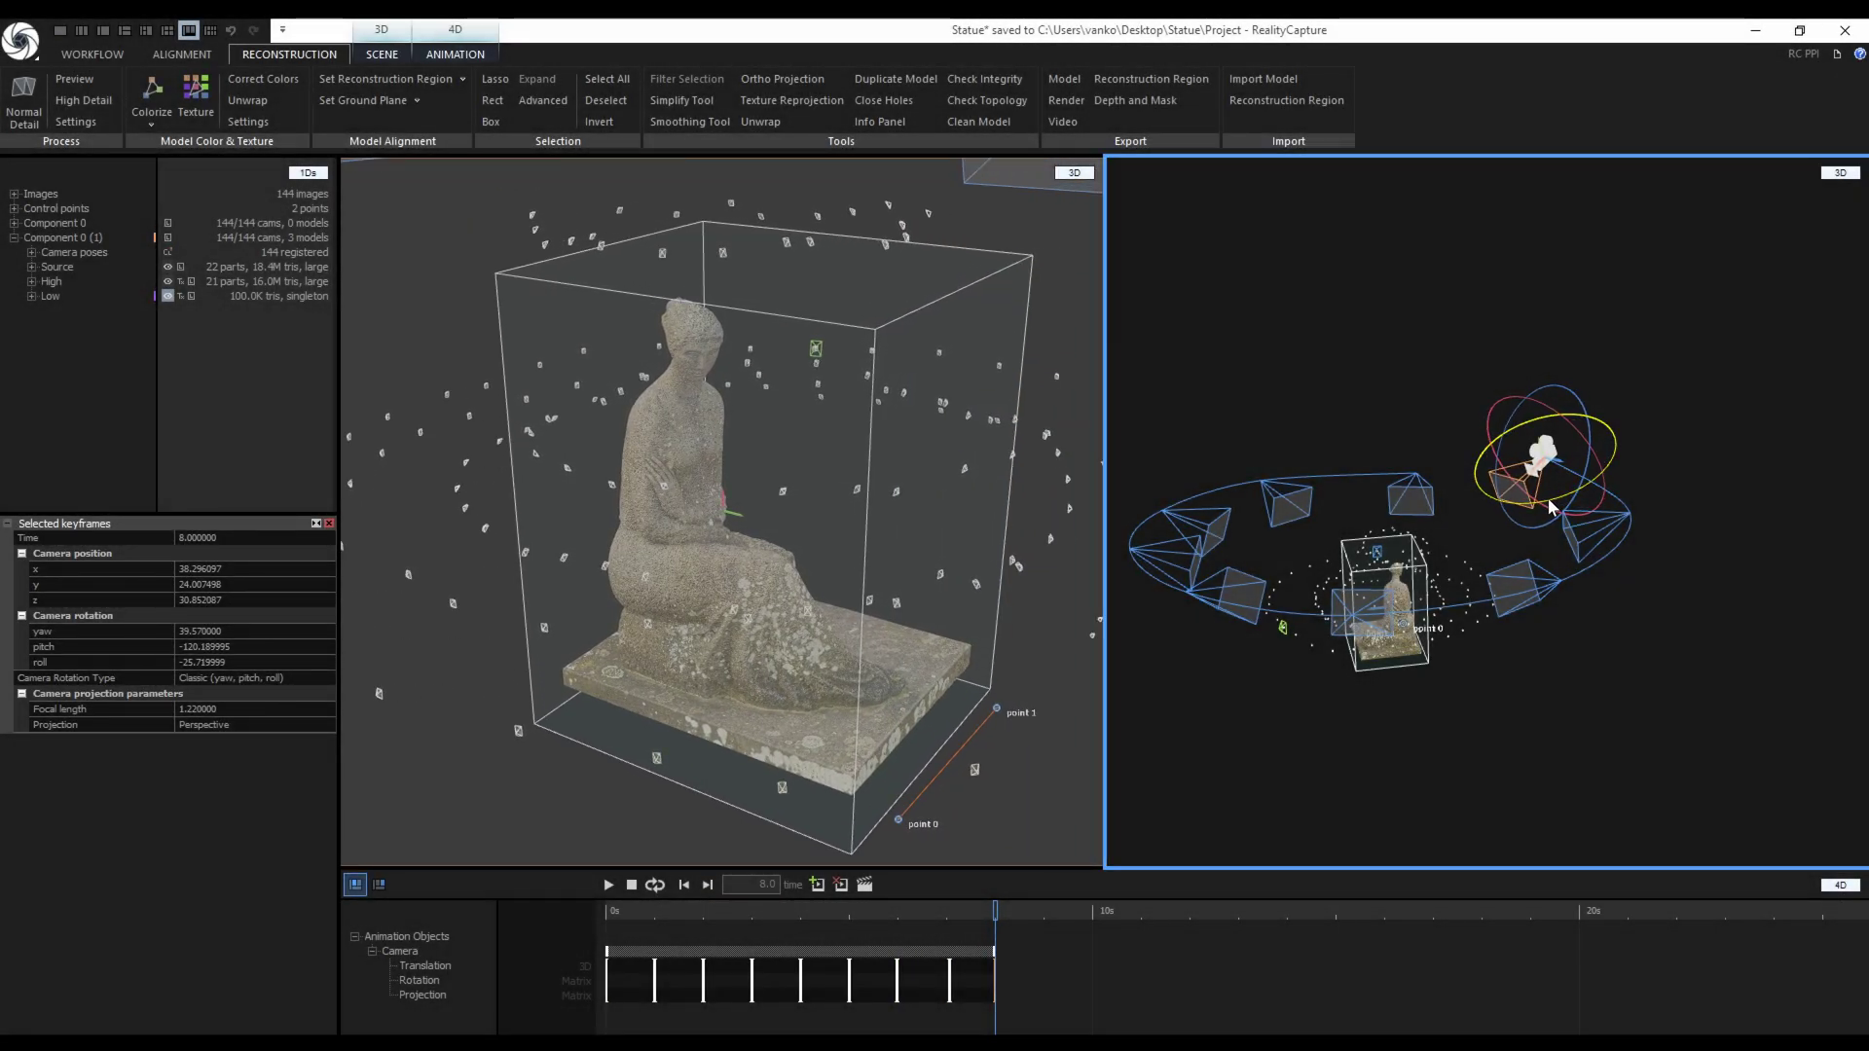
drag(1510, 435, 1506, 440)
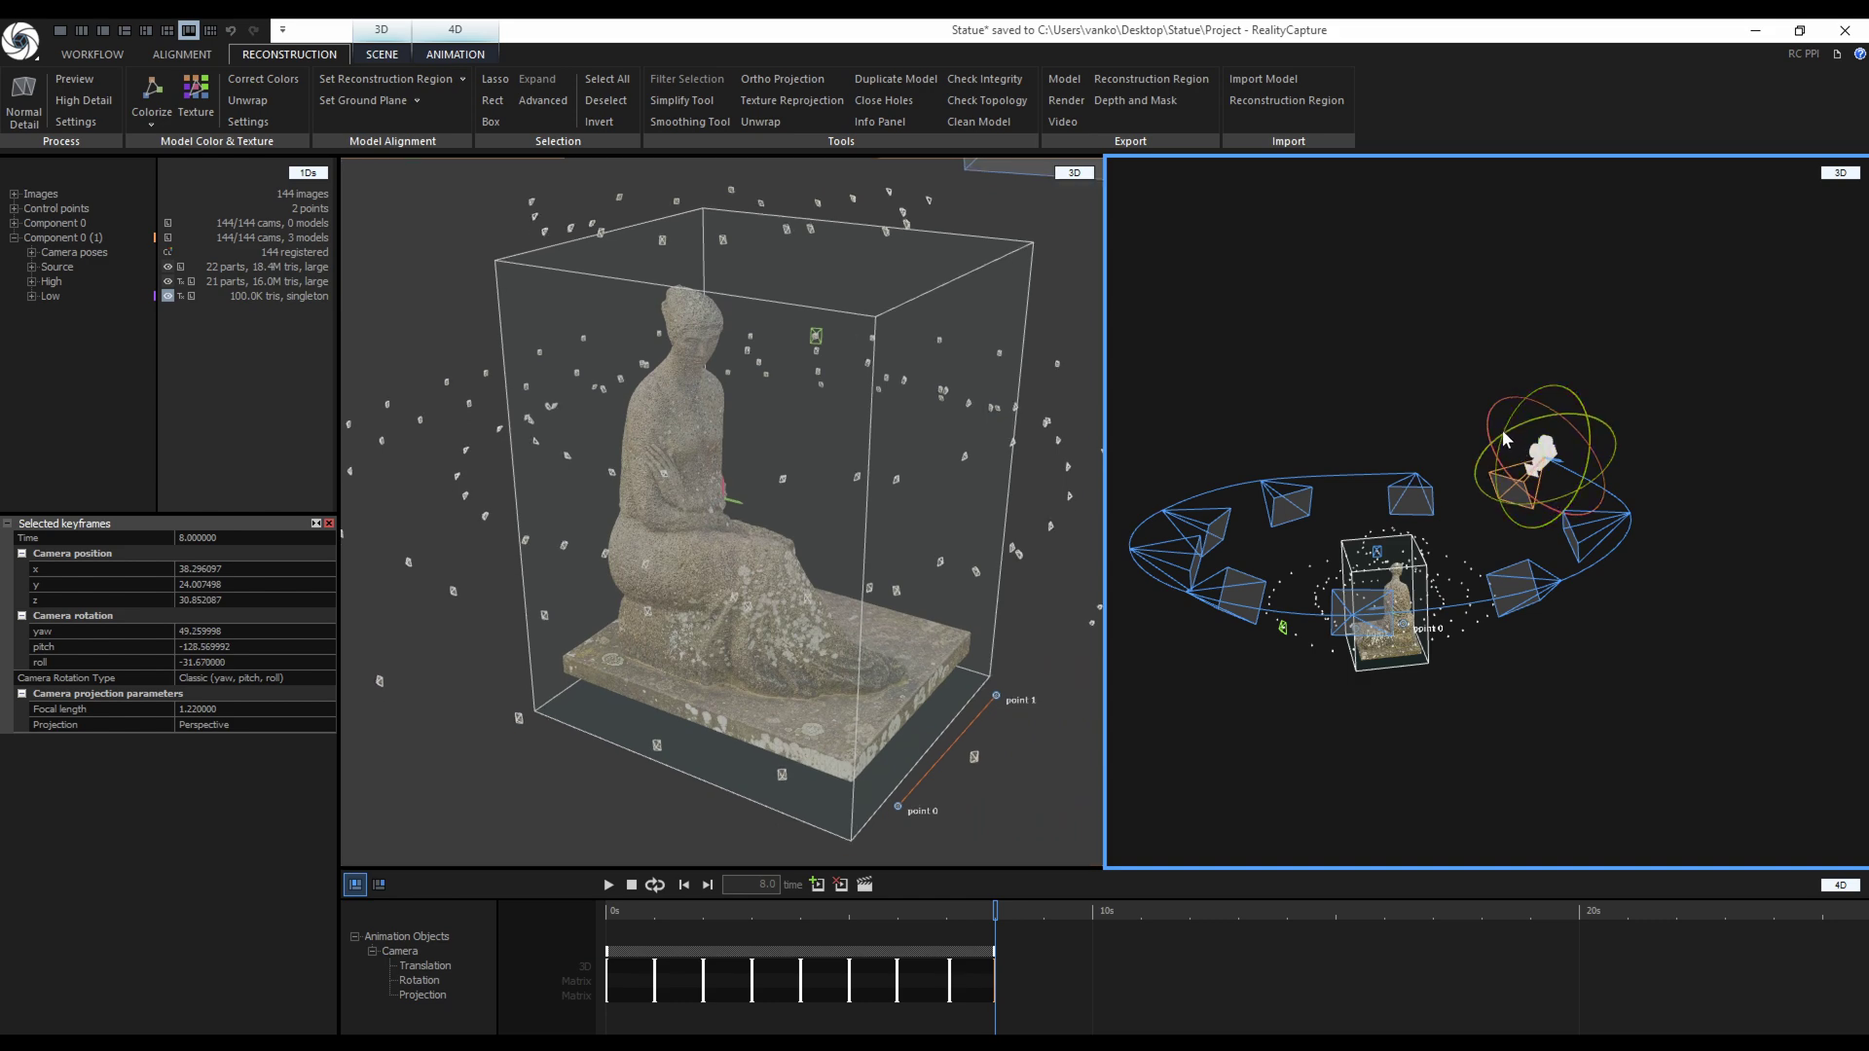
Set the video render to composite 4-views, Smooth shading, 4000 kbps, 30 fps, dark grey 3c3c3c background.
click(866, 884)
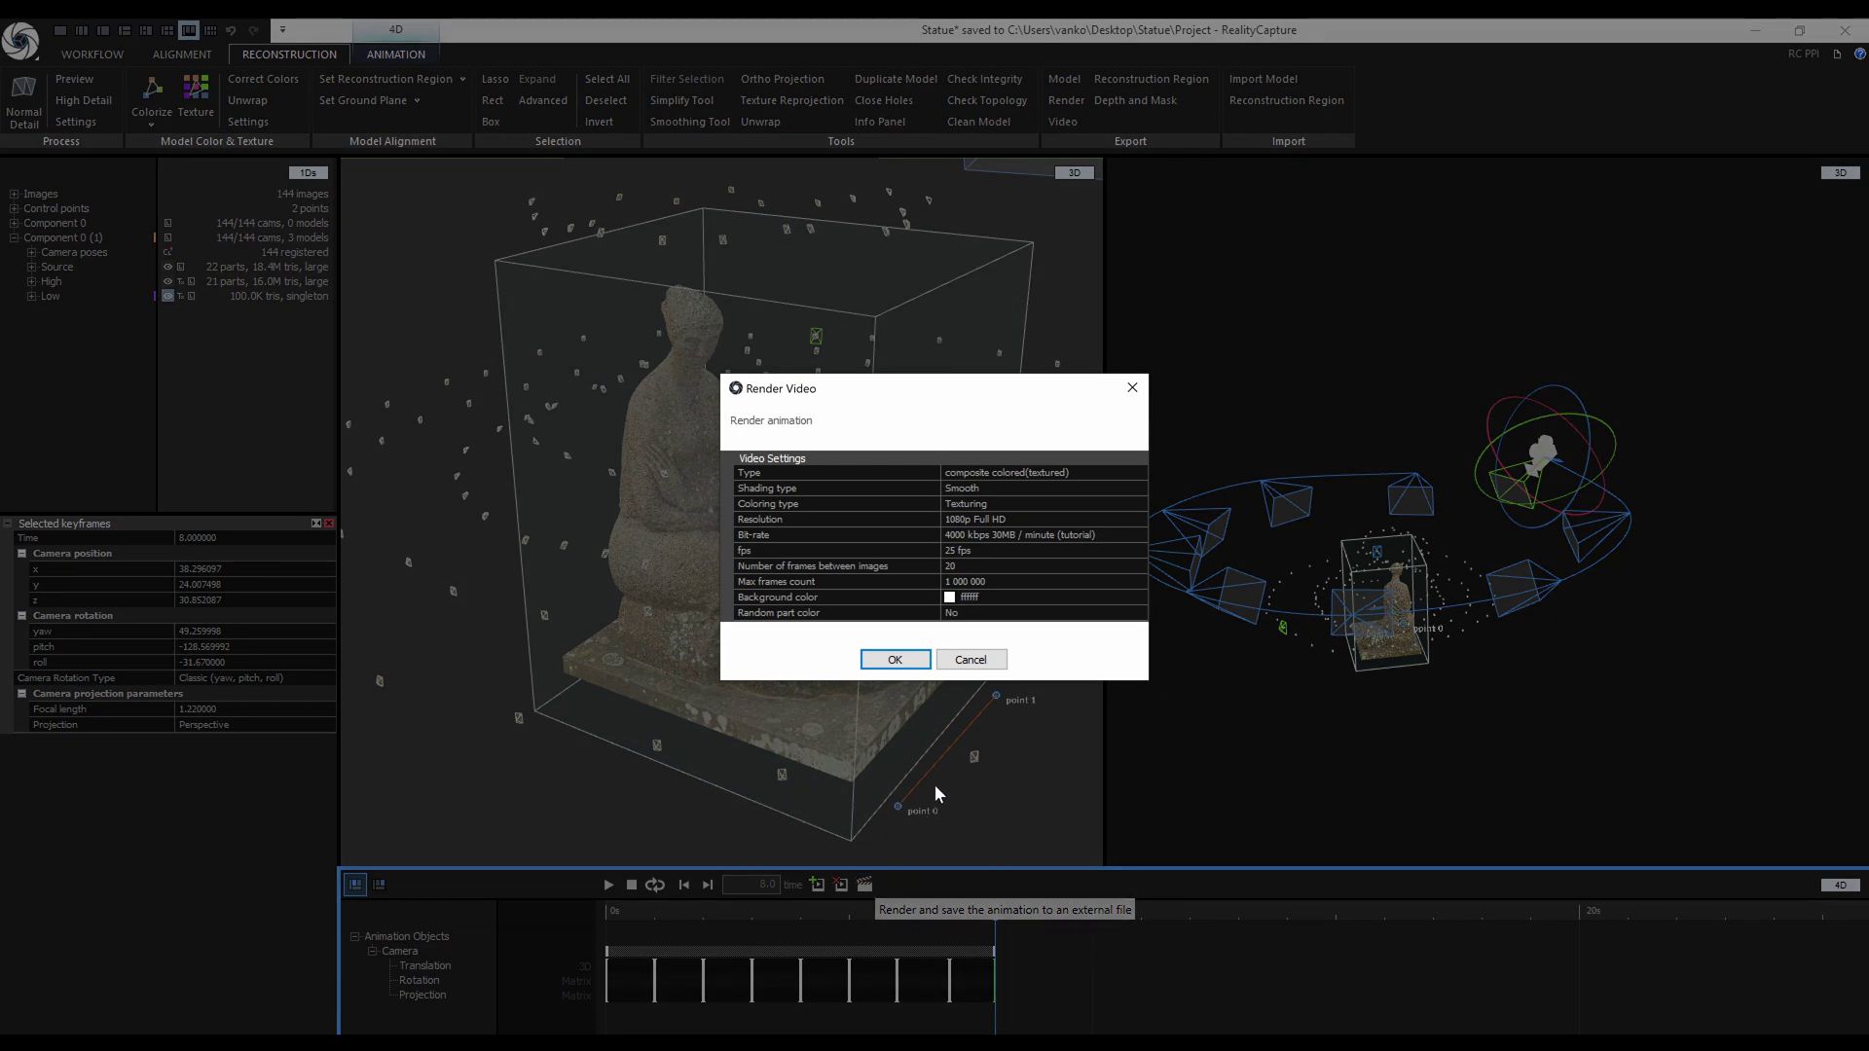
click(1144, 471)
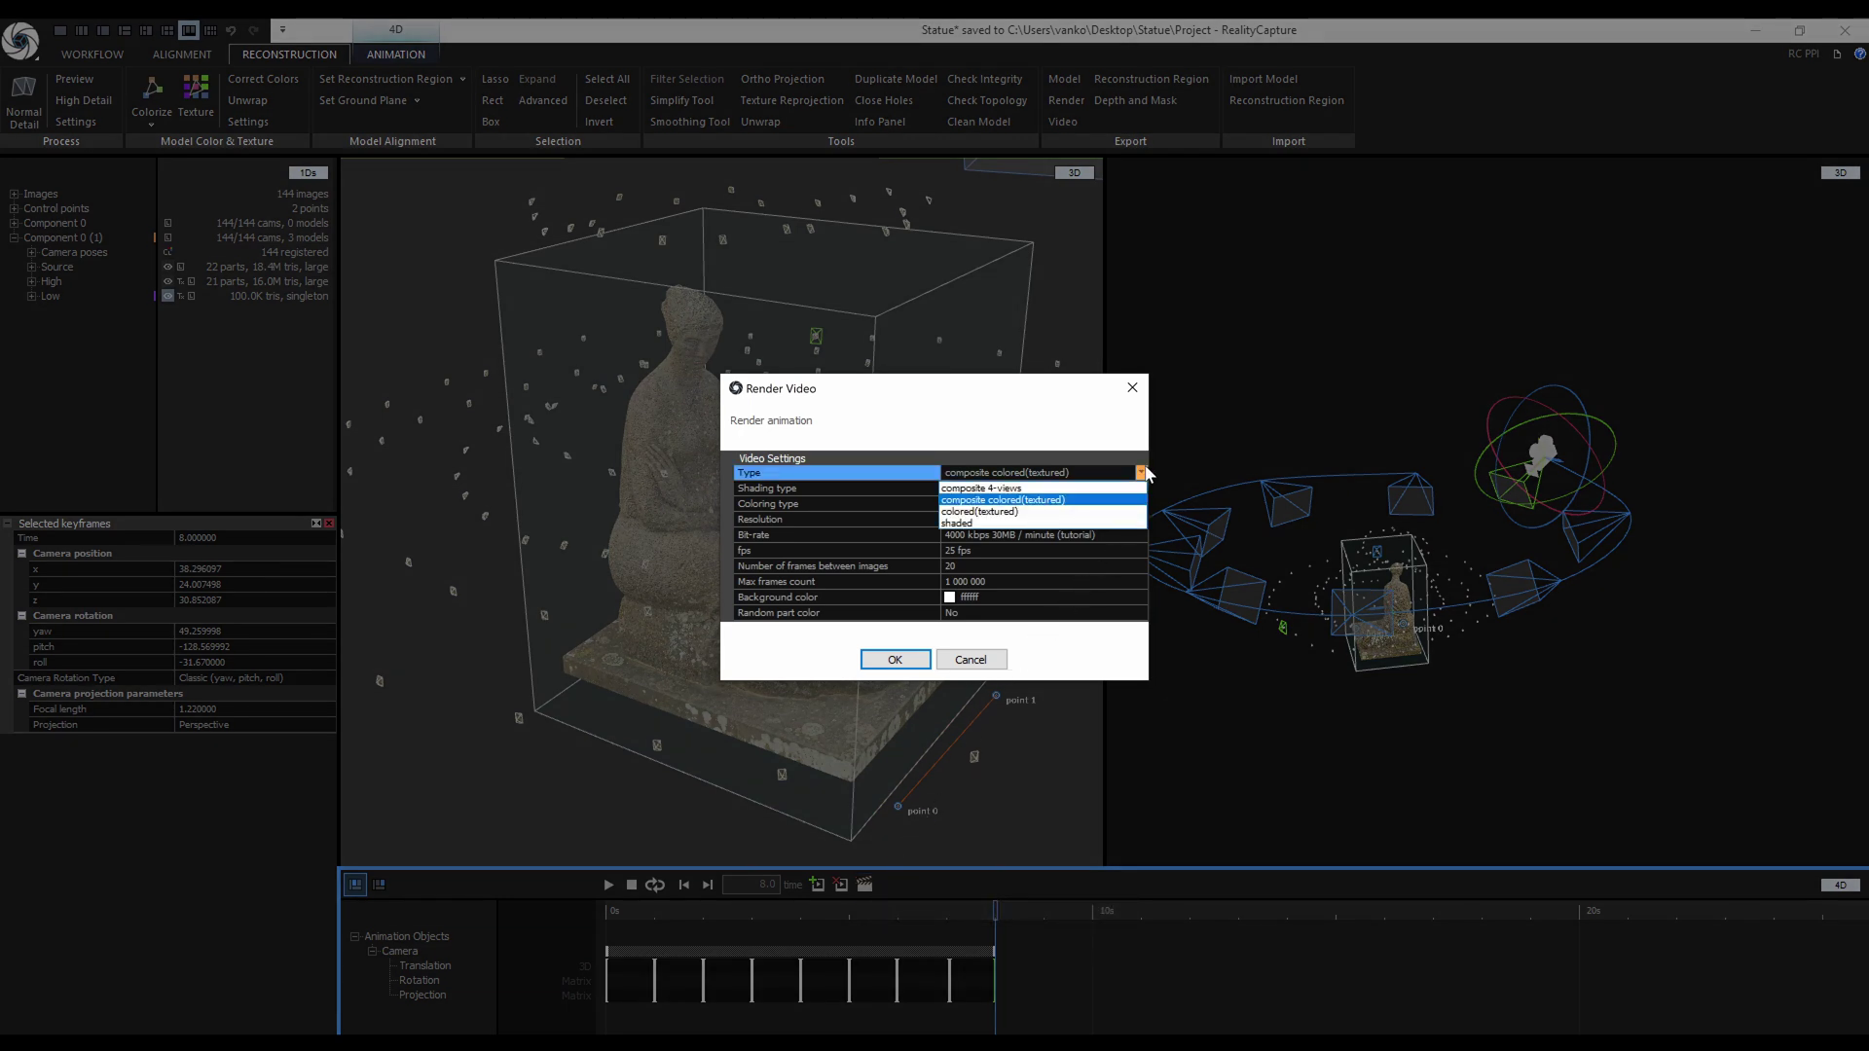
click(1079, 489)
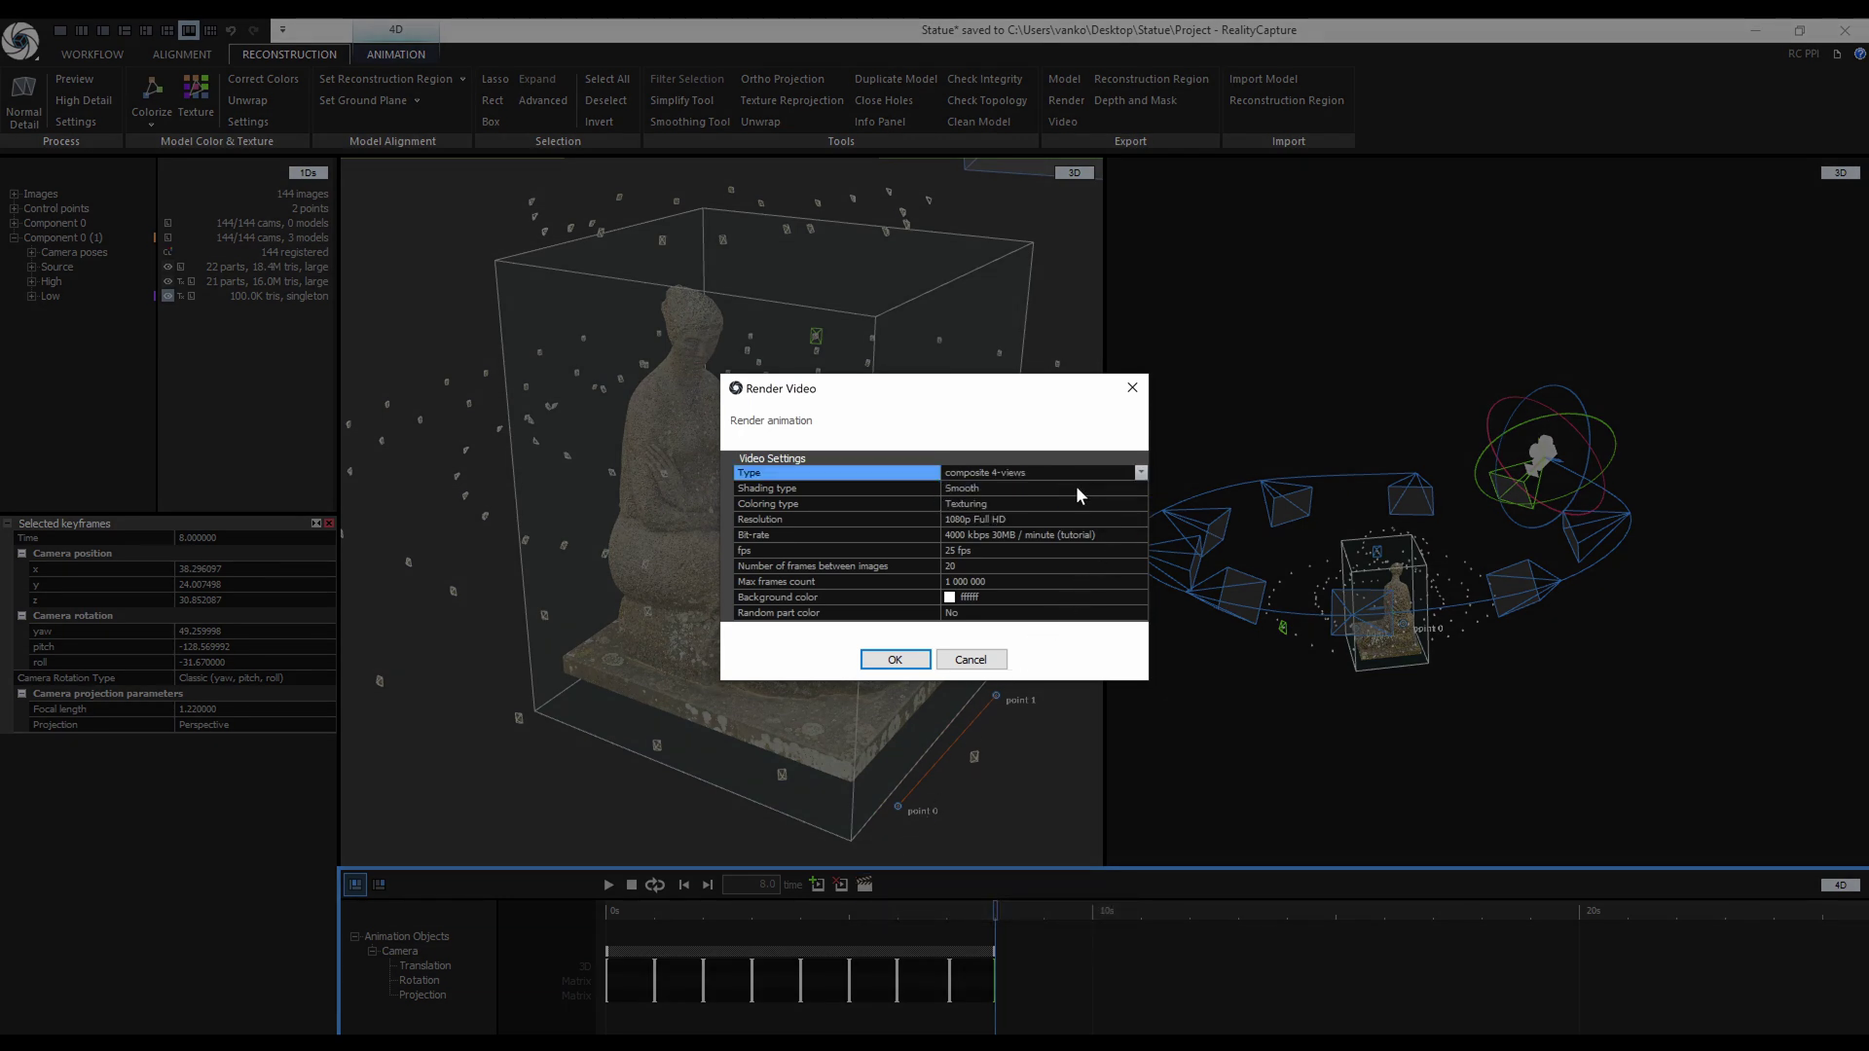
click(1137, 487)
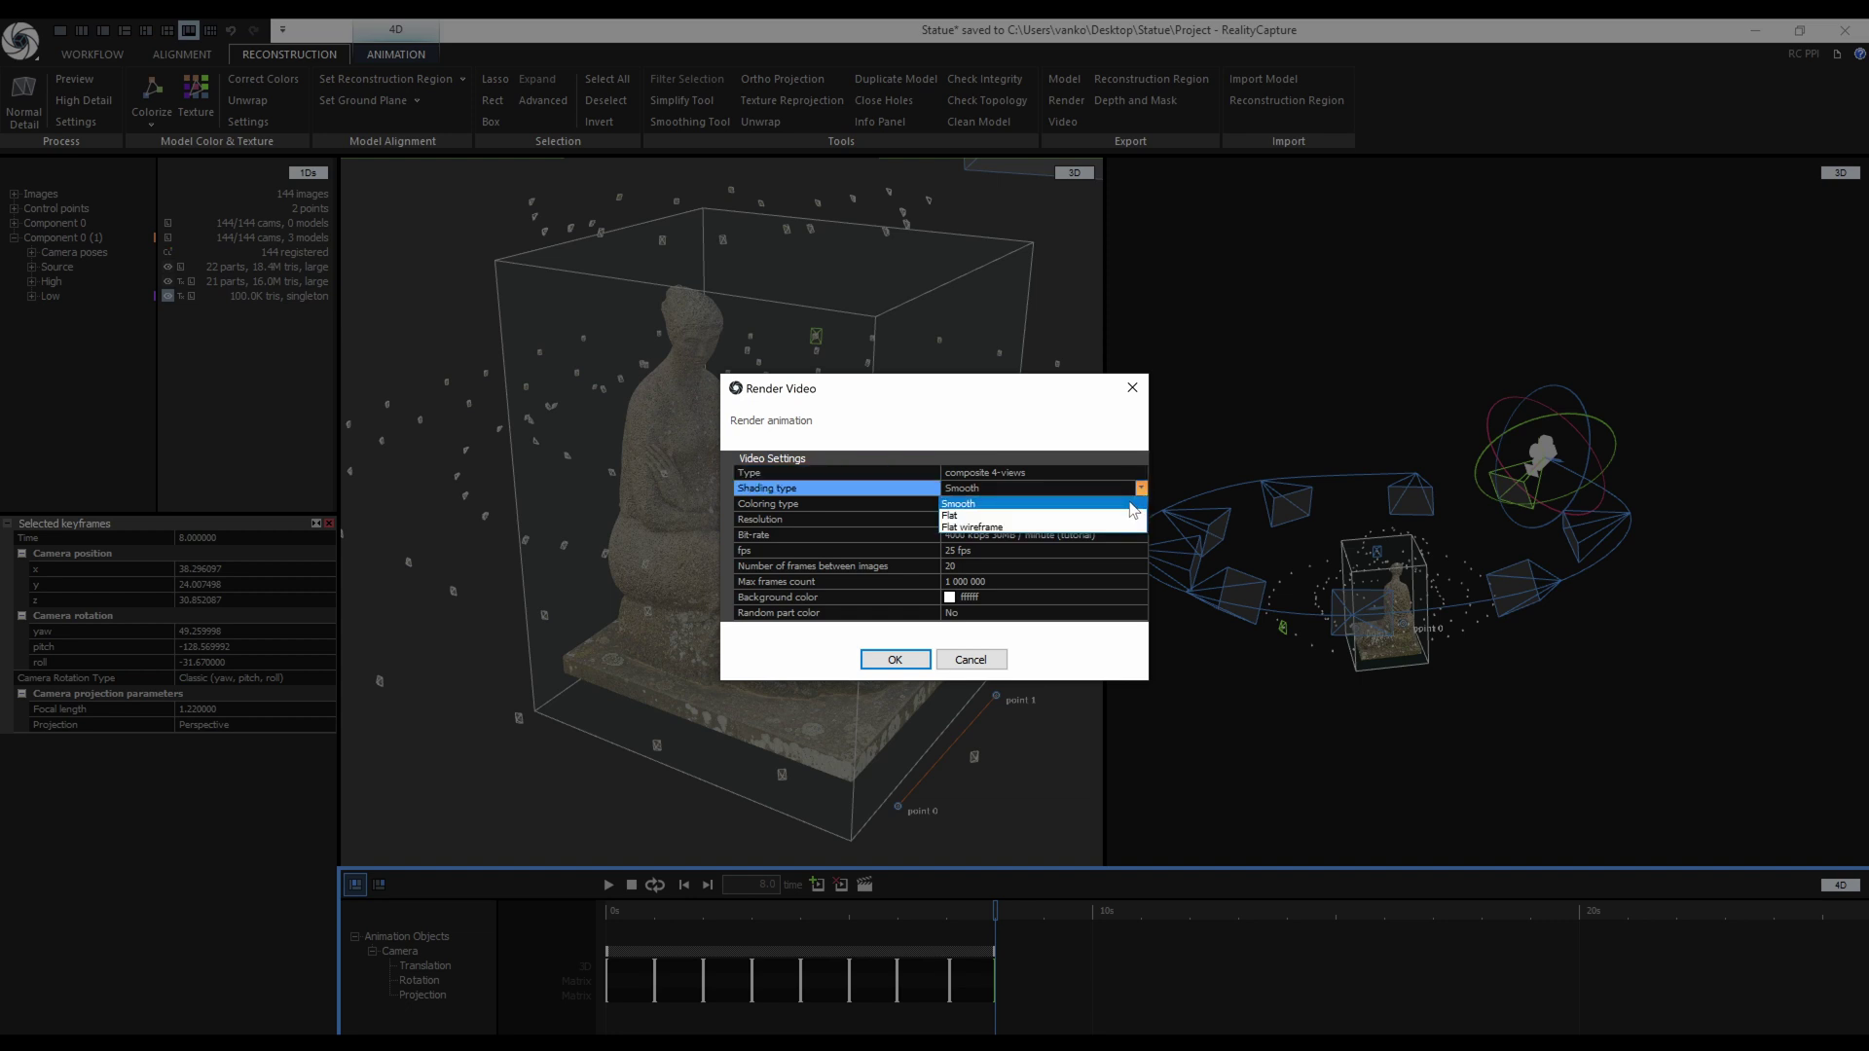
click(1129, 502)
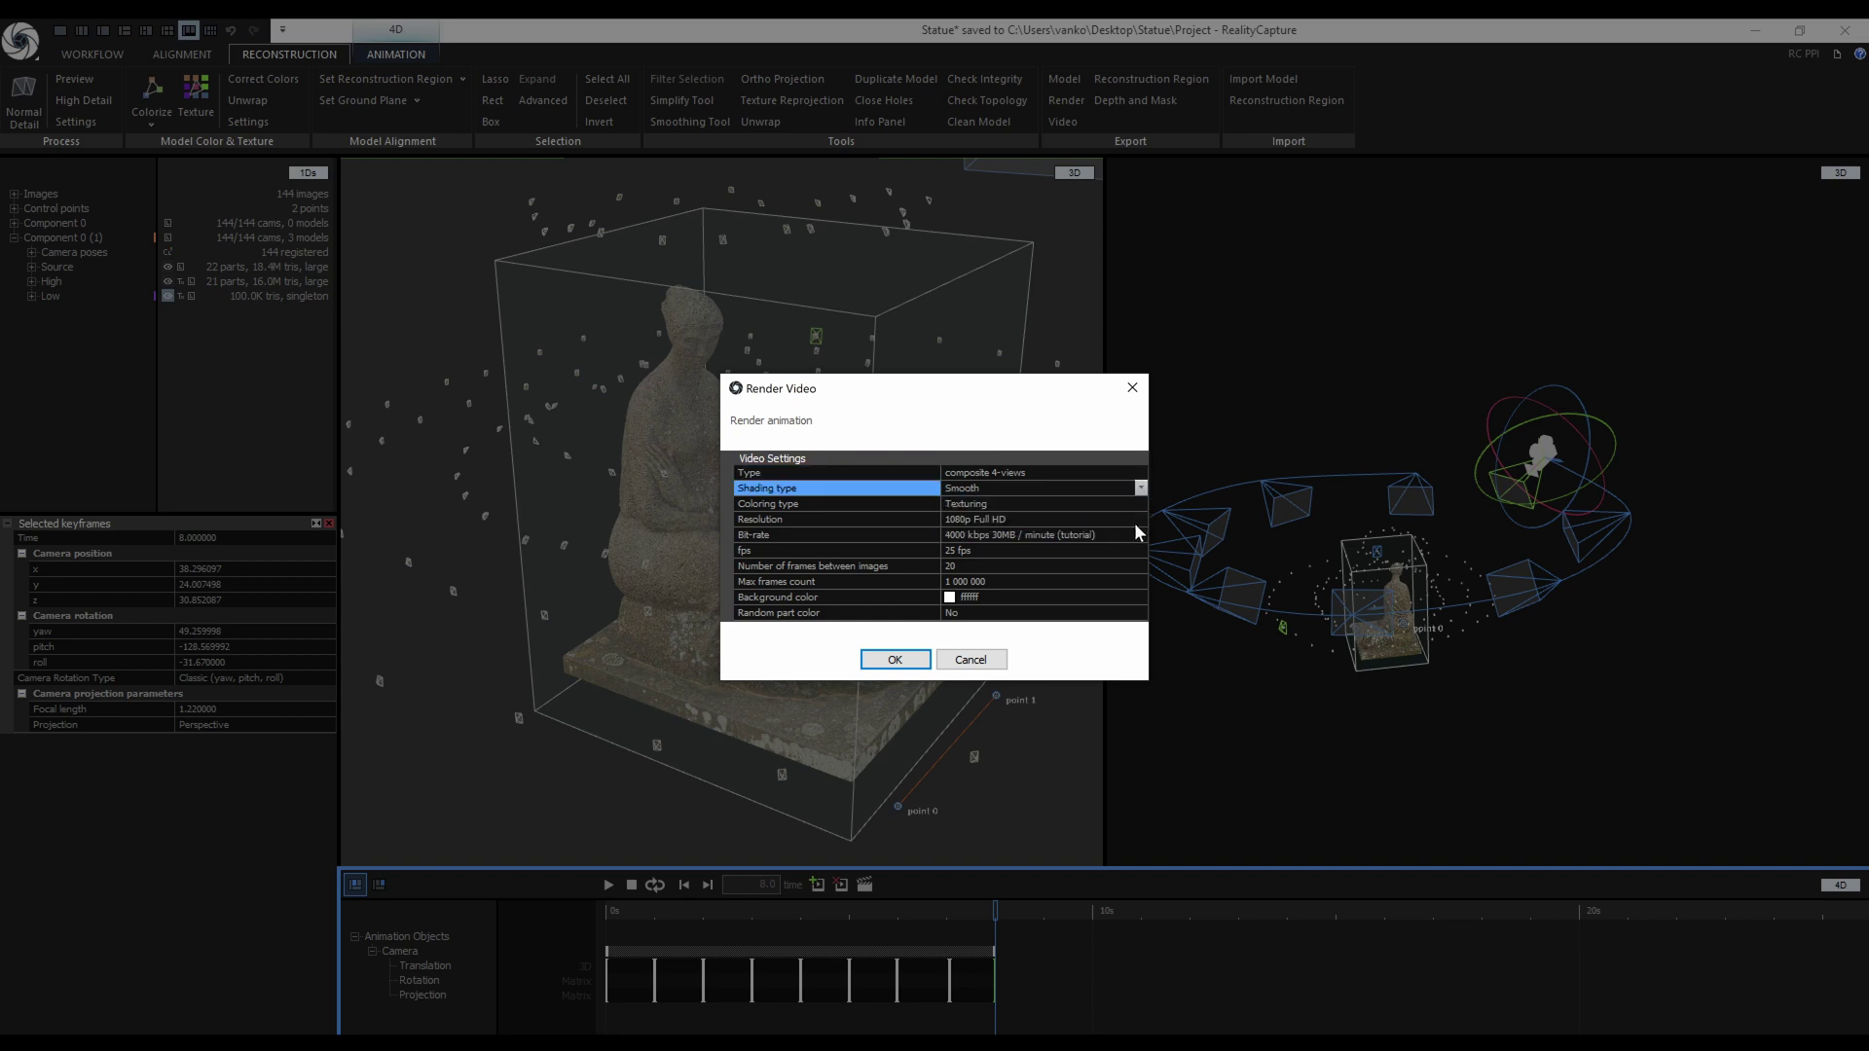
click(1140, 534)
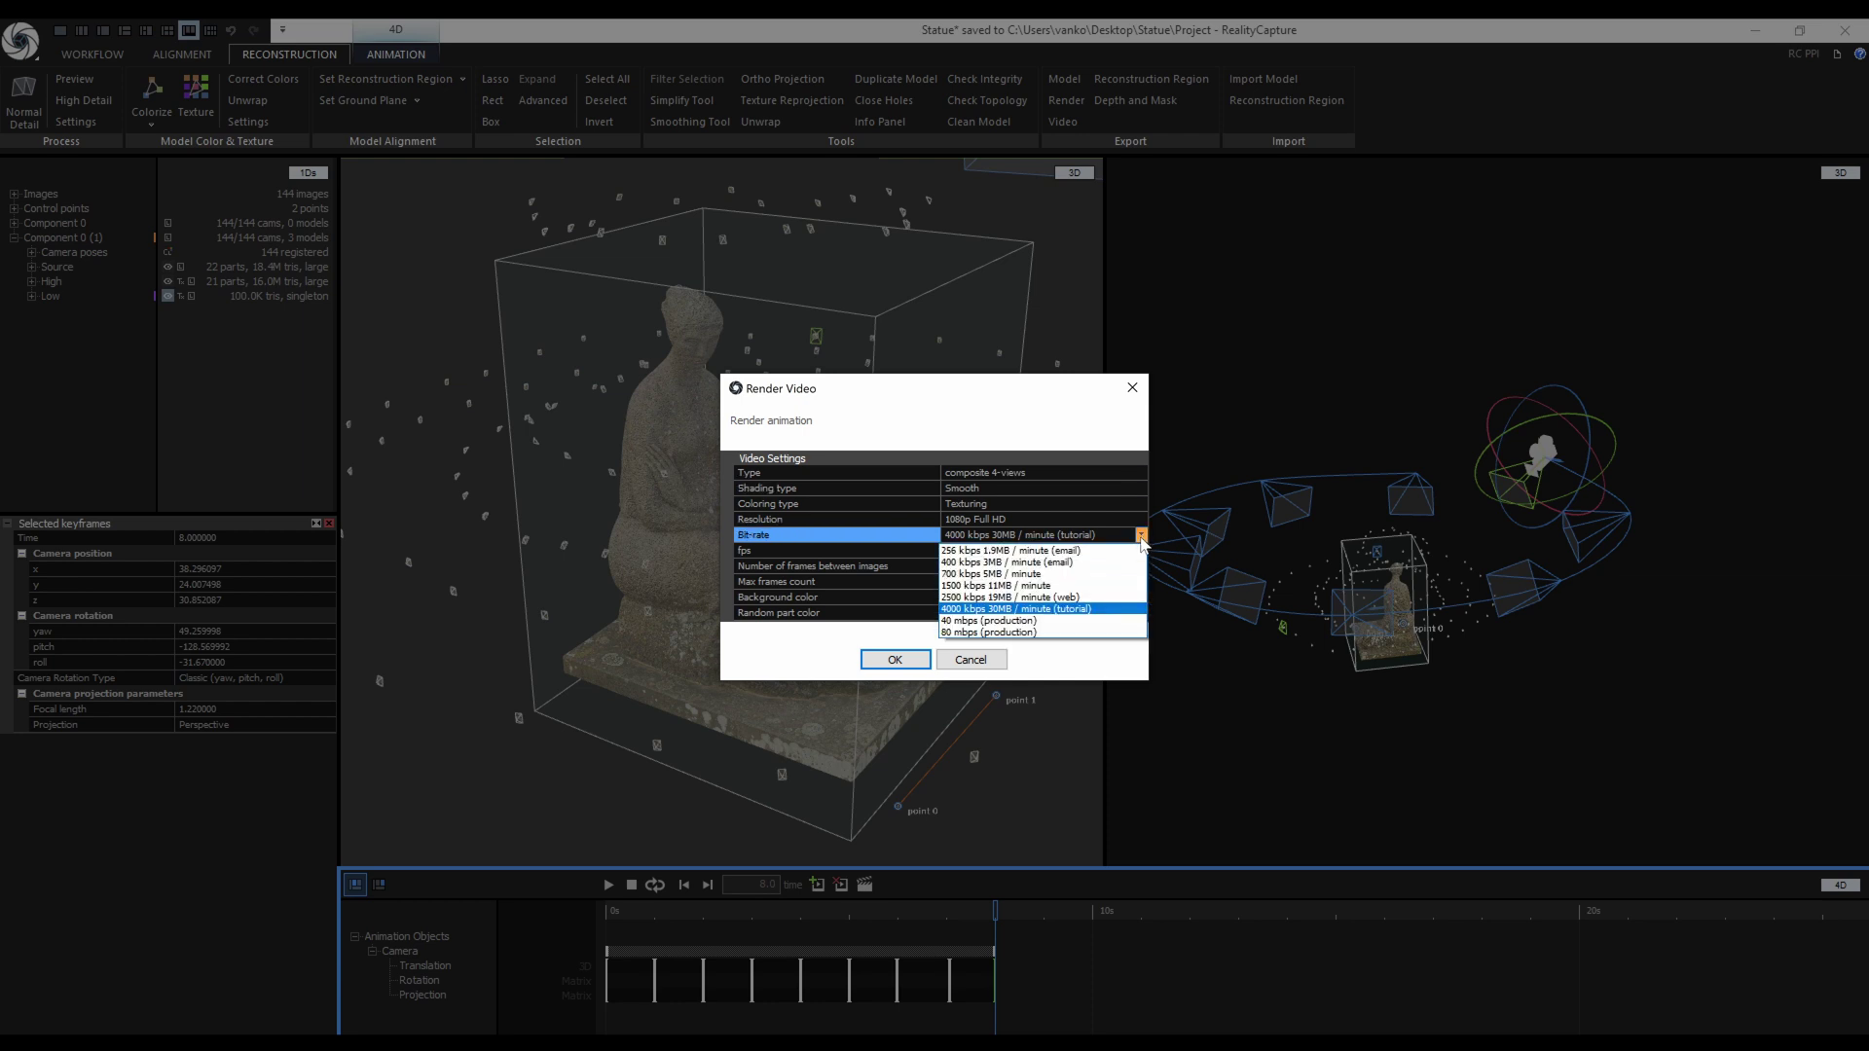
click(1088, 611)
click(998, 553)
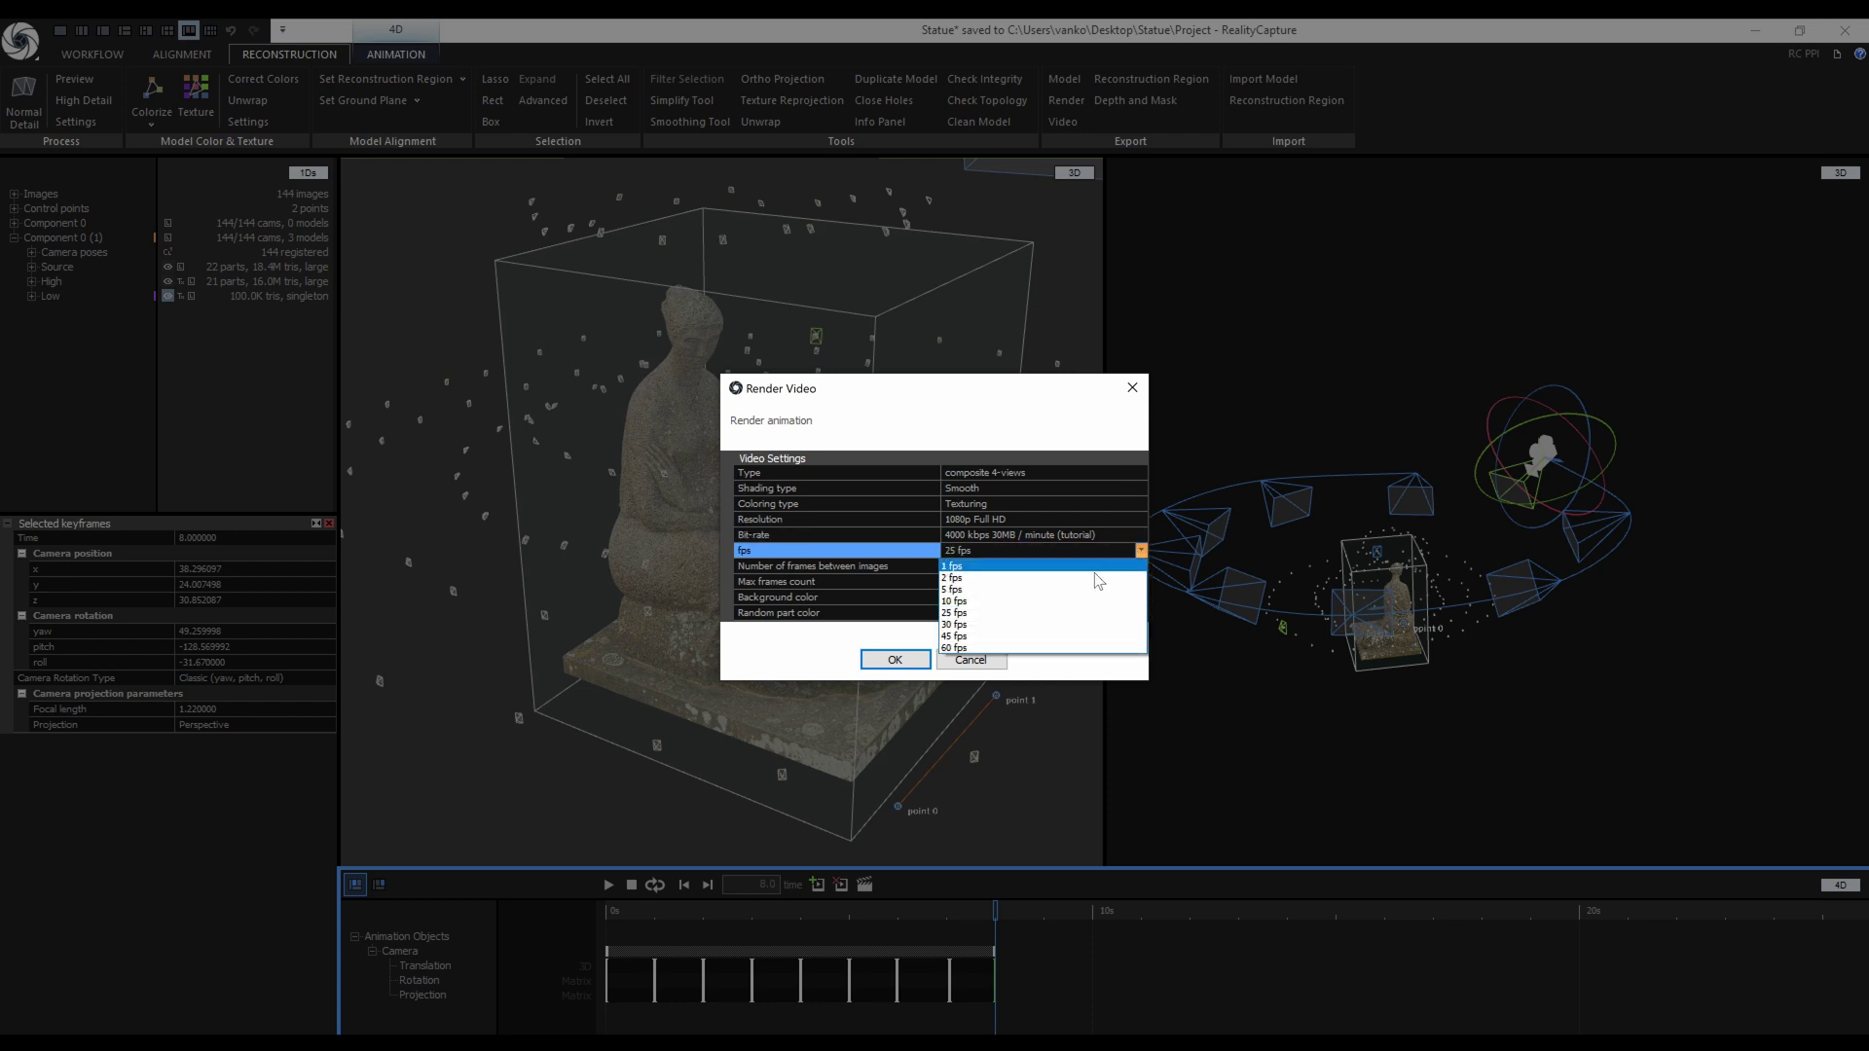
click(967, 634)
click(950, 597)
click(1141, 597)
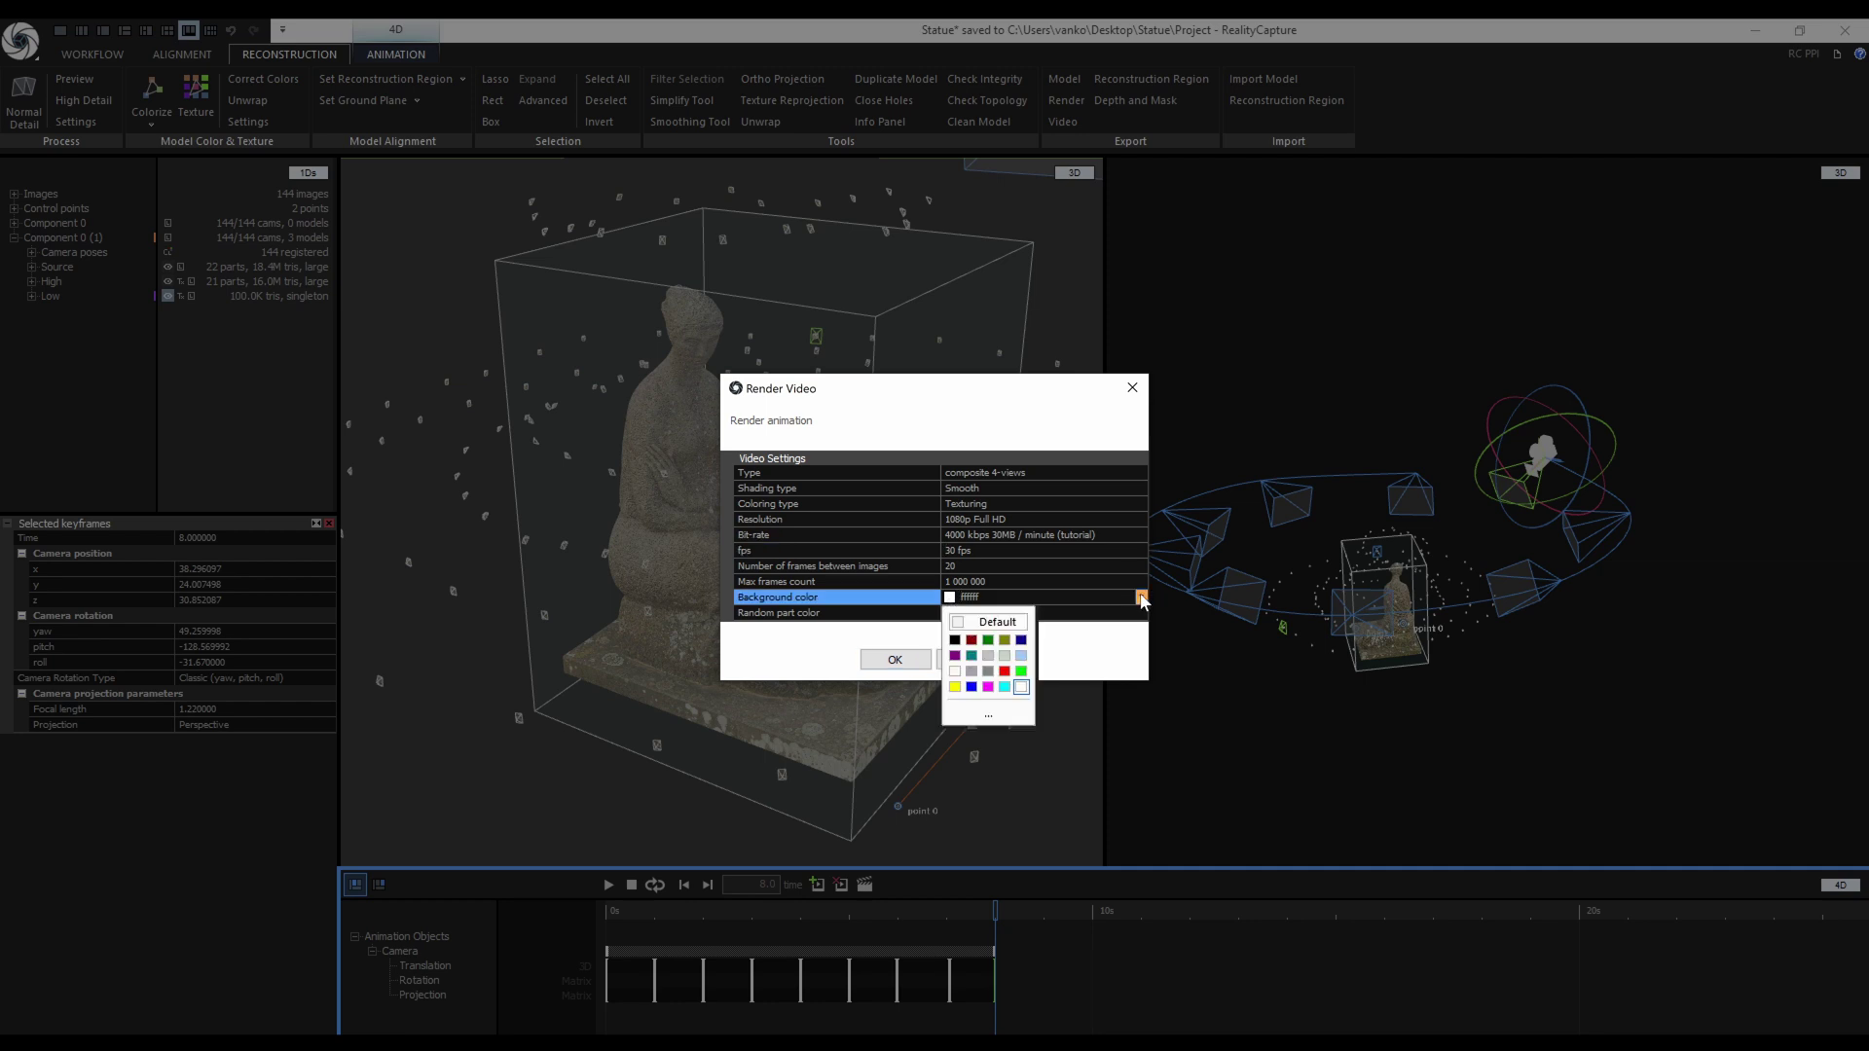
click(988, 707)
click(940, 657)
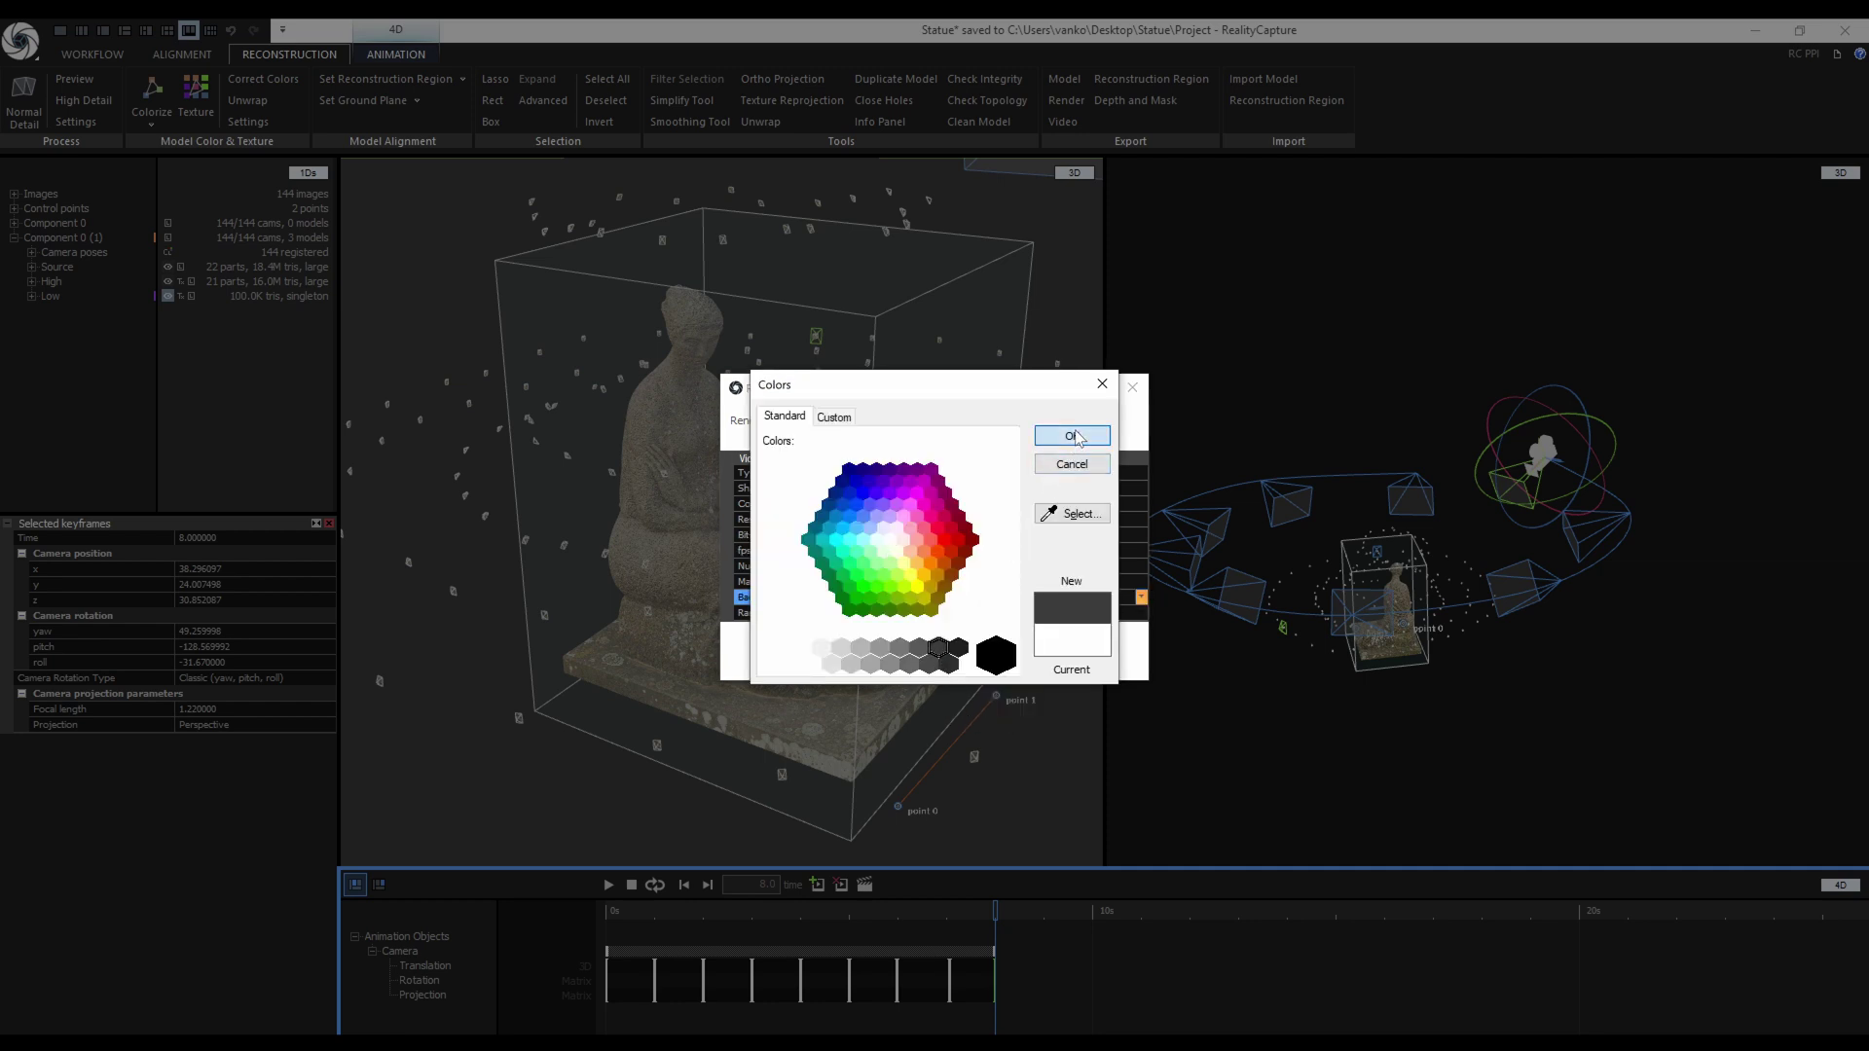
click(1067, 435)
Save the video as Statue.mp4 in a new Mp4 folder inside Export.
click(897, 660)
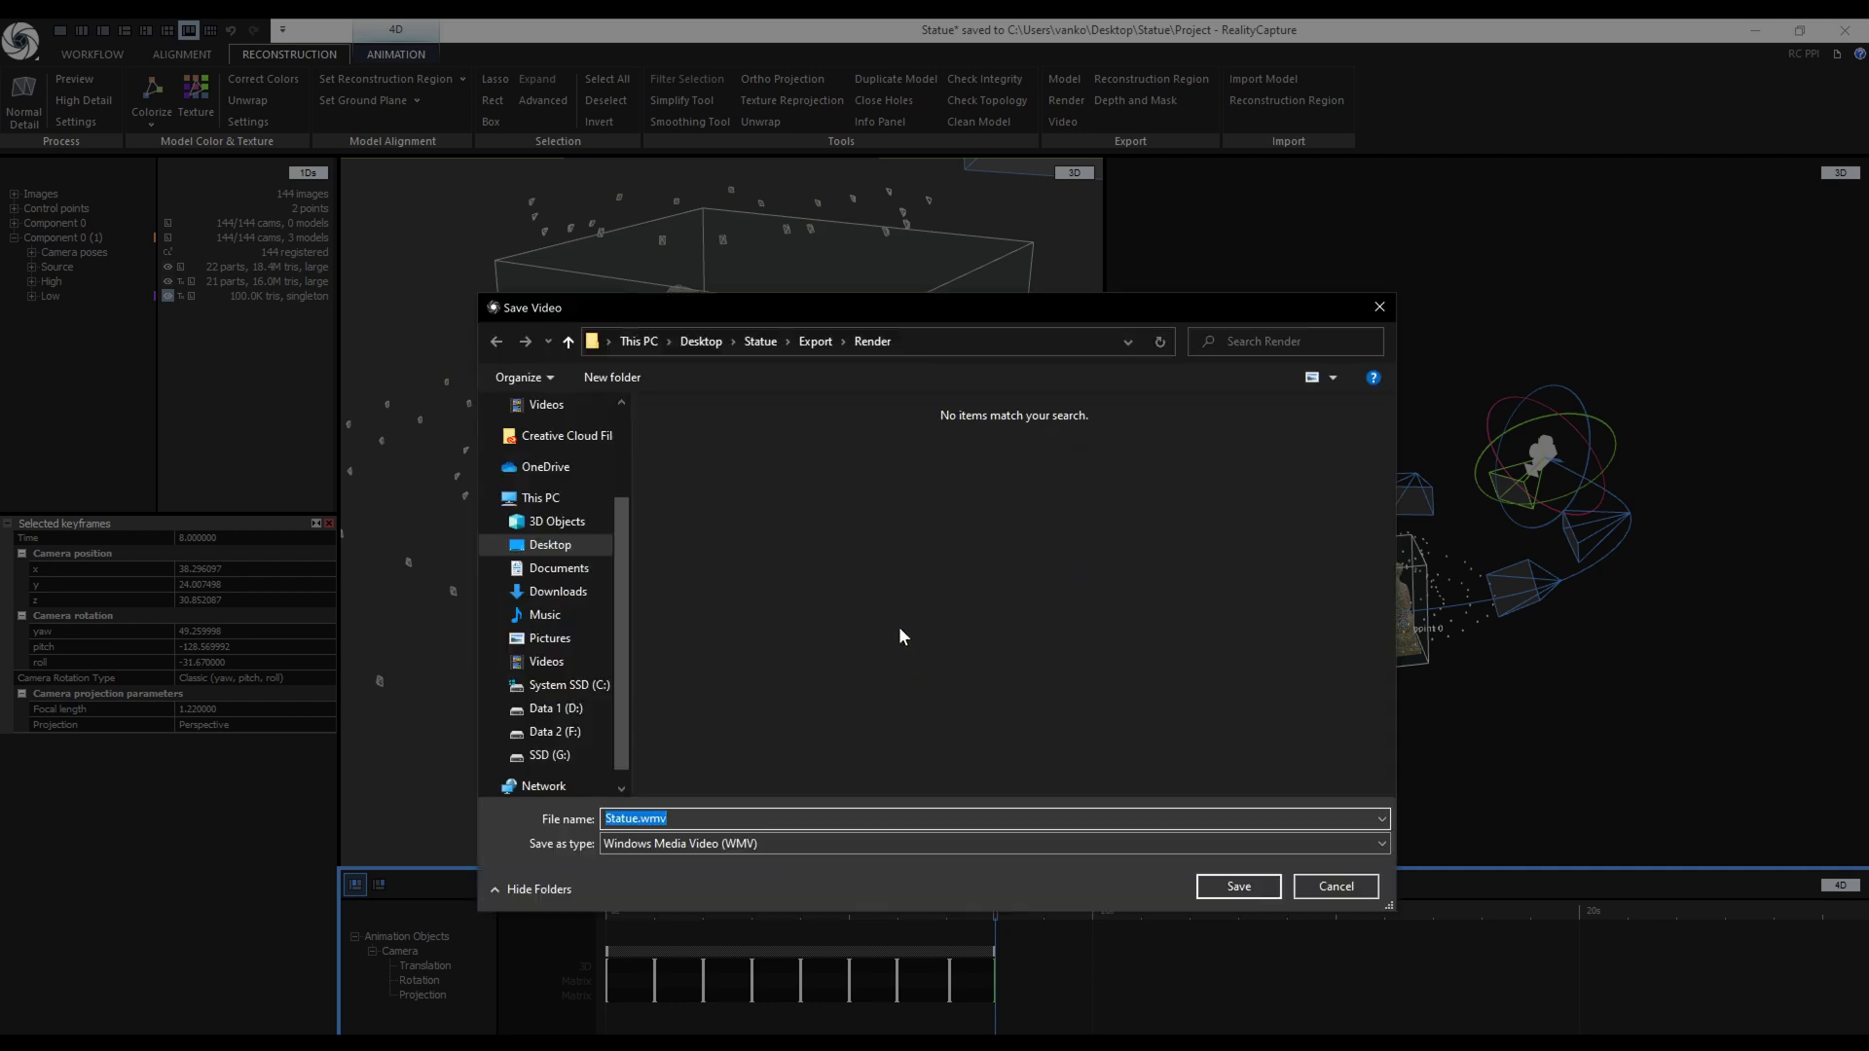
click(815, 342)
click(768, 844)
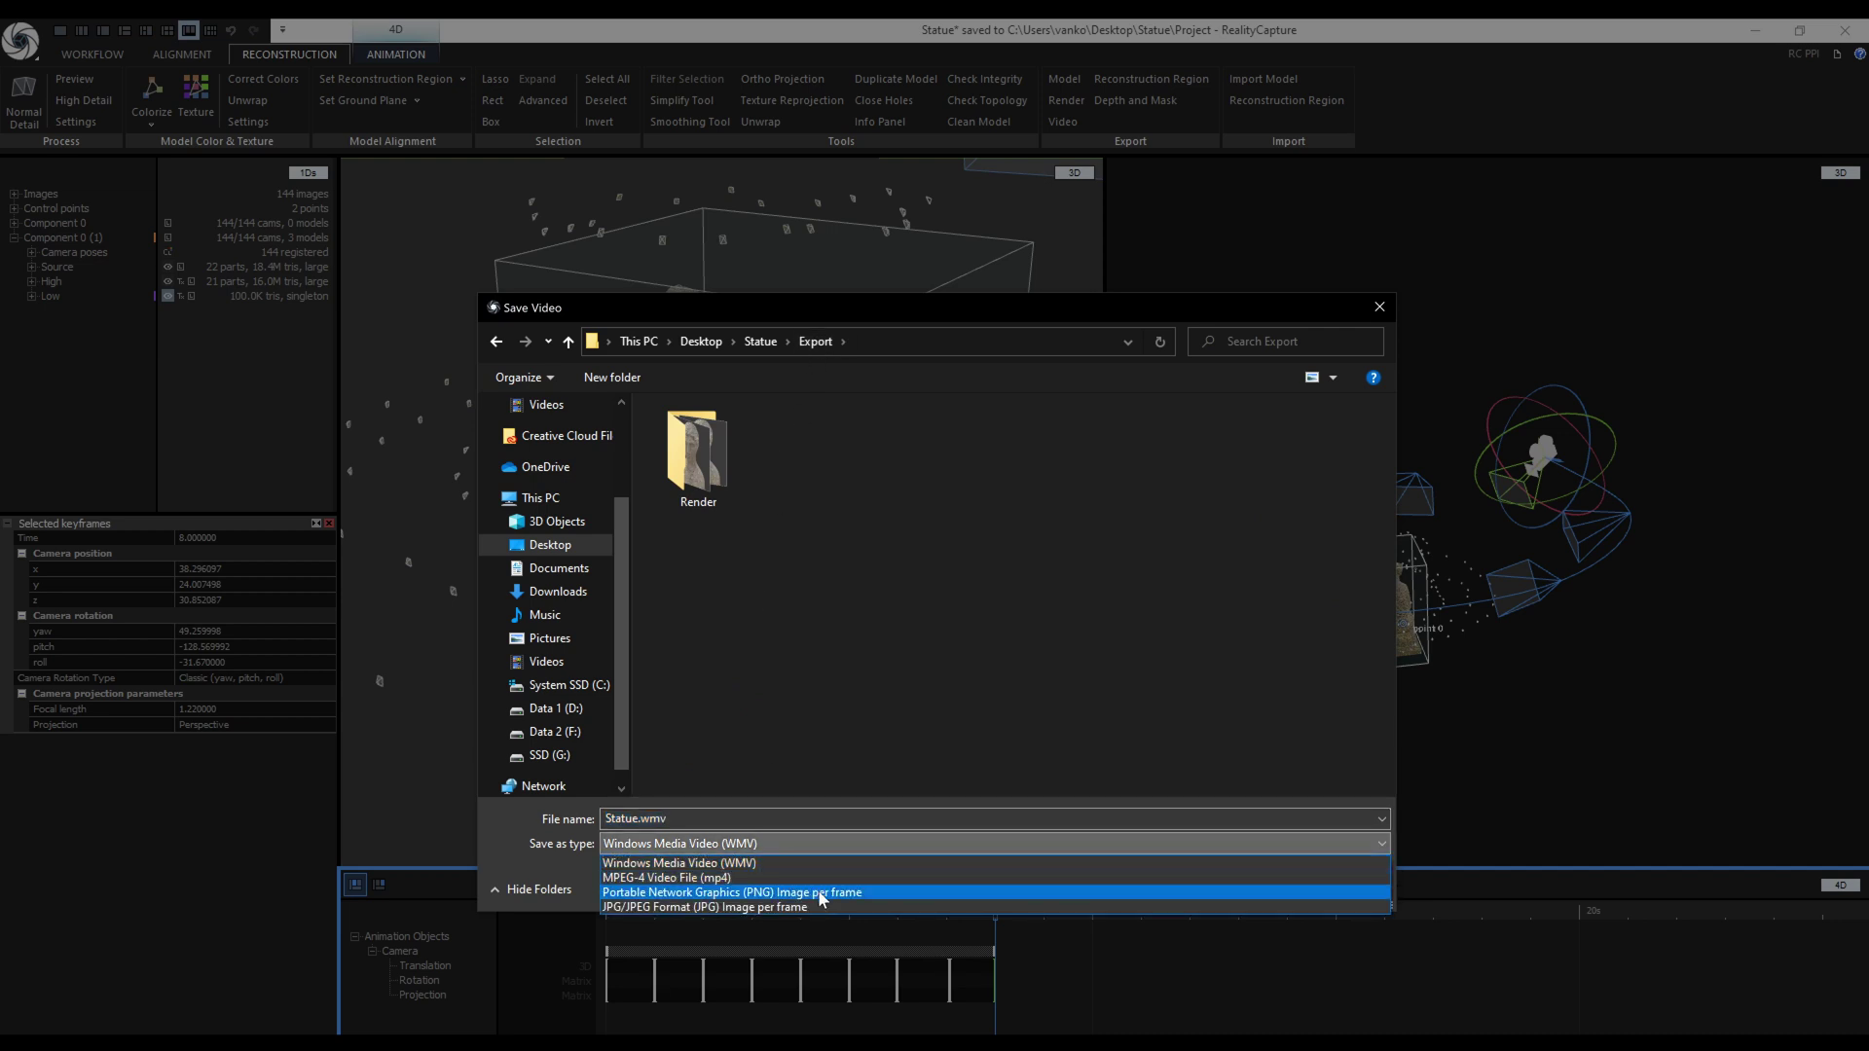
click(745, 877)
click(612, 378)
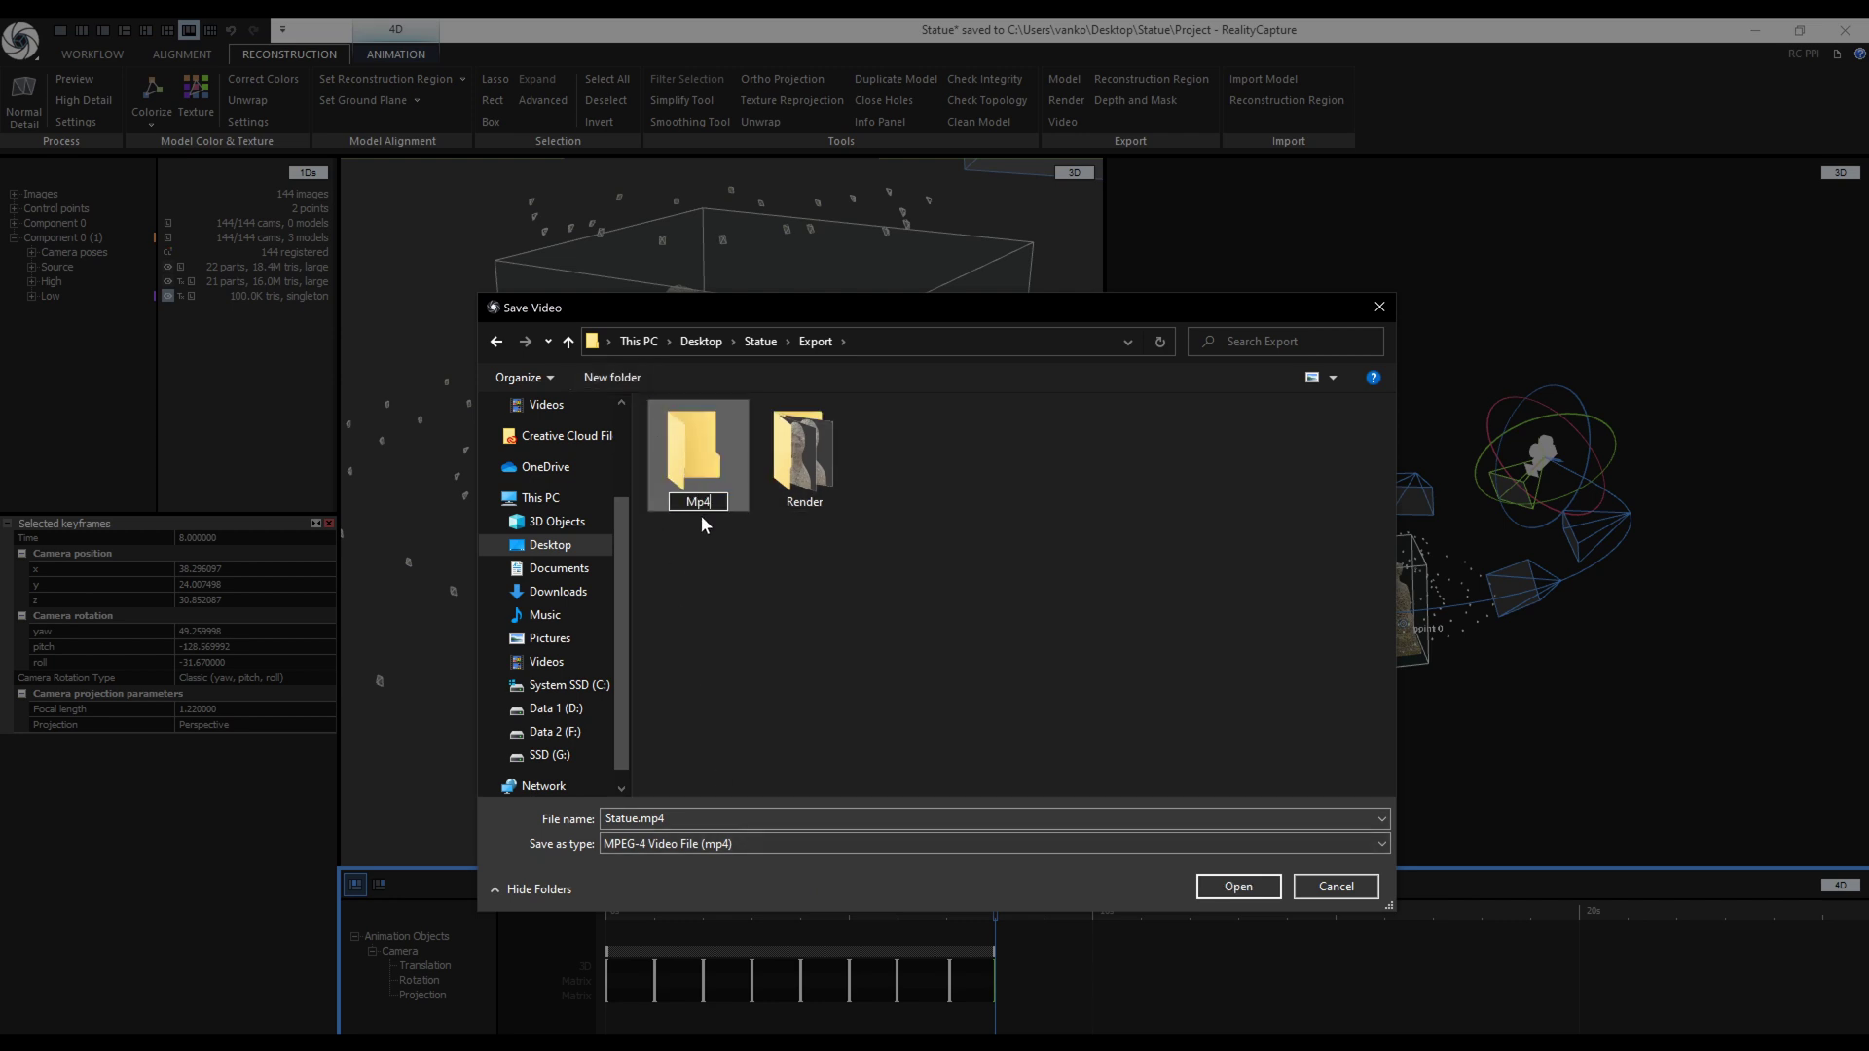
key(Return)
double_click(705, 457)
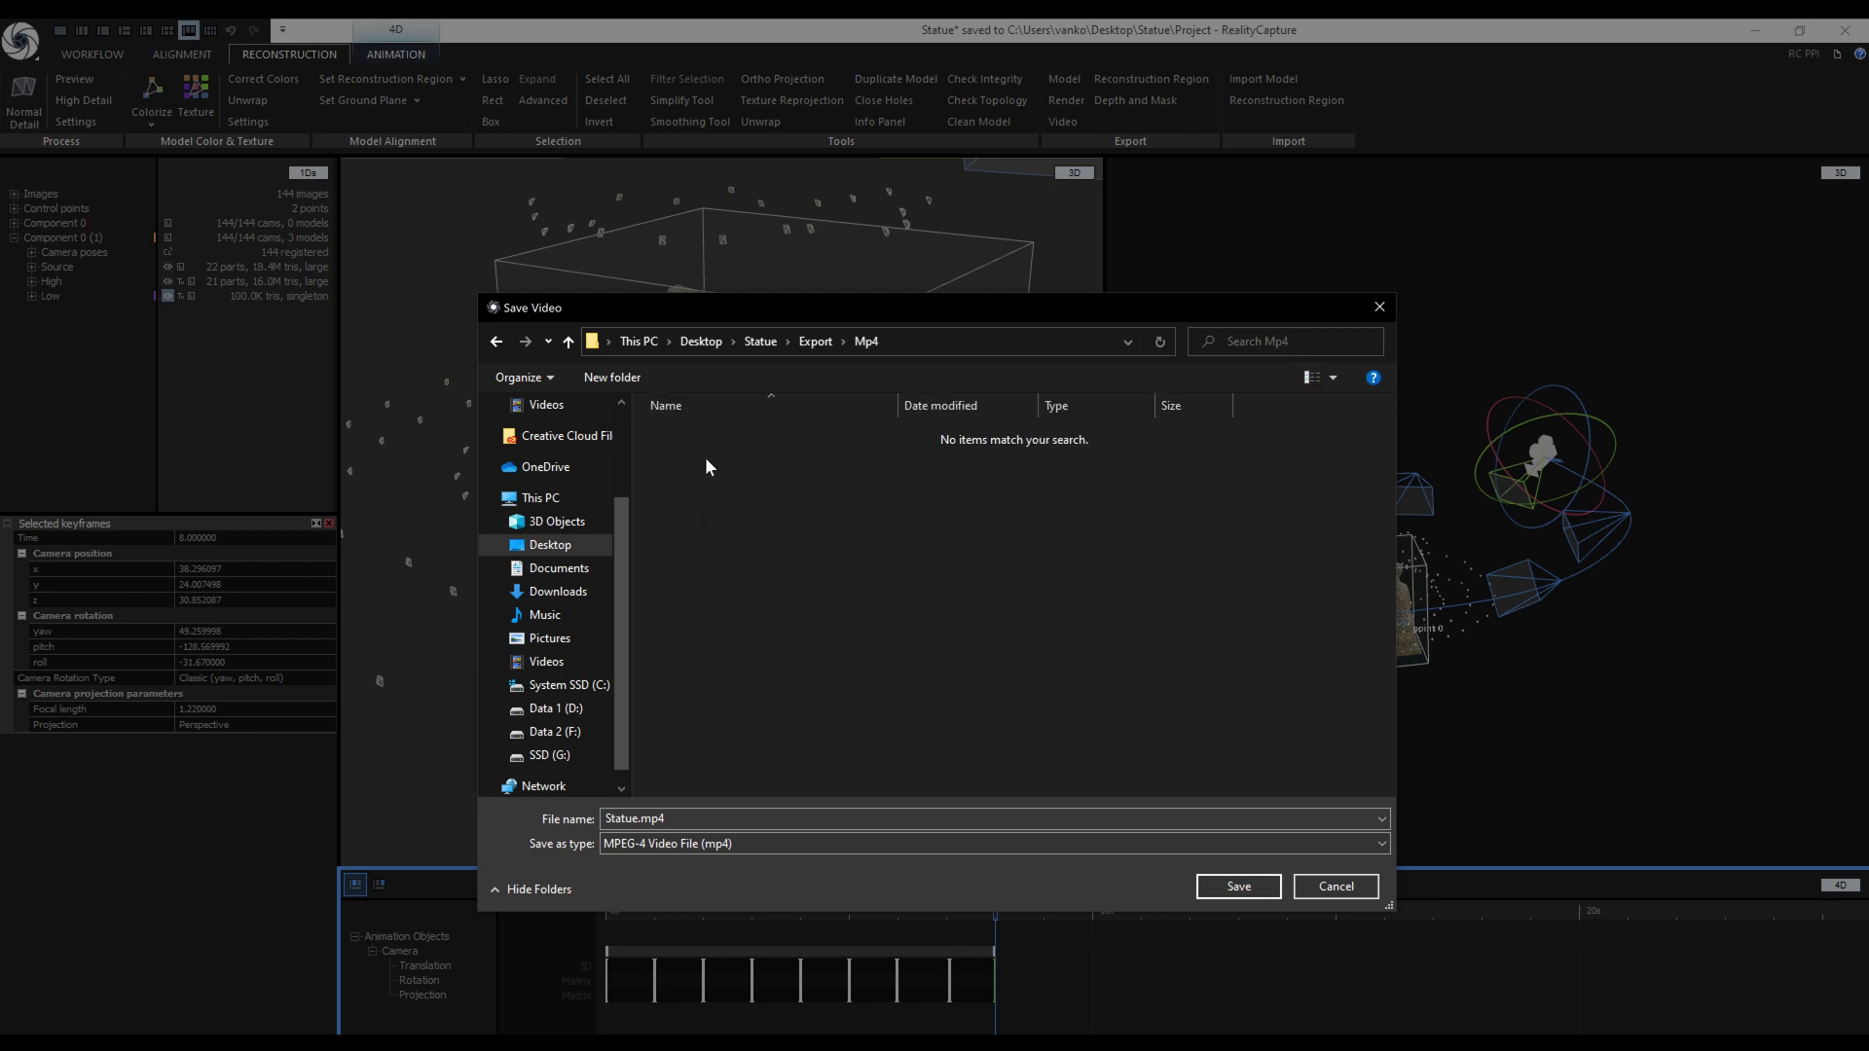
click(1259, 886)
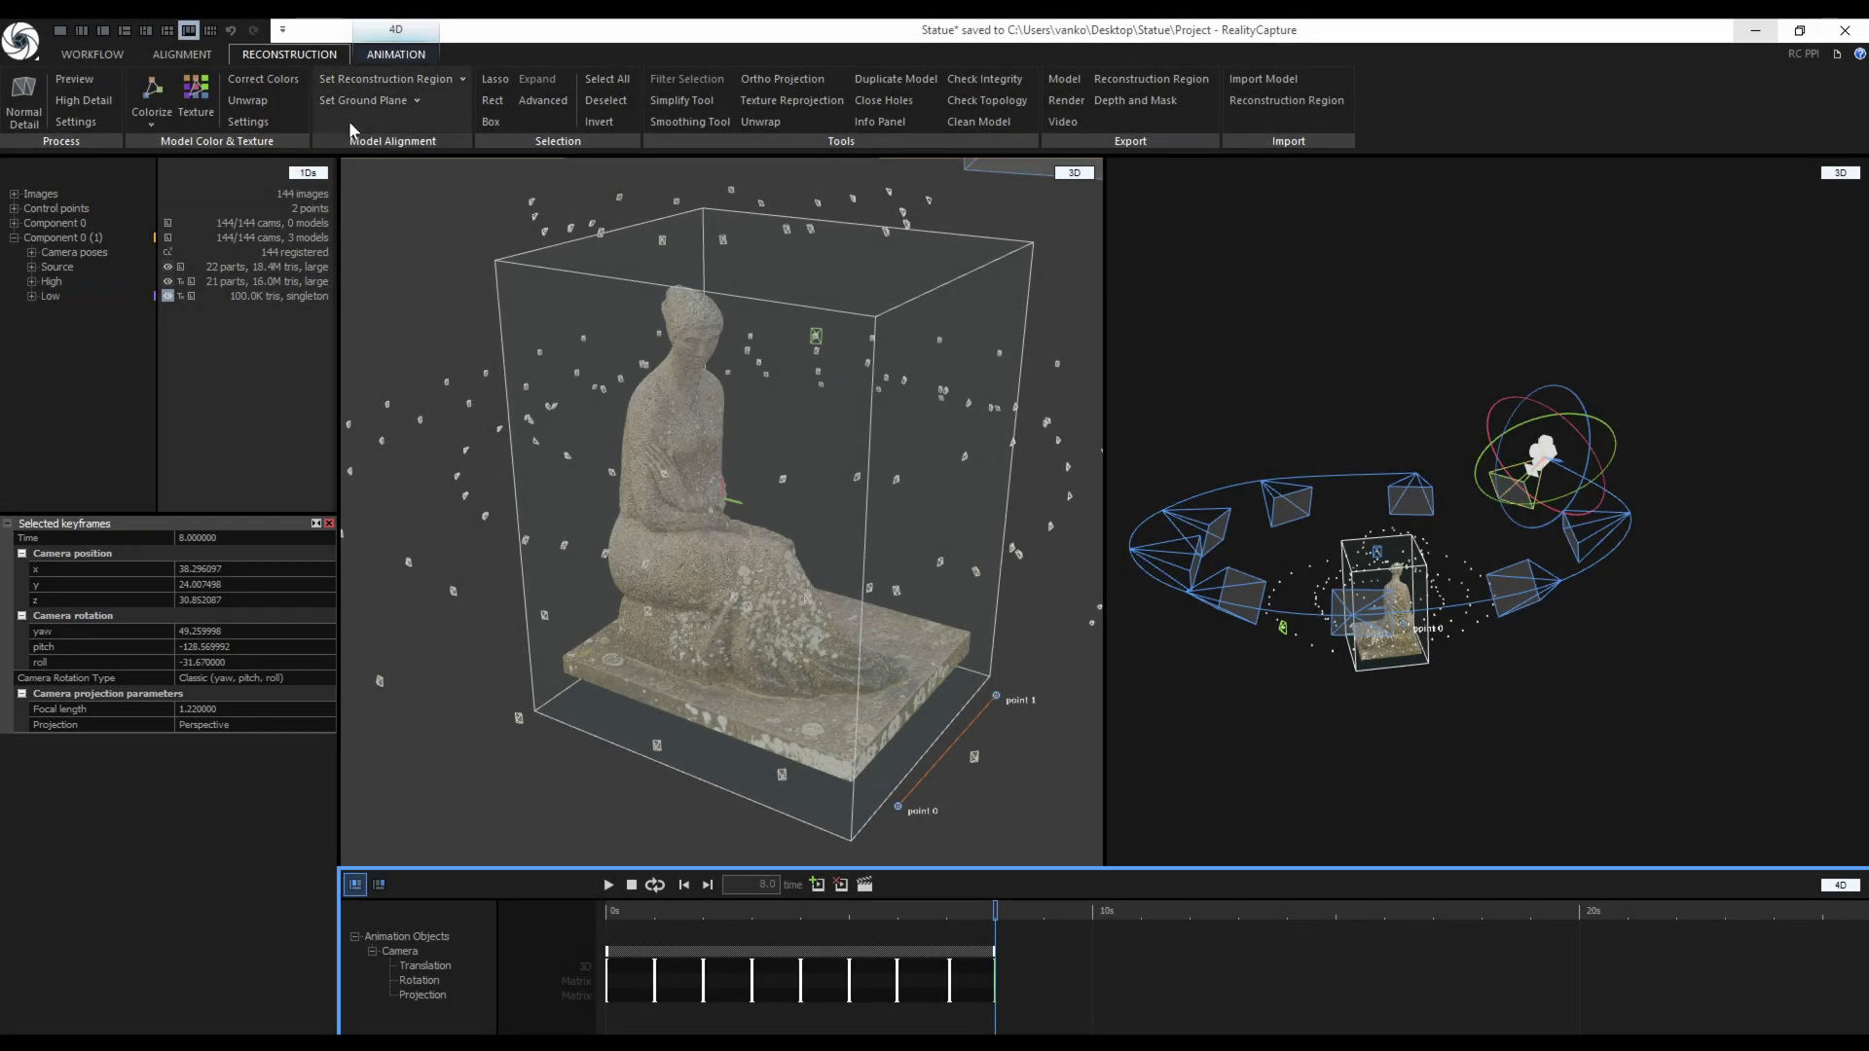
Show the statue in a single large 3D view and launch Upload To SketchFab from Workflow > Share.
click(104, 31)
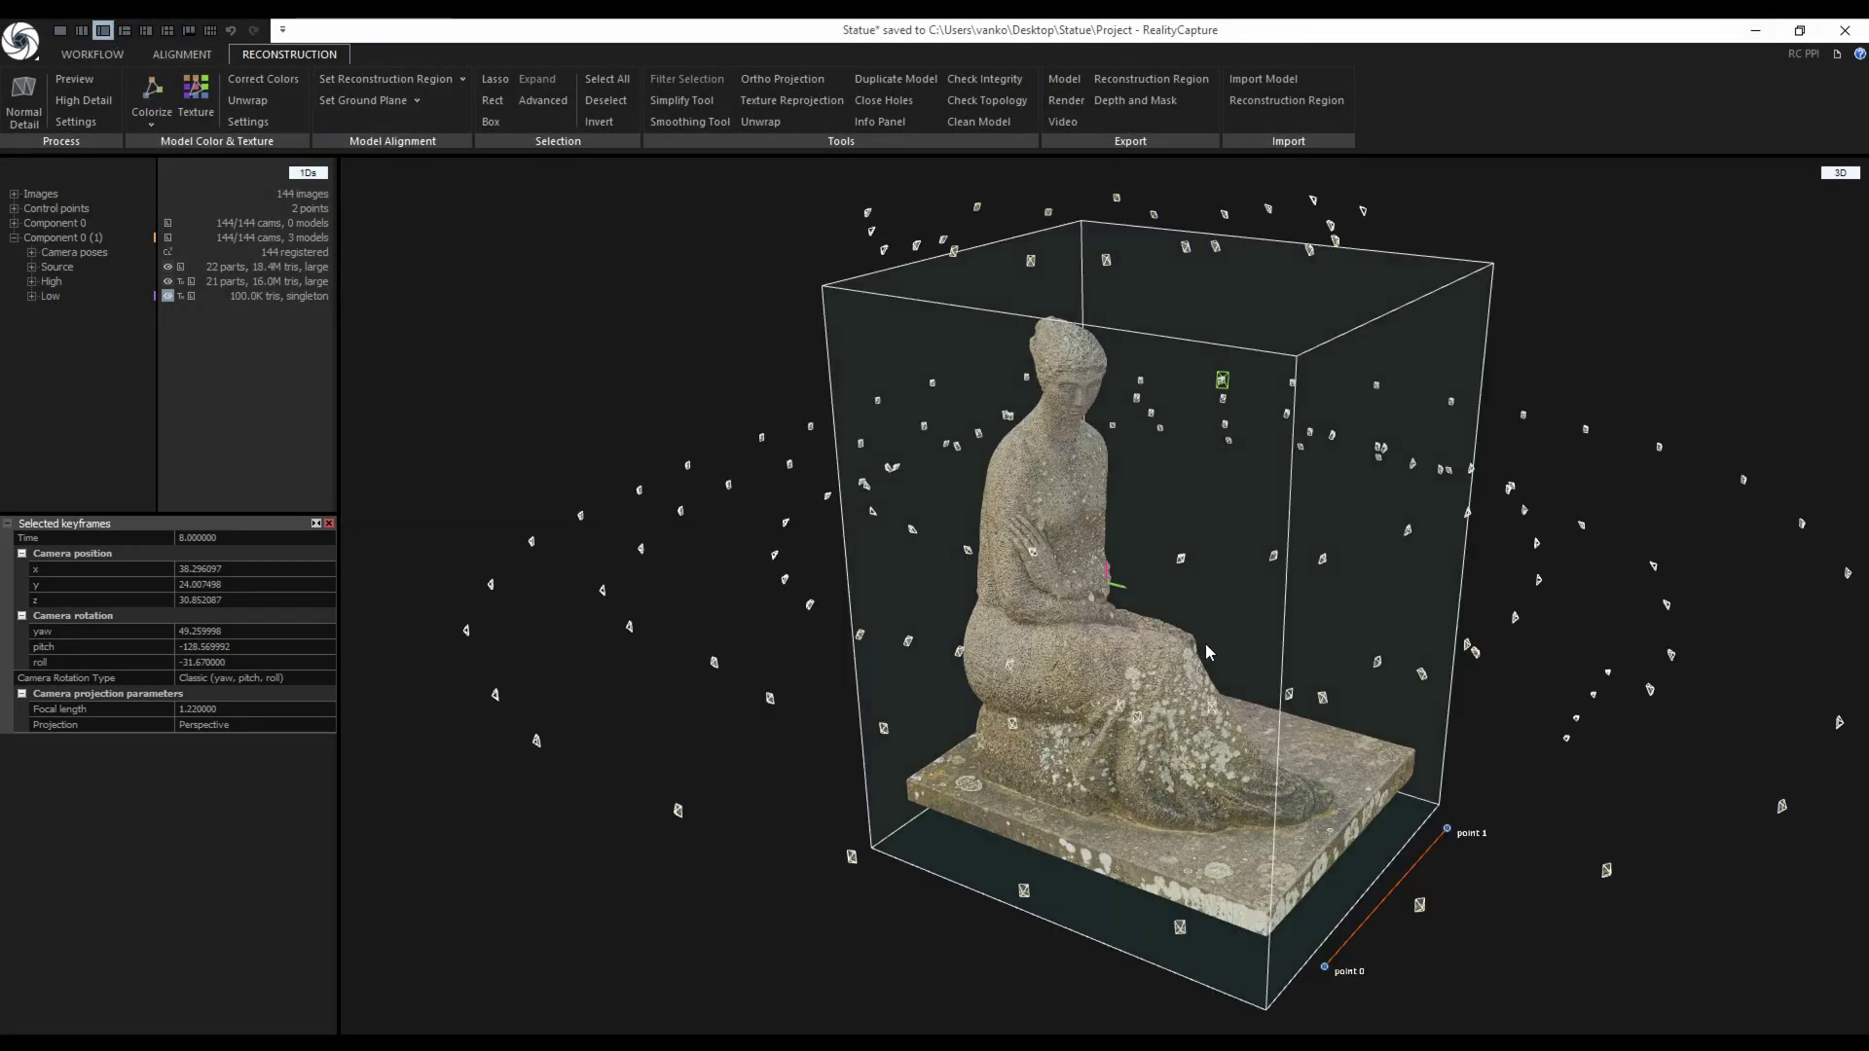
drag(1207, 653, 1074, 638)
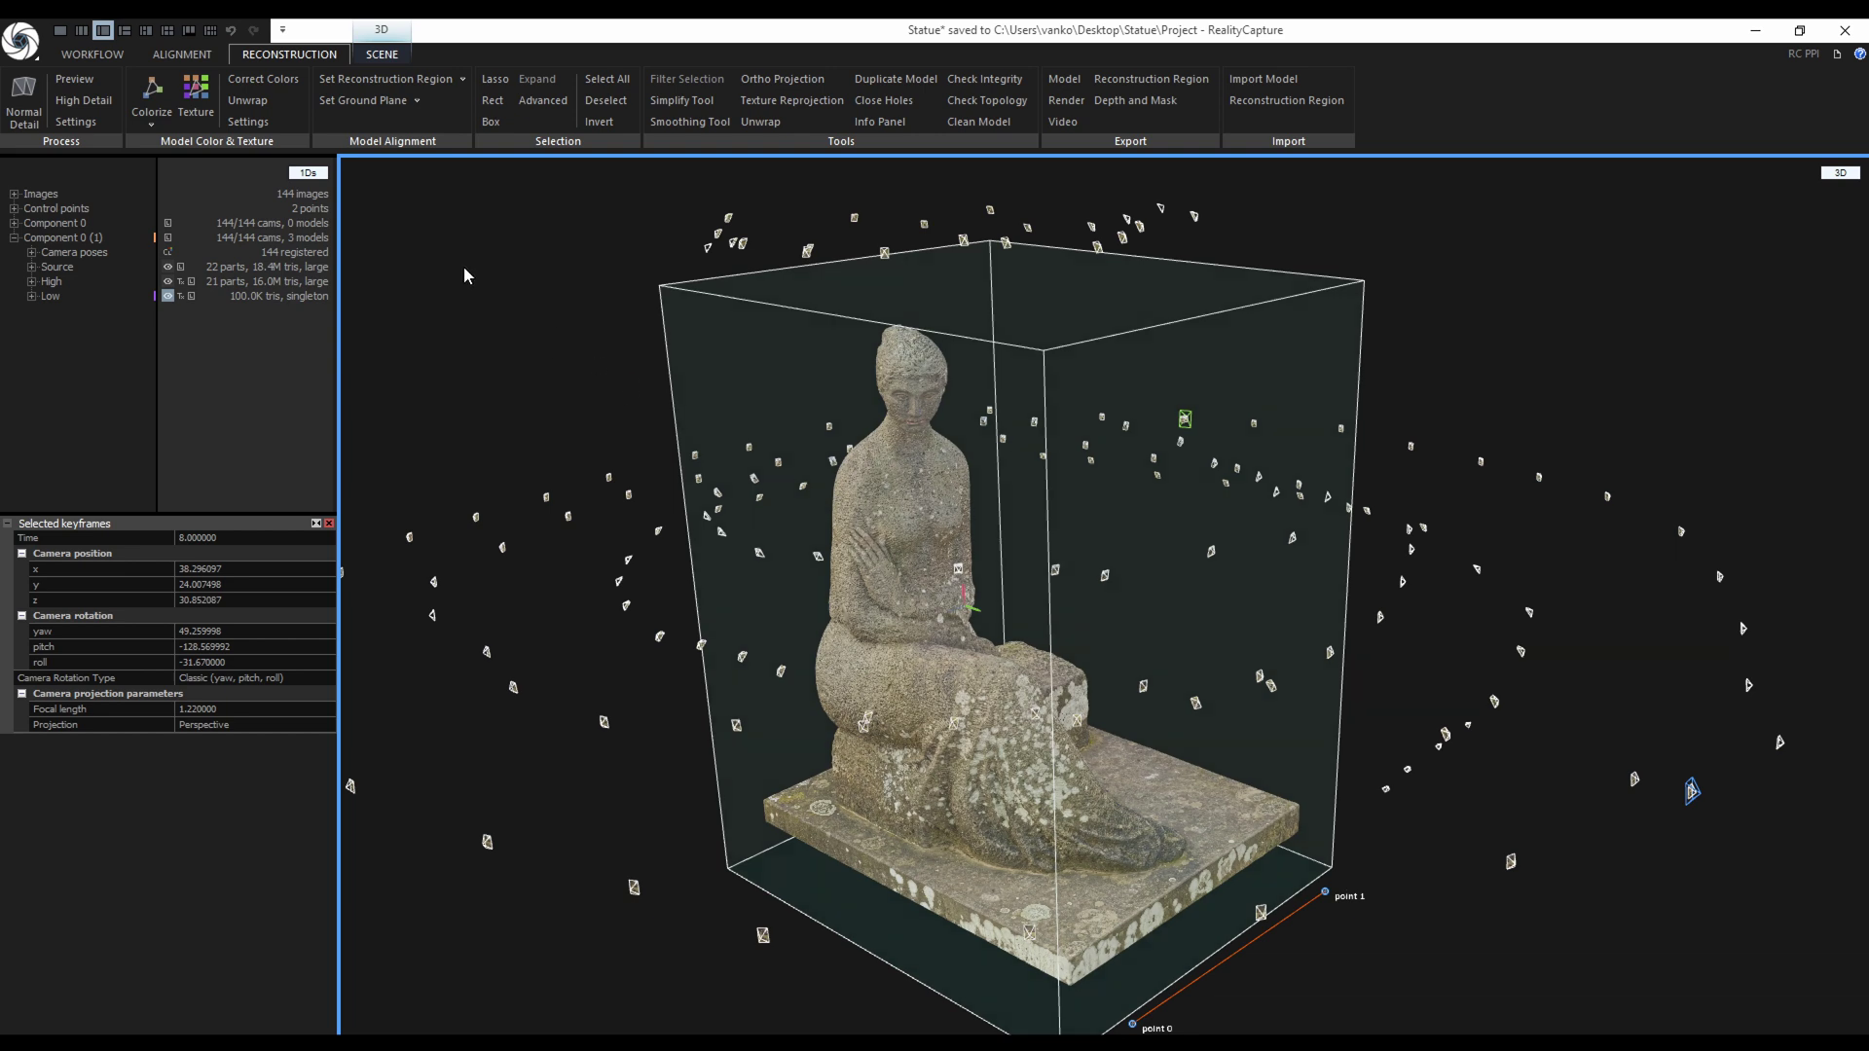
click(94, 54)
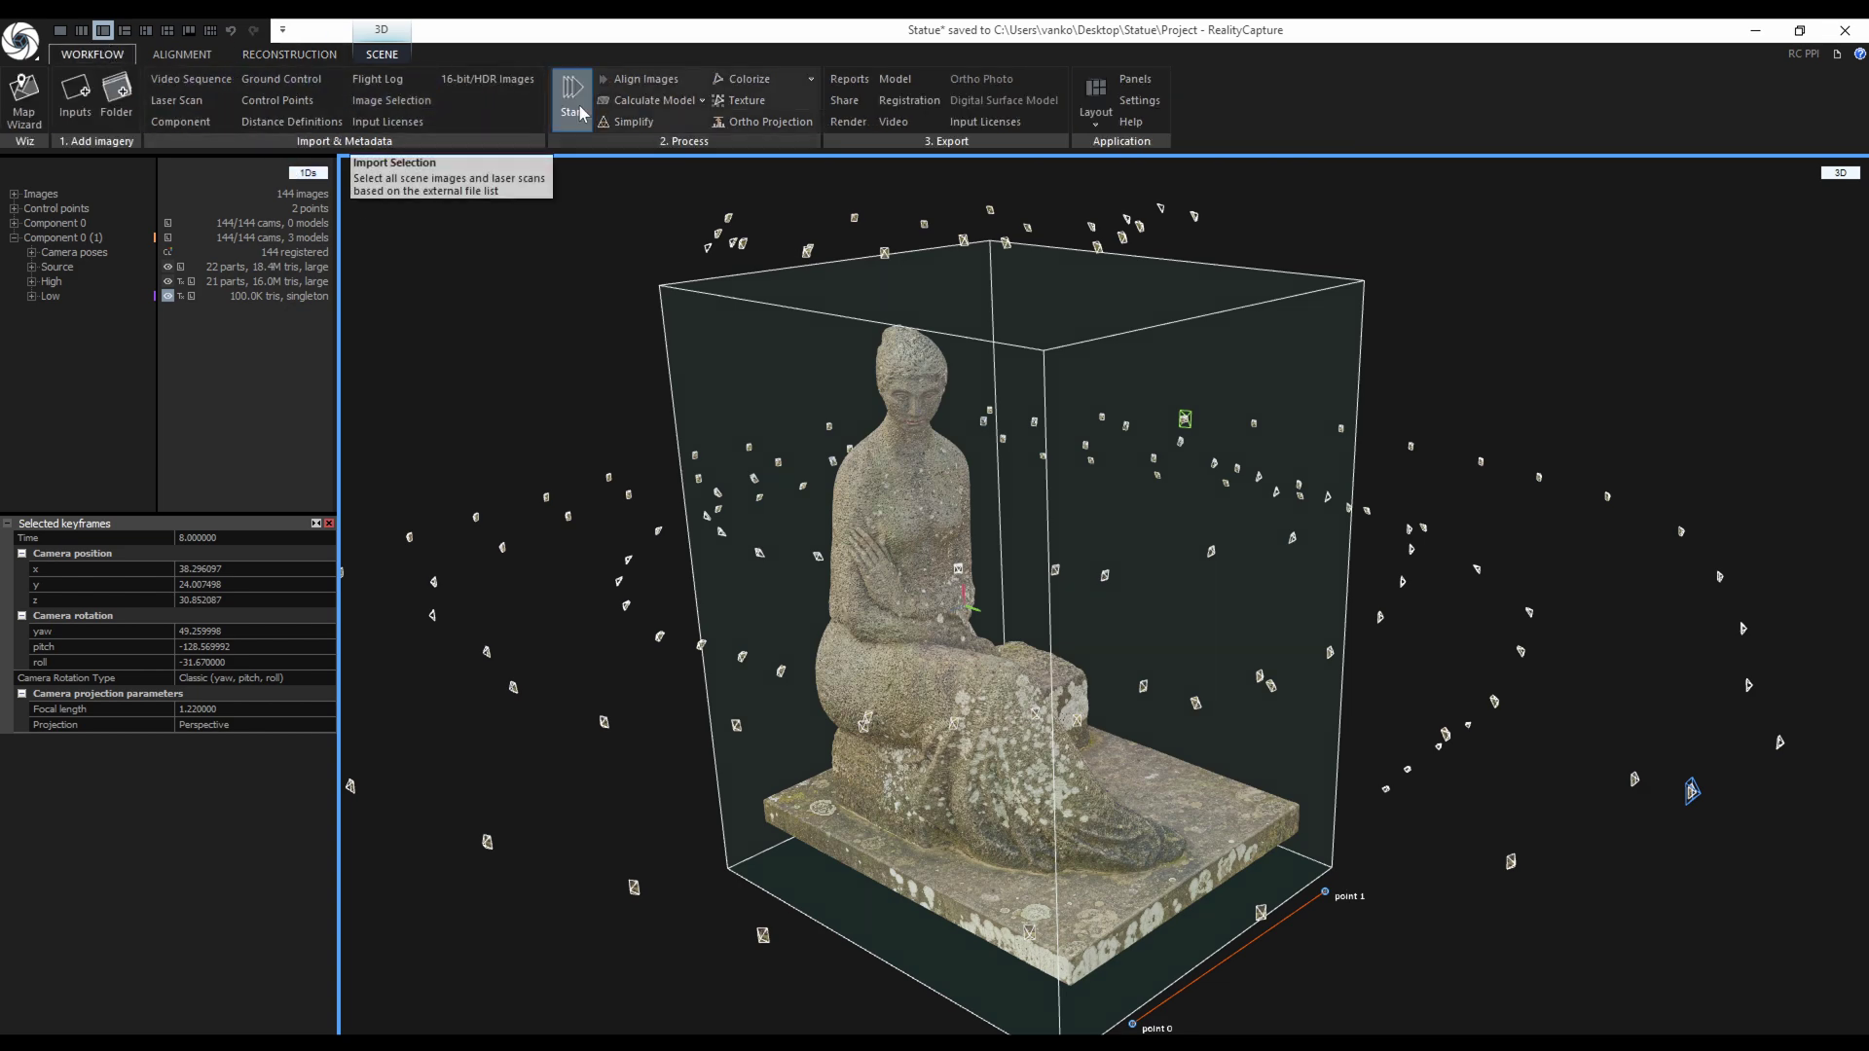
click(851, 101)
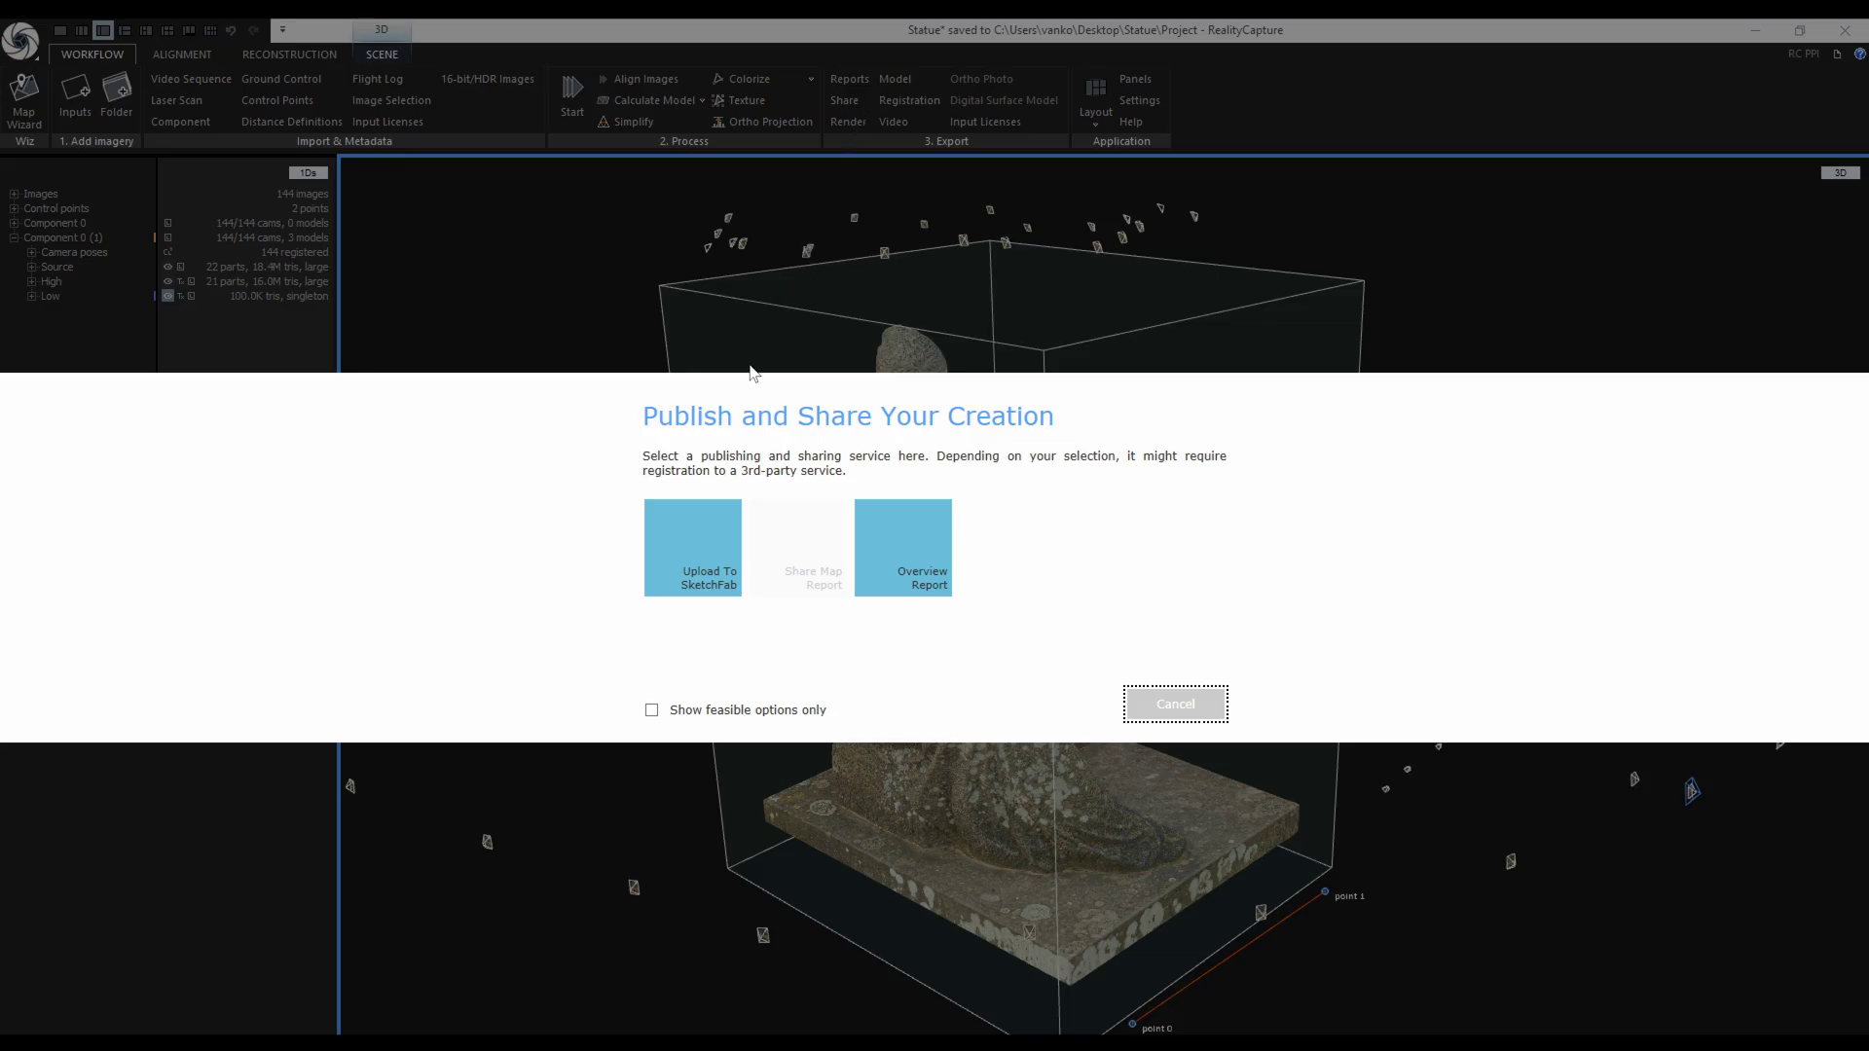
click(699, 547)
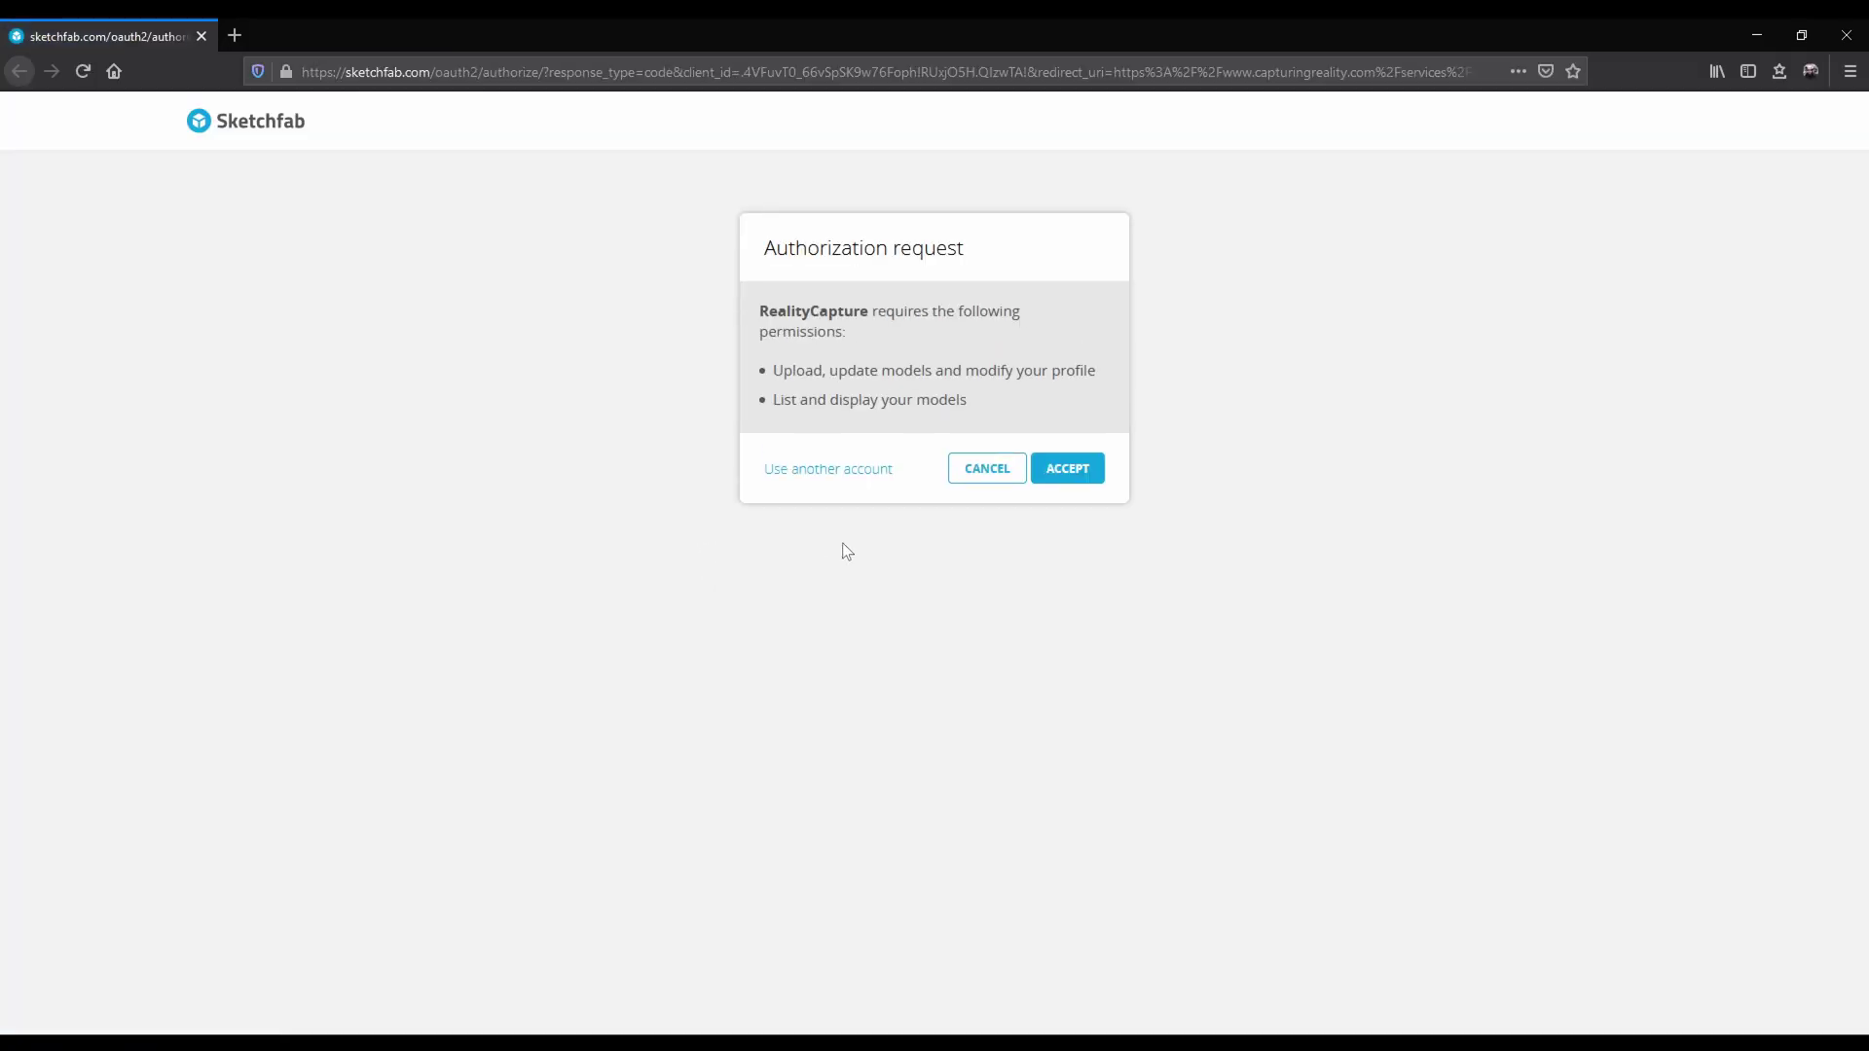
Accept Sketchfab's authorization for RealityCapture, then close the browser window.
click(1069, 470)
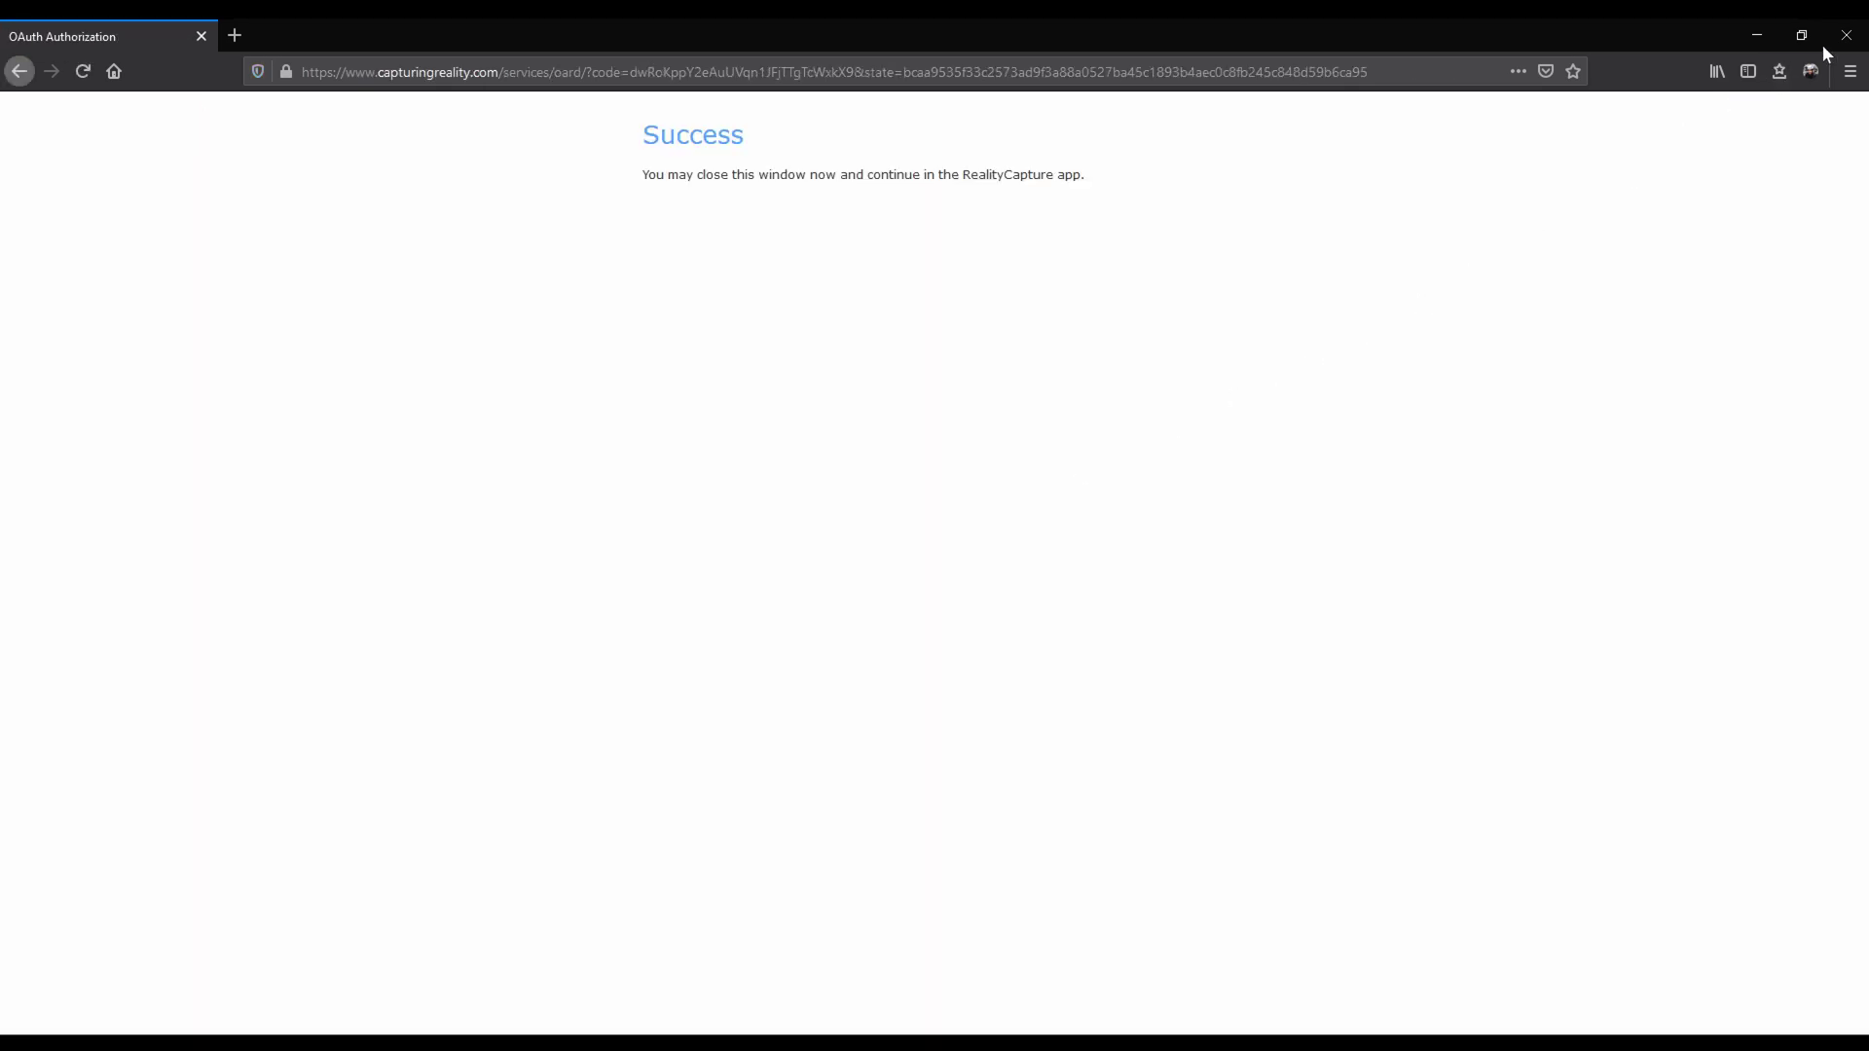
click(1846, 35)
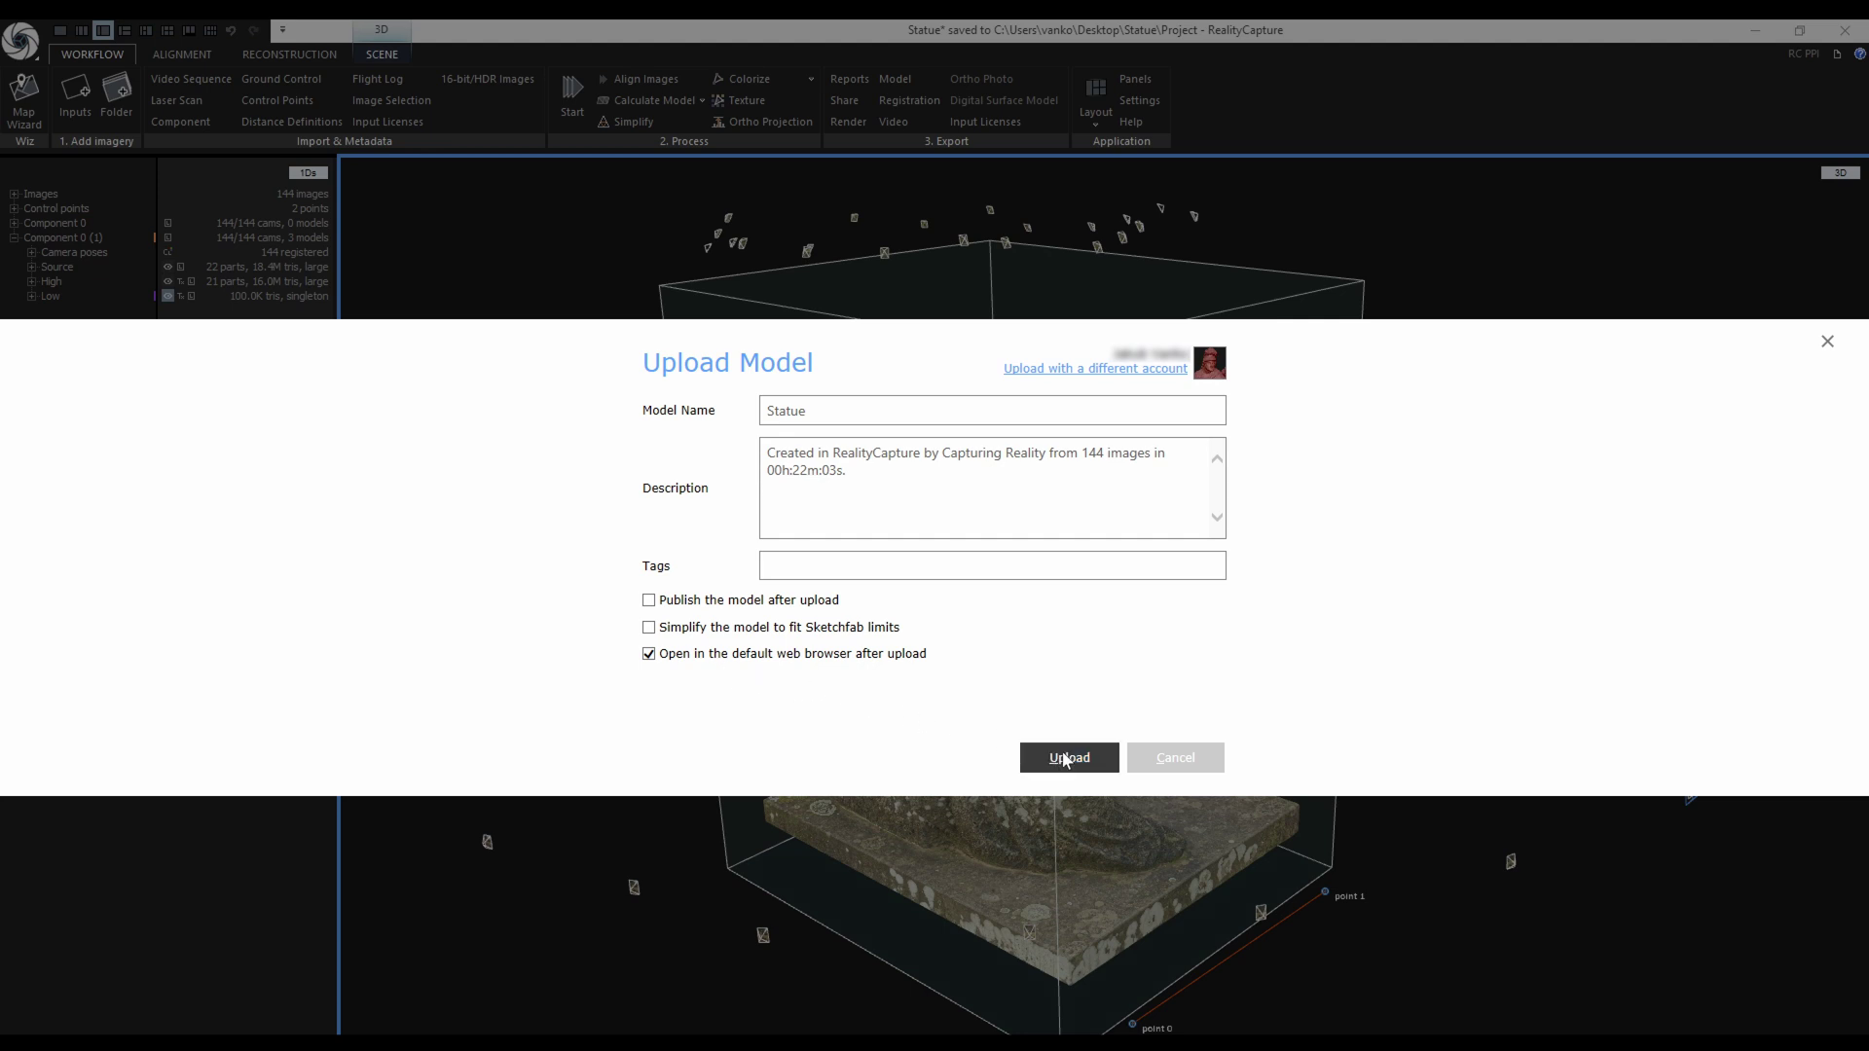
Upload the unsimplified Statue model and orbit it to a side view on its Sketchfab page.
click(1102, 766)
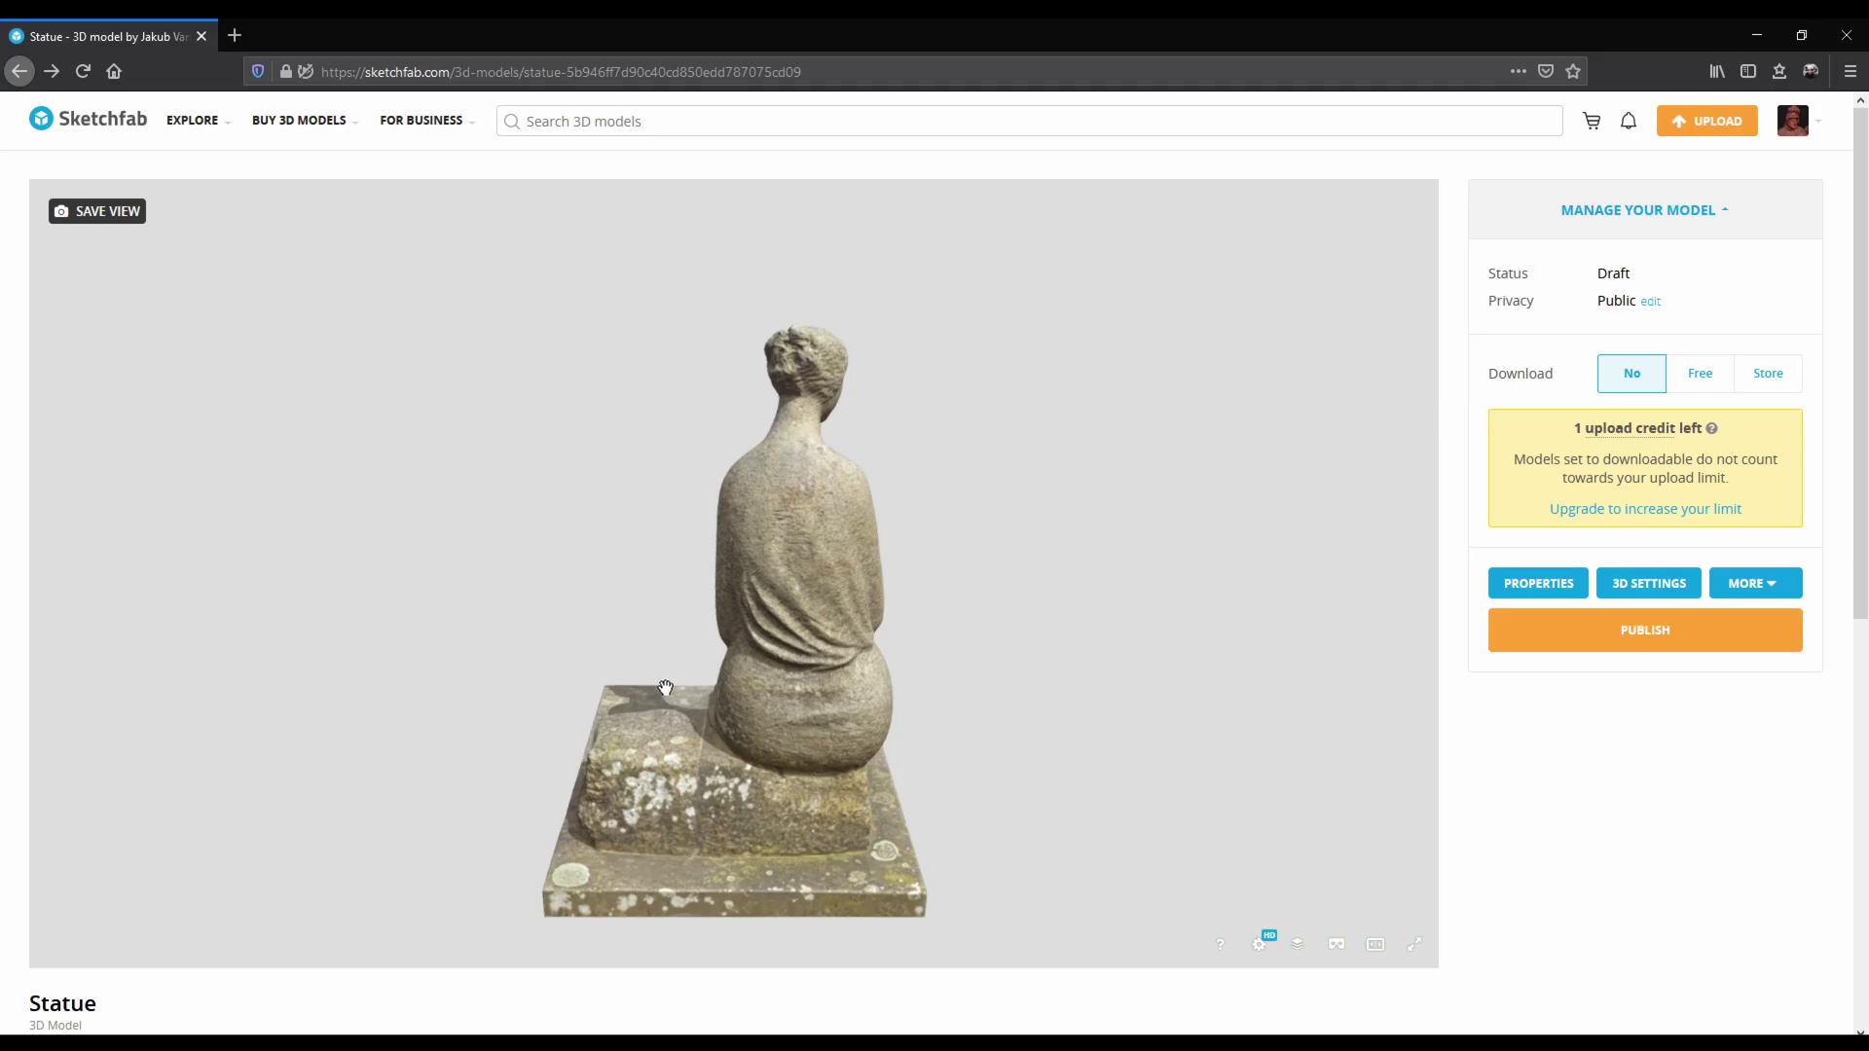
mouse_move(666, 689)
mouse_down()
mouse_move(572, 655)
mouse_move(914, 634)
mouse_move(772, 660)
mouse_move(704, 631)
mouse_up()
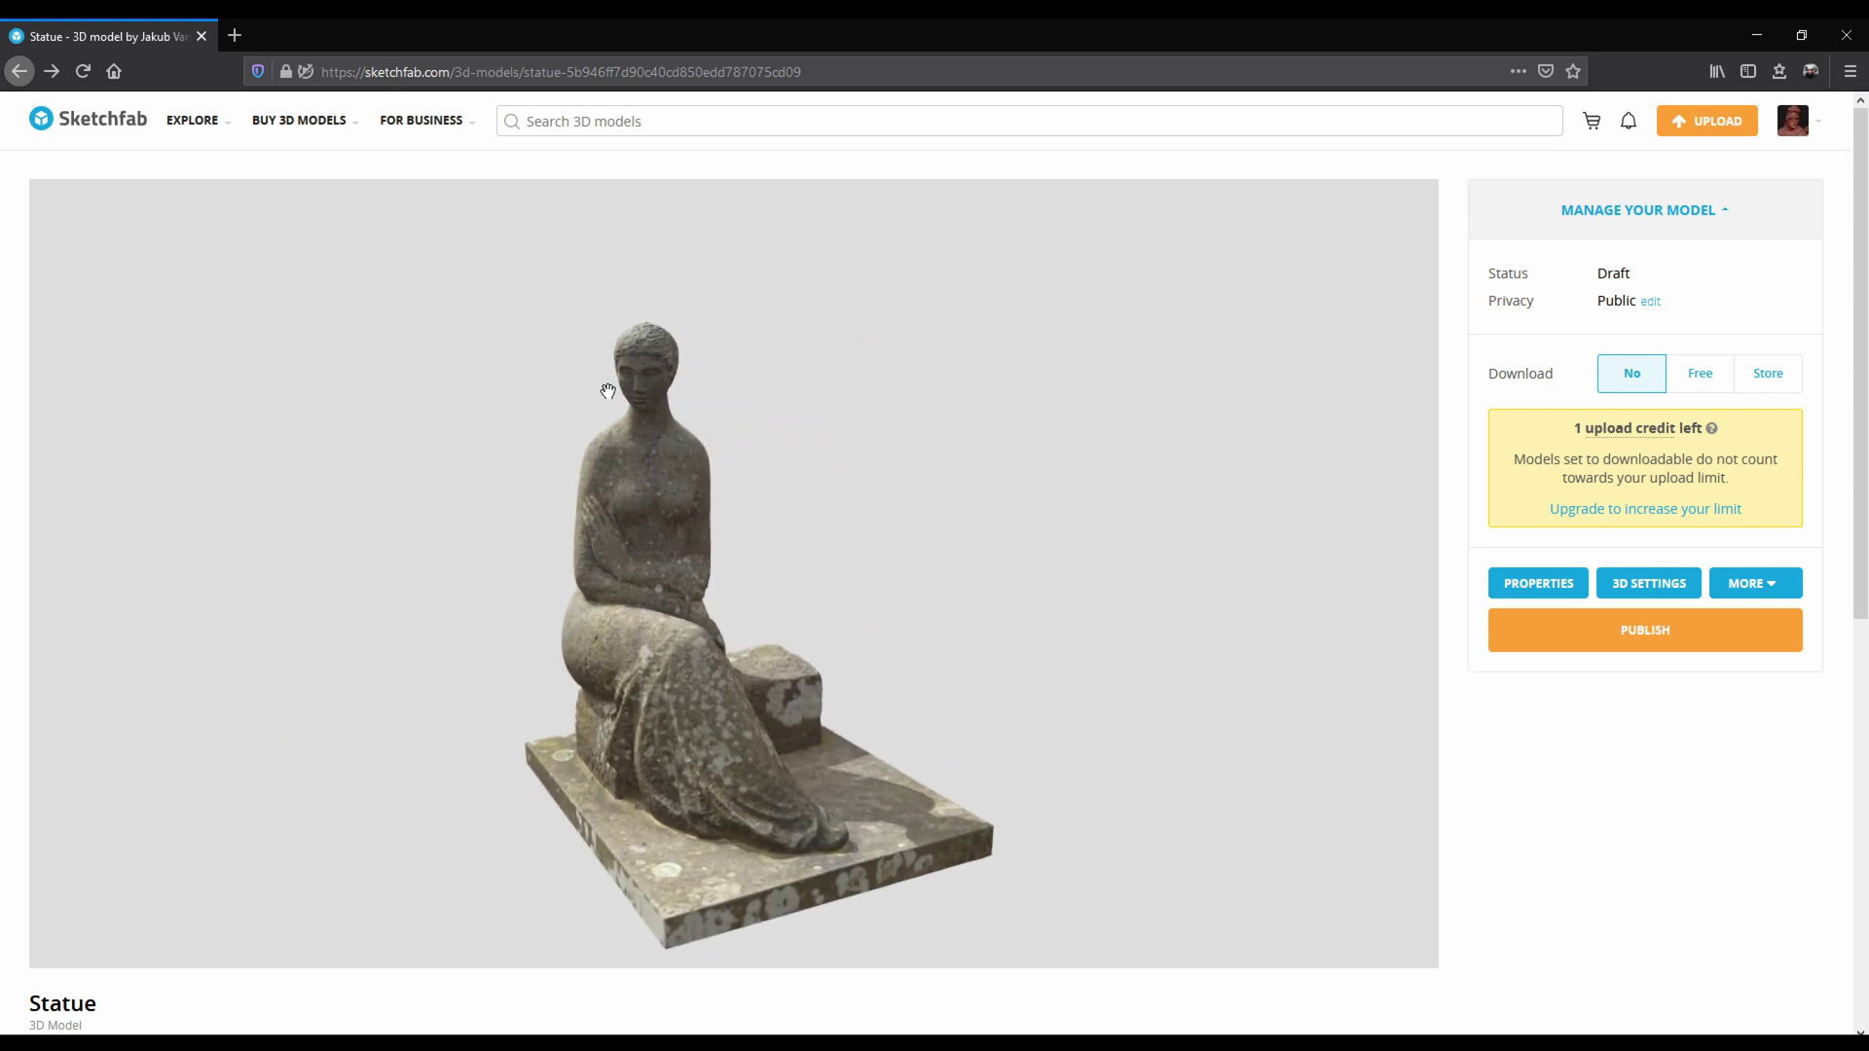
Close in on the statue's face and view only its base colour texture in the Model Inspector.
scroll(605, 380, up, 5)
mouse_move(849, 571)
mouse_down()
mouse_move(1026, 626)
mouse_move(893, 705)
mouse_move(852, 645)
mouse_move(834, 730)
mouse_up()
scroll(849, 623, down, 5)
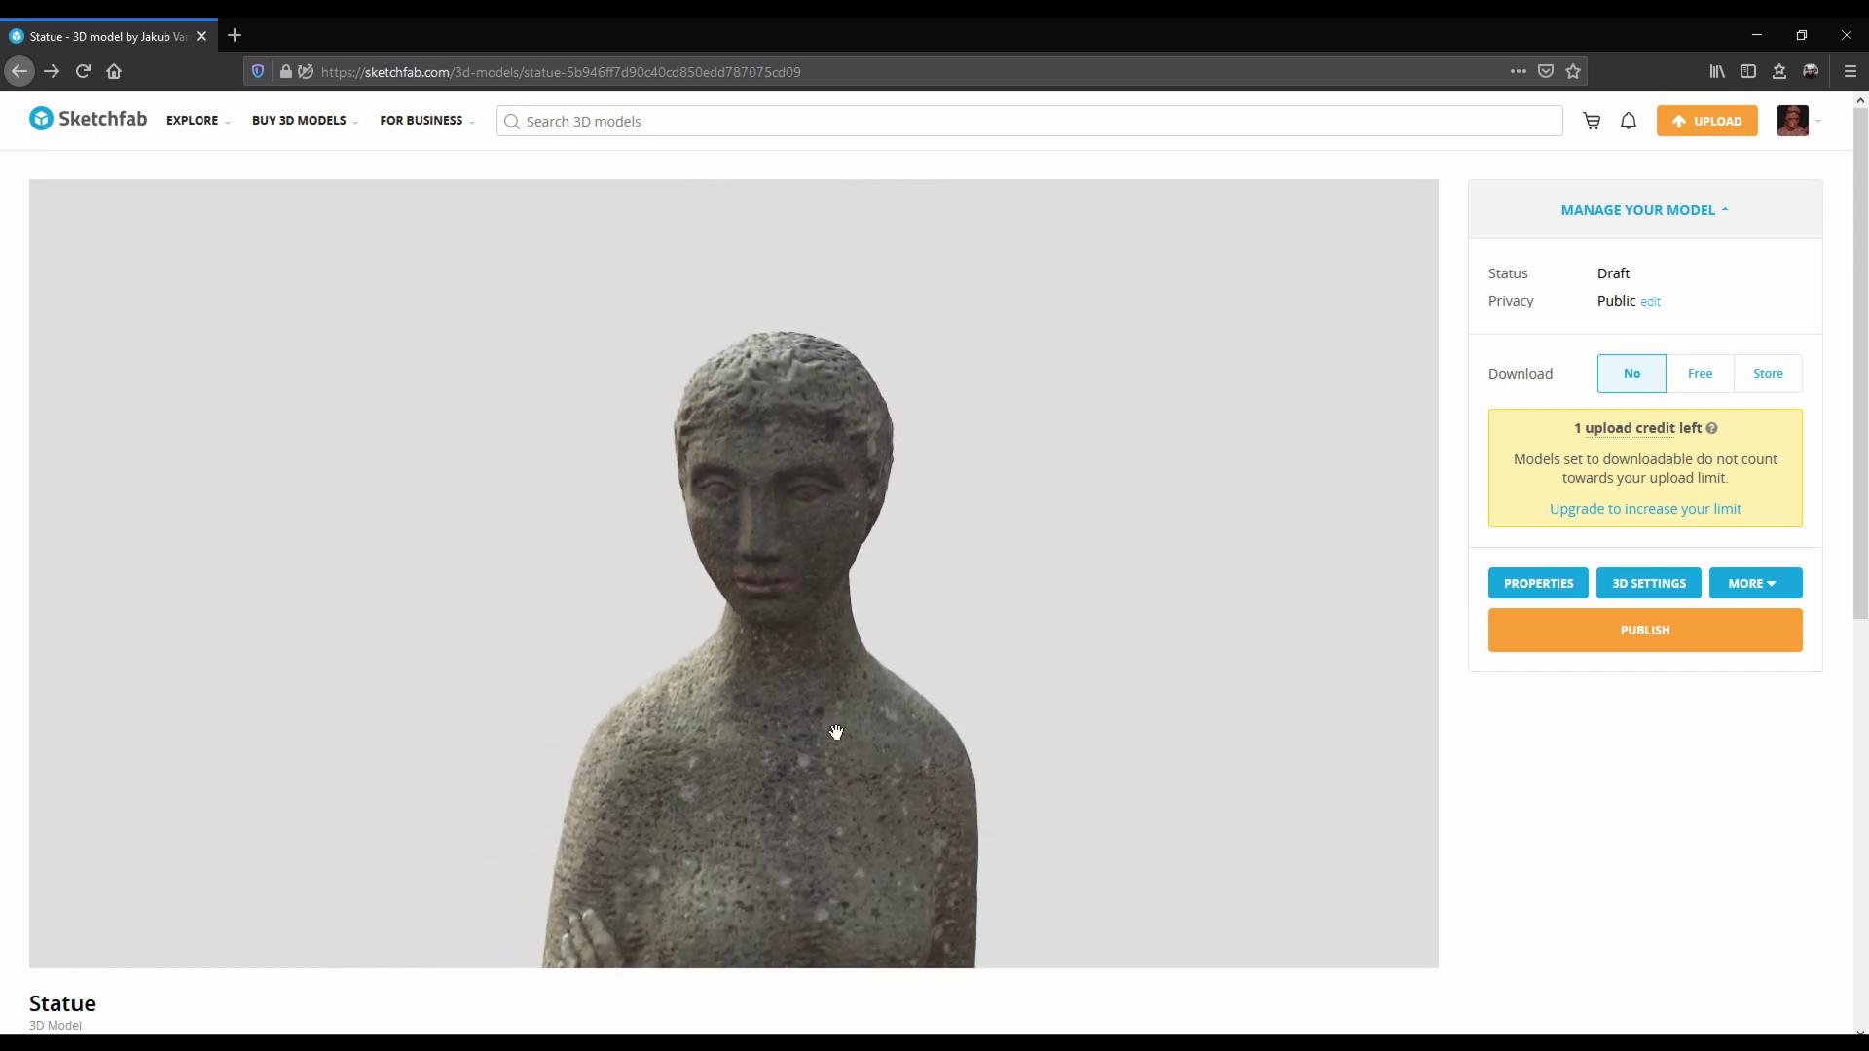
click(1297, 944)
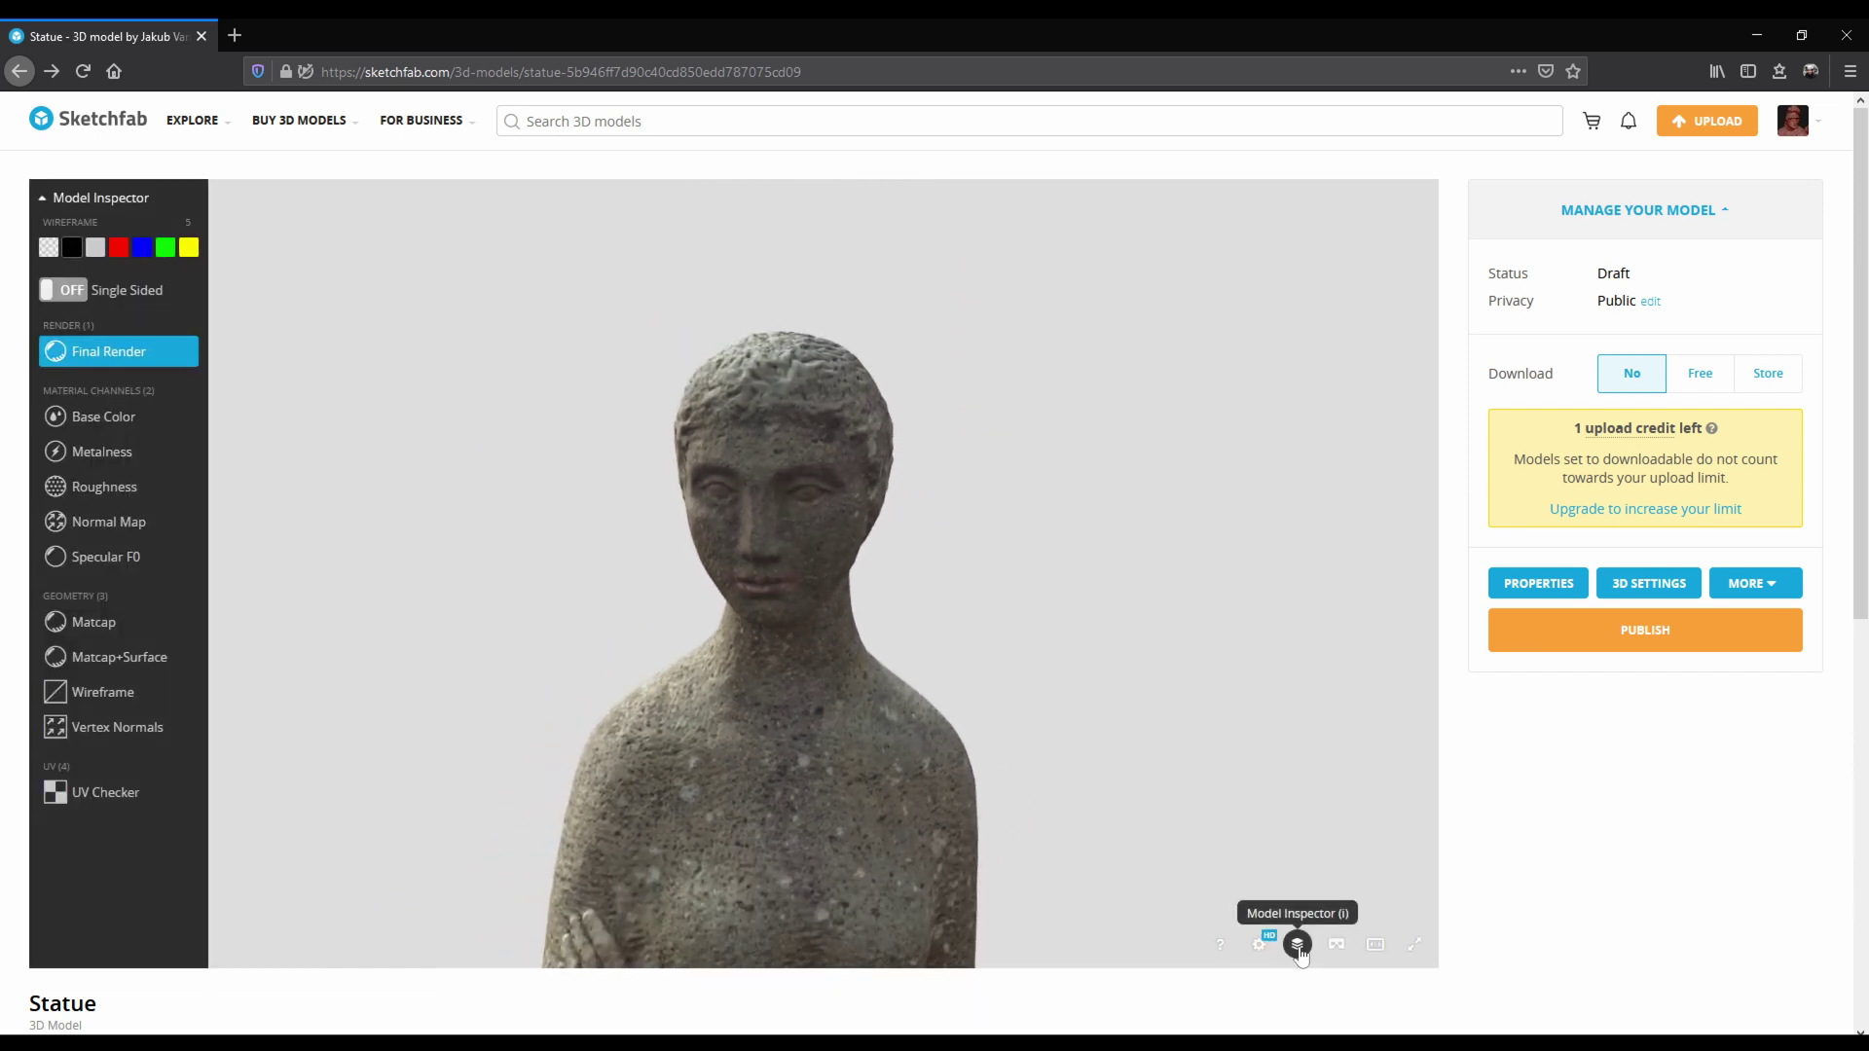
click(124, 418)
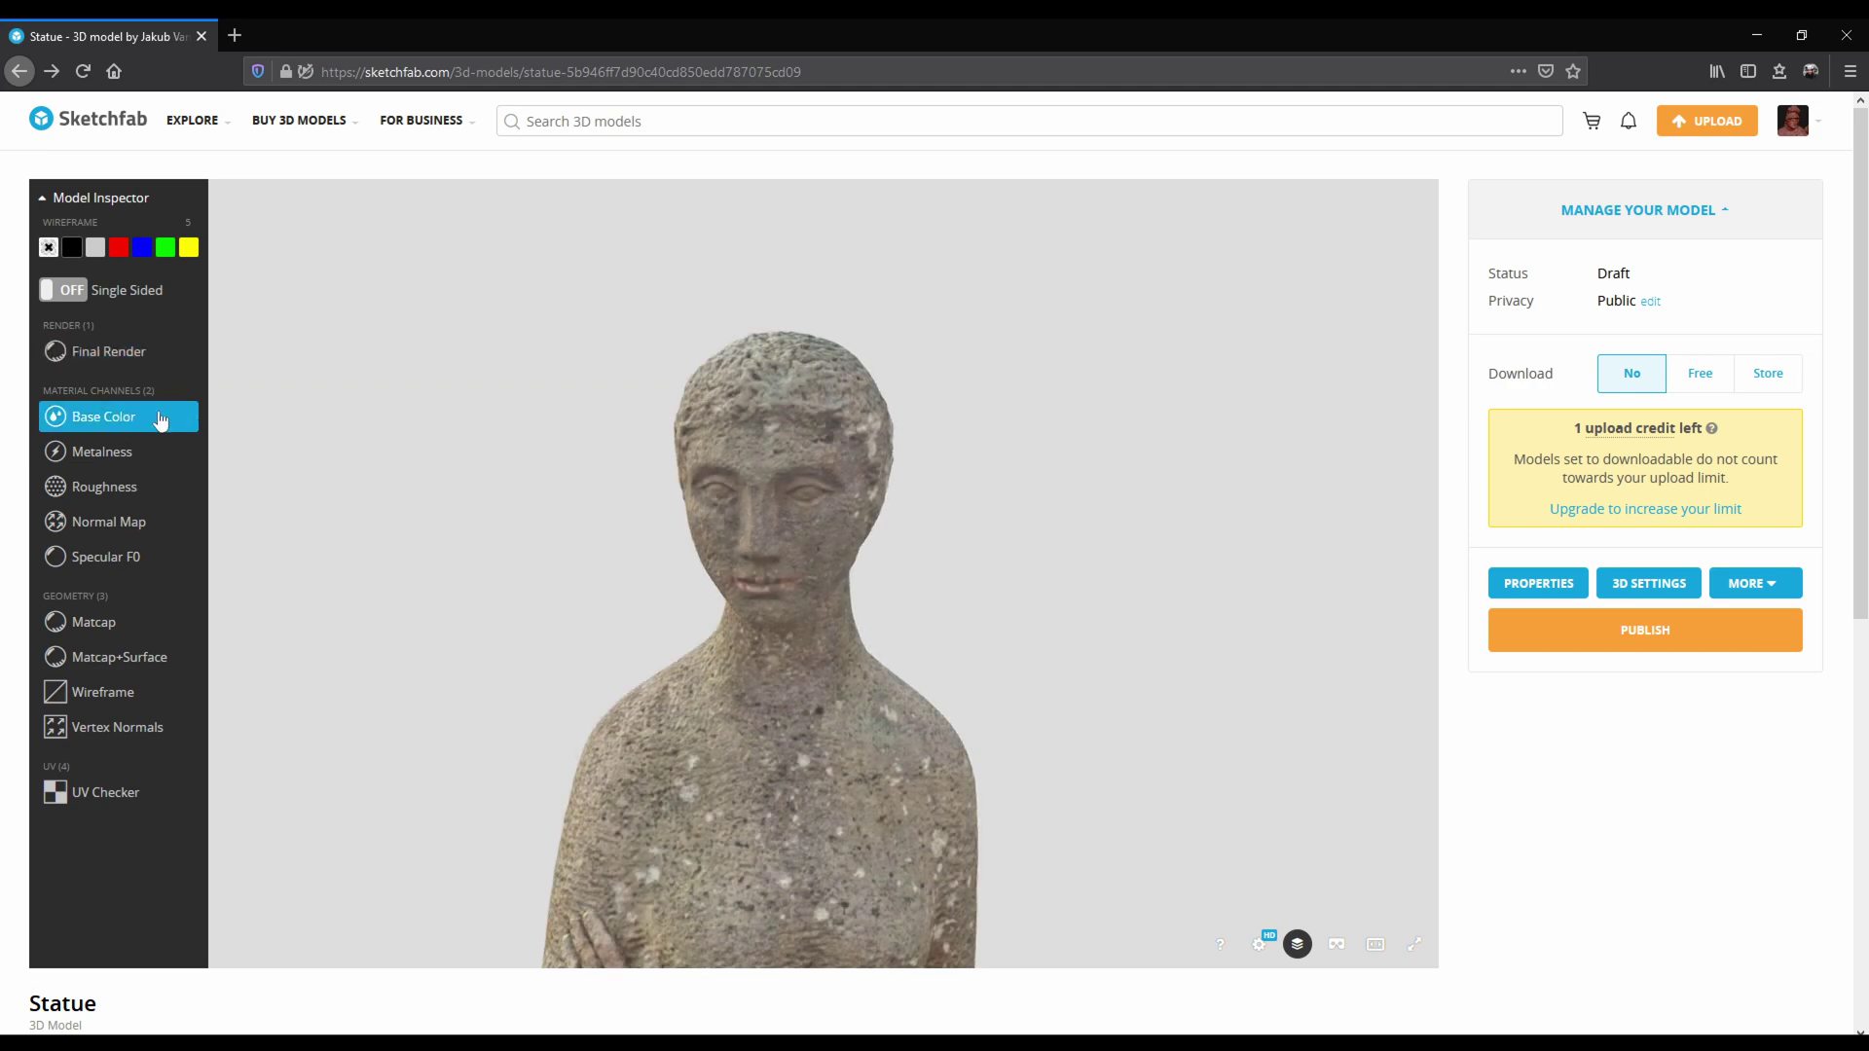
right_drag(834, 633, 850, 492)
scroll(850, 492, down, 5)
drag(876, 568, 839, 600)
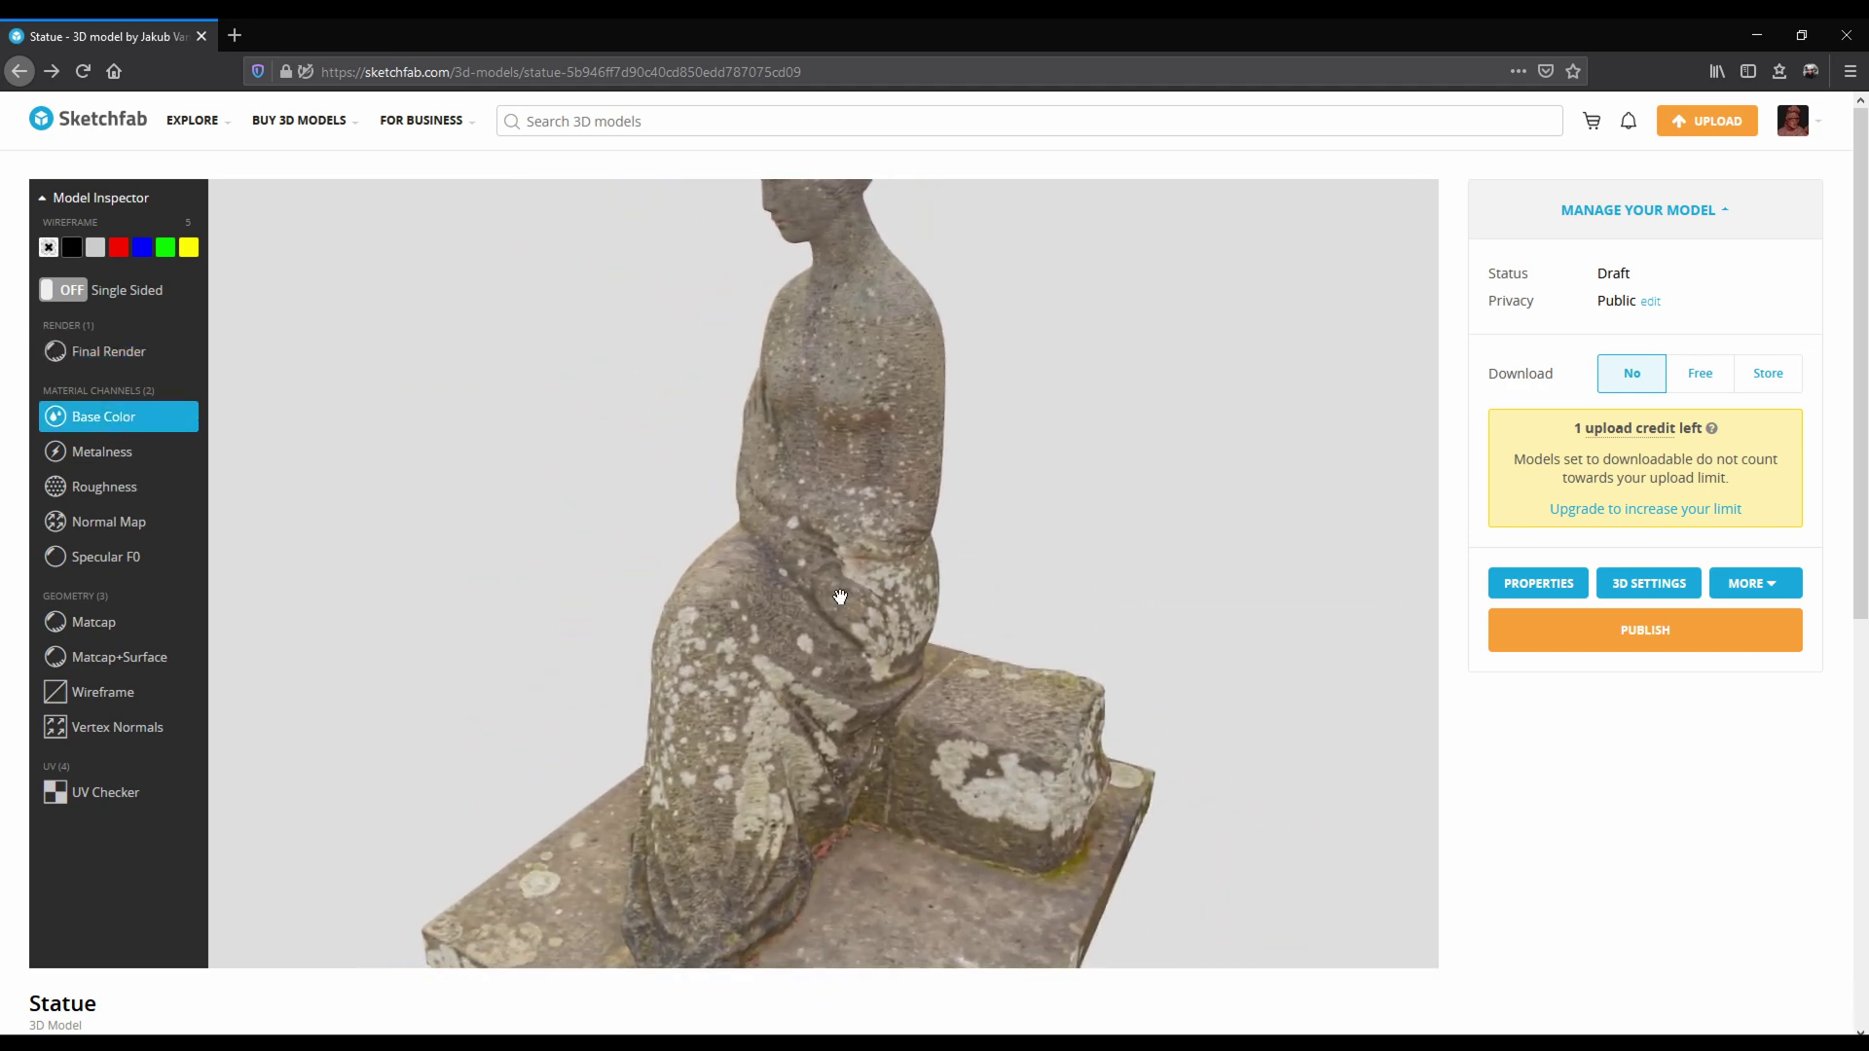
Inspect the statue's normal map channel from a closer front angle.
click(153, 529)
drag(946, 651, 831, 830)
scroll(759, 776, down, 3)
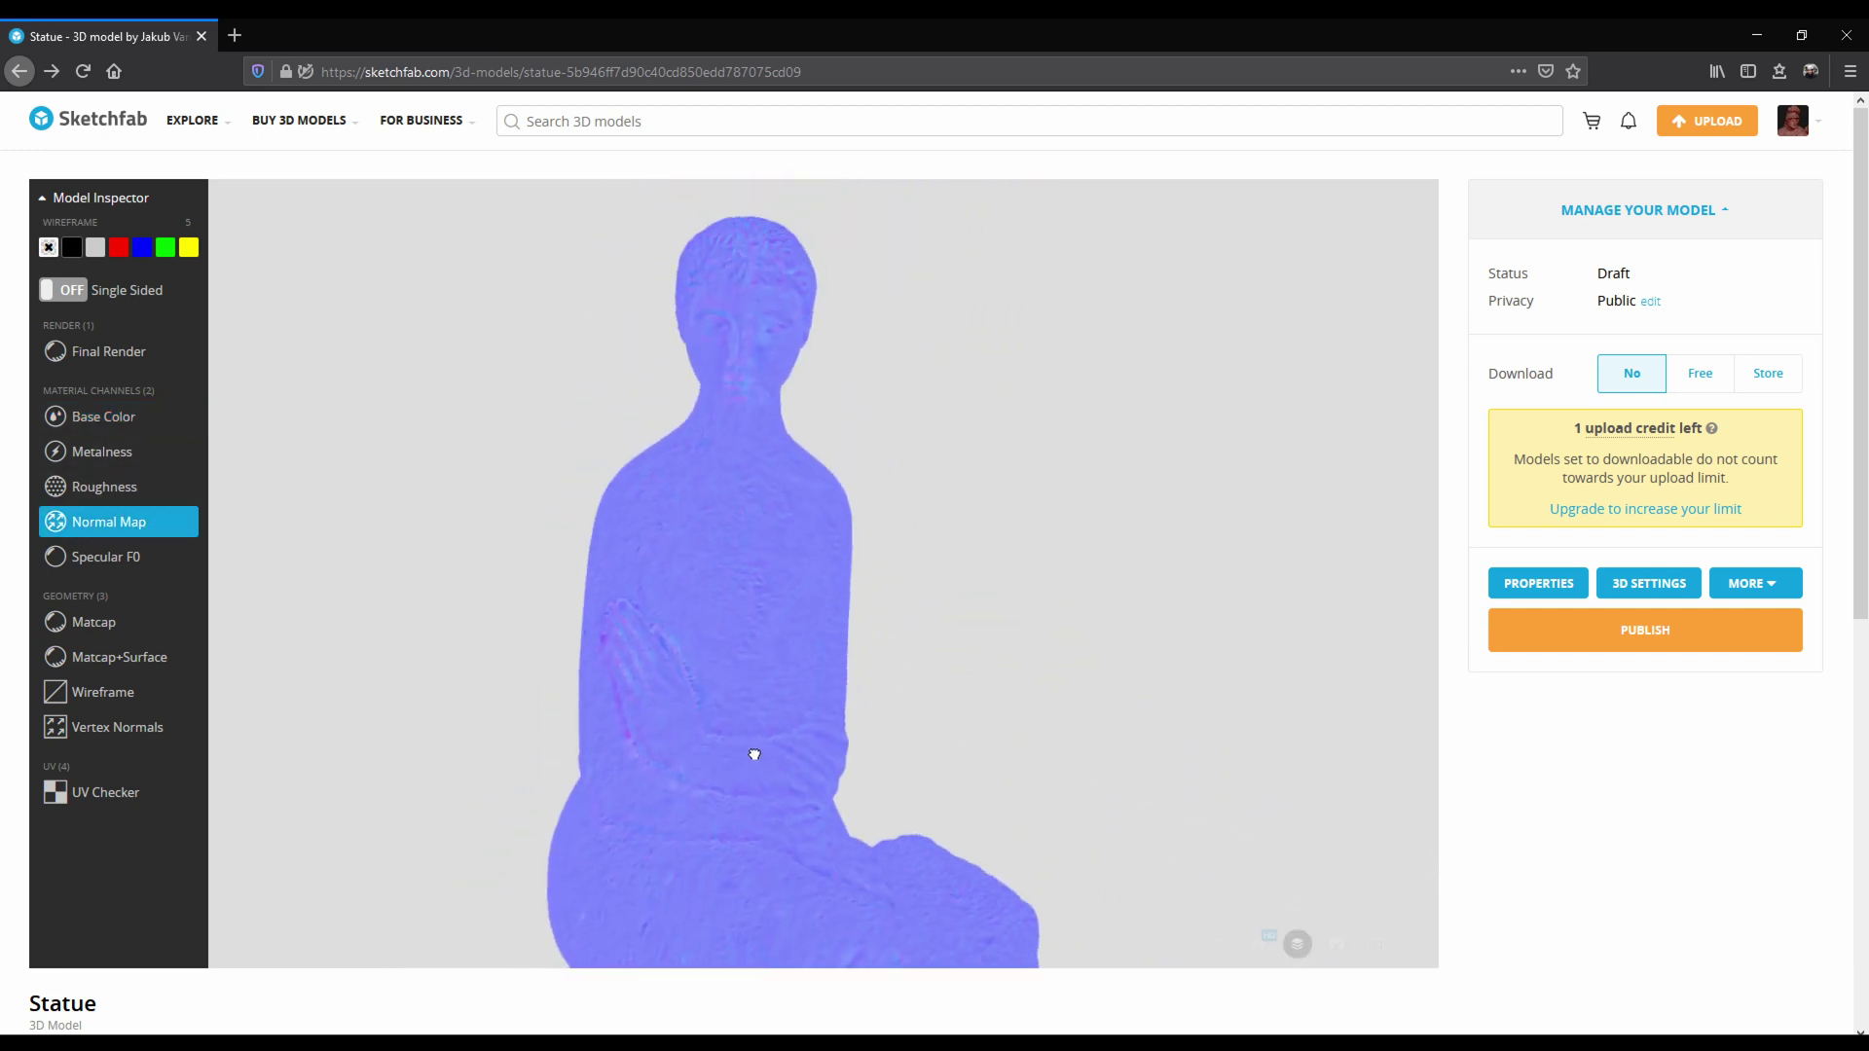
drag(843, 779, 805, 681)
Compare the statue in Matcap and Matcap+Surface shading, ending on Matcap+Surface.
click(134, 634)
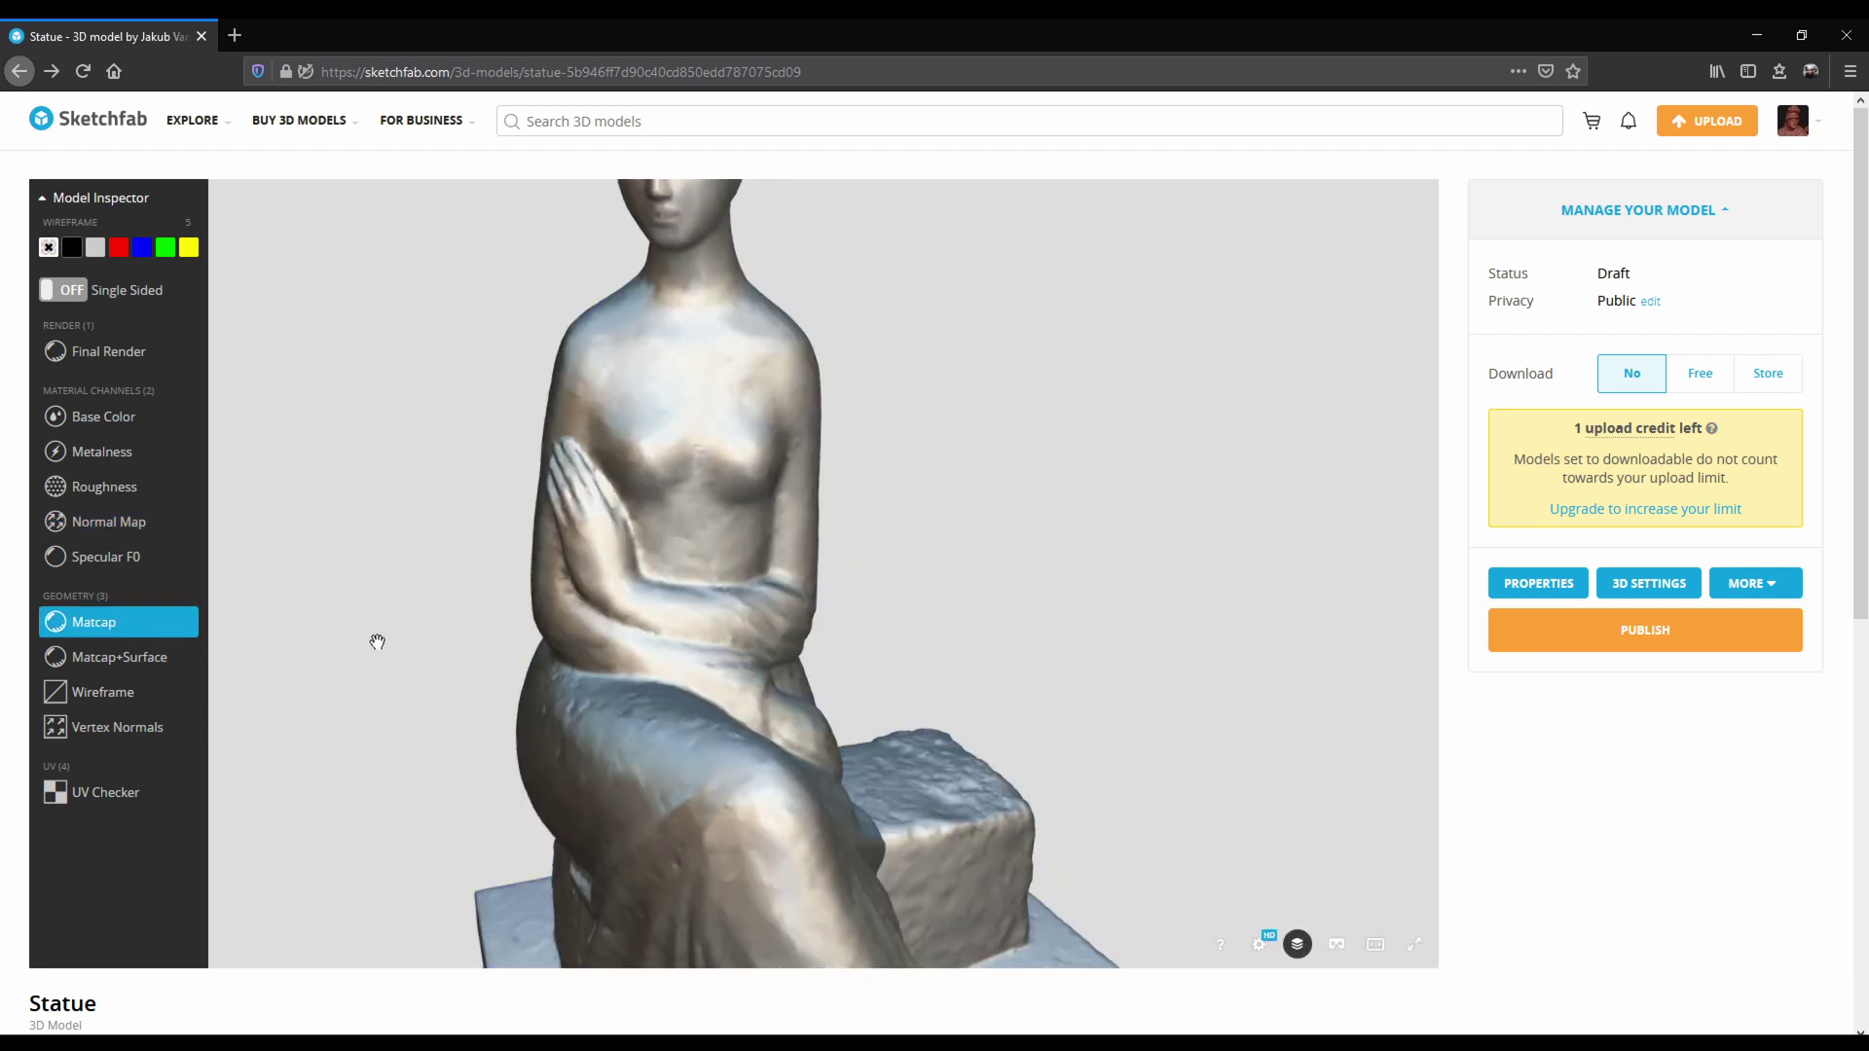
drag(471, 650, 763, 723)
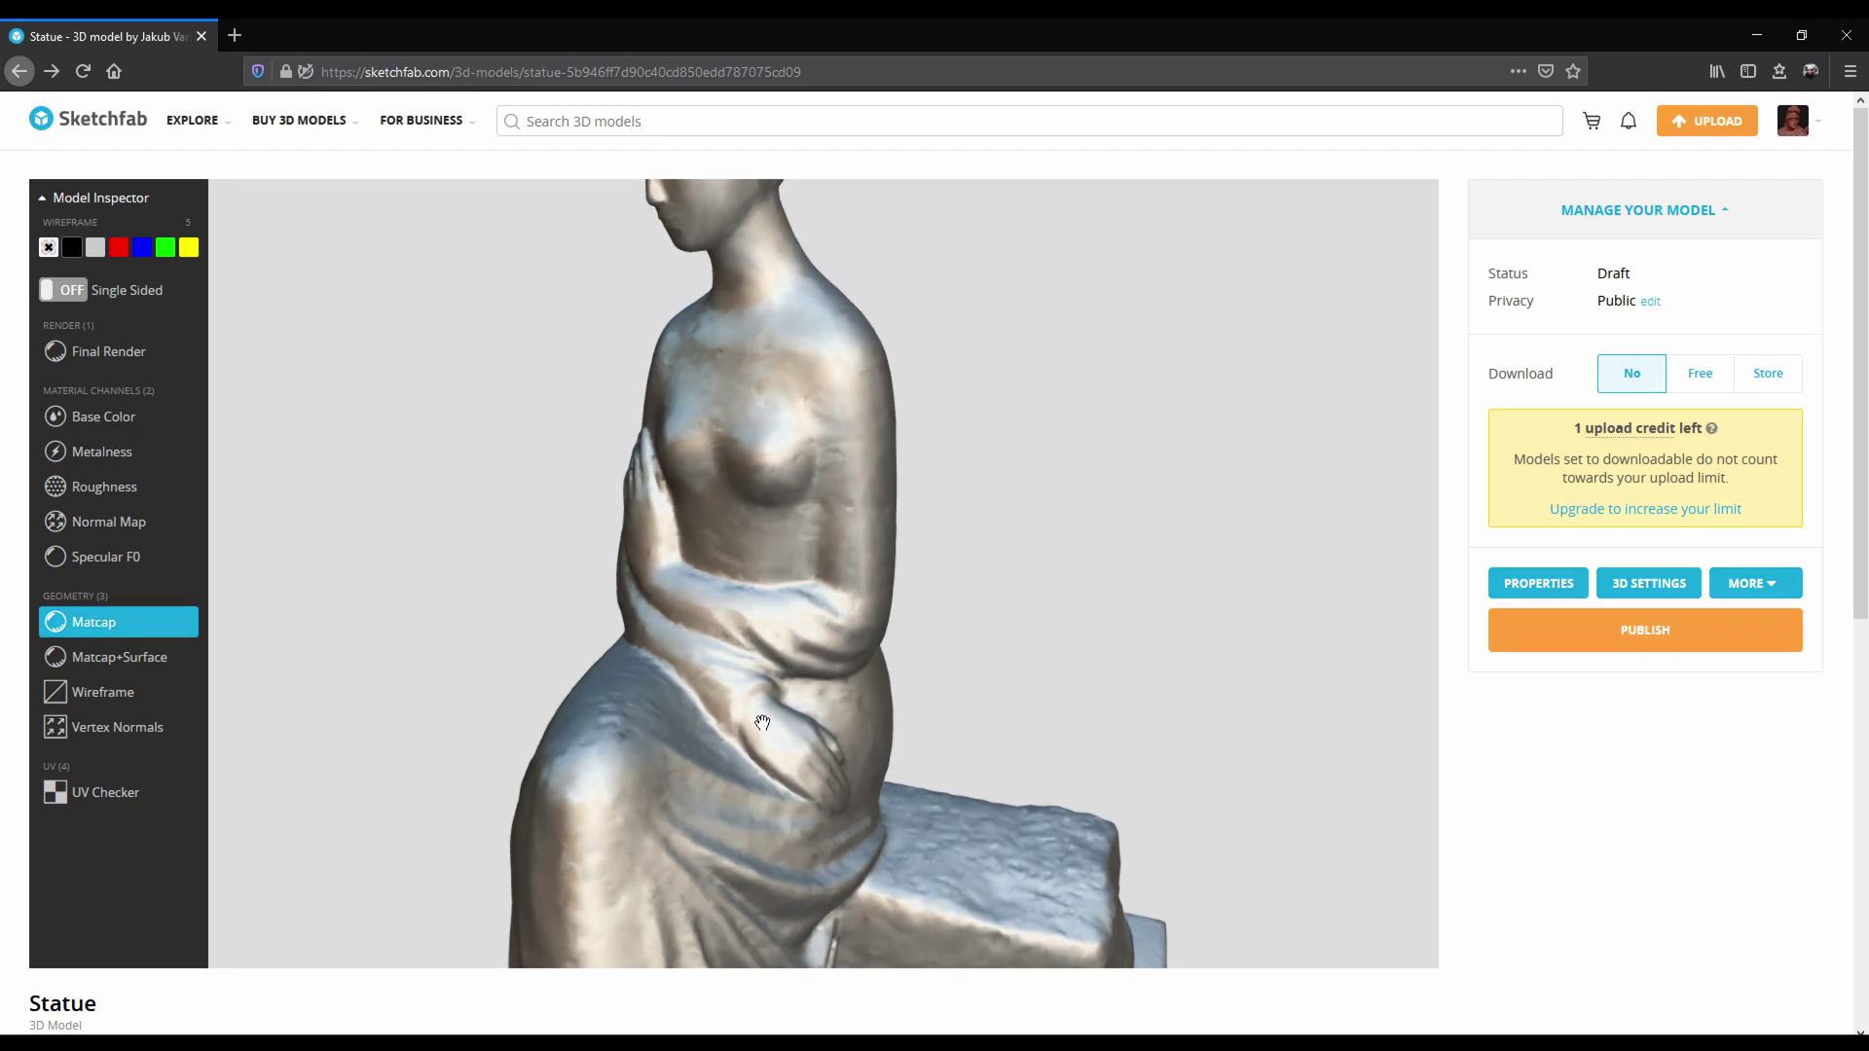
click(151, 662)
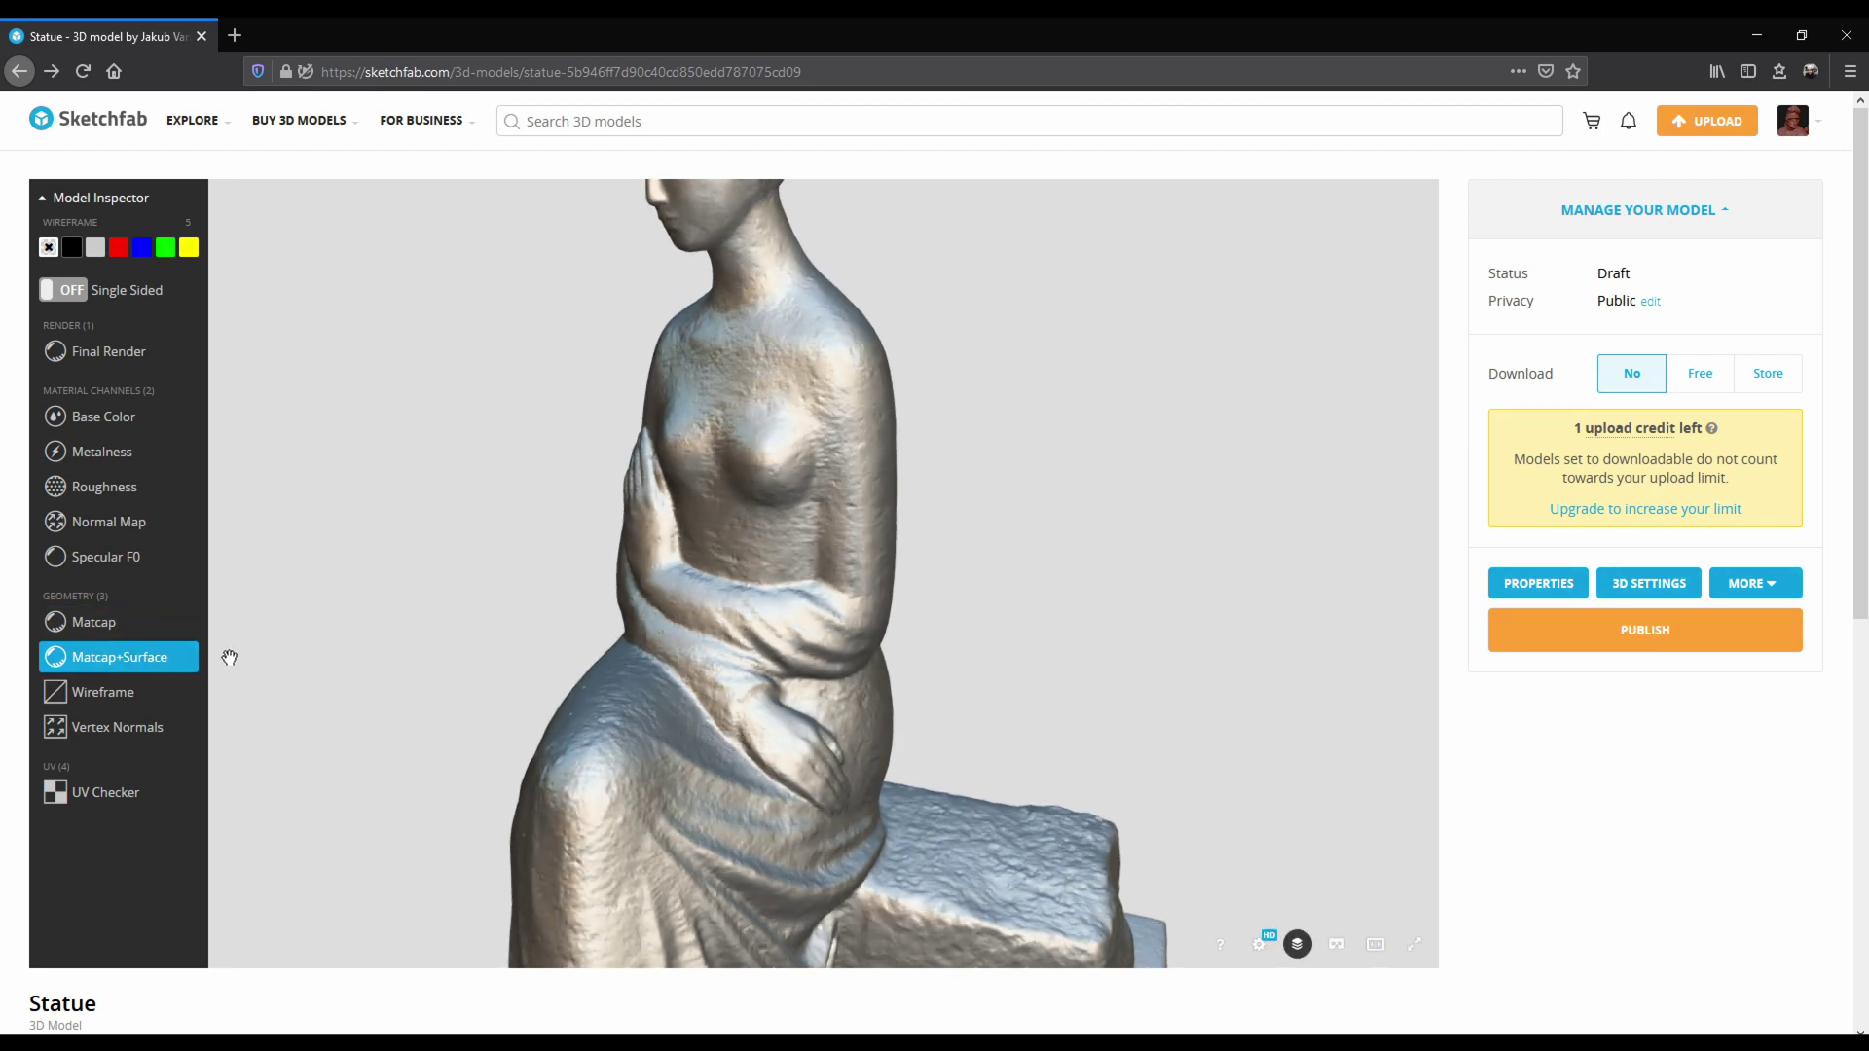
scroll(782, 678, up, 5)
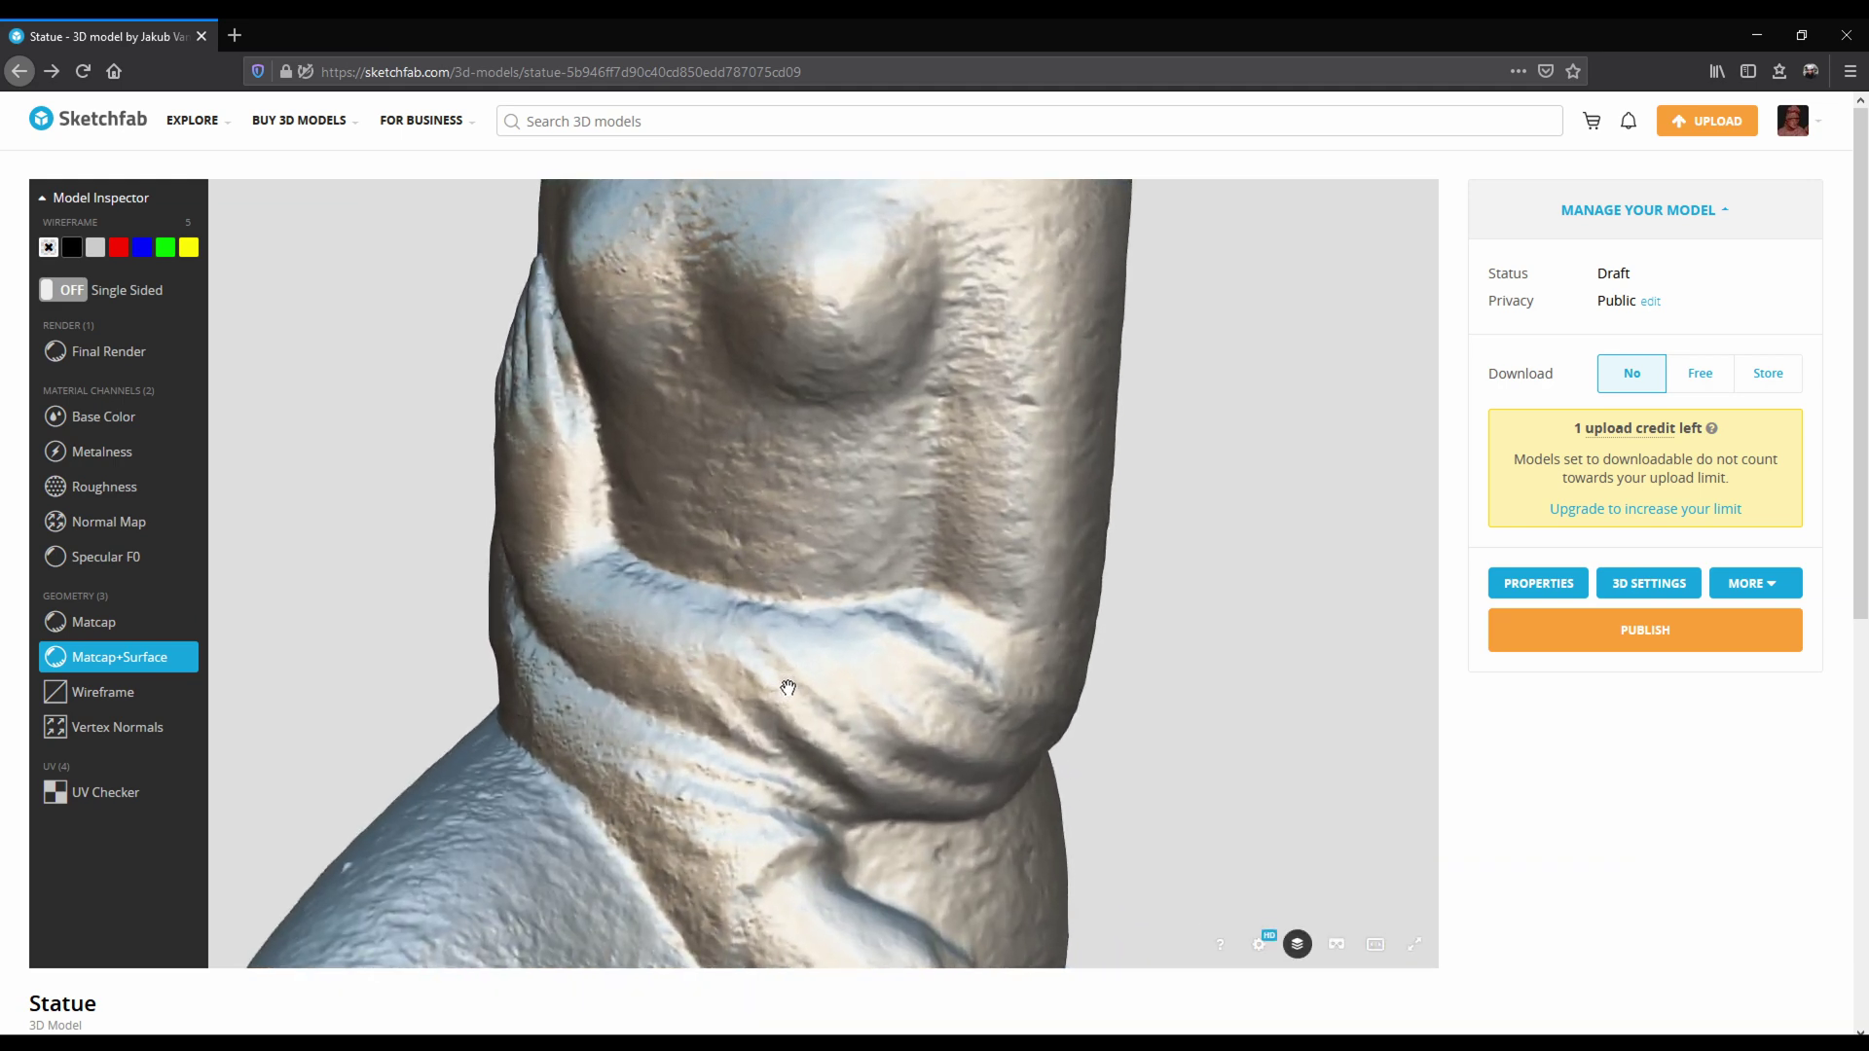
scroll(792, 647, down, 5)
scroll(775, 626, up, 3)
scroll(769, 632, up, 3)
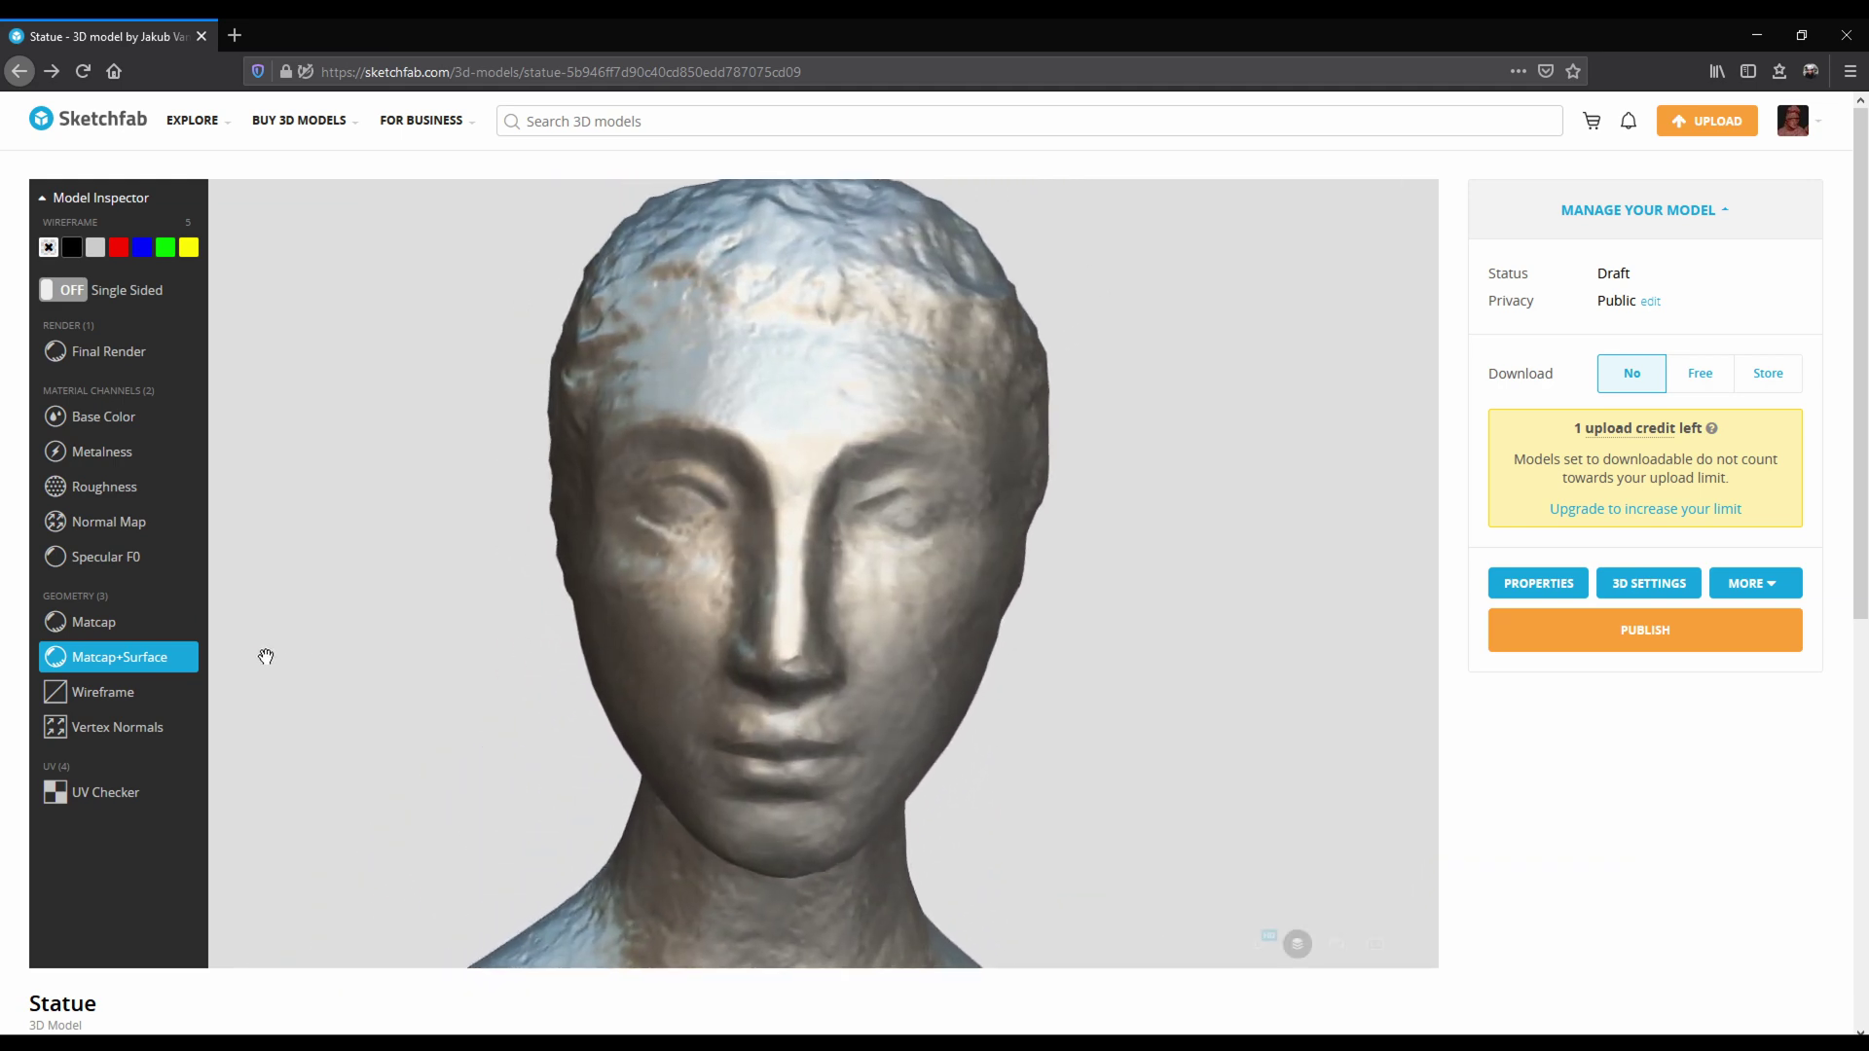
click(116, 626)
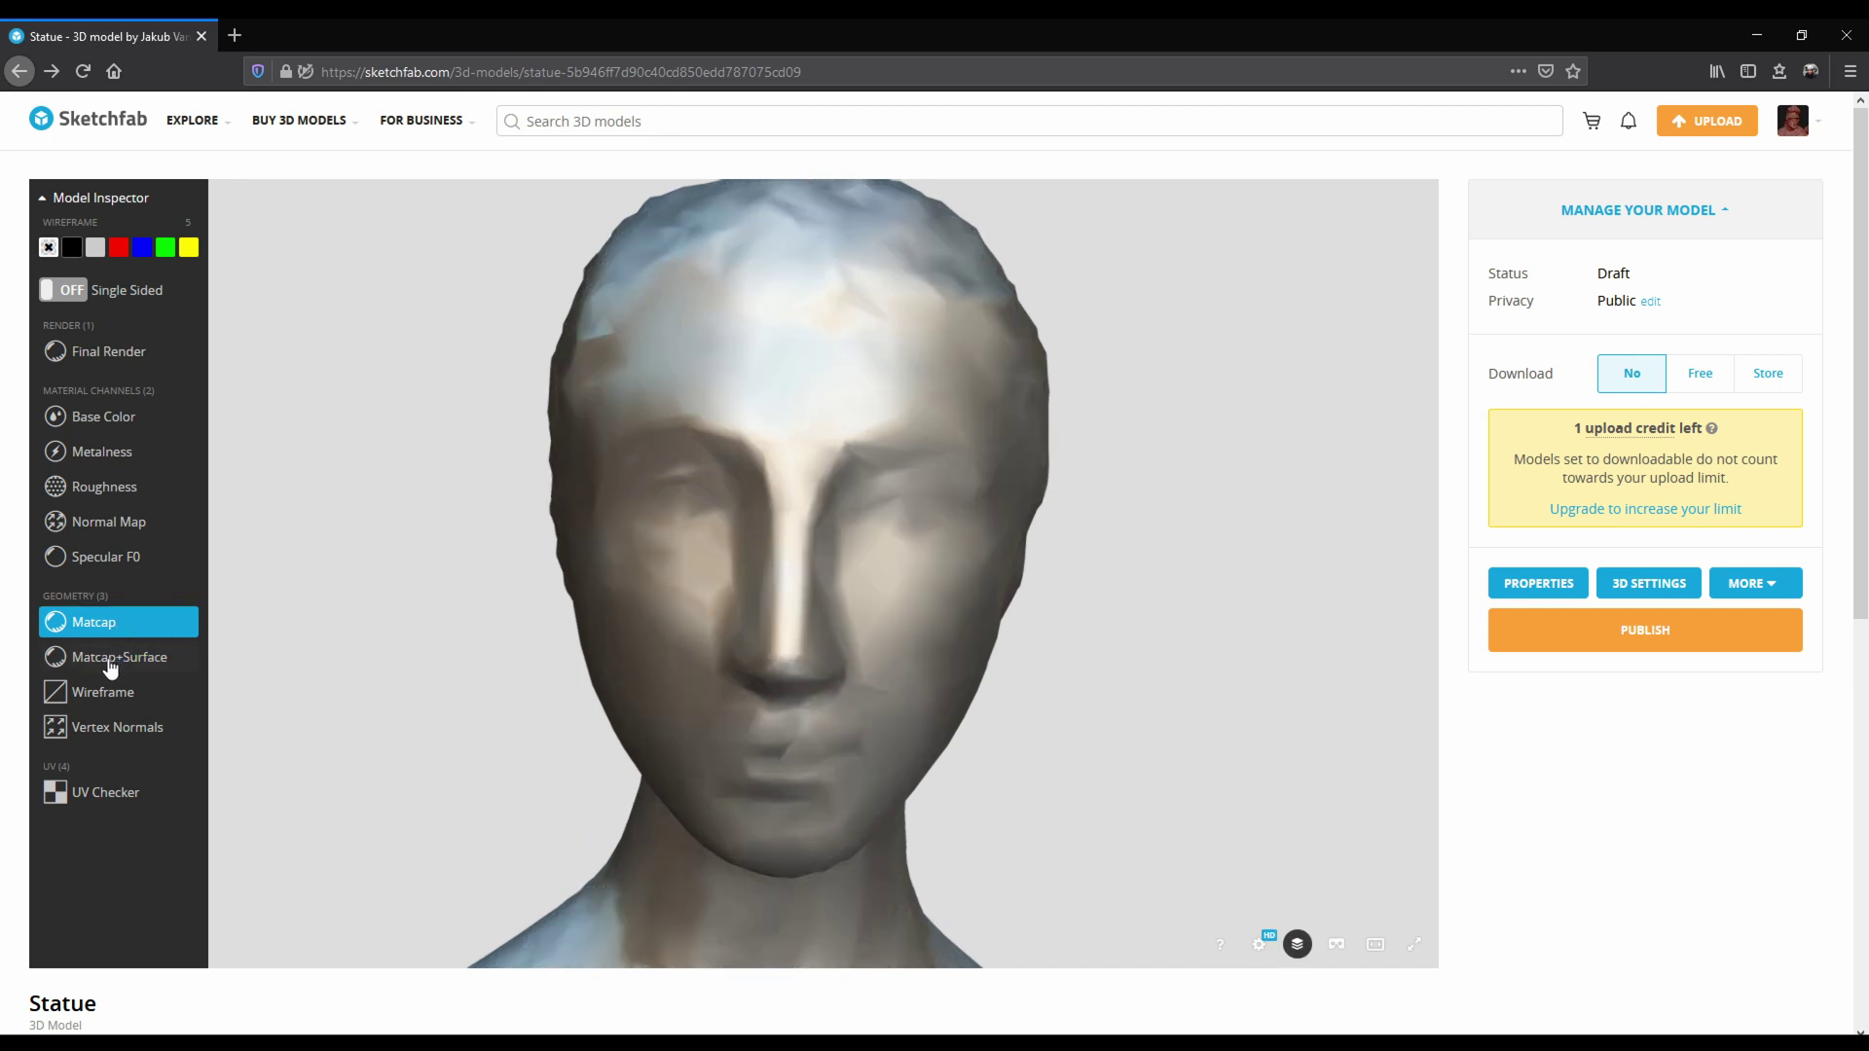
click(111, 662)
scroll(766, 608, down, 5)
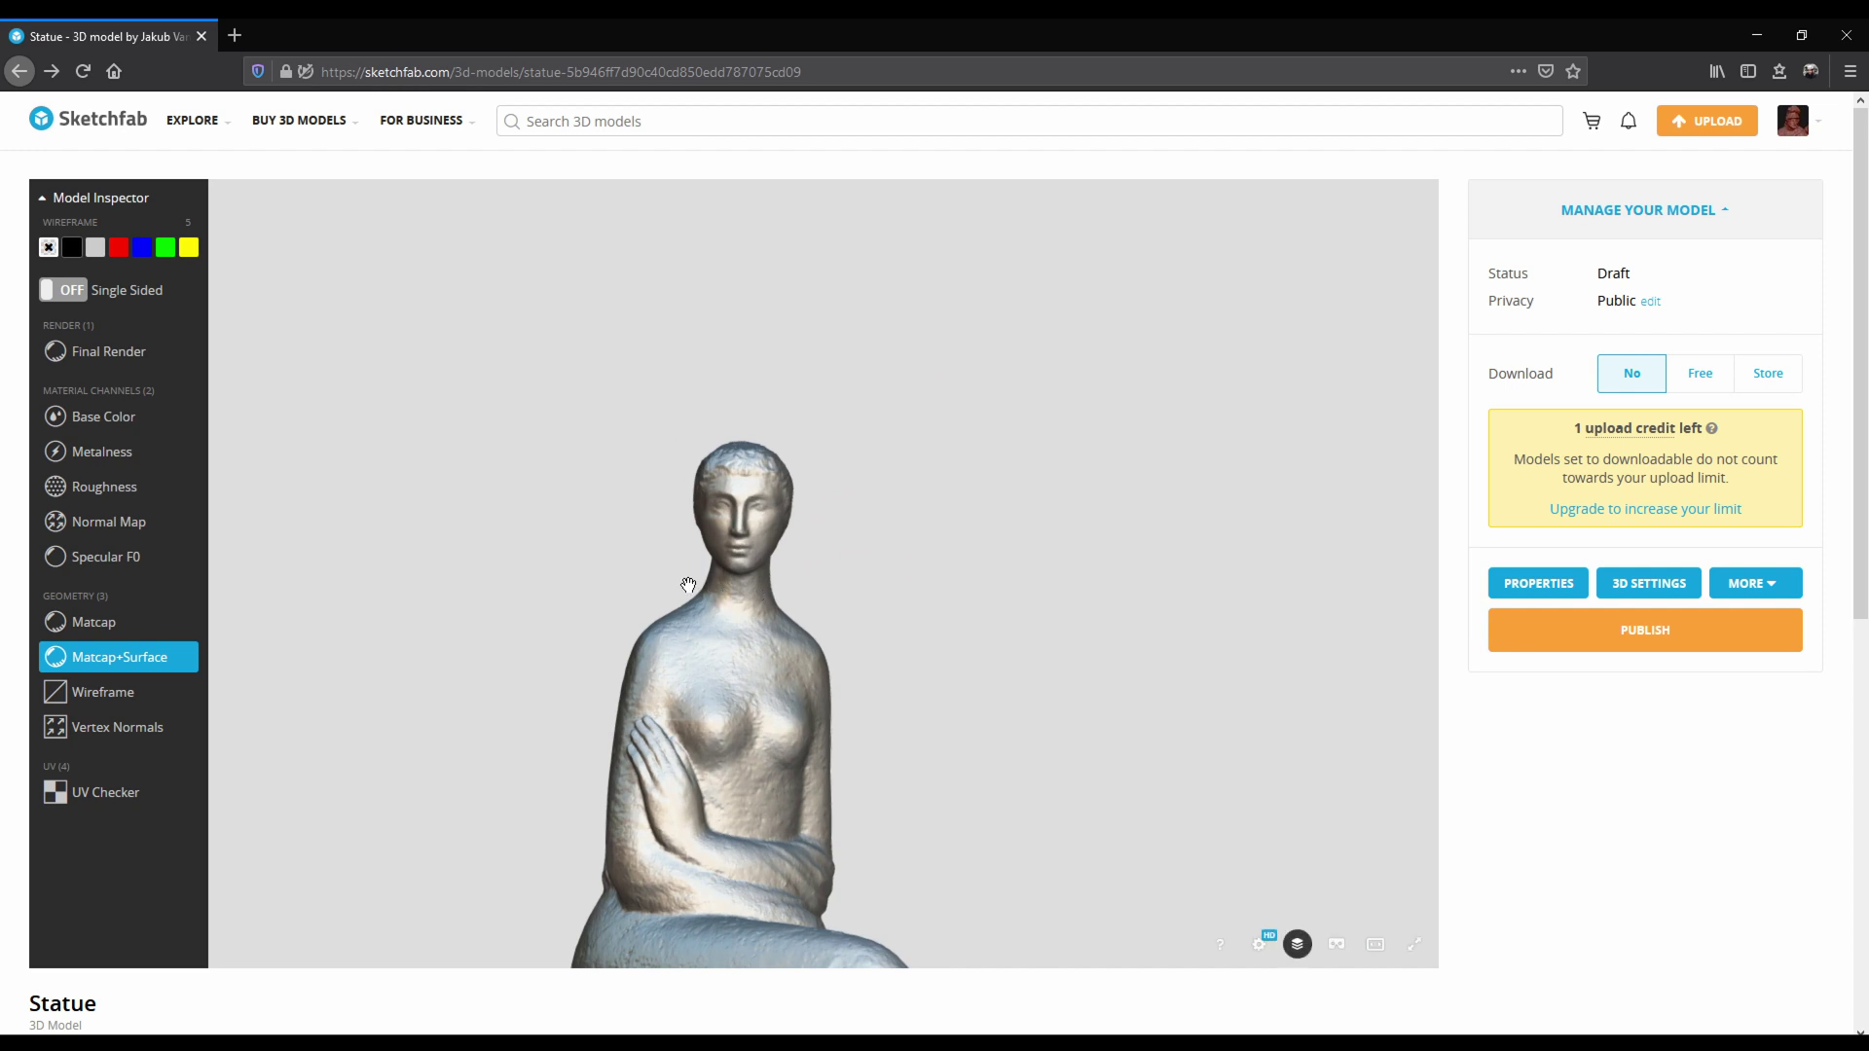
Return to the Final Render of the whole statue and open 3D Settings.
click(146, 354)
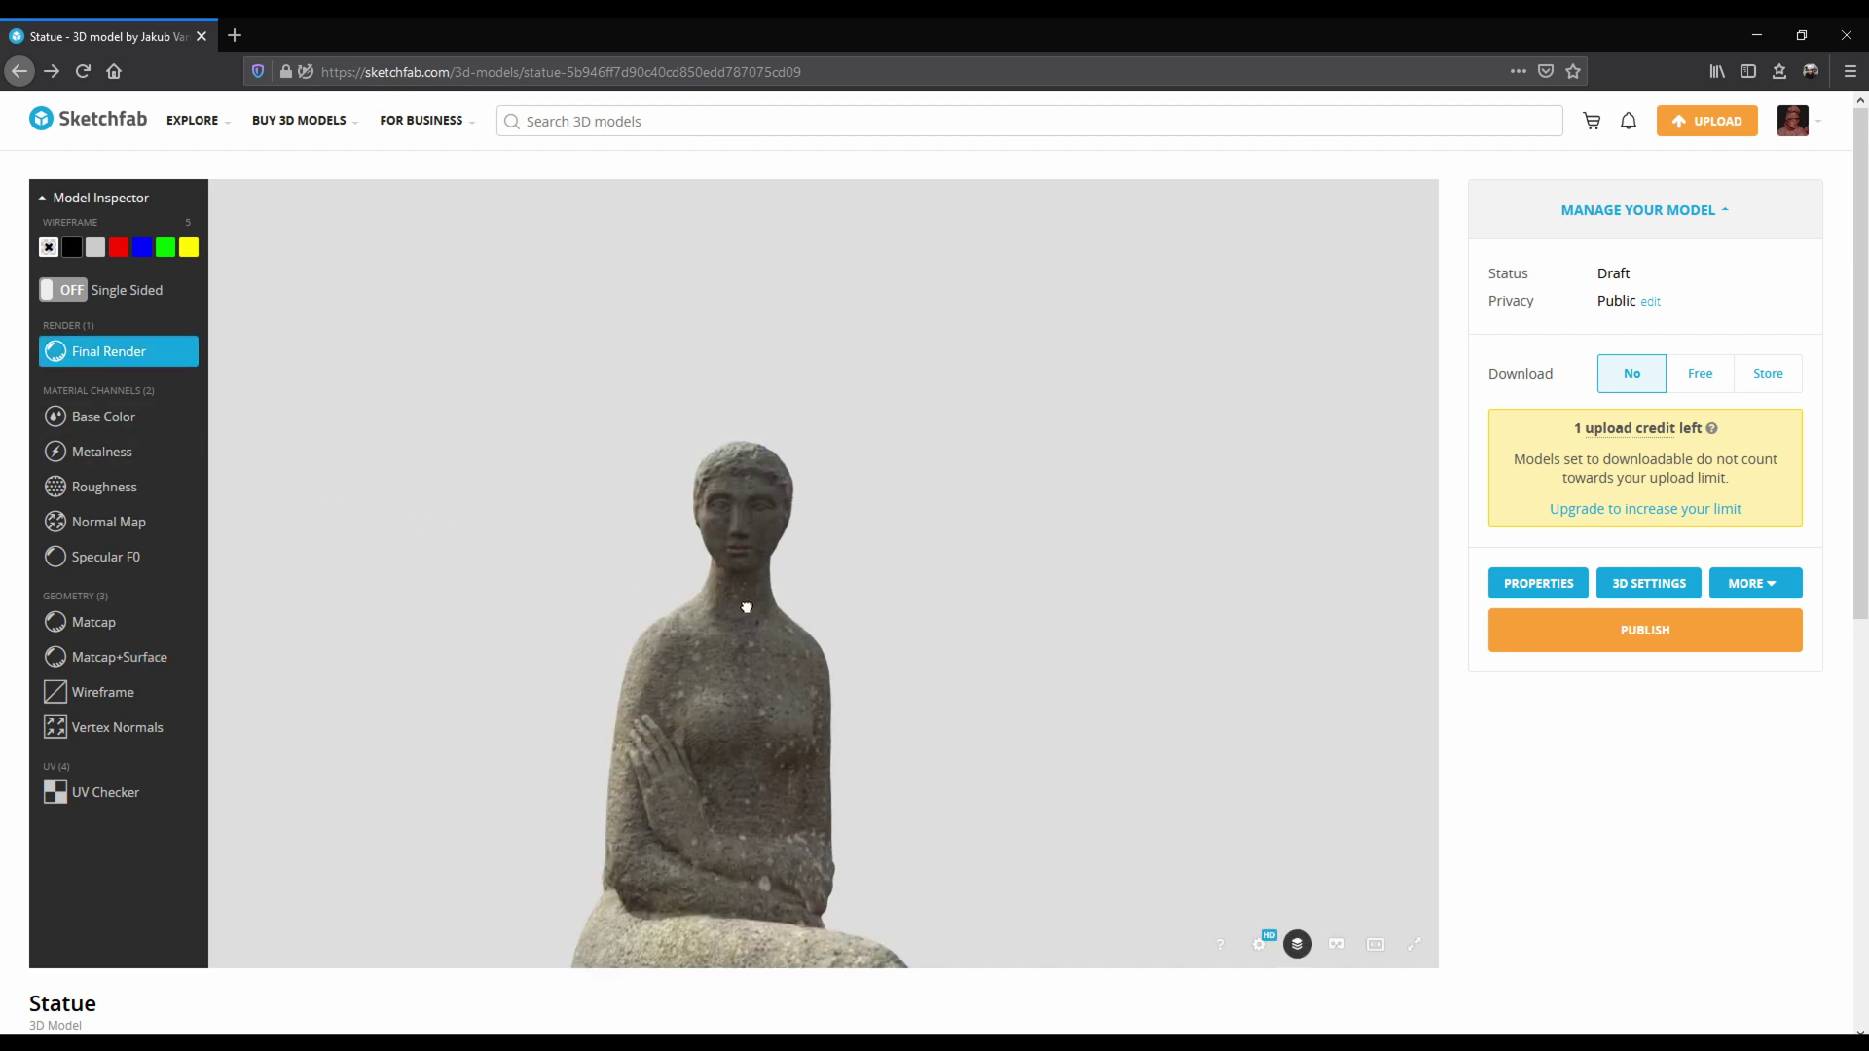
mouse_move(742, 613)
mouse_down()
mouse_move(713, 690)
mouse_move(750, 555)
mouse_move(702, 591)
mouse_move(719, 607)
mouse_up()
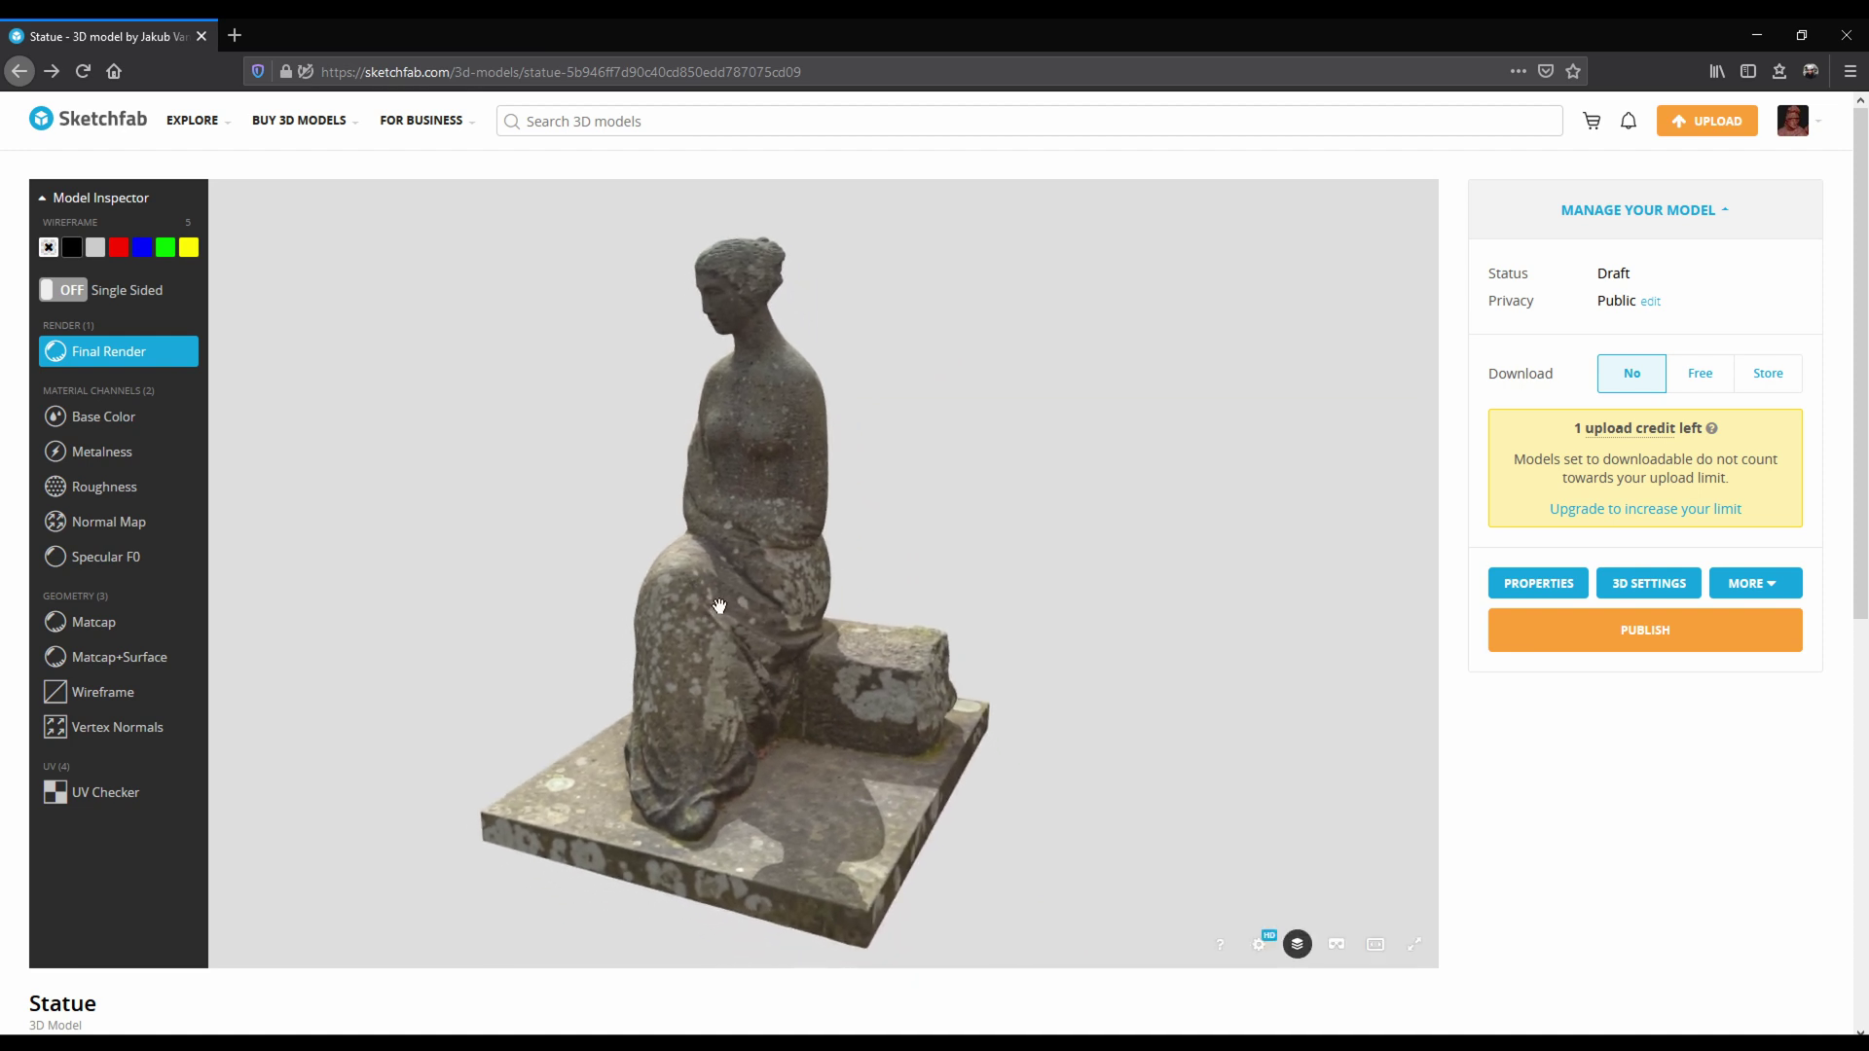
click(1657, 596)
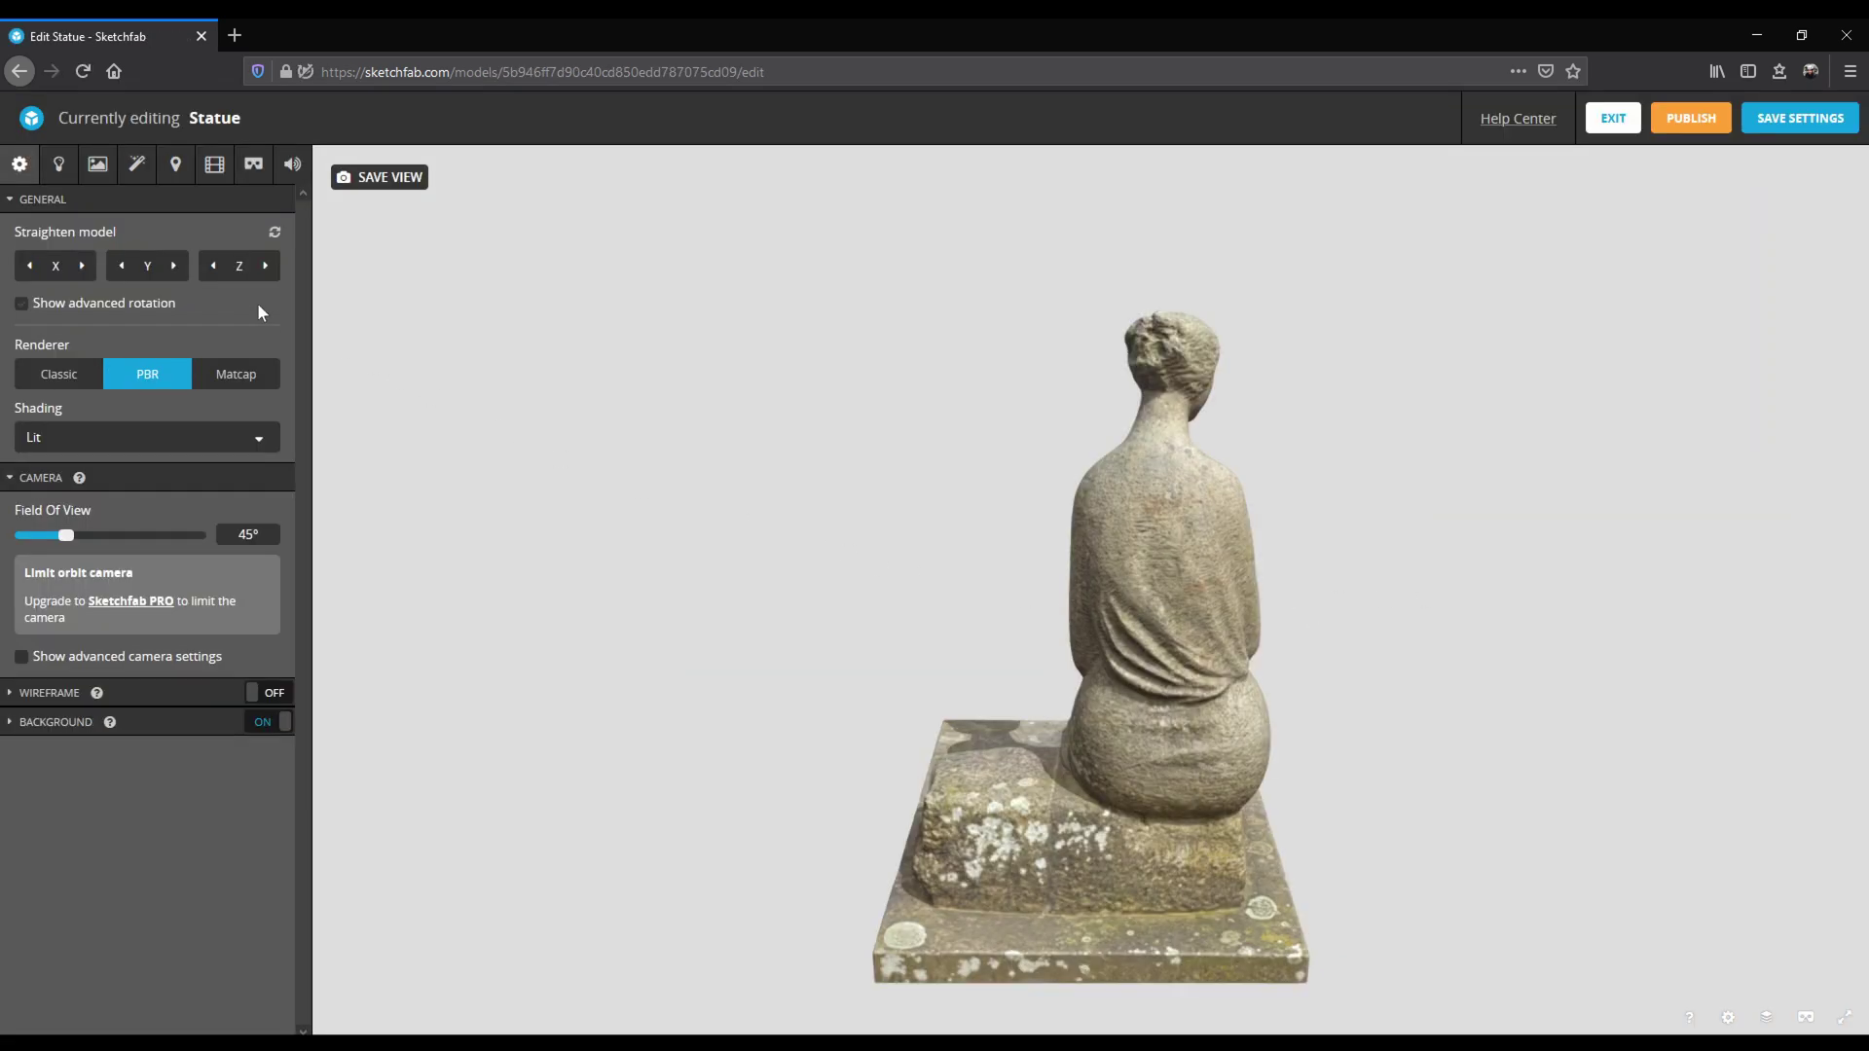
Straighten the statue to face front and set the background colour to near-black.
click(265, 266)
click(265, 265)
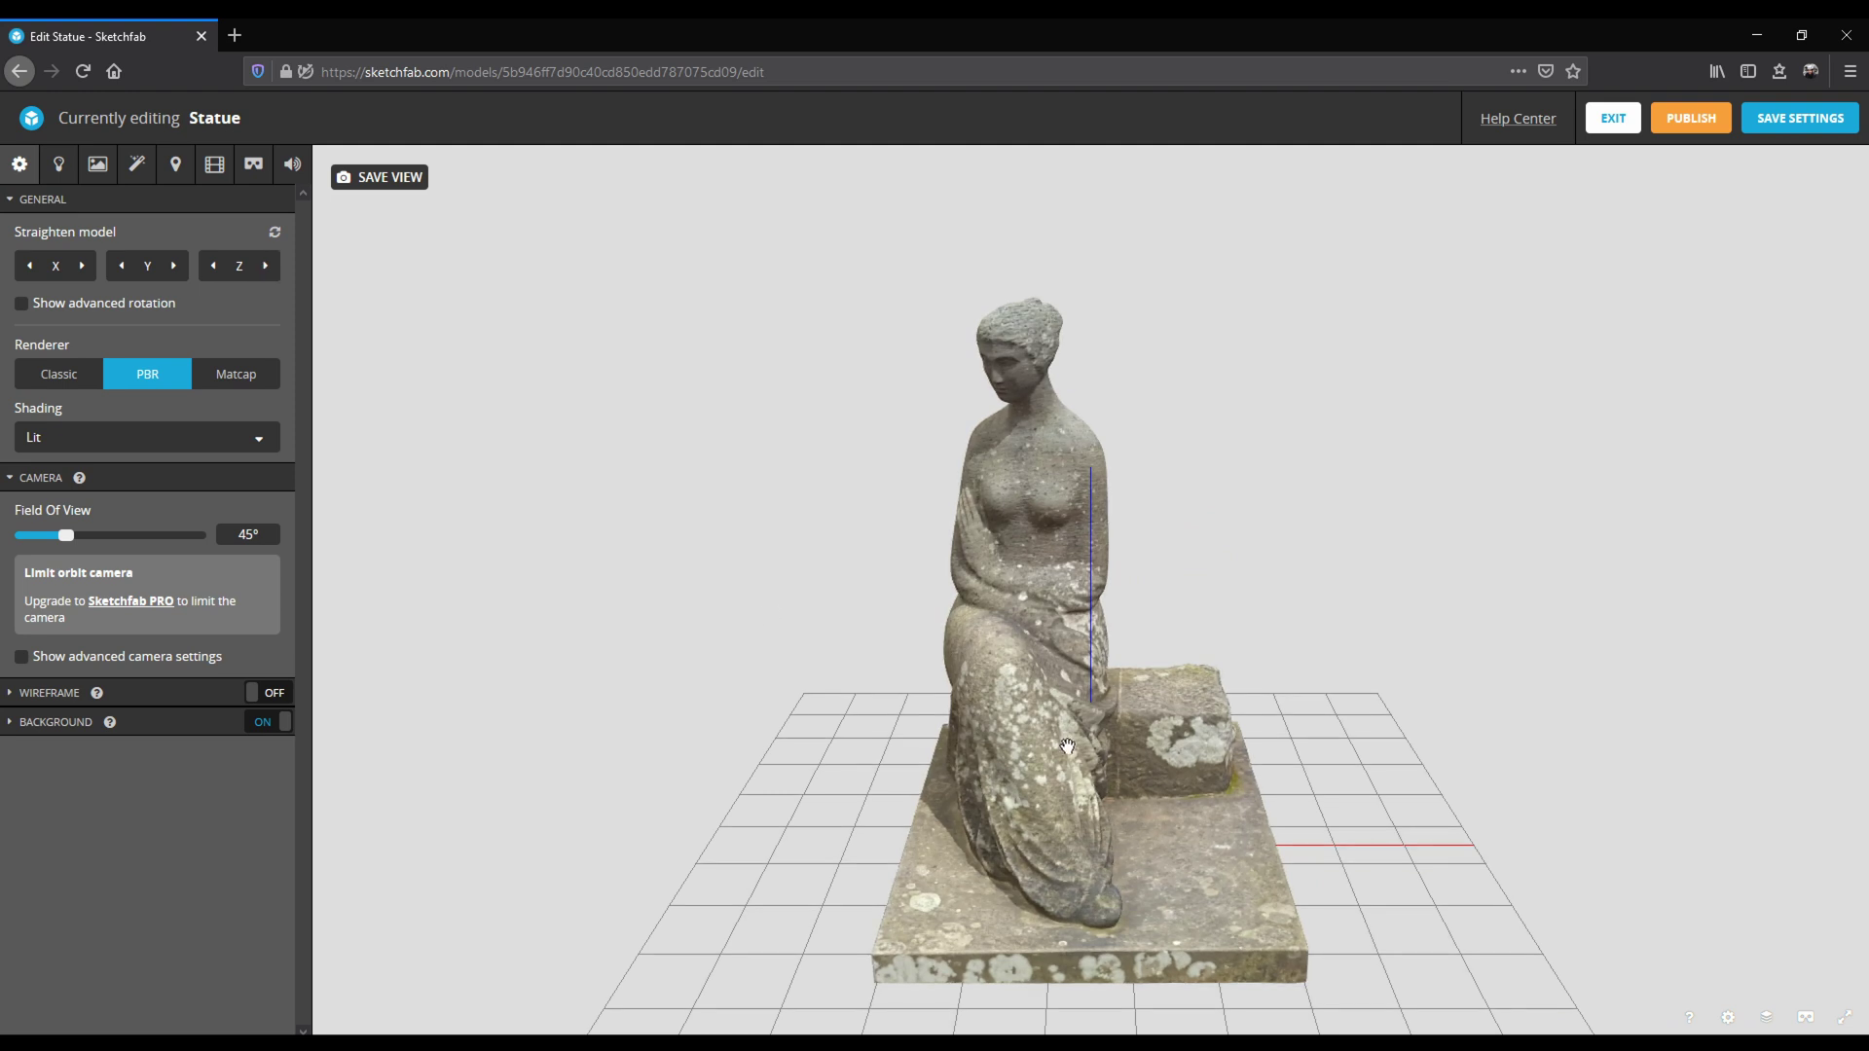
drag(1065, 753, 1002, 754)
click(21, 722)
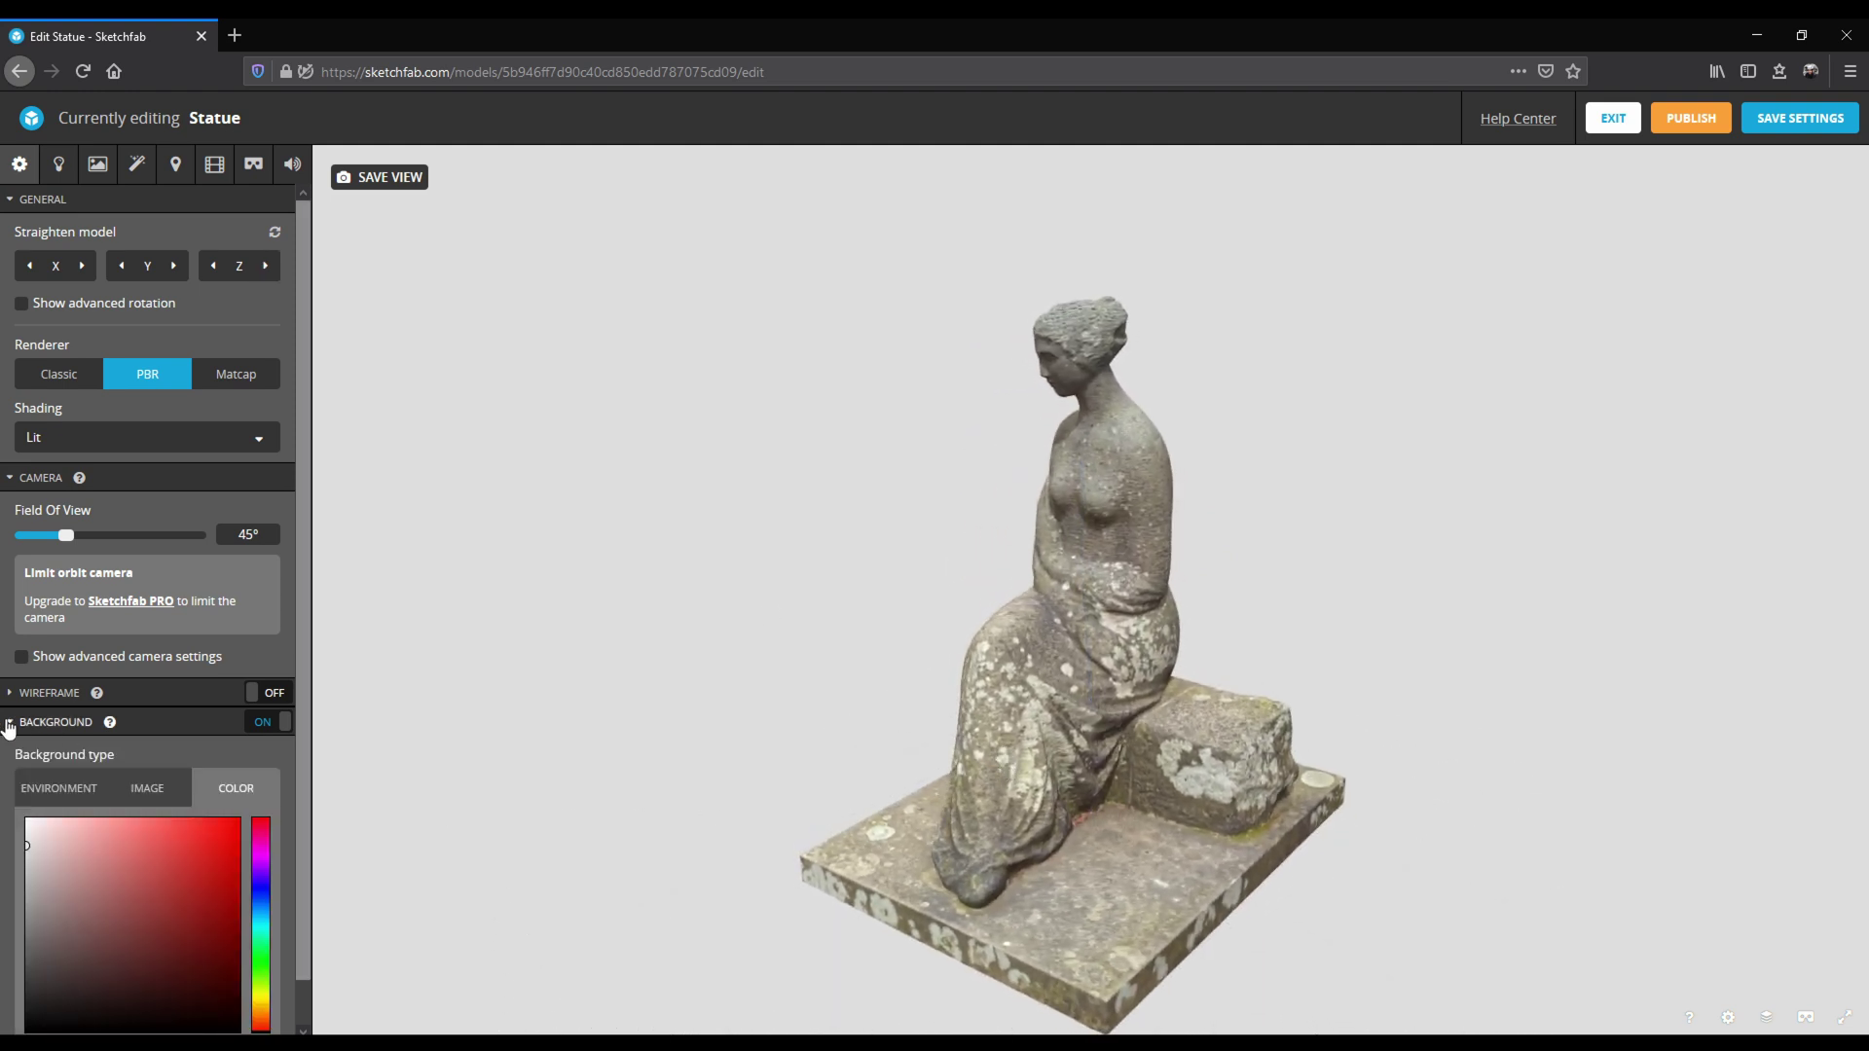
drag(27, 845, 20, 1012)
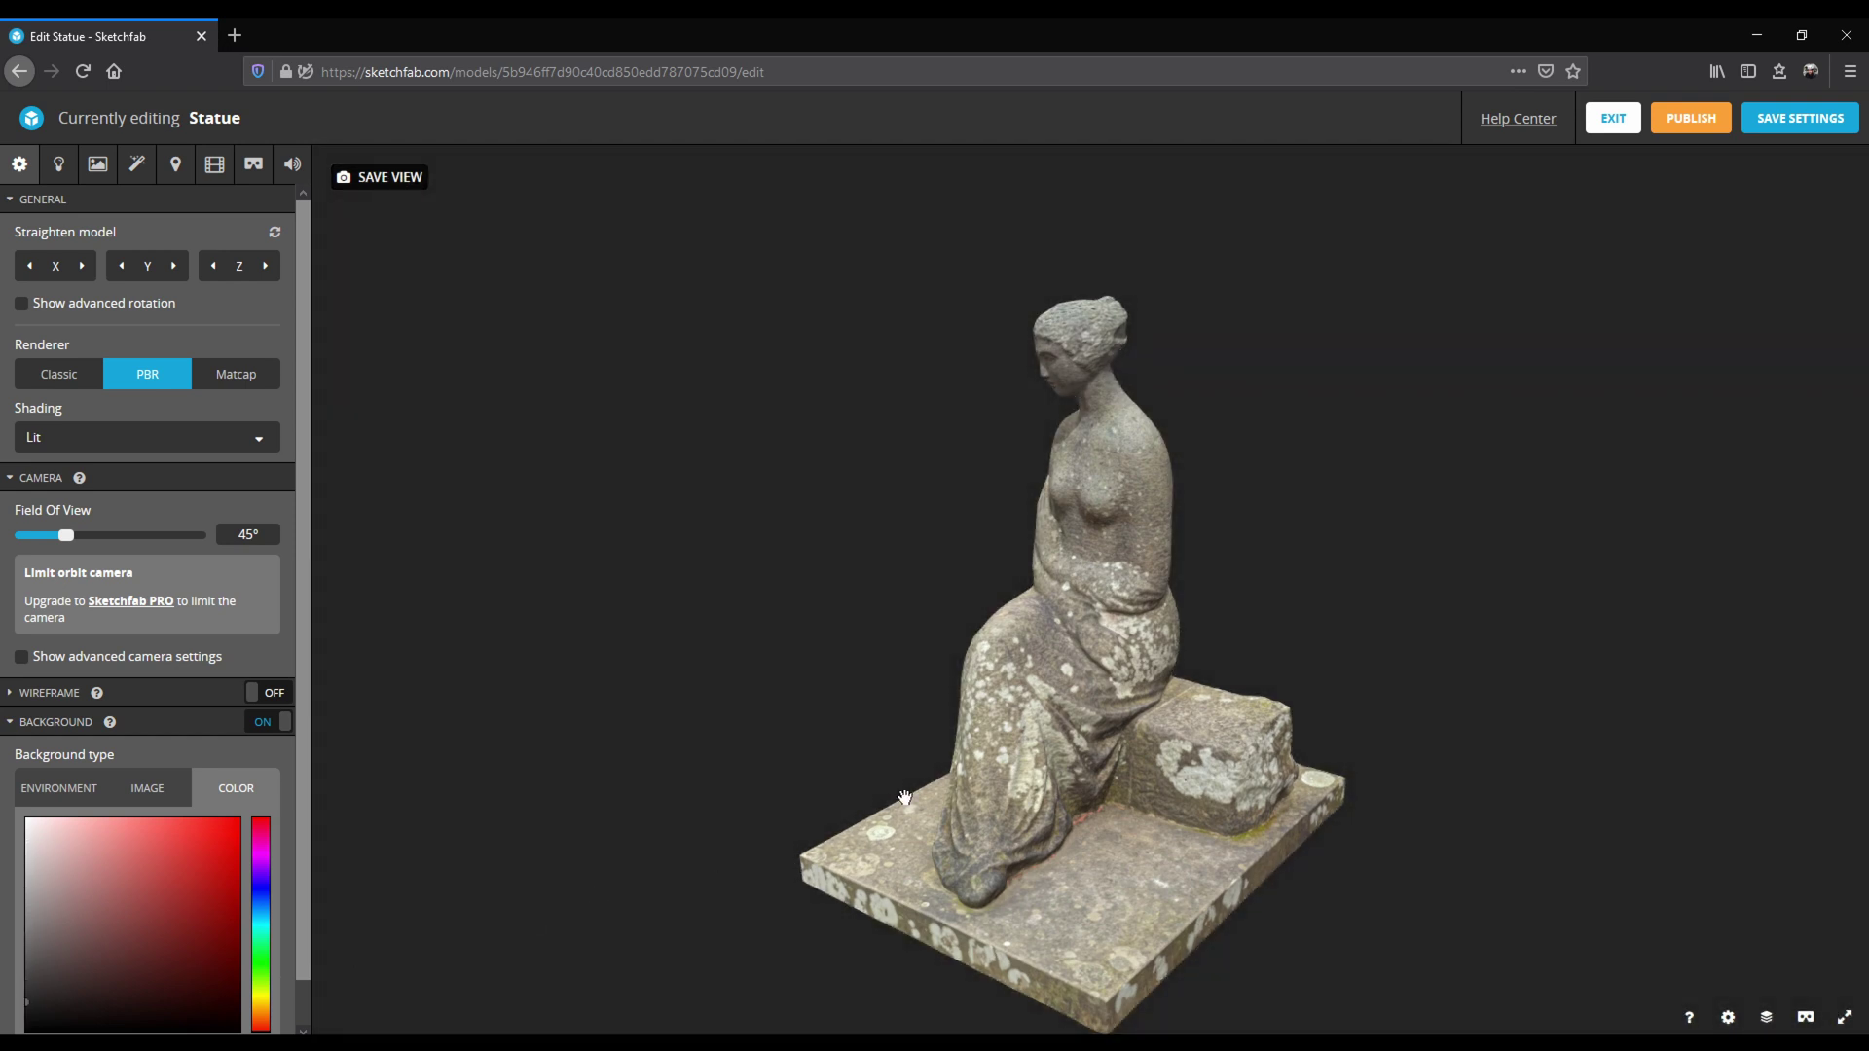
Light the statue with the Road in Dordogne environment, rotated to about 274°.
click(58, 165)
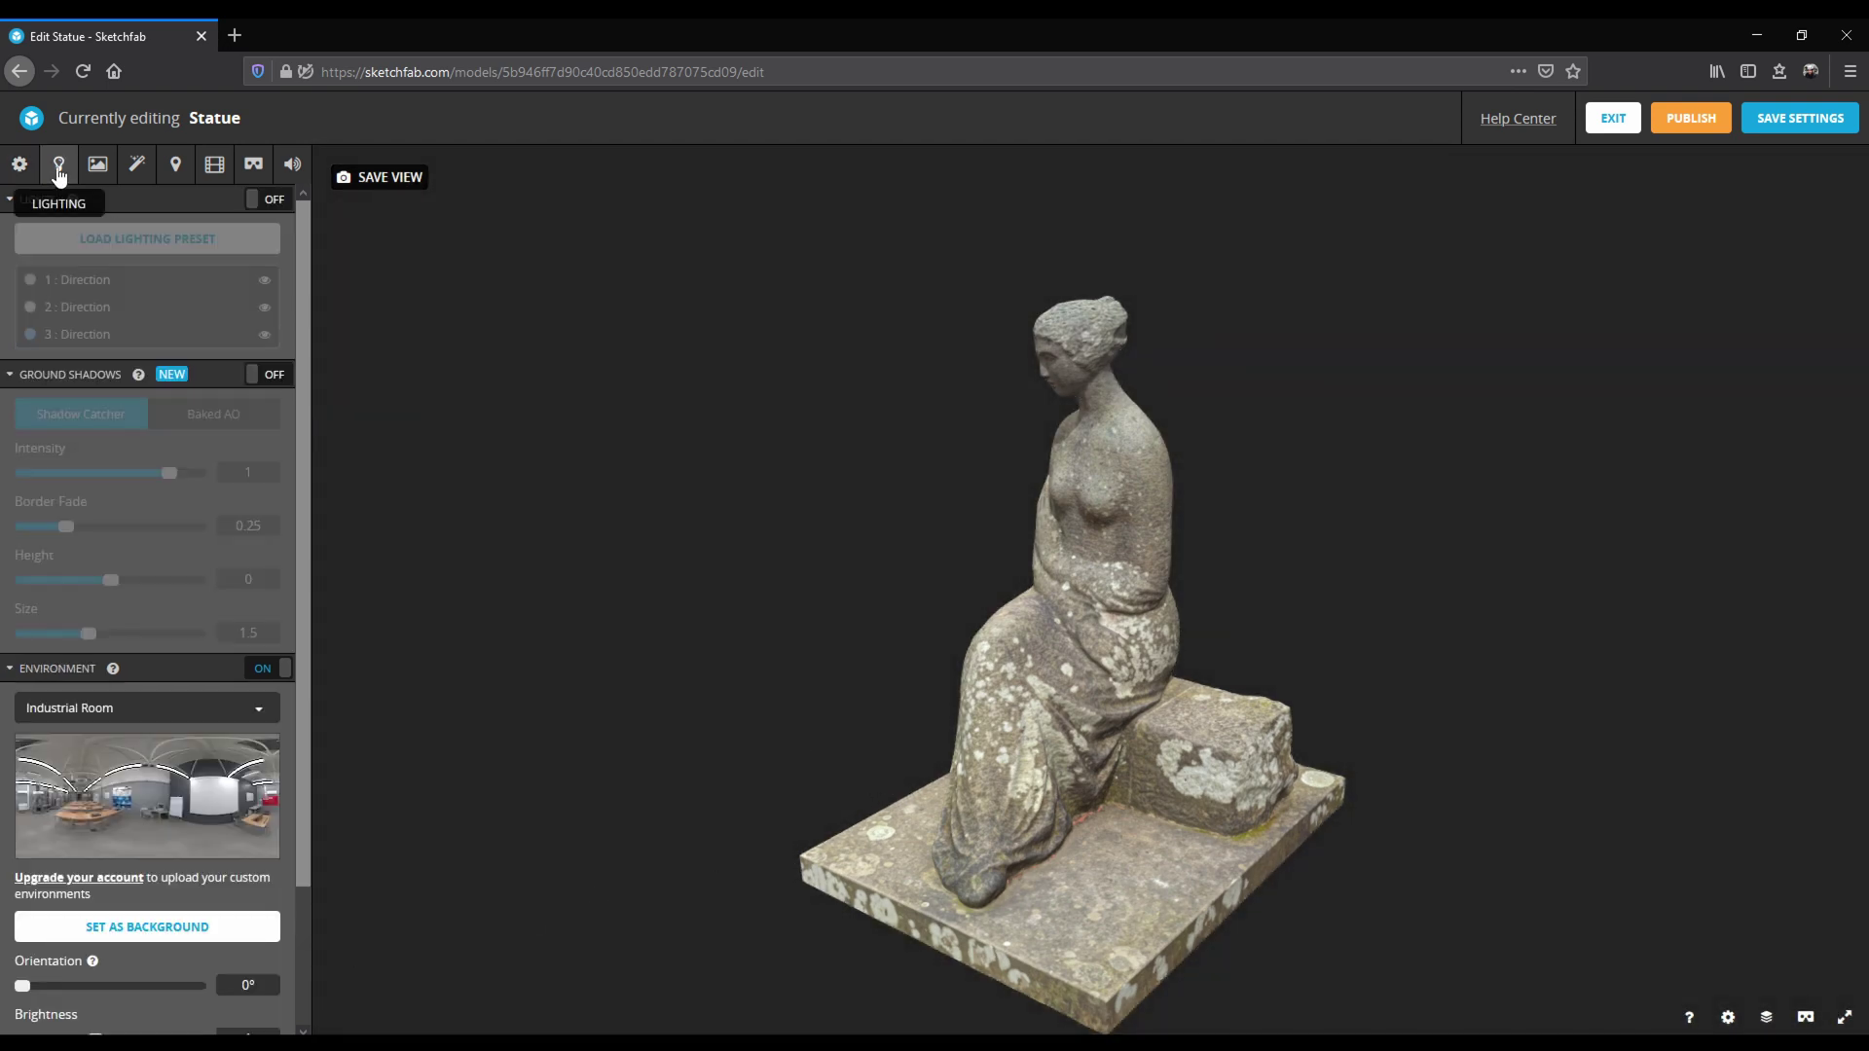
click(258, 710)
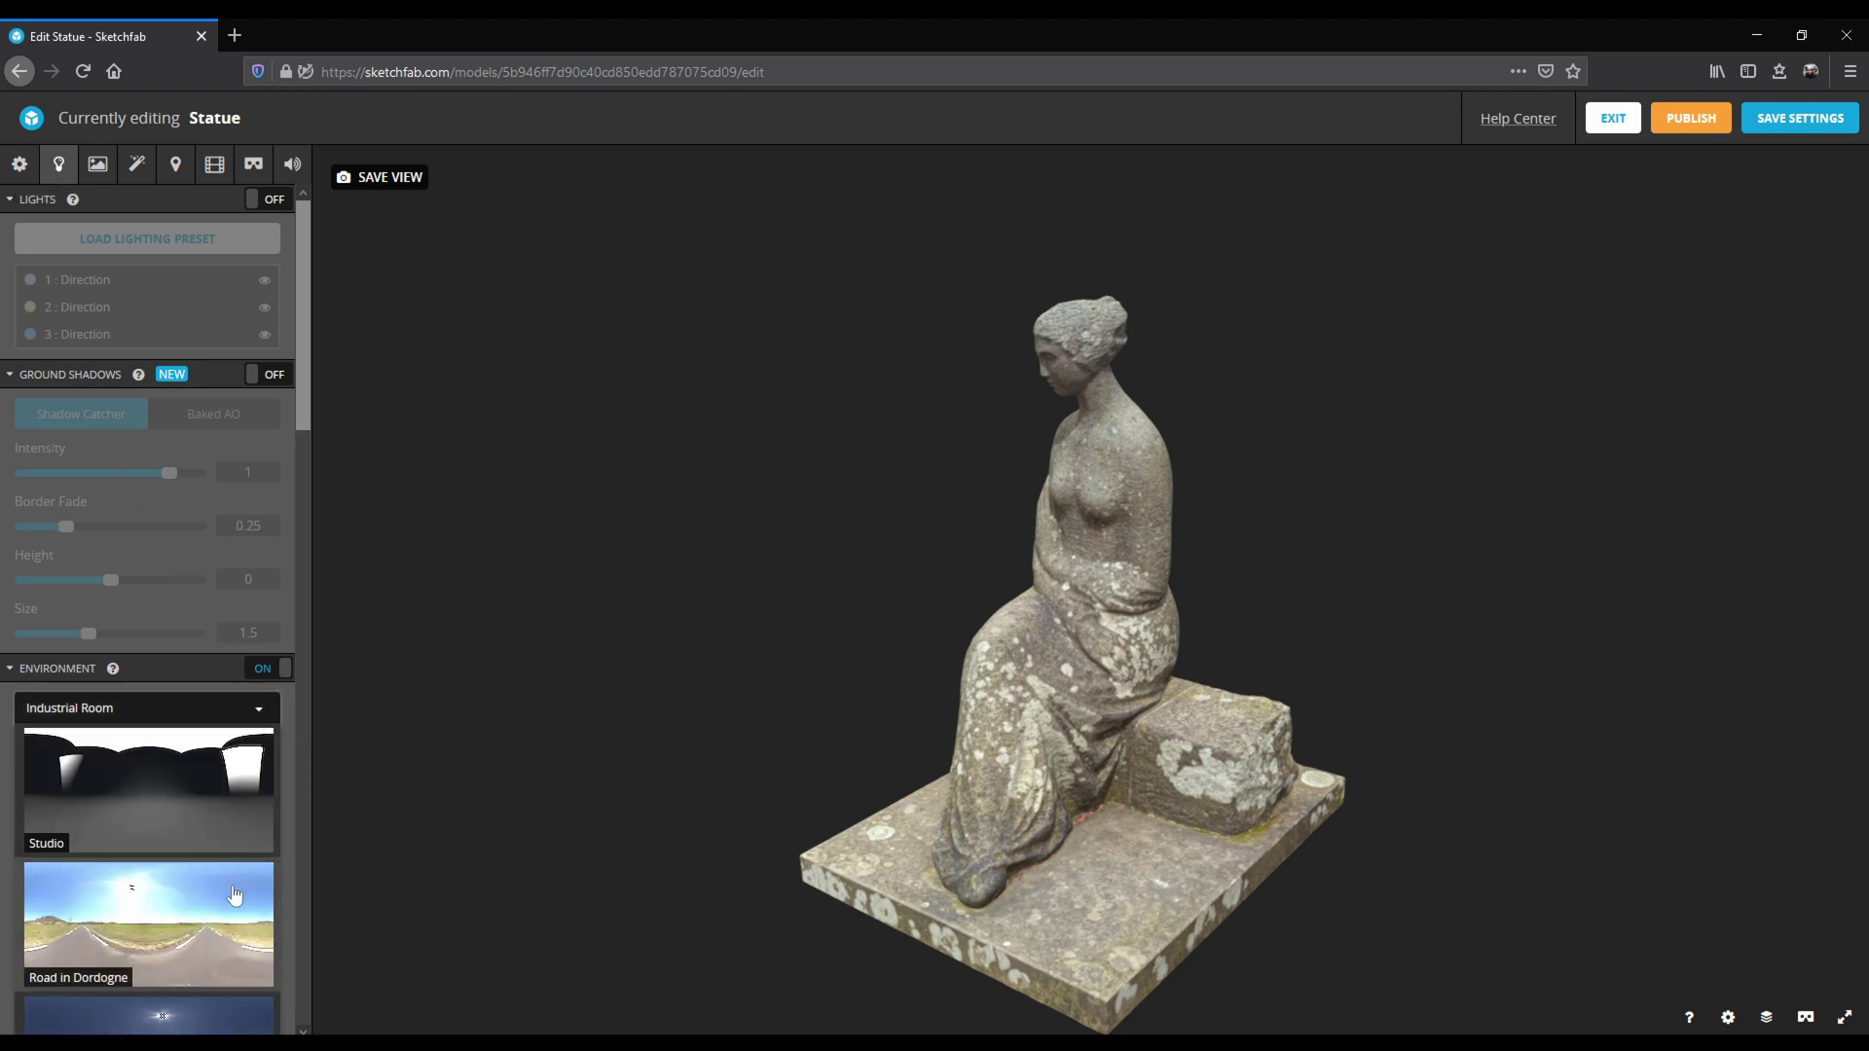
scroll(234, 881, down, 3)
scroll(231, 876, down, 2)
click(192, 810)
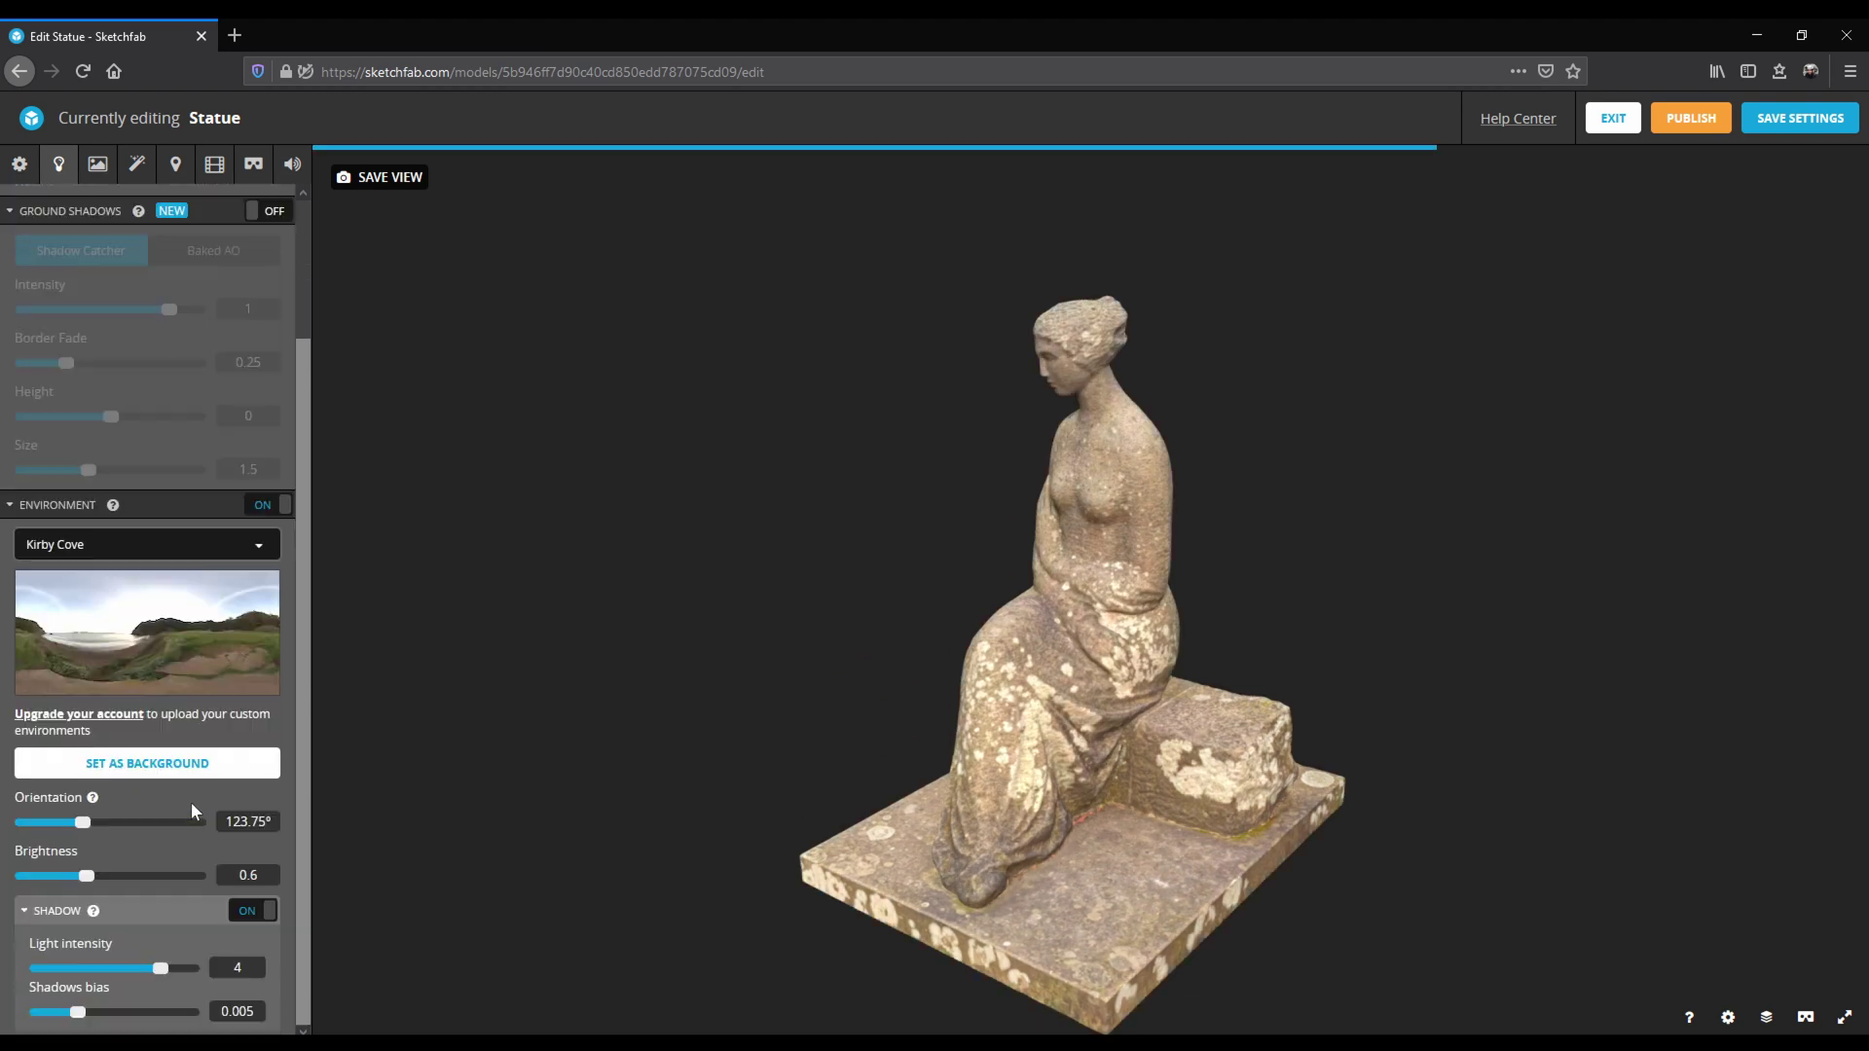
click(258, 545)
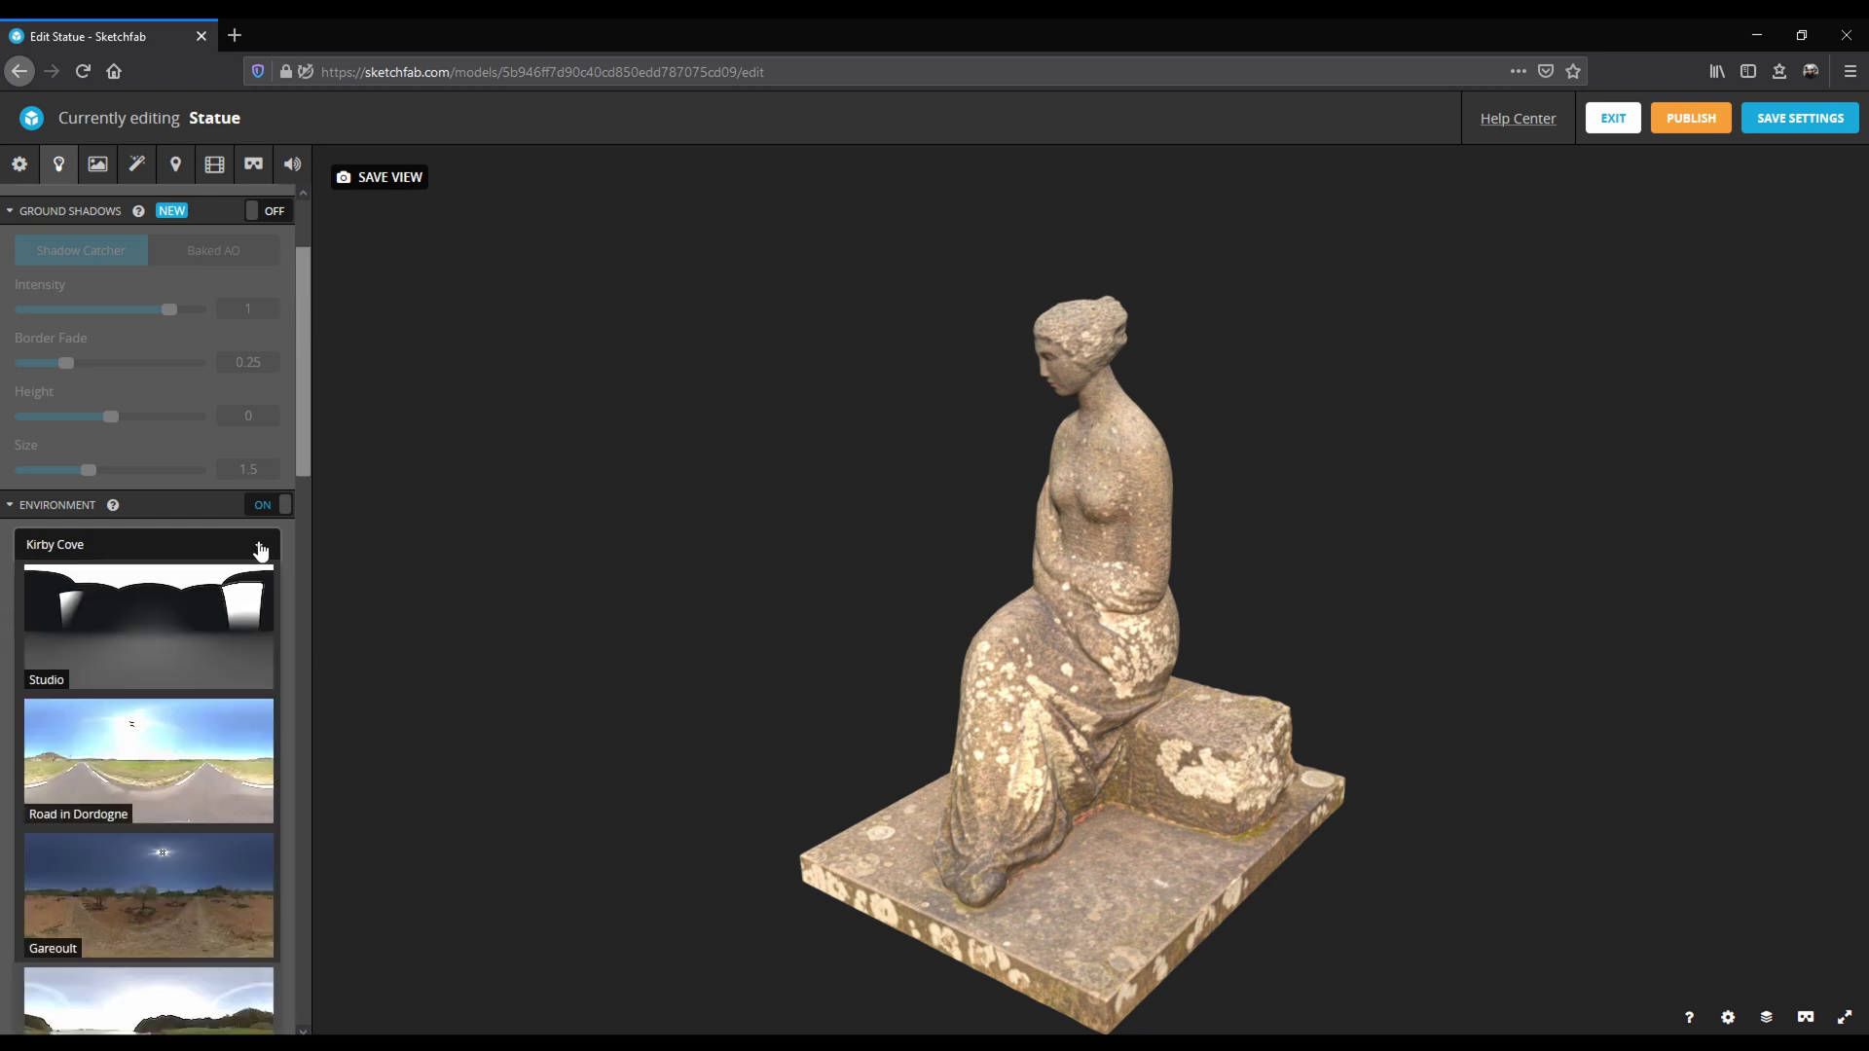
click(181, 762)
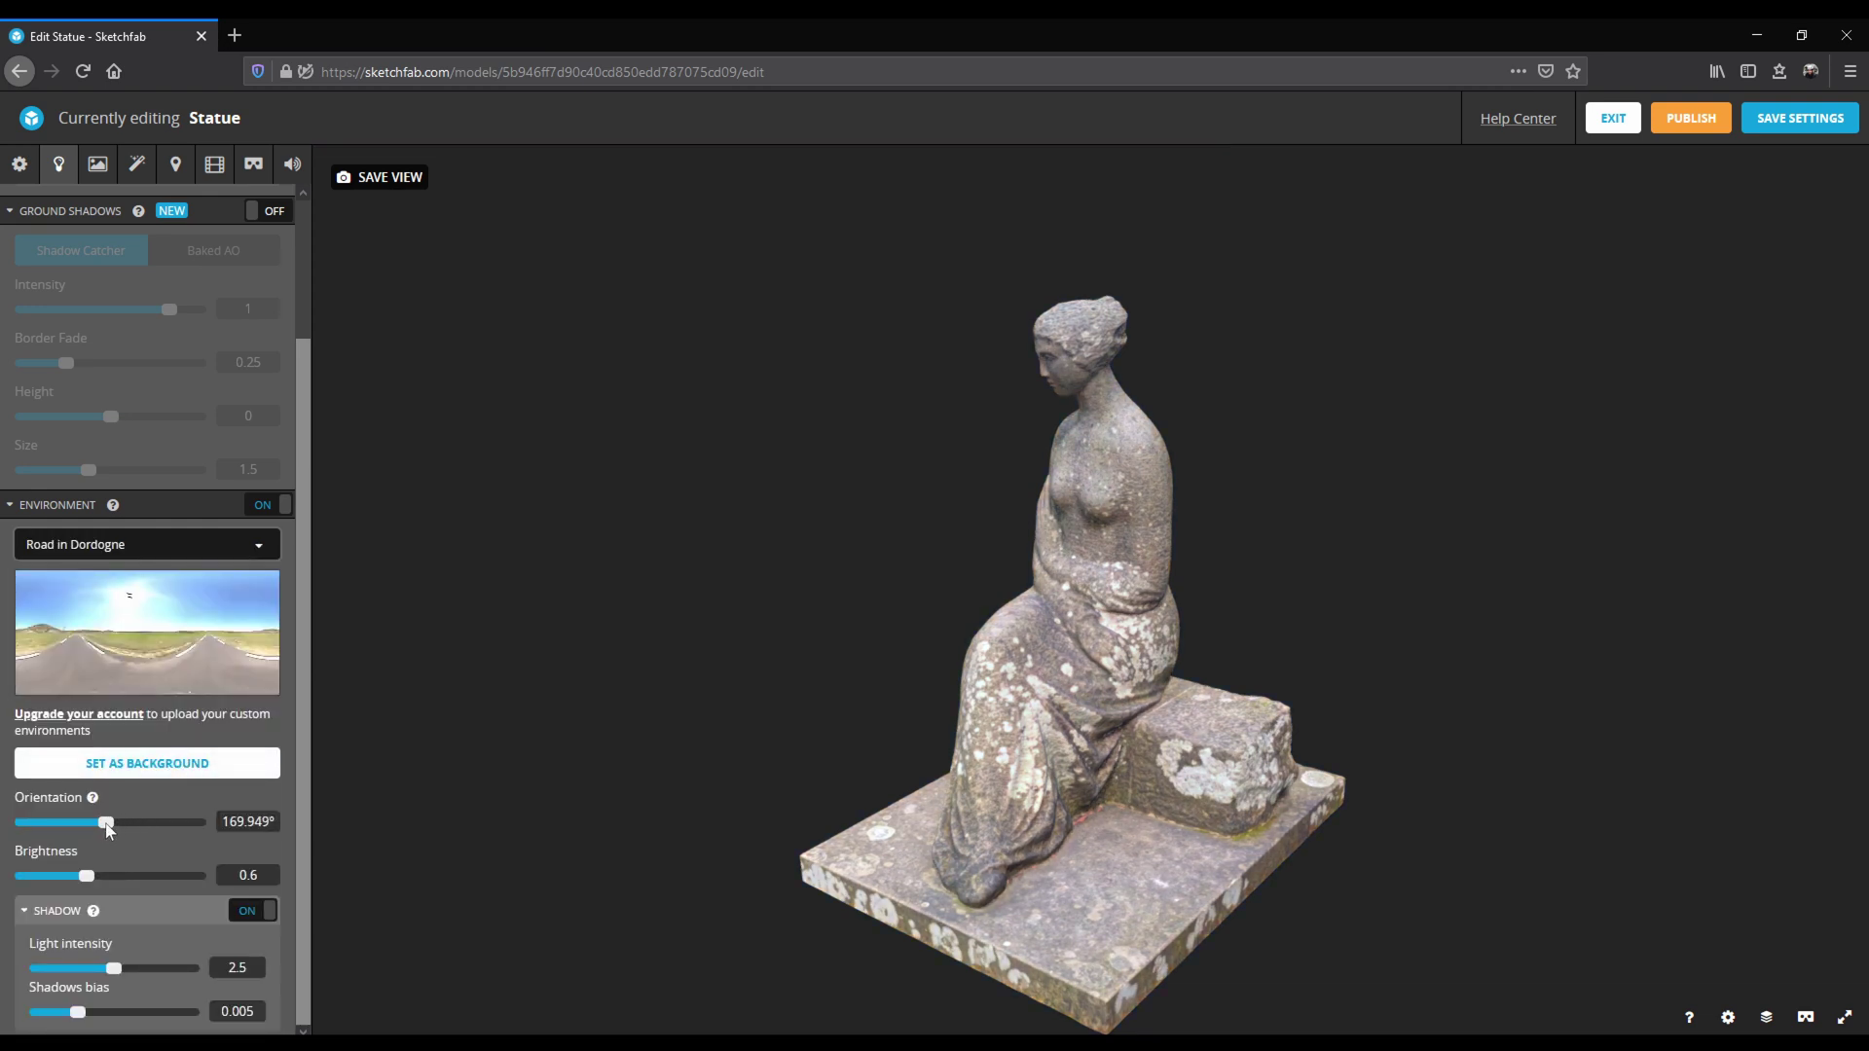
drag(109, 822, 162, 830)
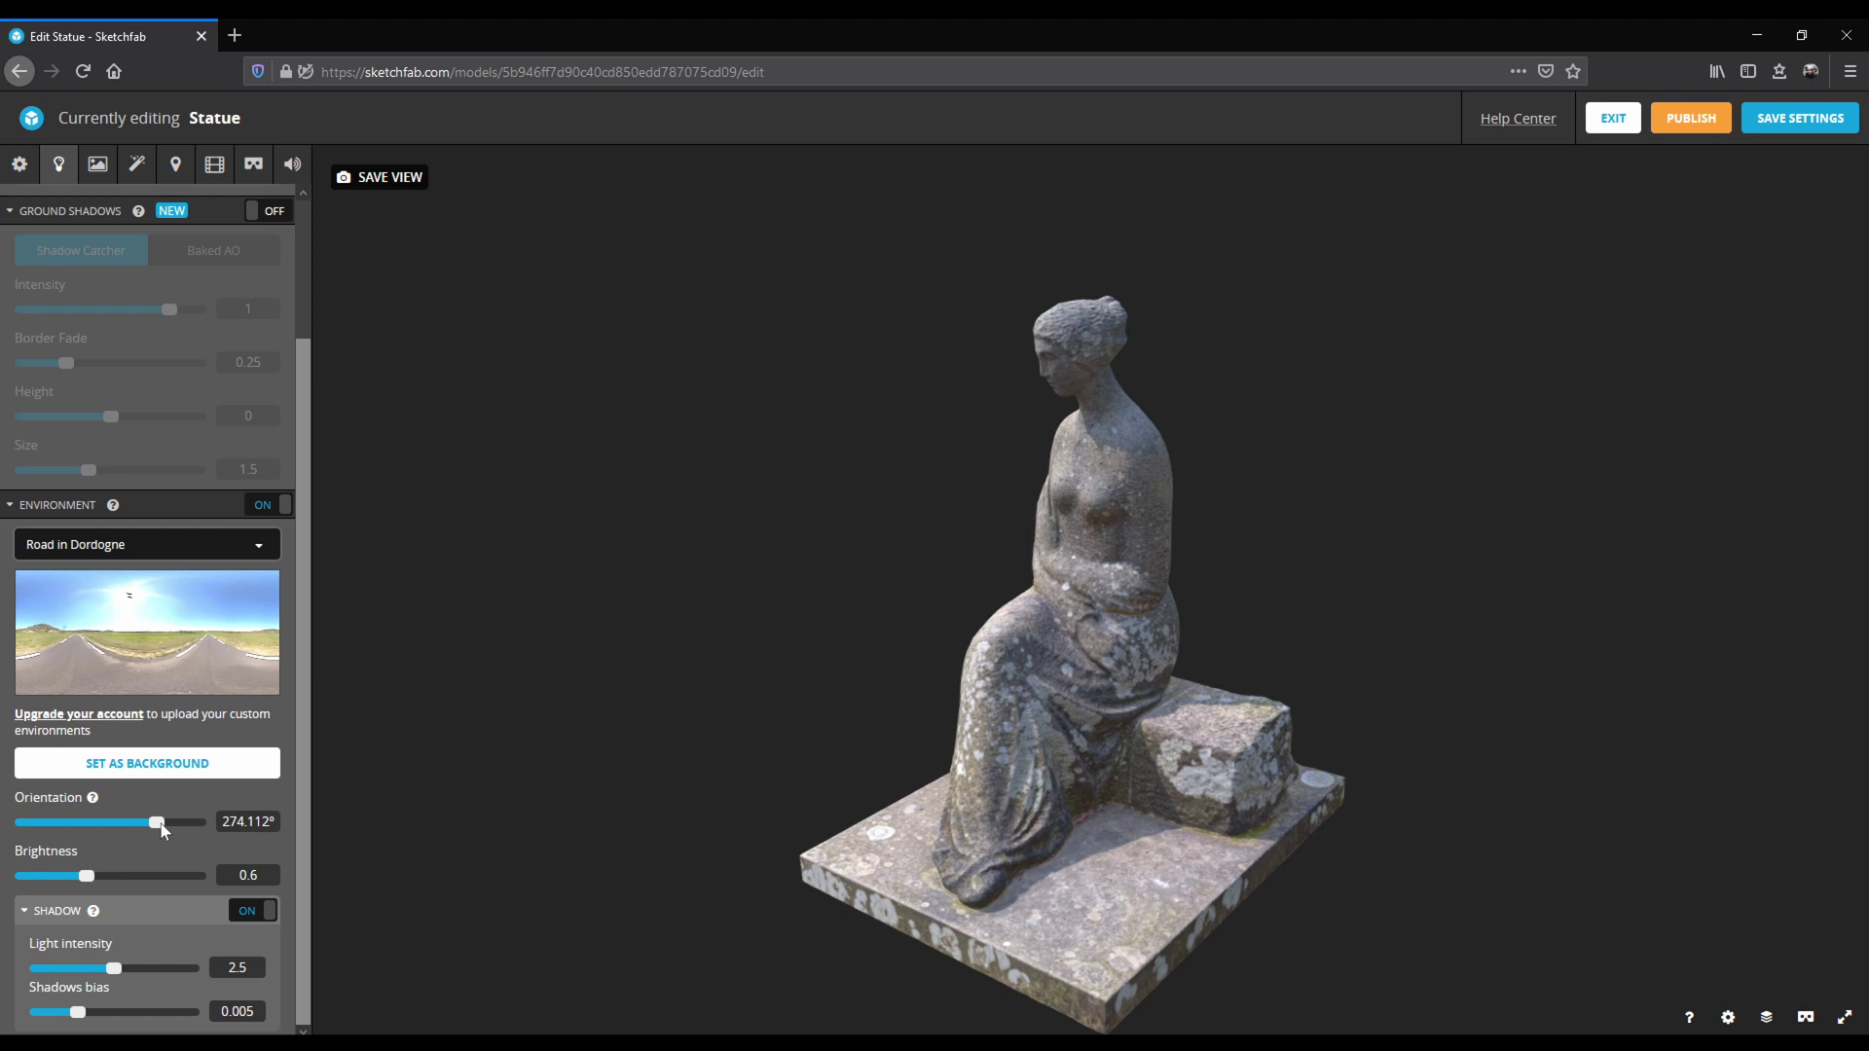
click(135, 167)
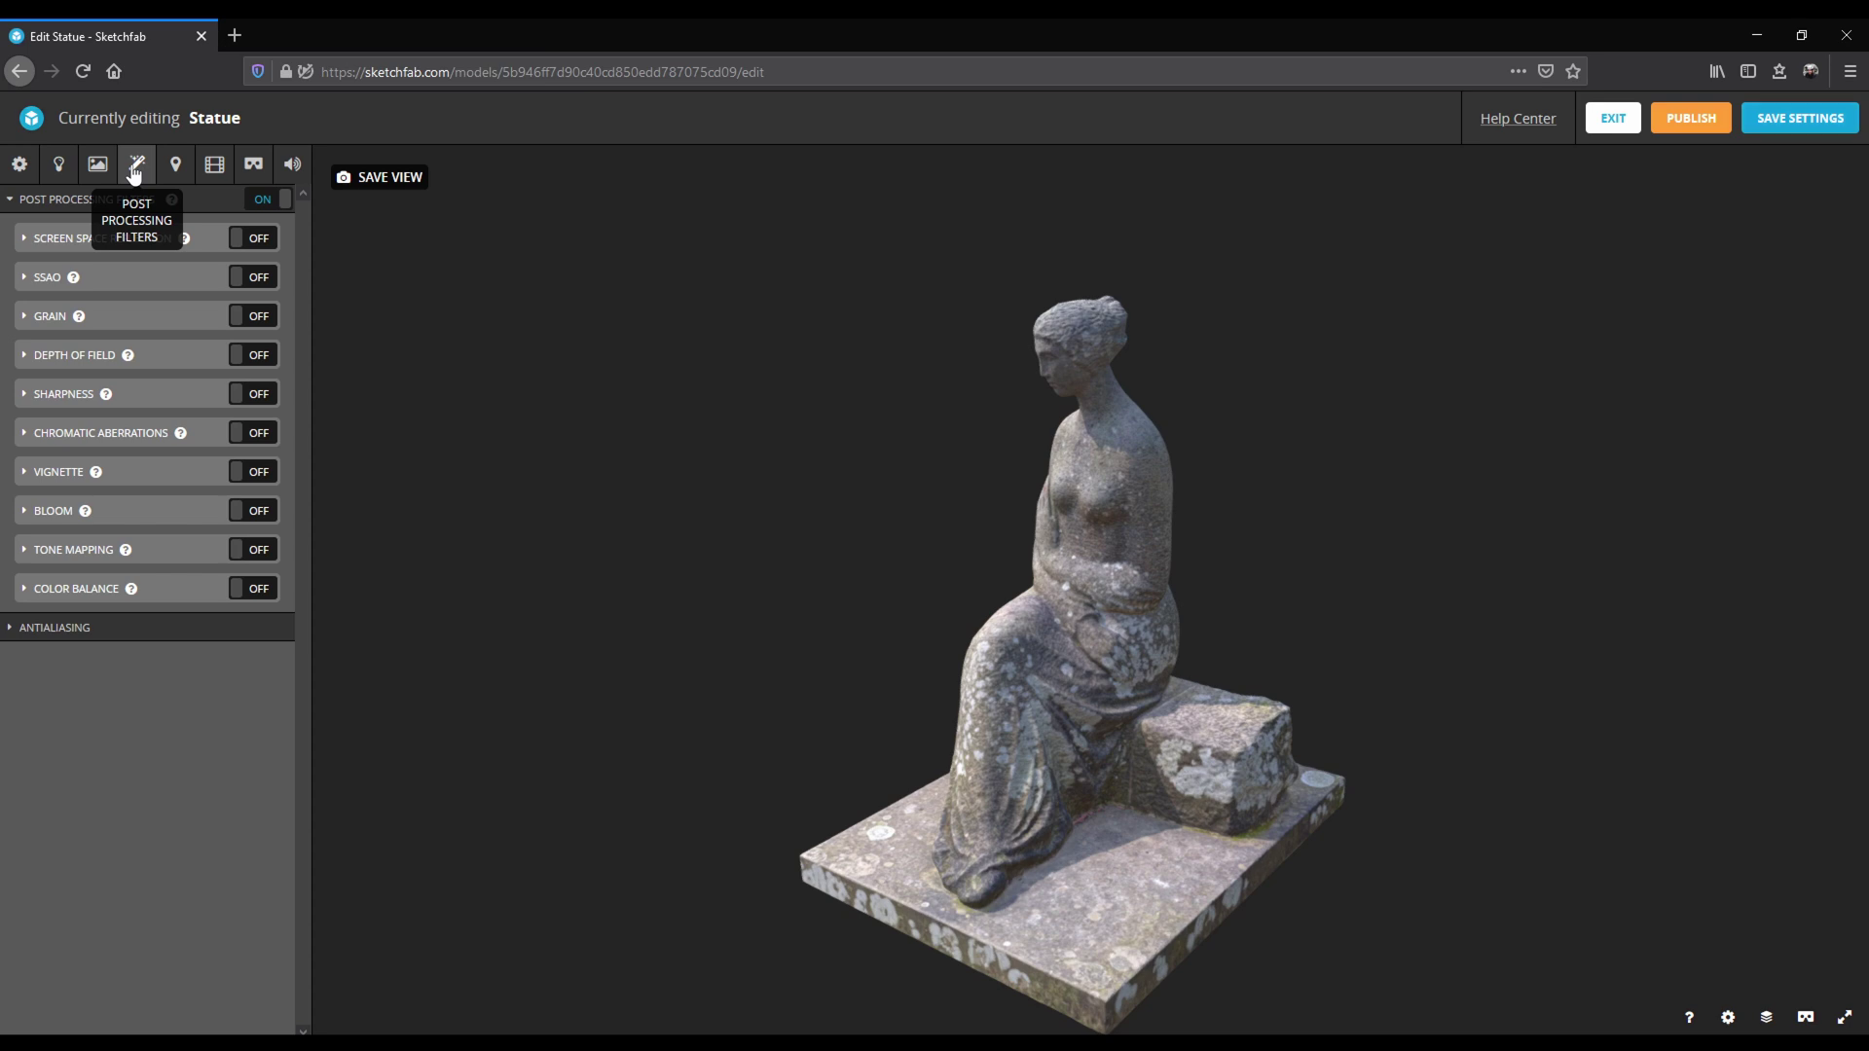
Turn on Screen Space Reflection, SSAO, Grain, Sharpness and Vignette, then orbit to check the statue.
click(249, 240)
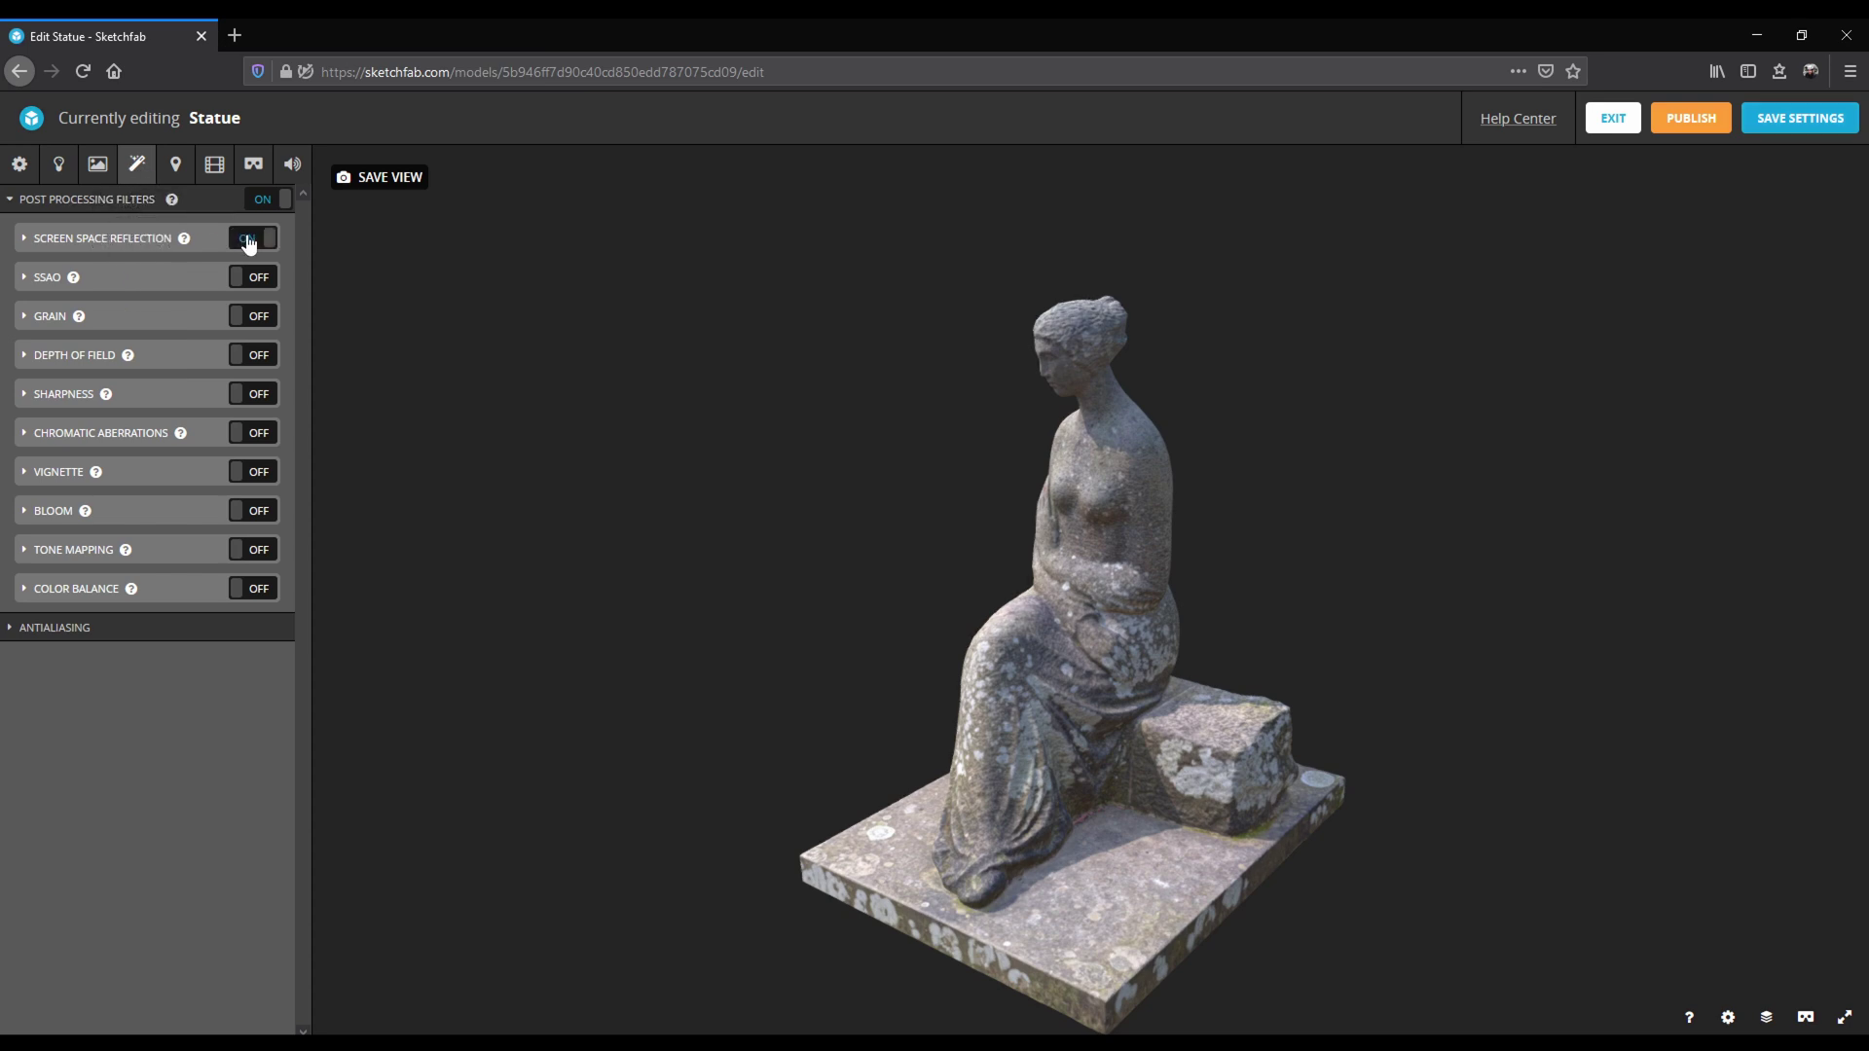
click(258, 282)
click(253, 320)
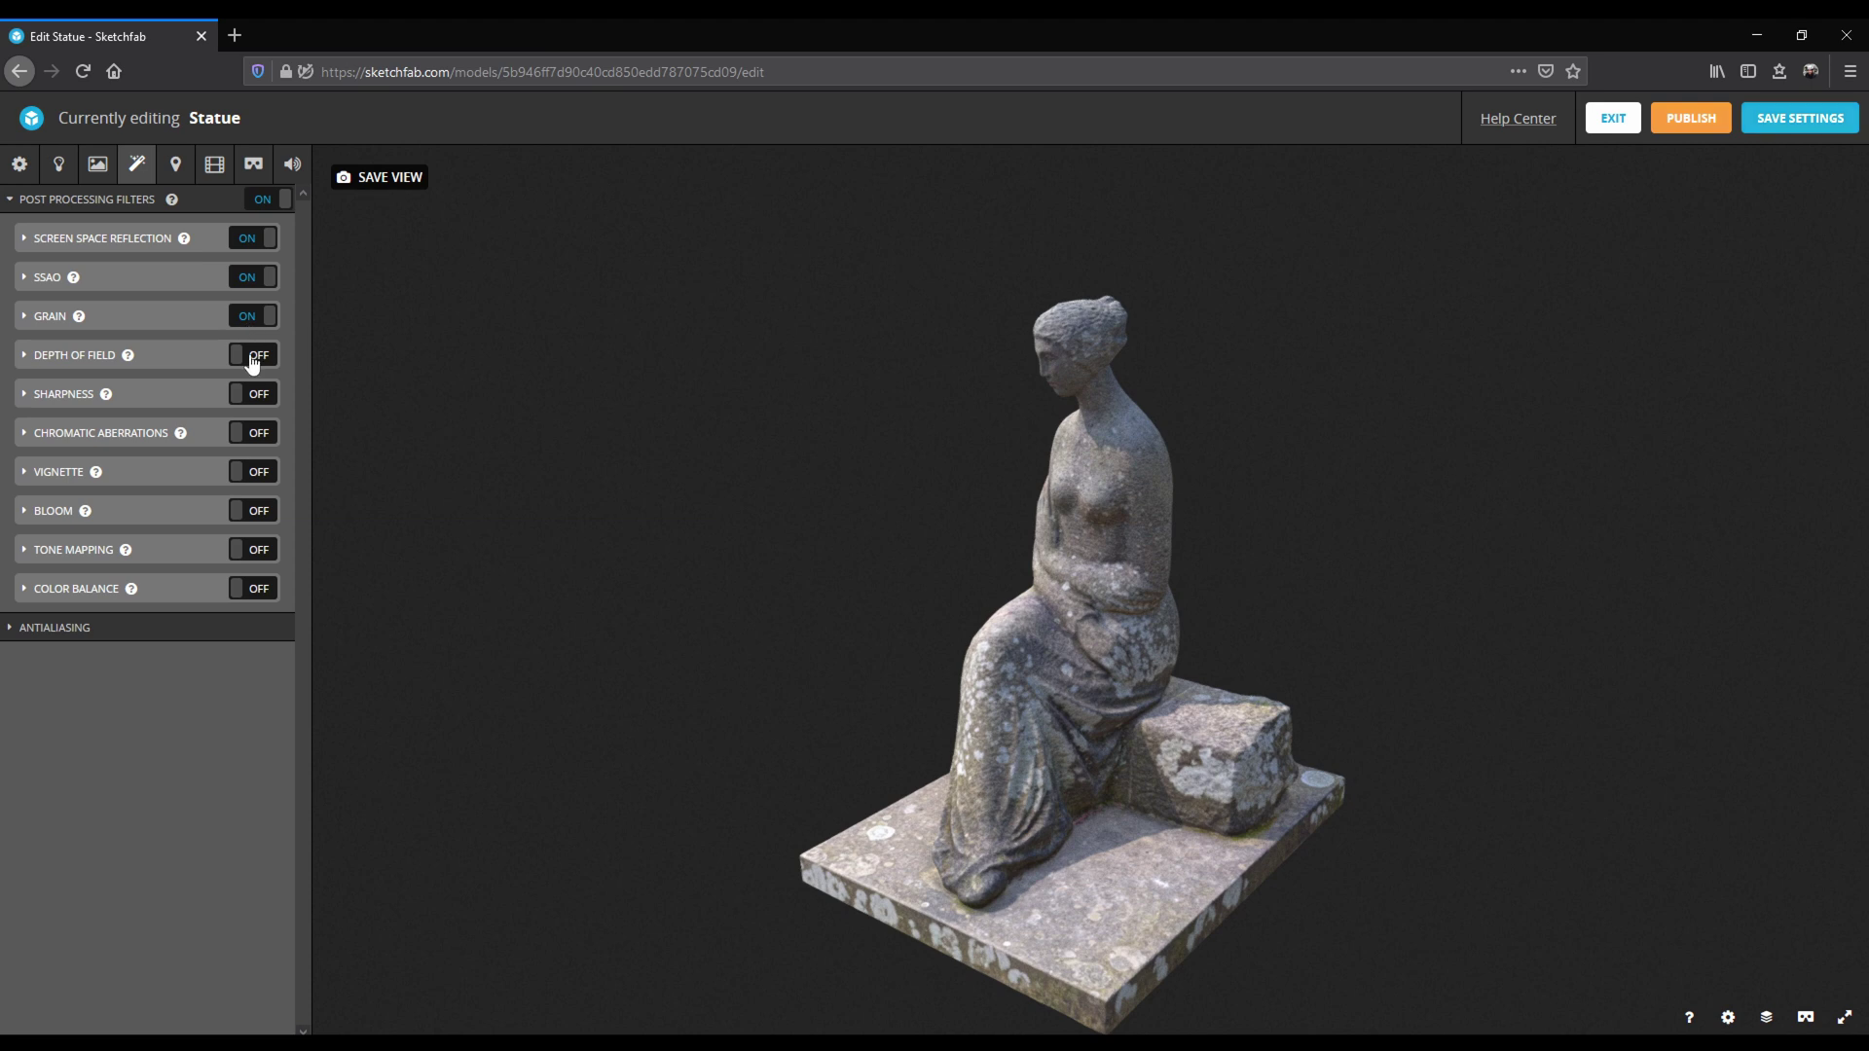
click(263, 399)
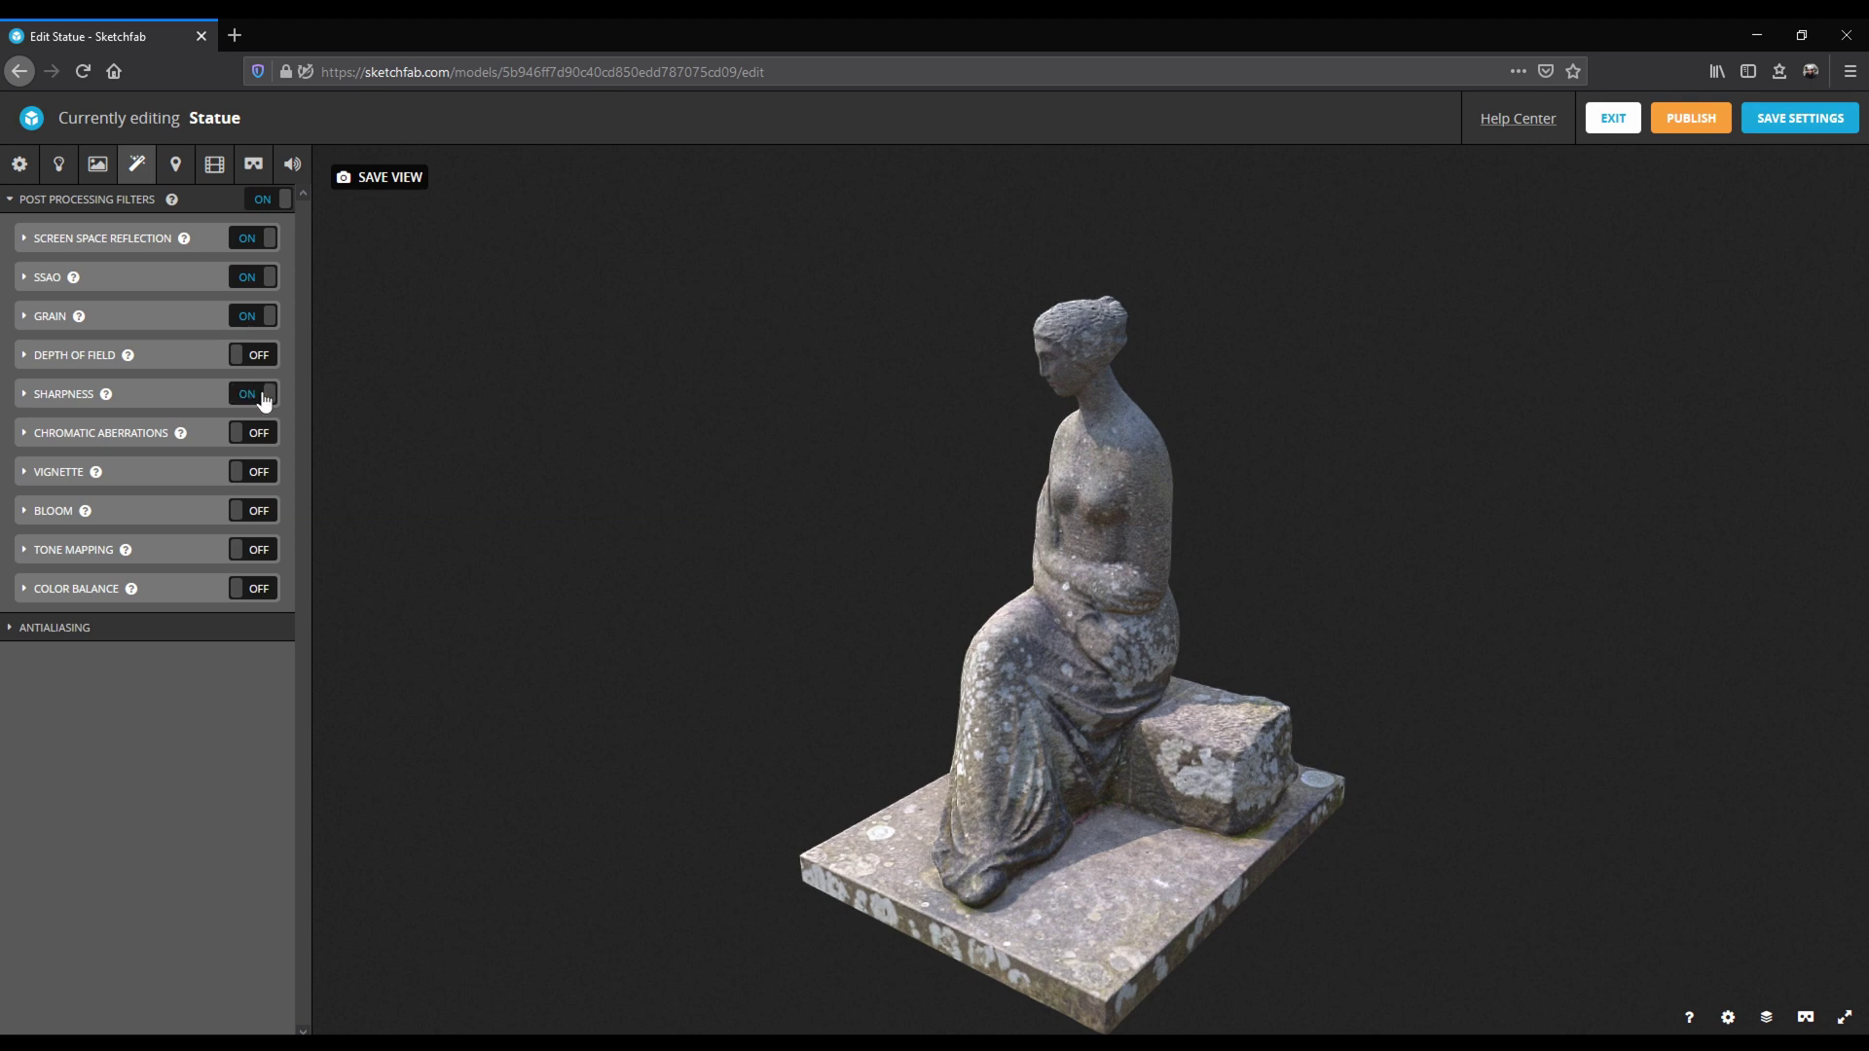
click(257, 477)
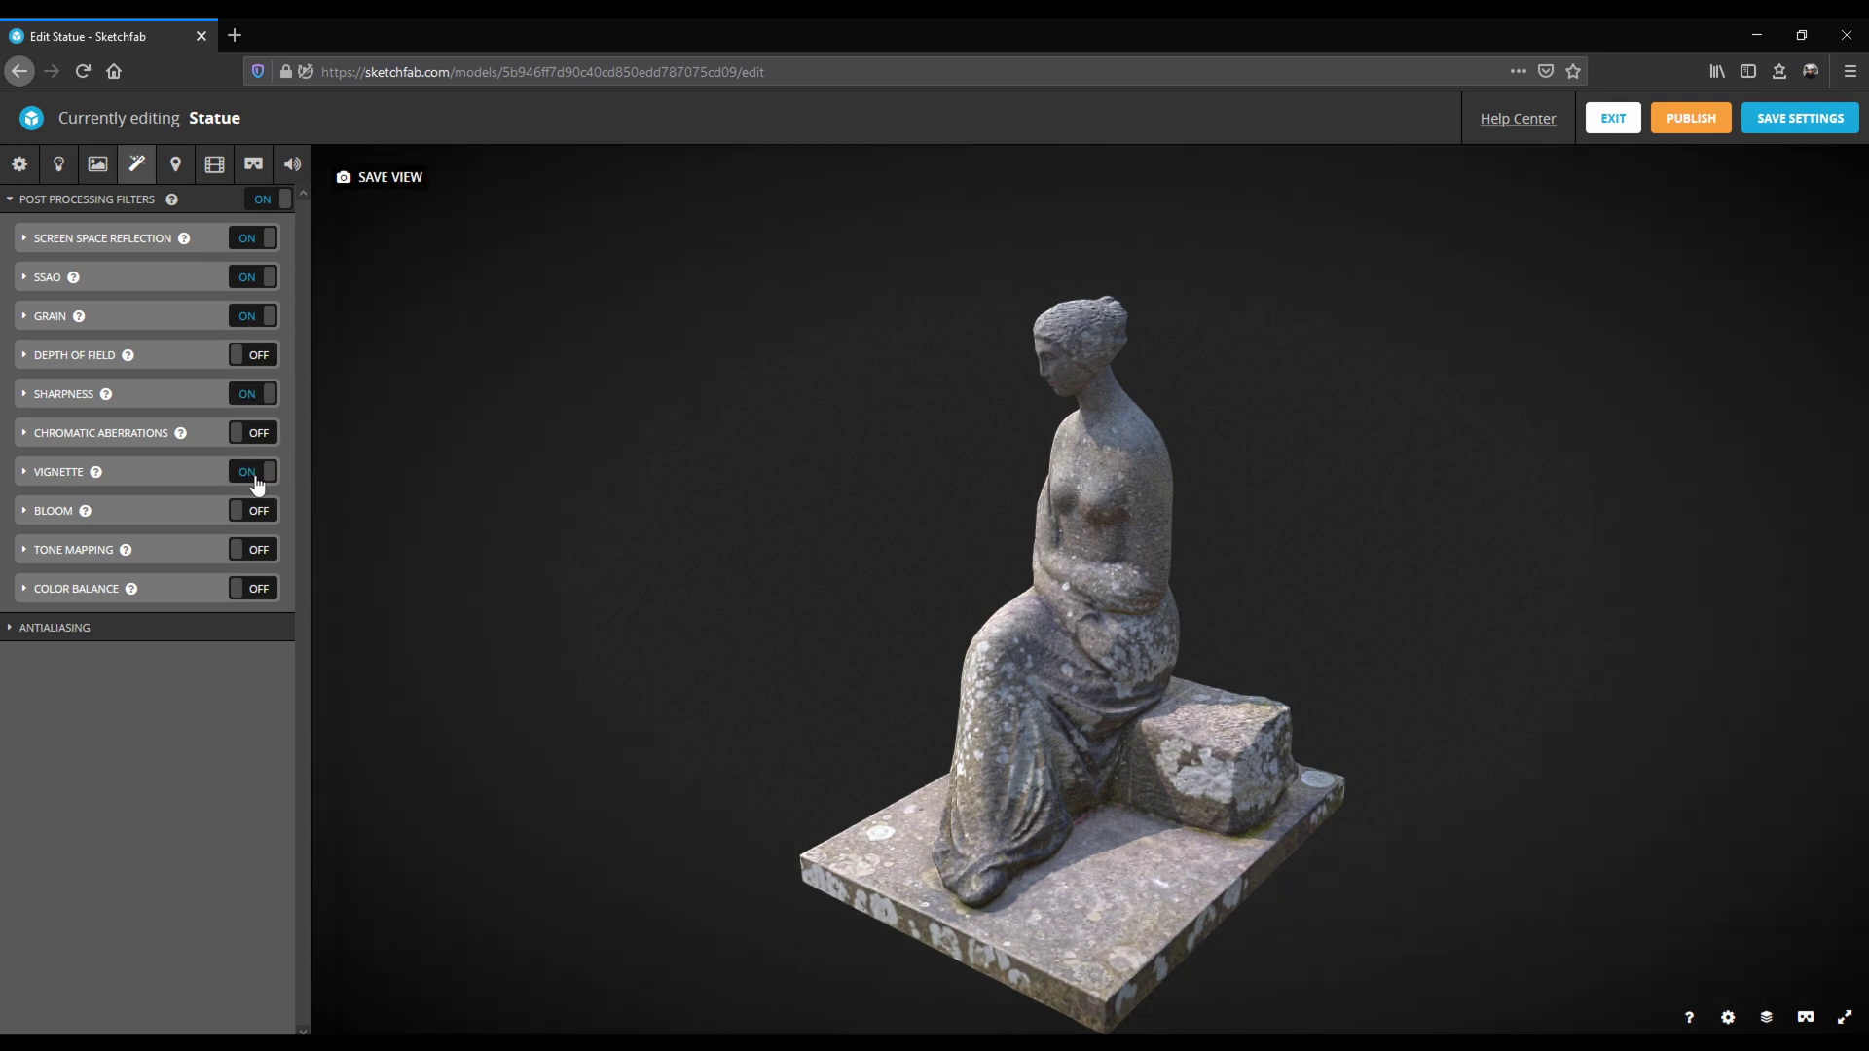
drag(899, 721, 1088, 737)
scroll(1068, 743, up, 2)
scroll(1068, 742, up, 3)
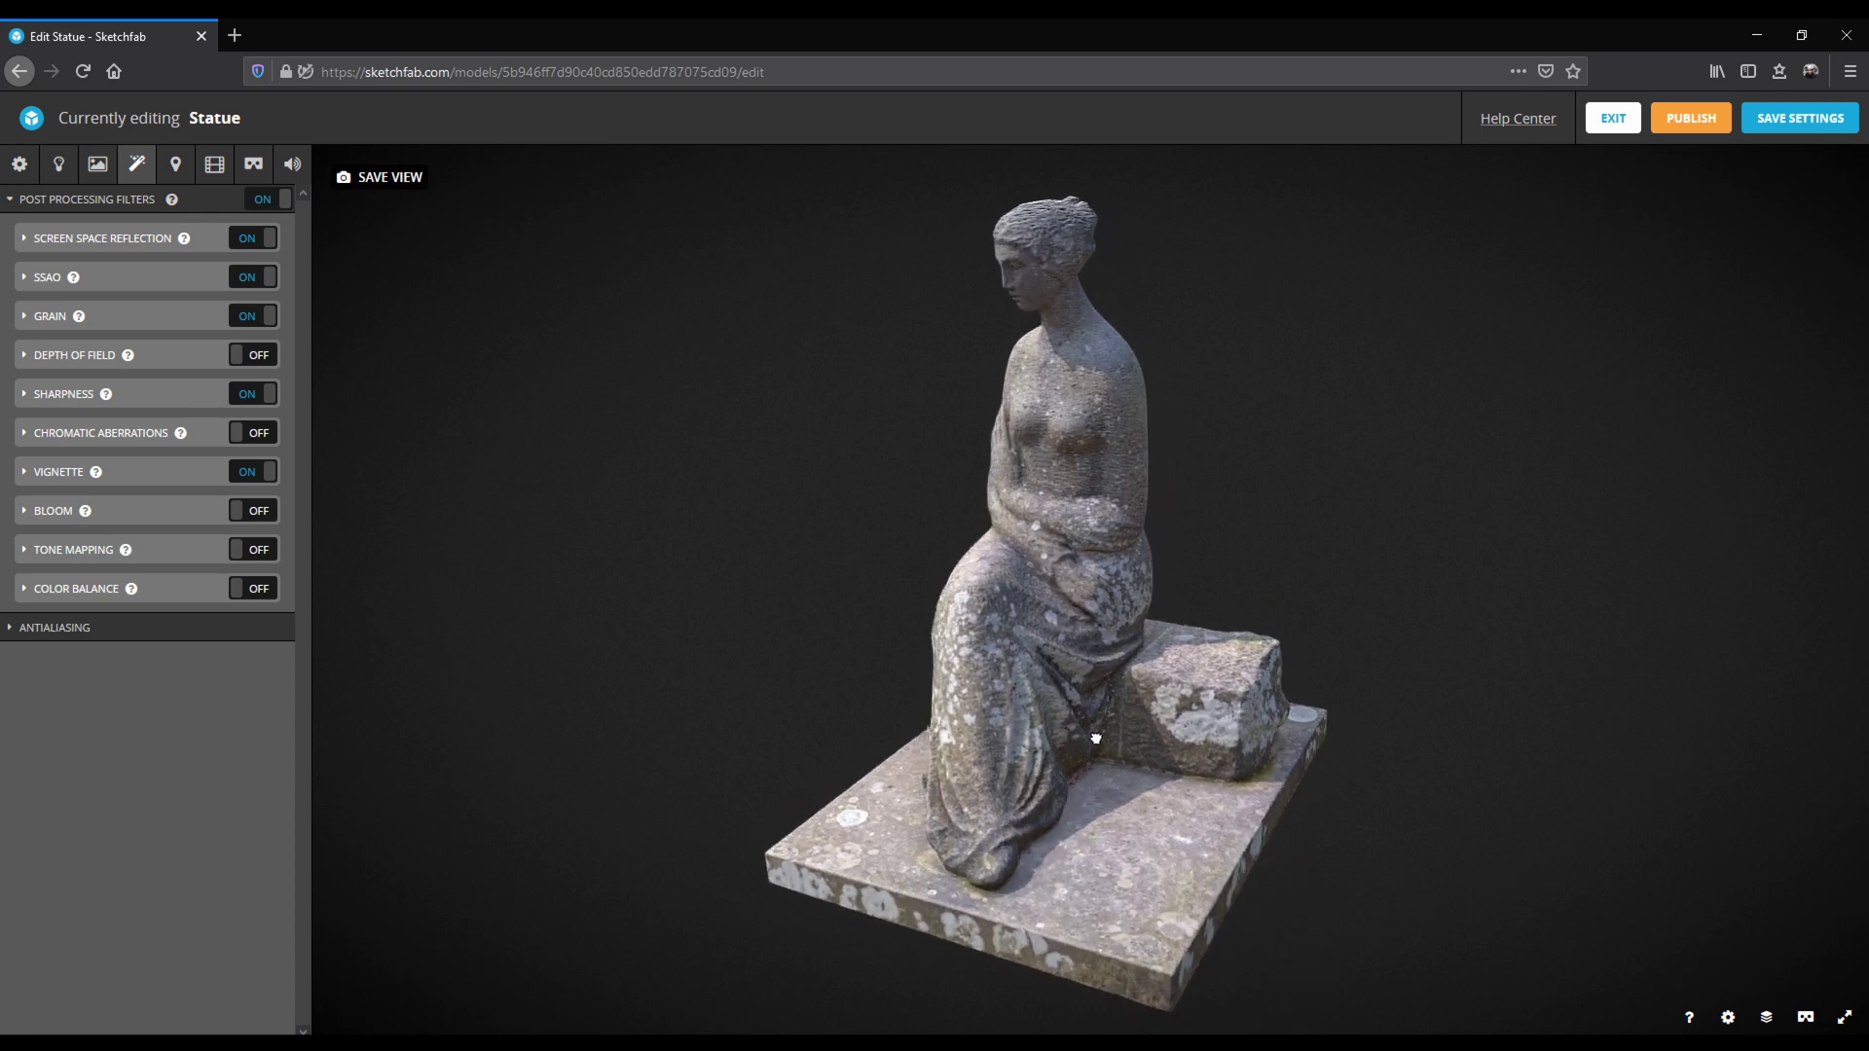
scroll(1083, 704, up, 3)
mouse_move(1083, 704)
mouse_down()
mouse_move(1151, 671)
mouse_move(1117, 711)
mouse_move(1061, 686)
mouse_up()
scroll(1117, 711, down, 5)
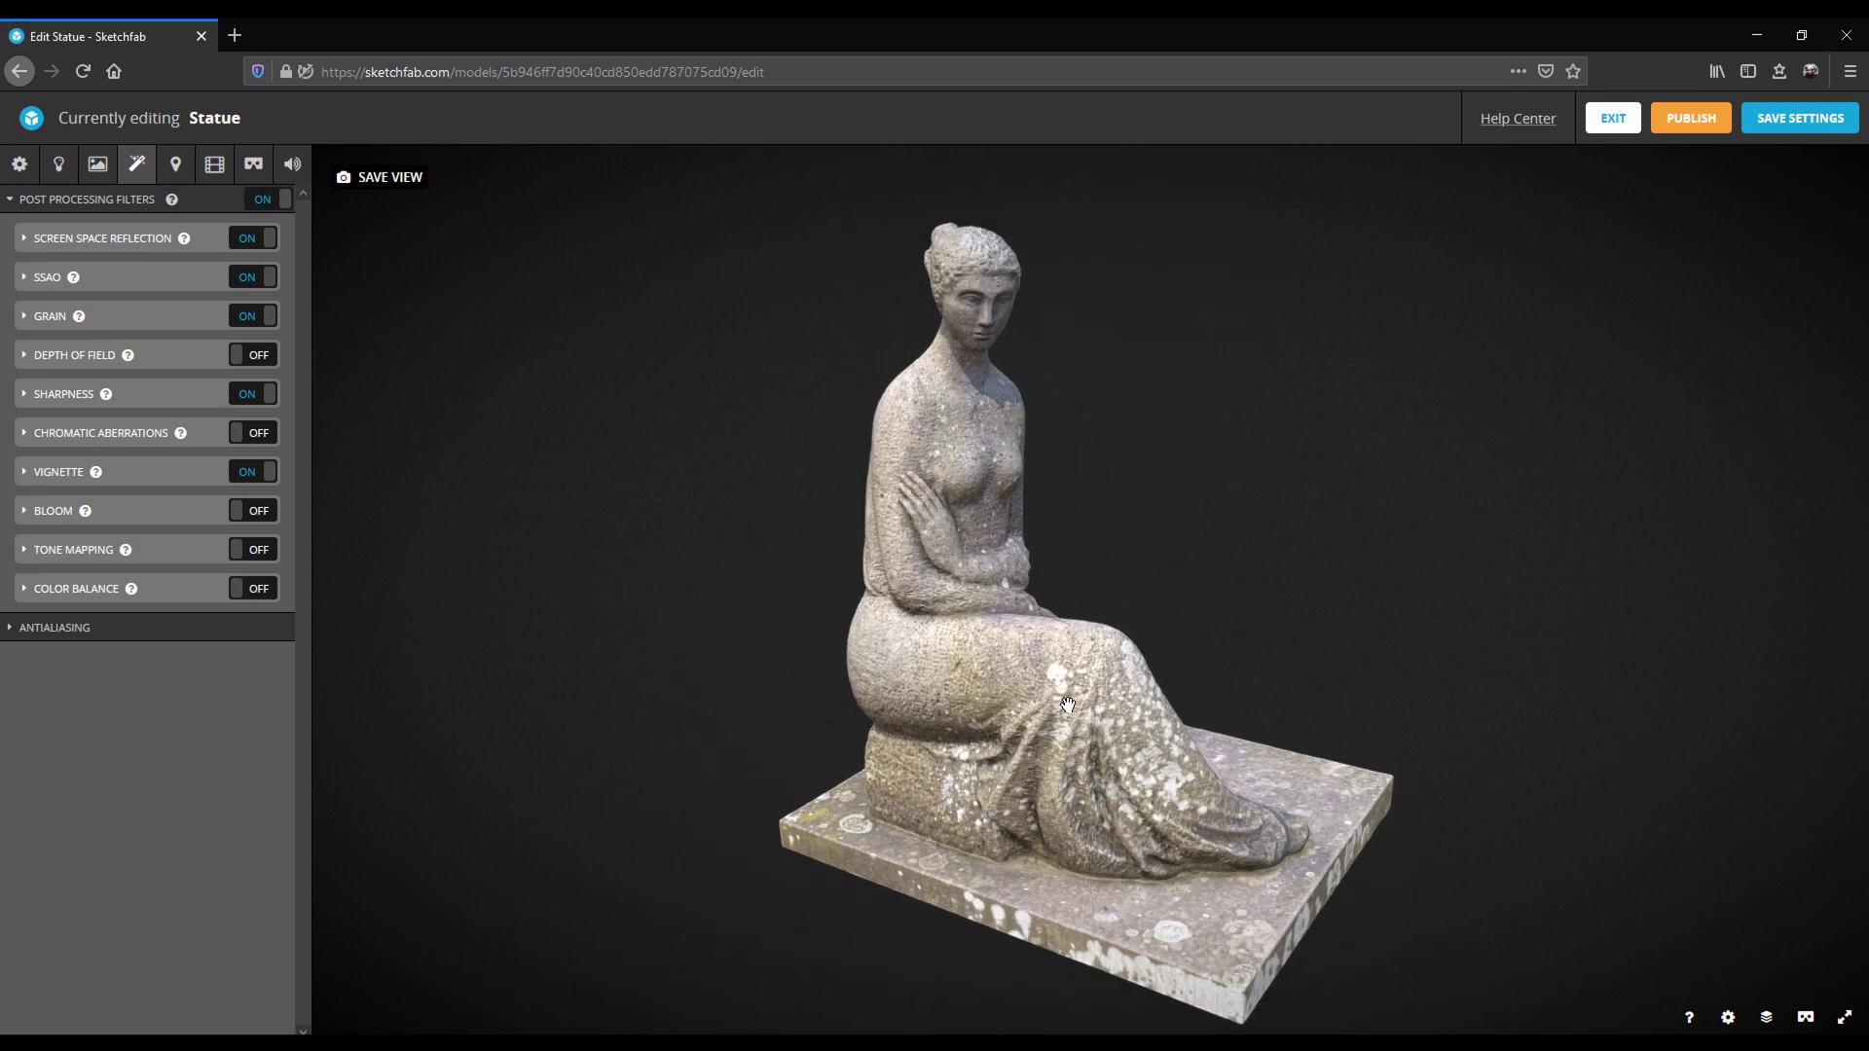
Rotate the lighting to 186.396° and save the framing as thumbnail and initial view.
click(59, 164)
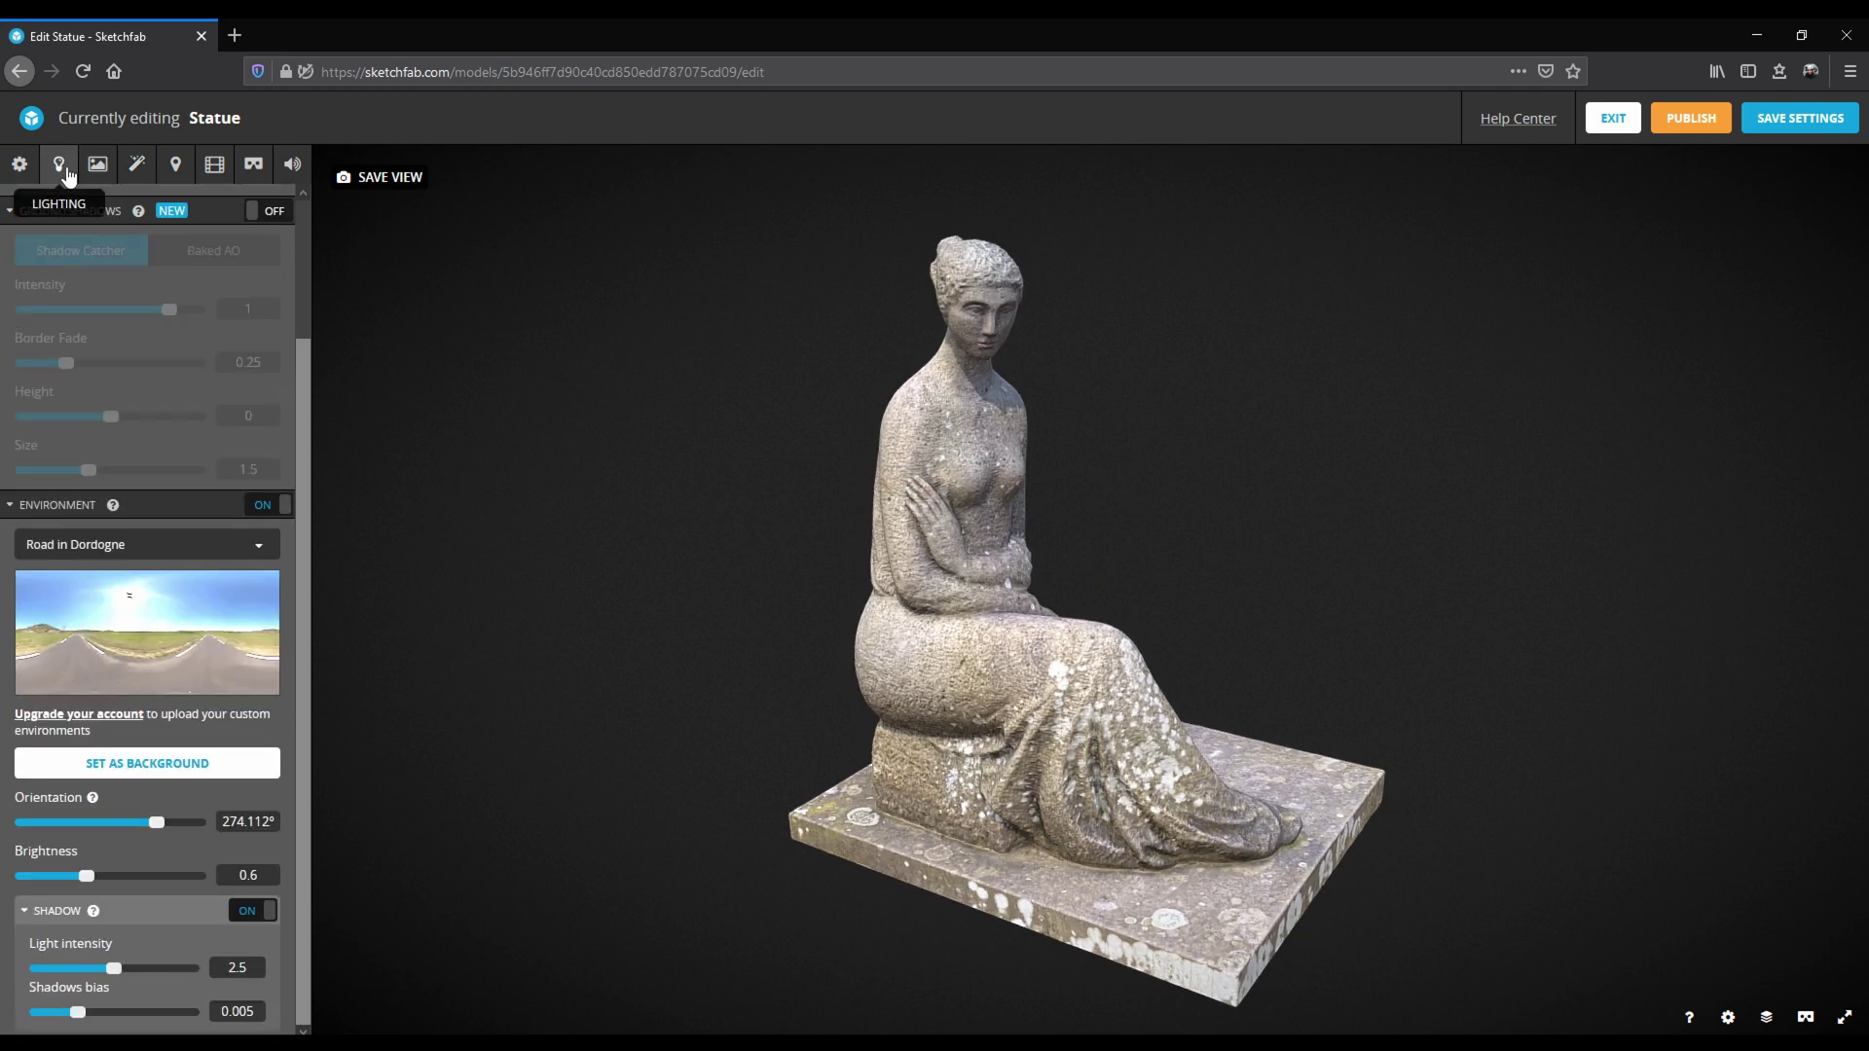
drag(156, 822, 113, 827)
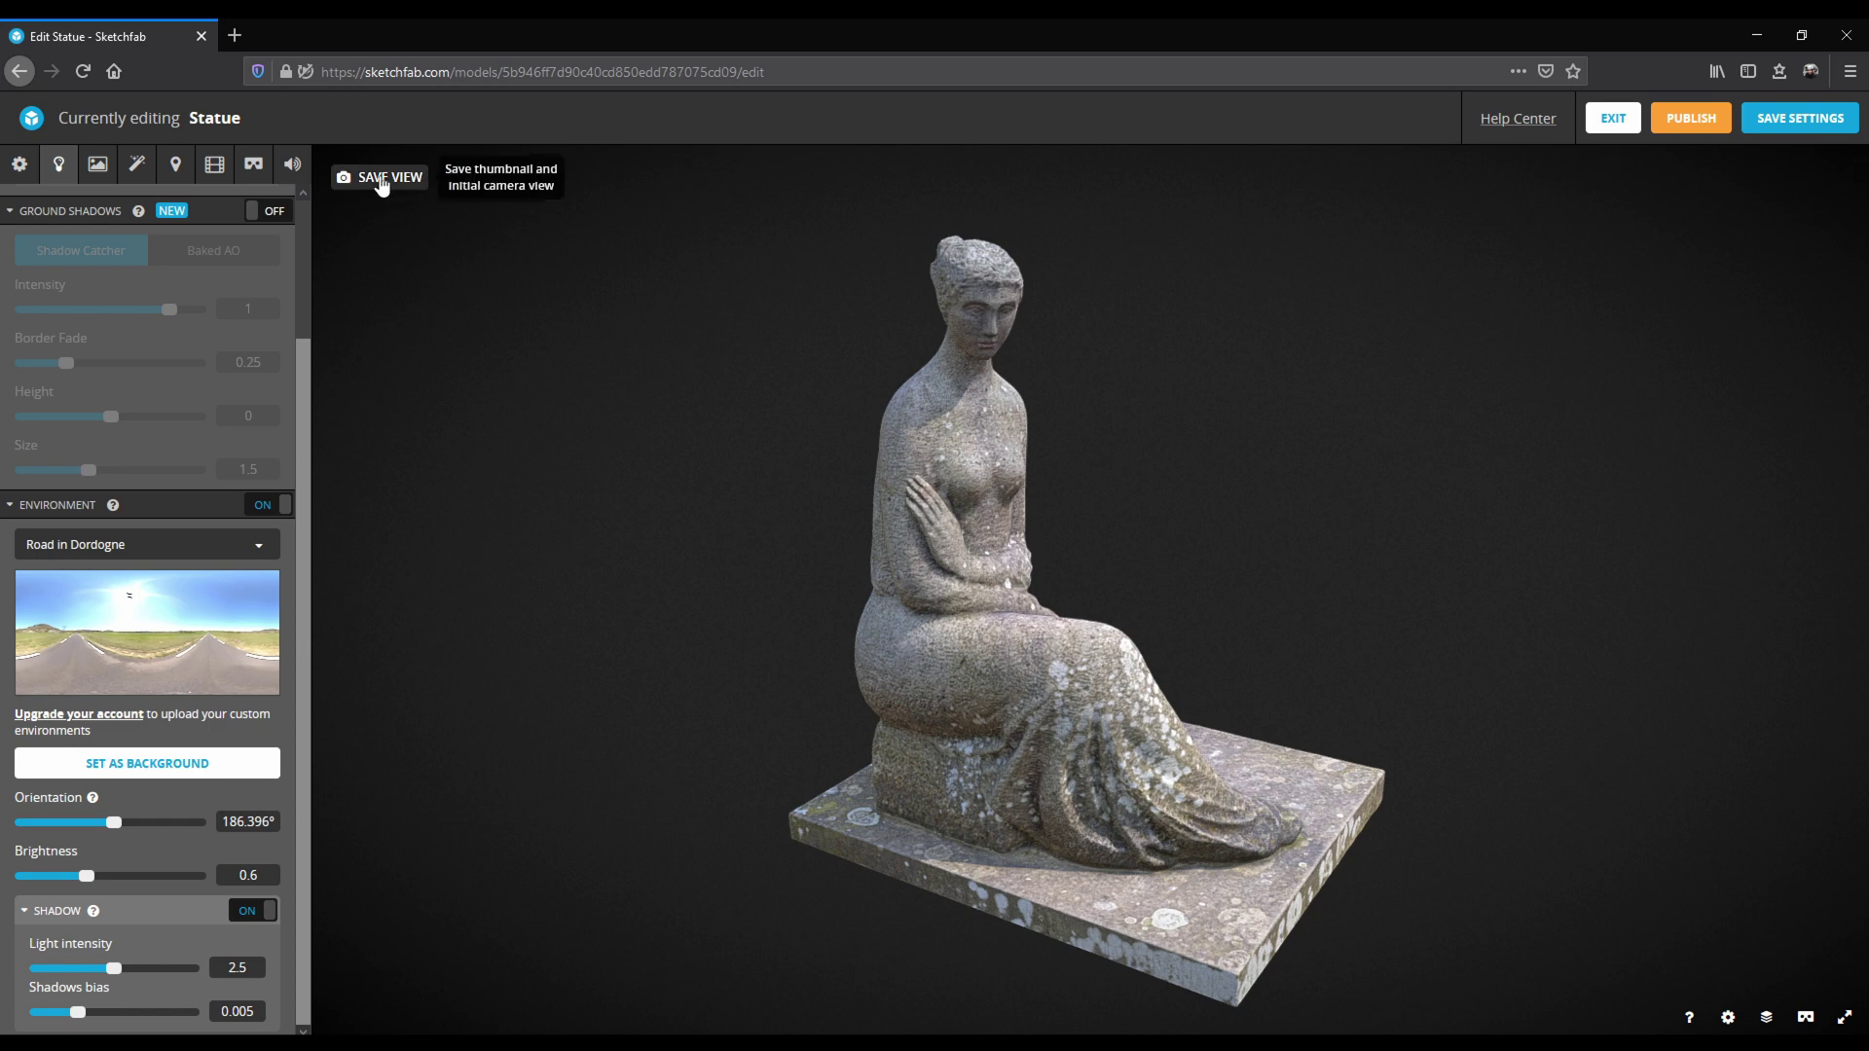
click(378, 179)
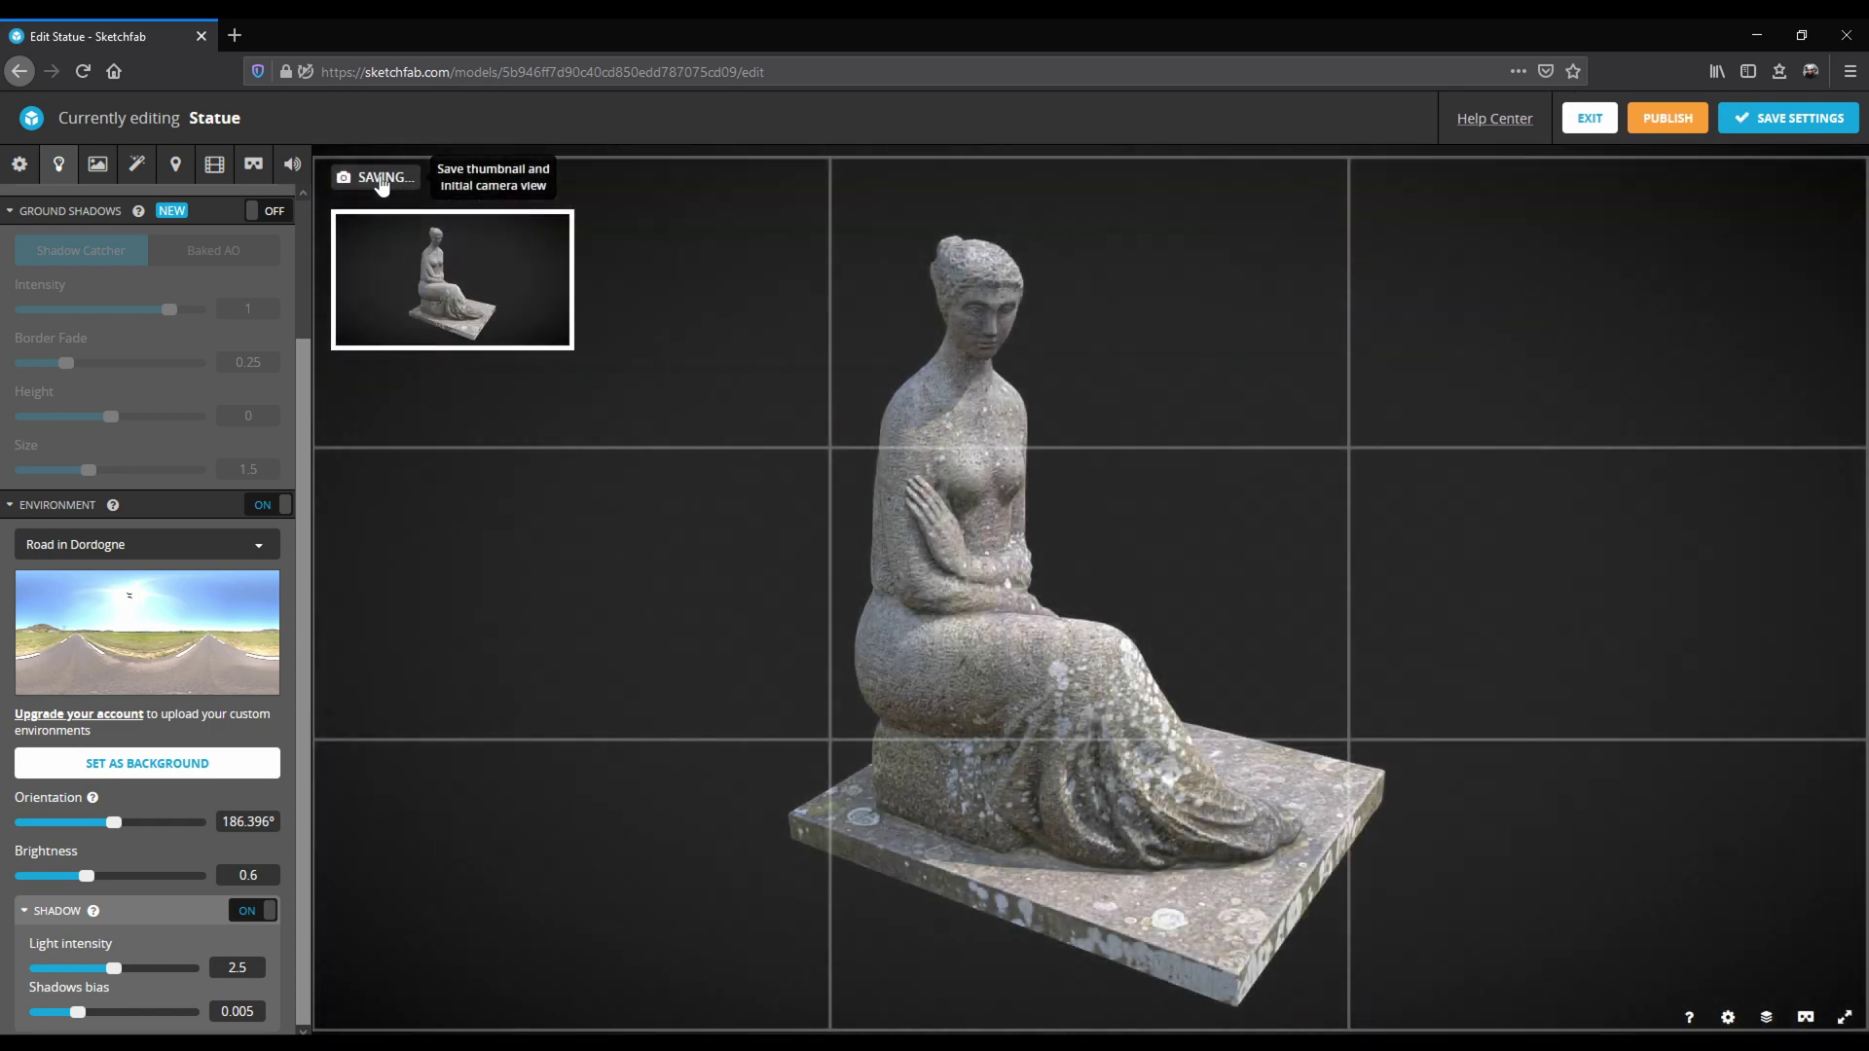